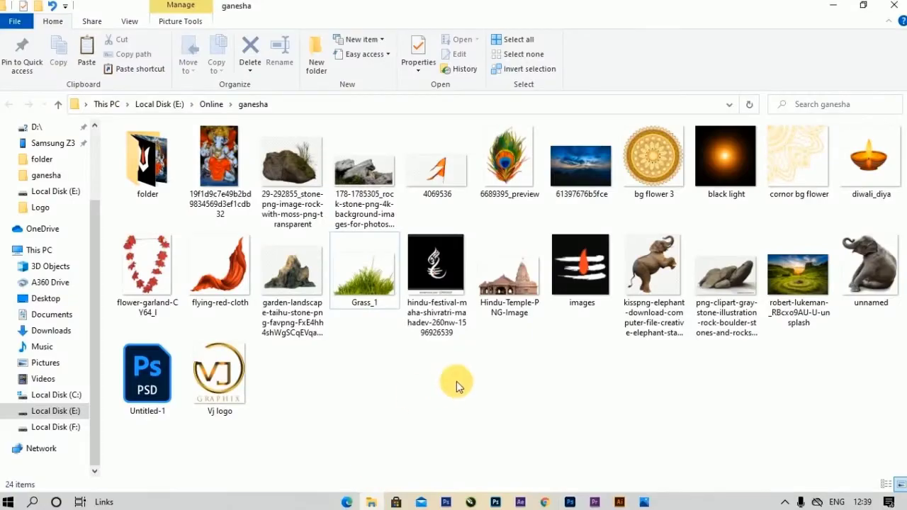
- Open the Ganesha statue image from the ganesha folder in Photoshop as Layer 0
{"action": "double_click", "coordinate": [219, 156]}
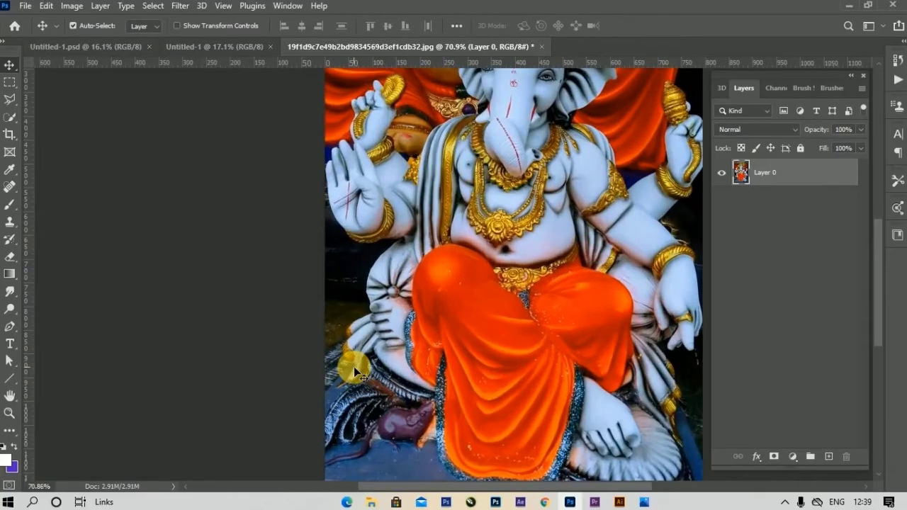
- Trace a Pen path along the Ganesha statue's outline, curving around its hand
{"action": "scroll", "coordinate": [354, 370], "scroll_direction": "up", "scroll_amount": 3}
{"action": "left_click", "coordinate": [19, 326]}
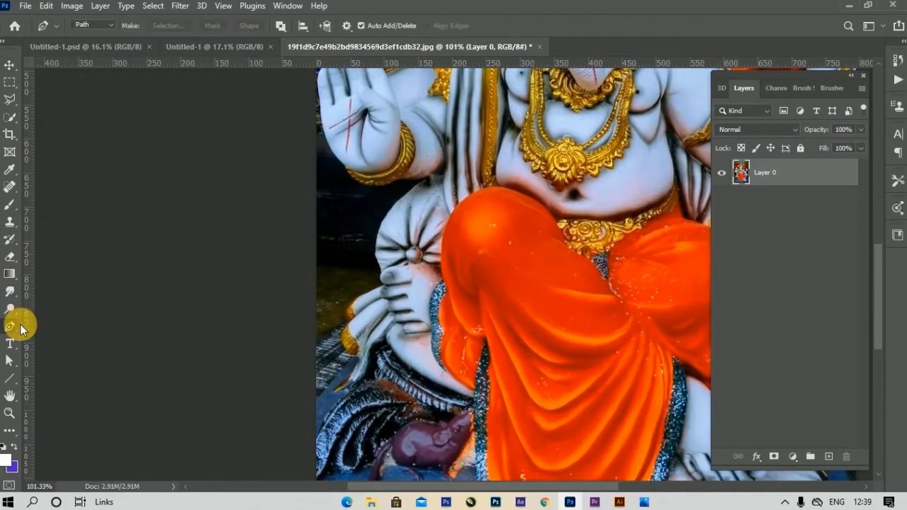
{"action": "scroll", "coordinate": [325, 383], "scroll_direction": "up", "scroll_amount": 3}
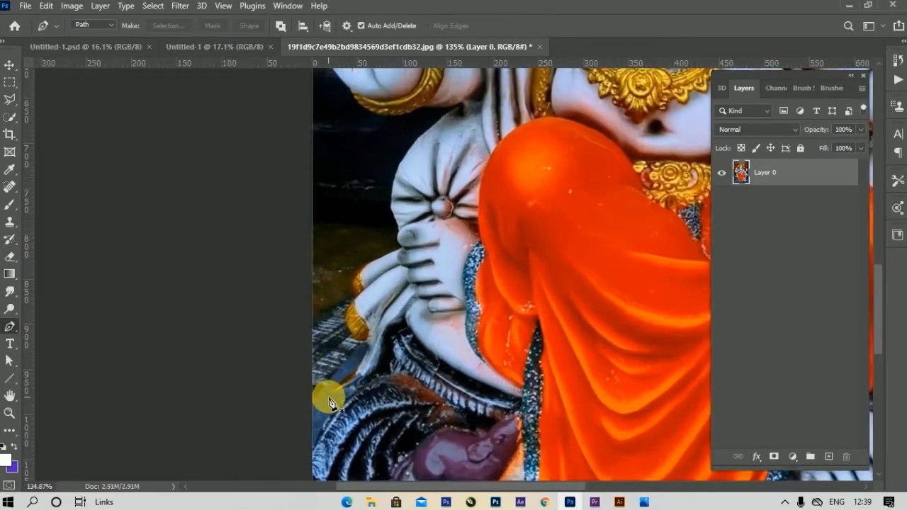
{"action": "scroll", "coordinate": [329, 401], "scroll_direction": "down", "scroll_amount": 1}
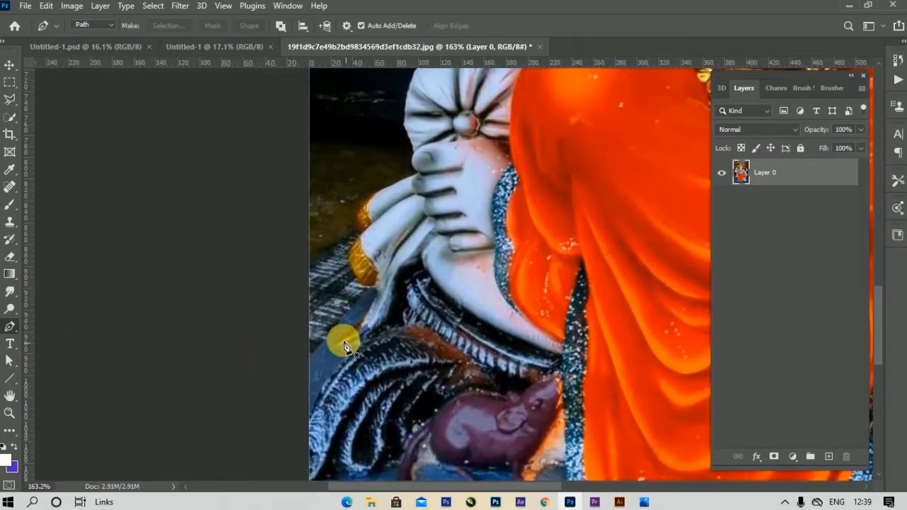
{"action": "left_click", "coordinate": [309, 360]}
{"action": "left_click", "coordinate": [369, 284]}
{"action": "left_click_drag", "start_coordinate": [358, 233], "coordinate": [362, 217]}
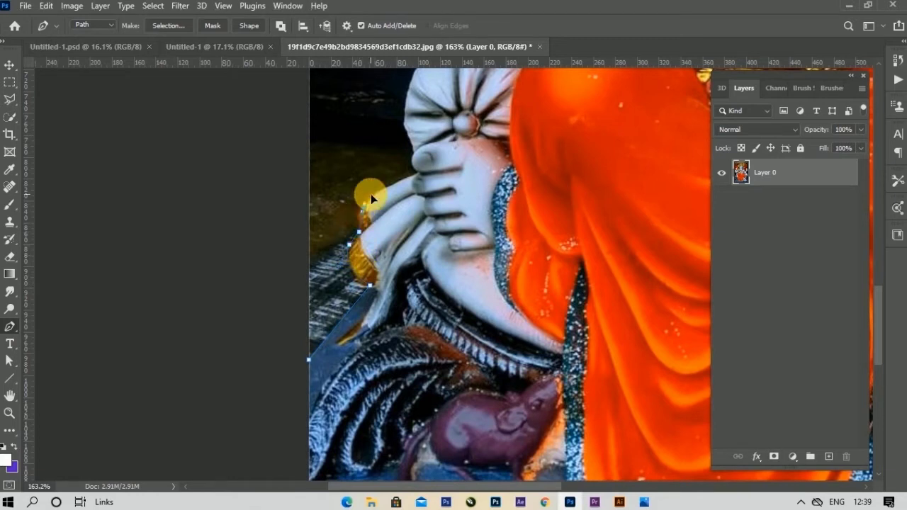
{"action": "left_click_drag", "start_coordinate": [399, 185], "coordinate": [403, 188]}
{"action": "scroll", "coordinate": [418, 157], "scroll_direction": "down", "scroll_amount": 10}
{"action": "scroll", "coordinate": [411, 205], "scroll_direction": "up", "scroll_amount": 5}
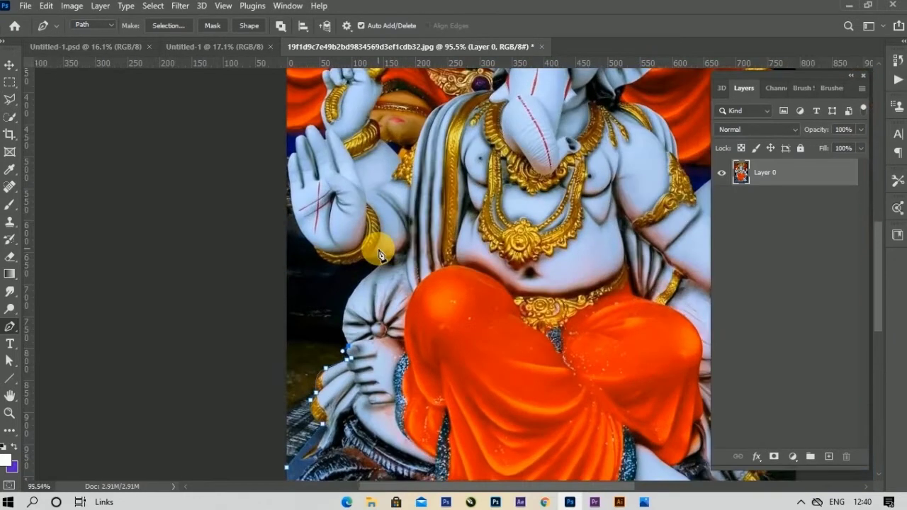
{"action": "scroll", "coordinate": [375, 243], "scroll_direction": "up", "scroll_amount": 5}
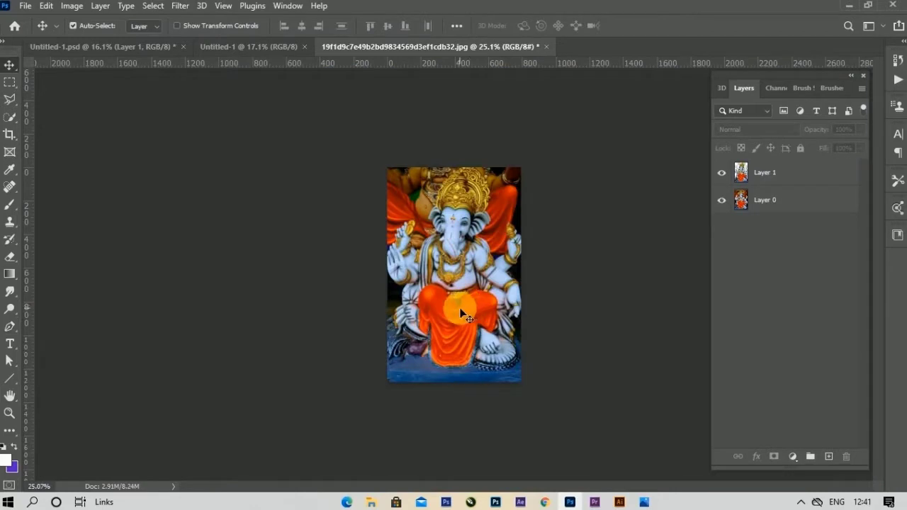
- Bring the Ganesha cutout into Untitled-1 and hide it, then place the mountain sky photo enlarged at the top
{"action": "mouse_move", "coordinate": [467, 306]}
{"action": "left_mouse_down"}
{"action": "mouse_move", "coordinate": [253, 44]}
{"action": "mouse_move", "coordinate": [460, 329]}
{"action": "left_mouse_up"}
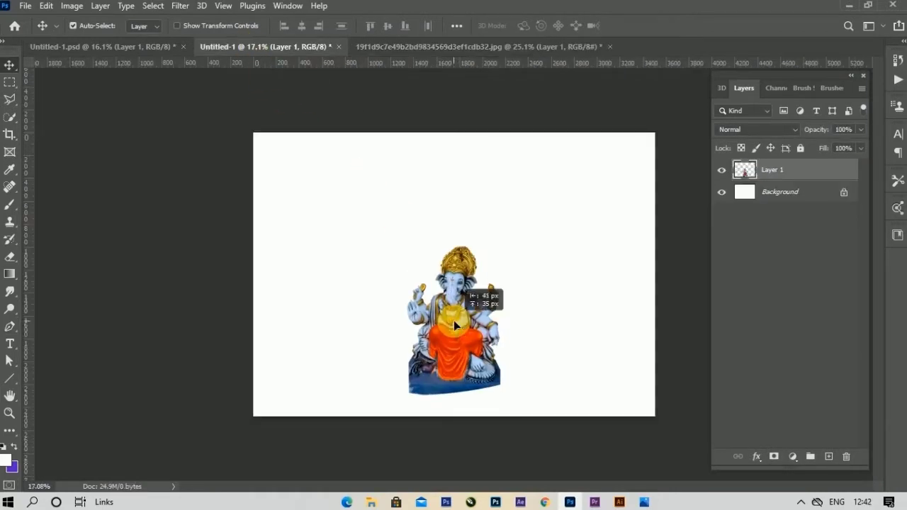
{"action": "key", "text": "ctrl+comma"}
{"action": "left_click_drag", "start_coordinate": [516, 285], "coordinate": [512, 263]}
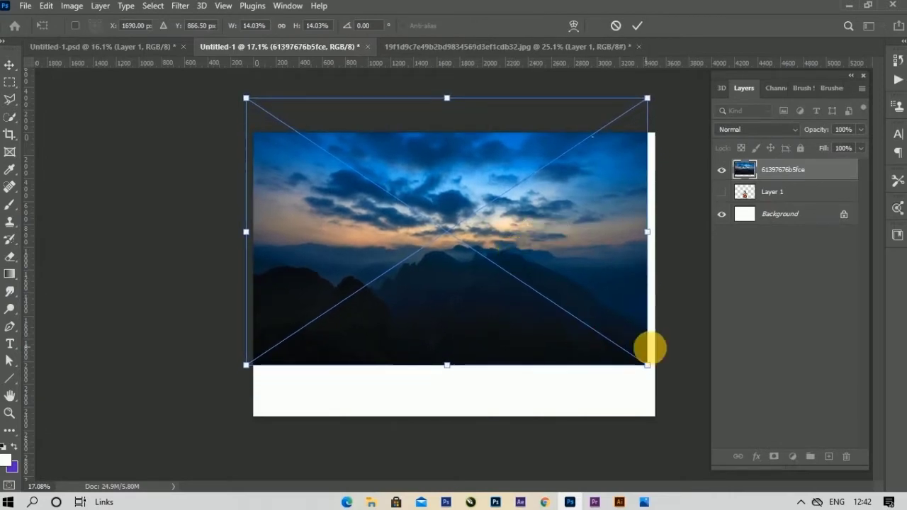
{"action": "left_click_drag", "start_coordinate": [646, 366], "coordinate": [661, 376]}
{"action": "left_click_drag", "start_coordinate": [587, 348], "coordinate": [595, 304]}
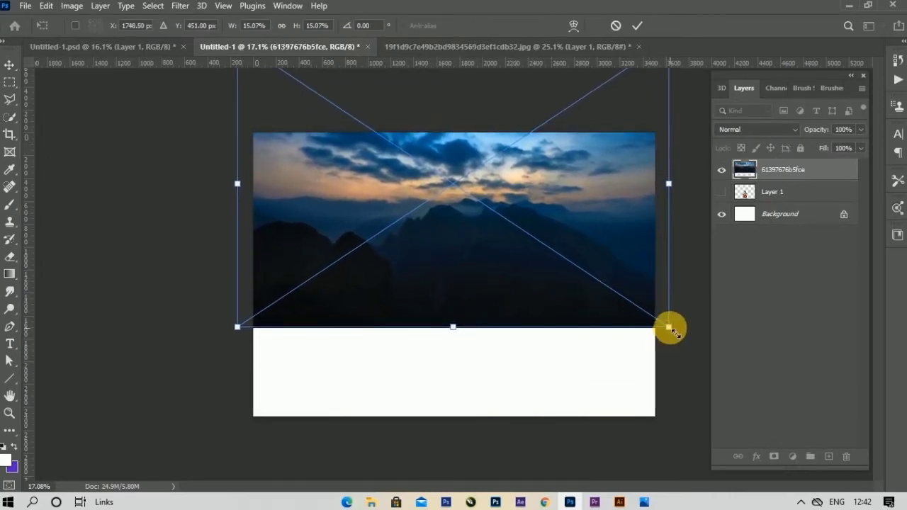
{"action": "left_click_drag", "start_coordinate": [668, 324], "coordinate": [691, 343]}
{"action": "left_click_drag", "start_coordinate": [609, 323], "coordinate": [614, 305]}
{"action": "left_click", "coordinate": [637, 25]}
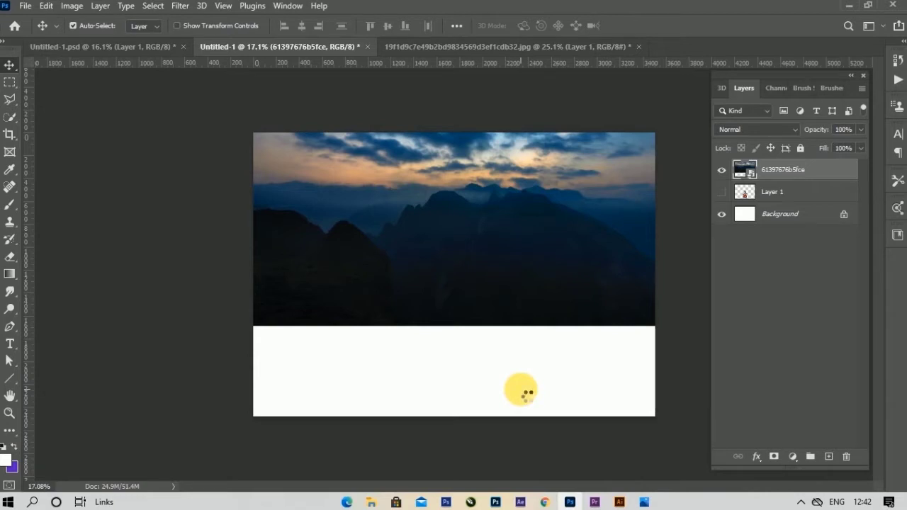
- Place the enlarged grass field photo beneath the mountain layer, shifted up under the mountains
{"action": "left_click_drag", "start_coordinate": [525, 392], "coordinate": [543, 397]}
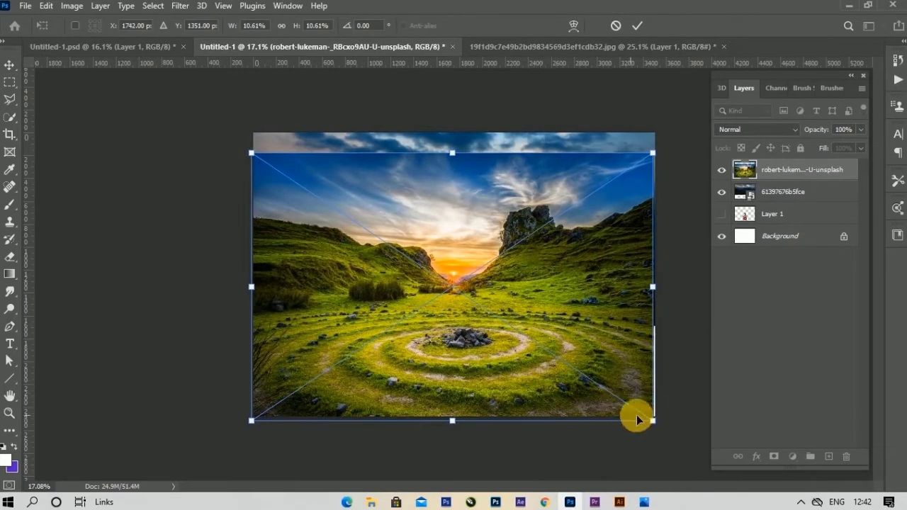
{"action": "left_click_drag", "start_coordinate": [652, 420], "coordinate": [702, 459]}
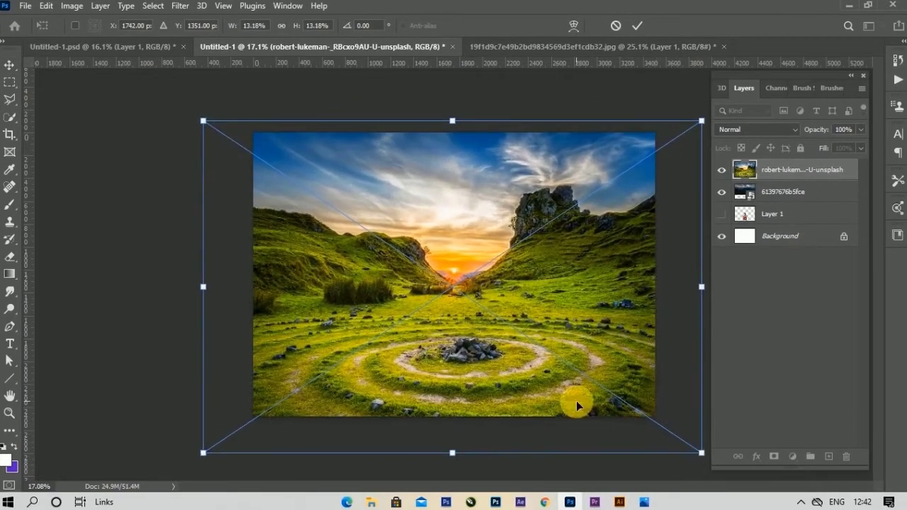
{"action": "left_click_drag", "start_coordinate": [576, 403], "coordinate": [581, 415]}
{"action": "left_click", "coordinate": [636, 25]}
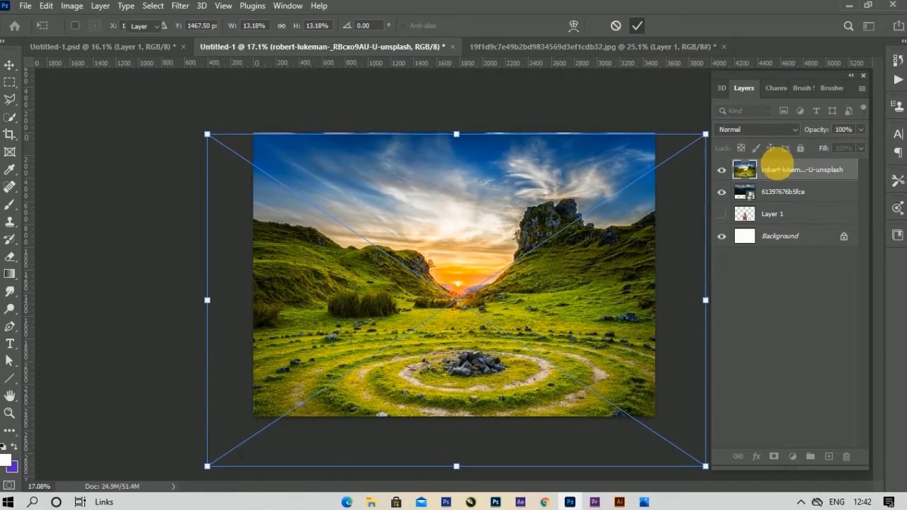
{"action": "left_click_drag", "start_coordinate": [801, 169], "coordinate": [800, 206]}
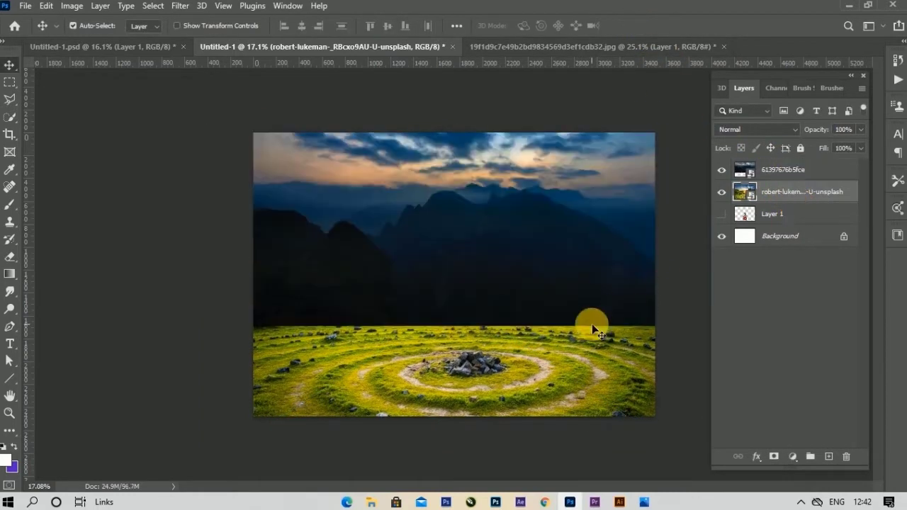
{"action": "left_click_drag", "start_coordinate": [588, 380], "coordinate": [586, 367]}
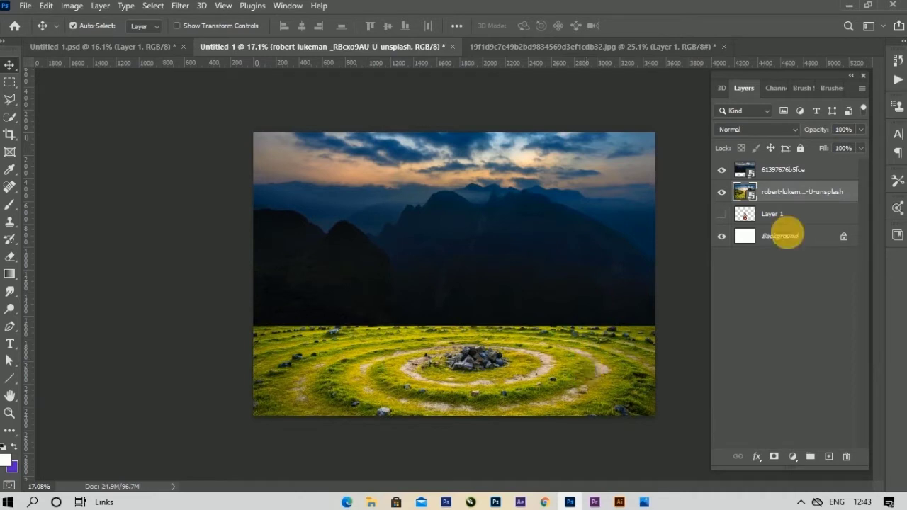
- Mask the mountain sky layer with a gradient fading its lower edge into the grass
{"action": "left_click", "coordinate": [811, 174]}
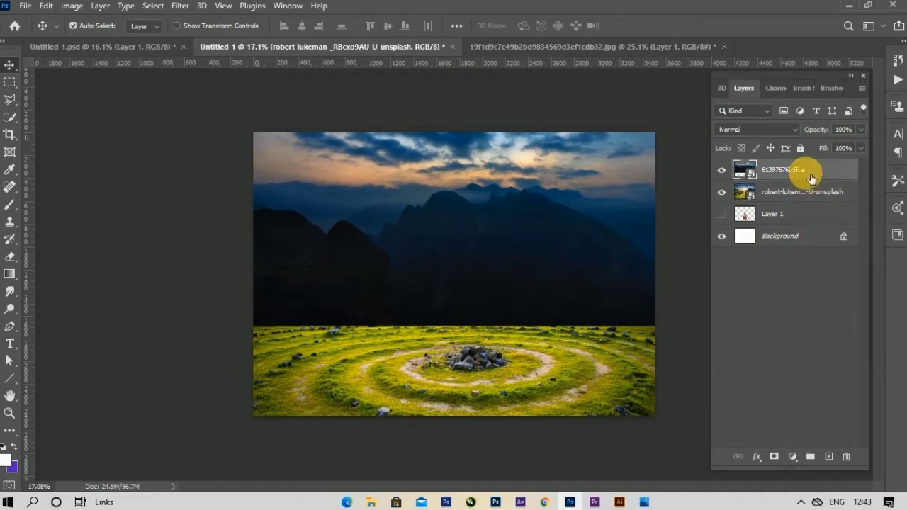
{"action": "left_click", "coordinate": [773, 456]}
{"action": "left_click", "coordinate": [10, 275]}
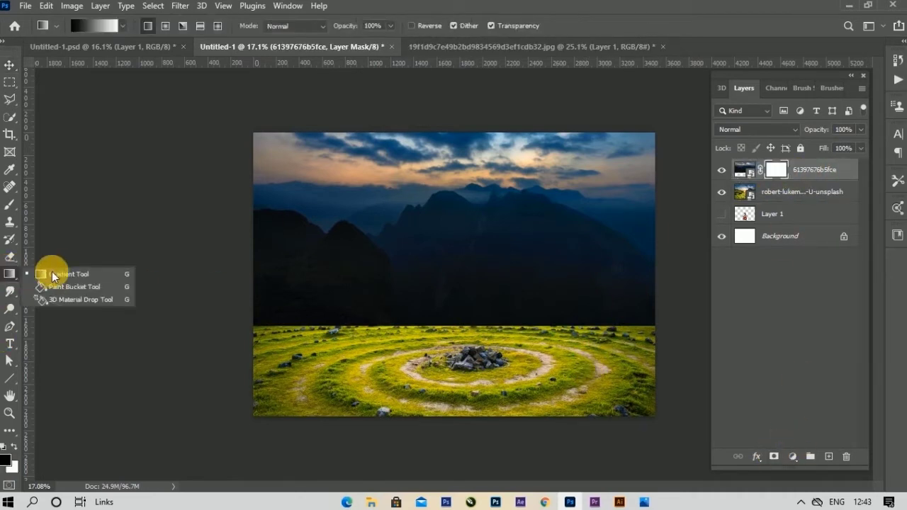
{"action": "left_click", "coordinate": [52, 271]}
{"action": "left_click_drag", "start_coordinate": [458, 338], "coordinate": [462, 288]}
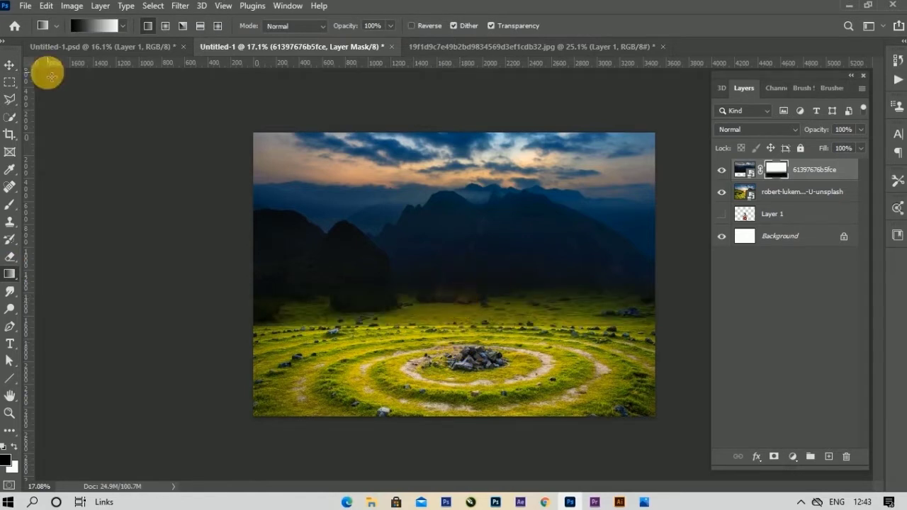
- Free Transform the grass field photo up to 15.89%, shifted up-left
{"action": "left_click", "coordinate": [10, 66]}
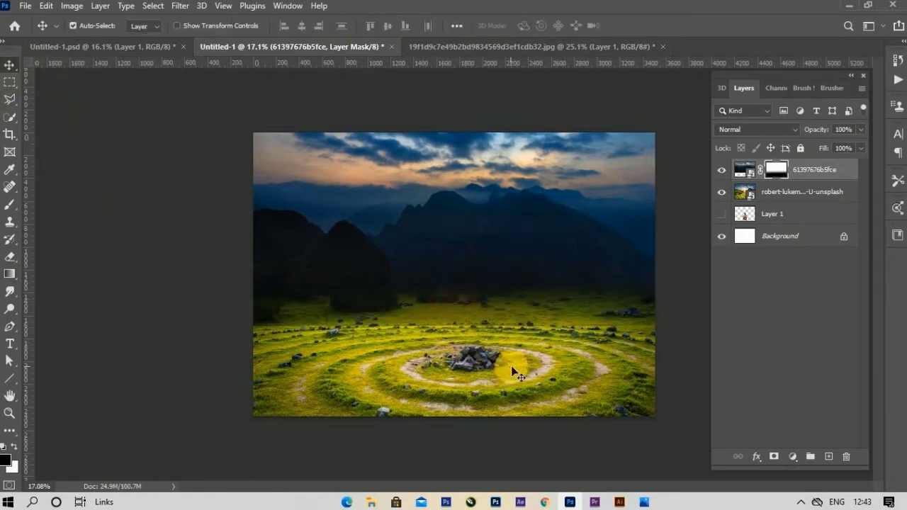
{"action": "left_click", "coordinate": [510, 365], "text": "ctrl"}
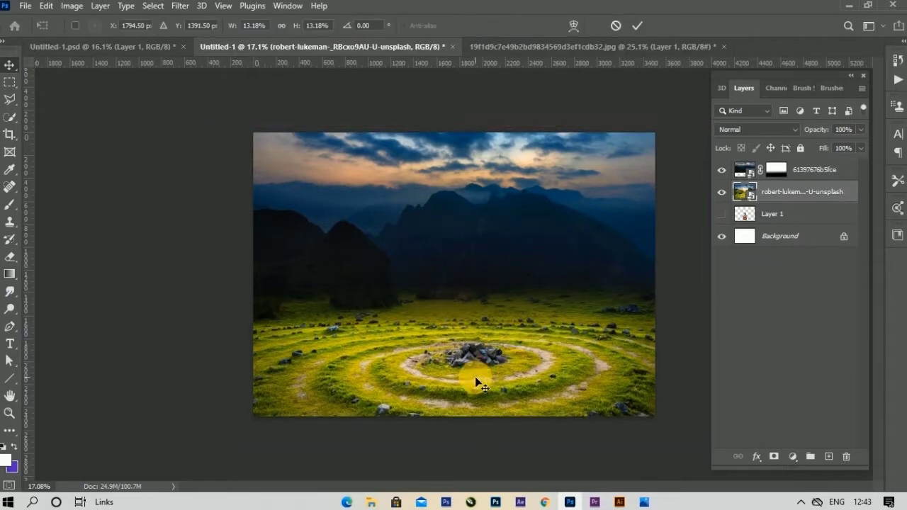
{"action": "key", "text": "ctrl+t"}
{"action": "key", "text": "ctrl+0"}
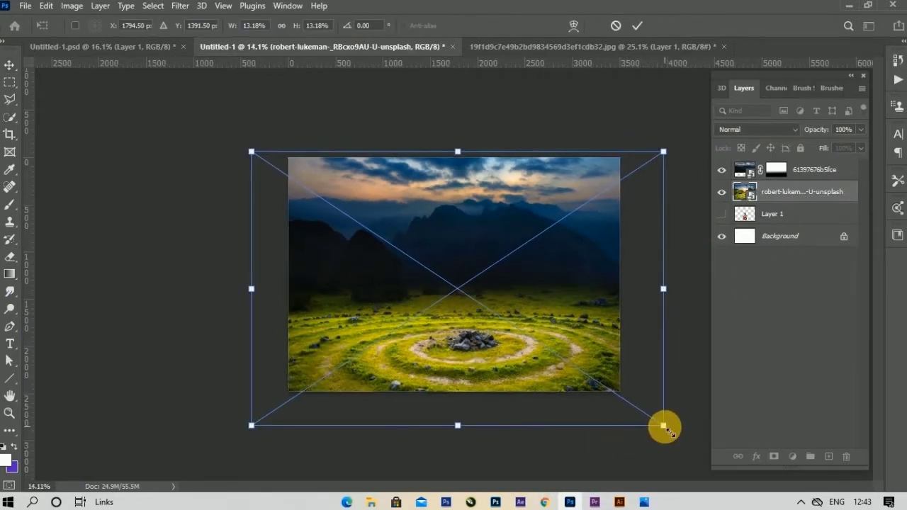
{"action": "left_click_drag", "start_coordinate": [663, 426], "coordinate": [705, 452]}
{"action": "left_click_drag", "start_coordinate": [573, 399], "coordinate": [551, 374]}
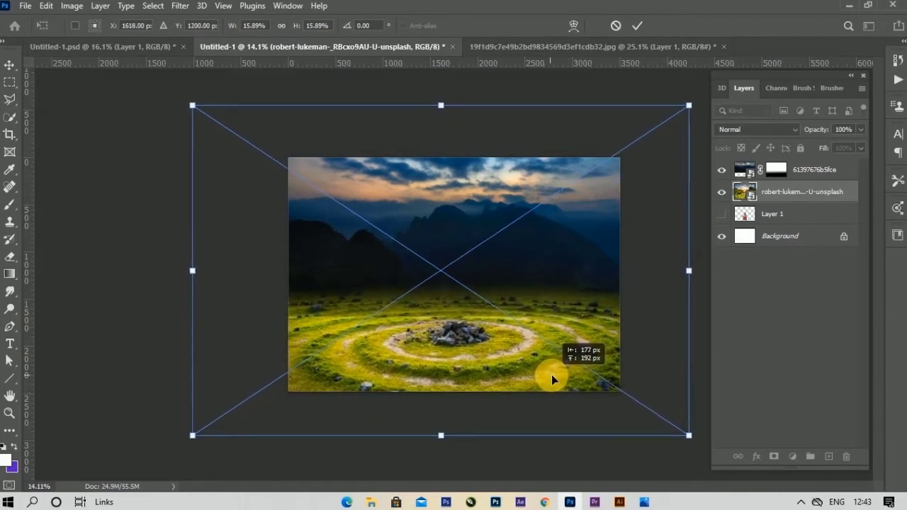
{"action": "left_click", "coordinate": [639, 27]}
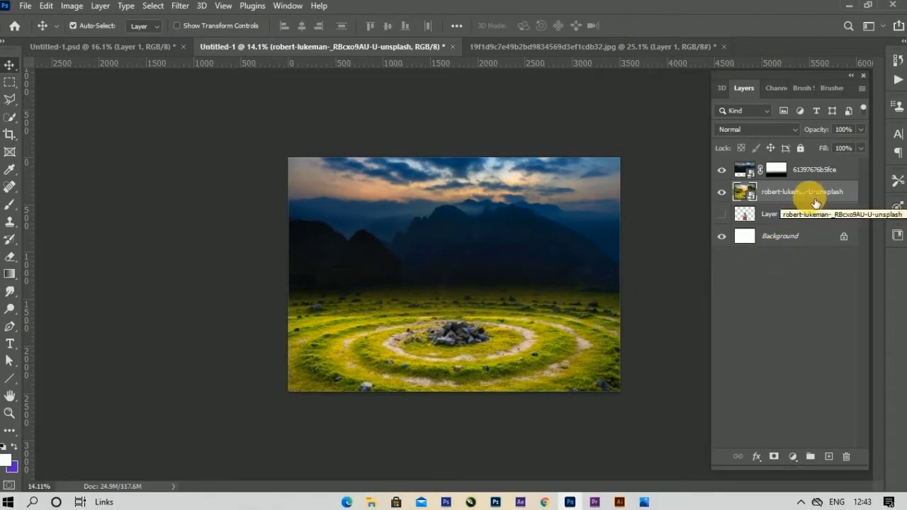
- Apply Hue/Saturation to turn the grass from green to blue and darken it slightly
{"action": "left_click", "coordinate": [71, 6]}
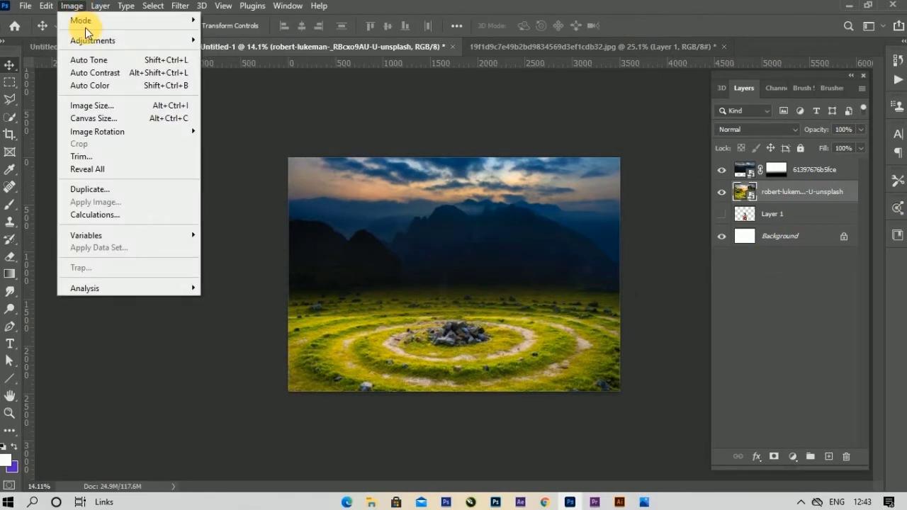
{"action": "mouse_move", "coordinate": [93, 40]}
{"action": "left_click", "coordinate": [243, 111]}
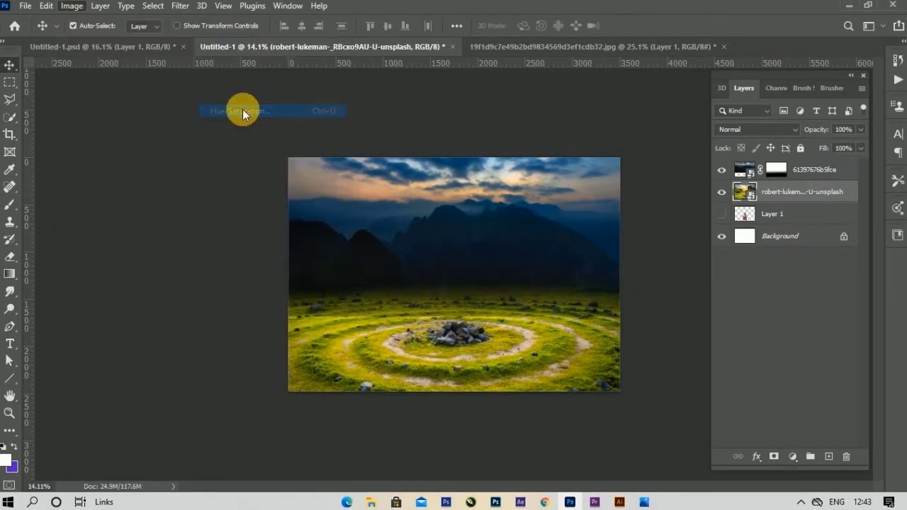
{"action": "left_click_drag", "start_coordinate": [510, 75], "coordinate": [341, 56]}
{"action": "mouse_move", "coordinate": [247, 151]}
{"action": "left_mouse_down"}
{"action": "mouse_move", "coordinate": [317, 148]}
{"action": "mouse_move", "coordinate": [303, 158]}
{"action": "left_mouse_up"}
{"action": "left_click", "coordinate": [249, 224]}
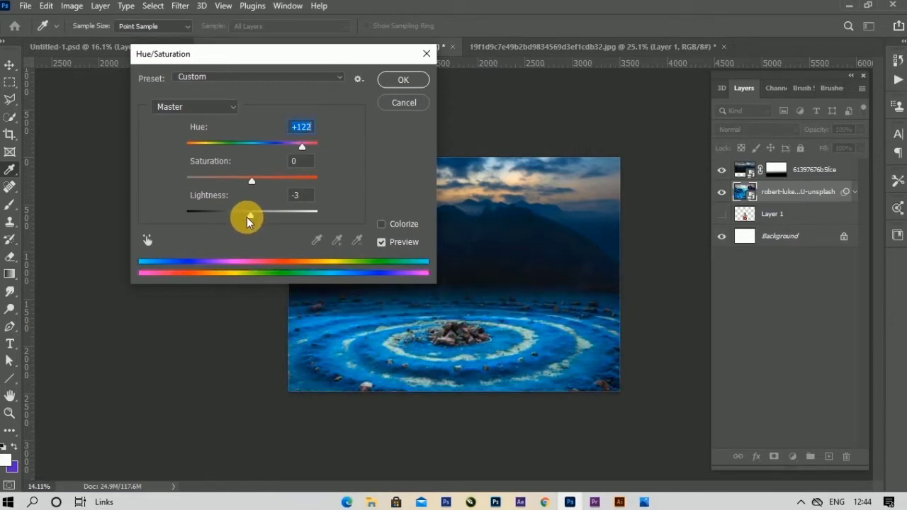
{"action": "left_click_drag", "start_coordinate": [248, 221], "coordinate": [246, 222]}
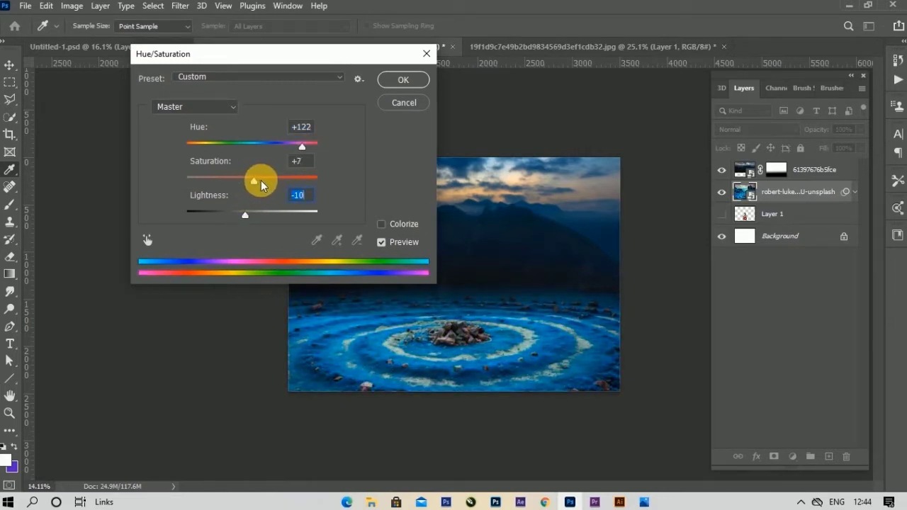
{"action": "left_click", "coordinate": [403, 81]}
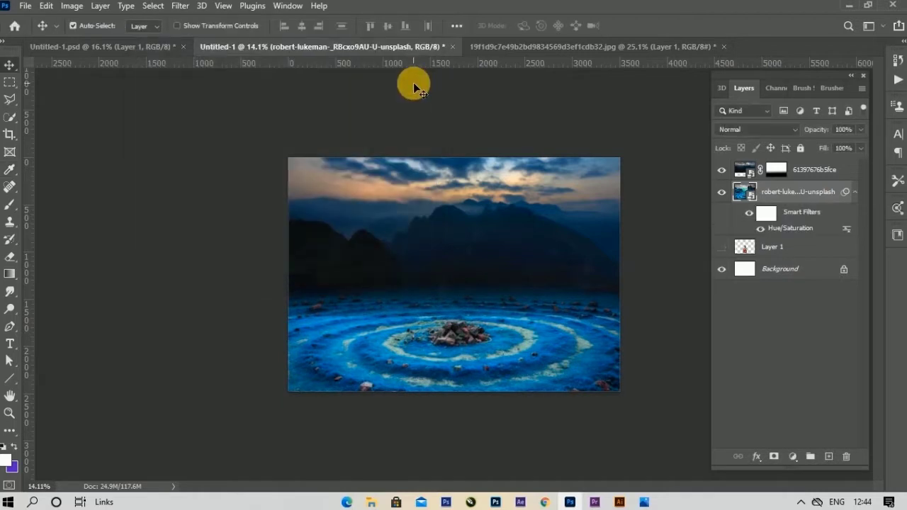
- Nudge the mountain sky layer into place and add a Curves adjustment bent down to darken the scene
{"action": "left_click_drag", "start_coordinate": [565, 241], "coordinate": [550, 232]}
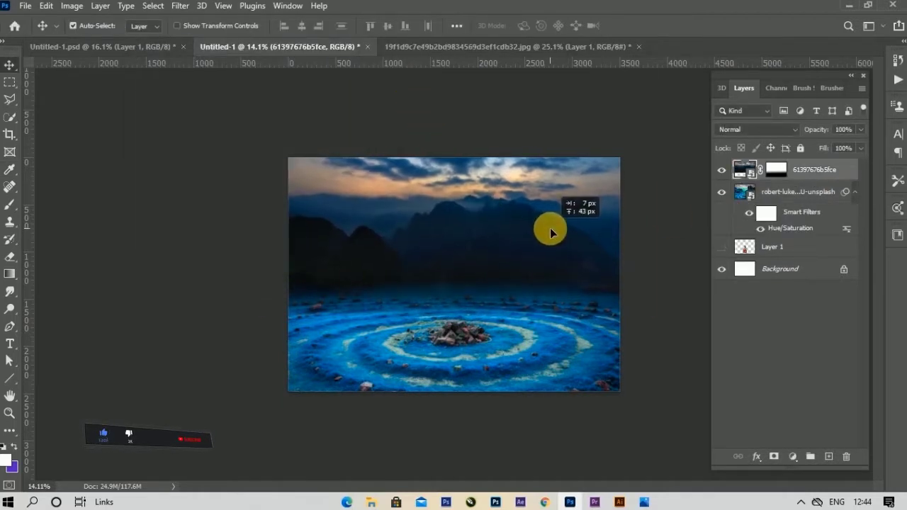
{"action": "left_click_drag", "start_coordinate": [551, 233], "coordinate": [551, 234]}
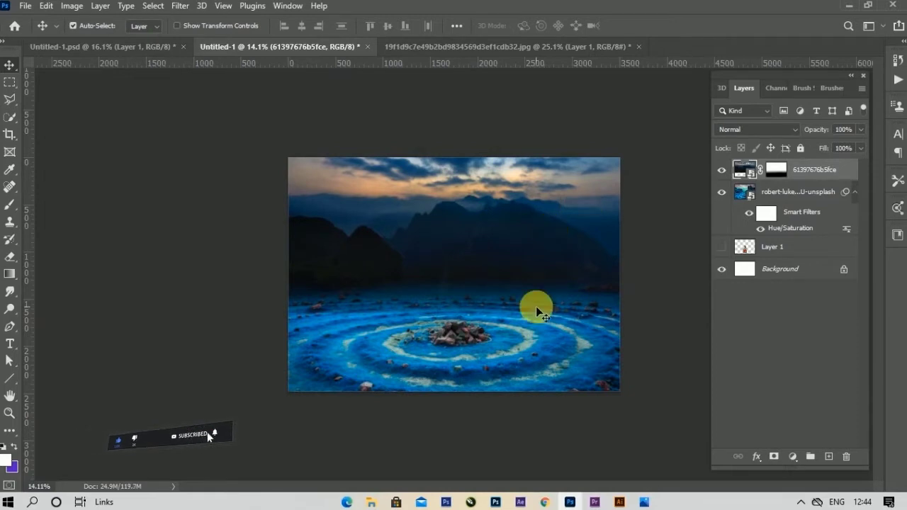
{"action": "left_click", "coordinate": [786, 192]}
{"action": "left_click", "coordinate": [794, 456]}
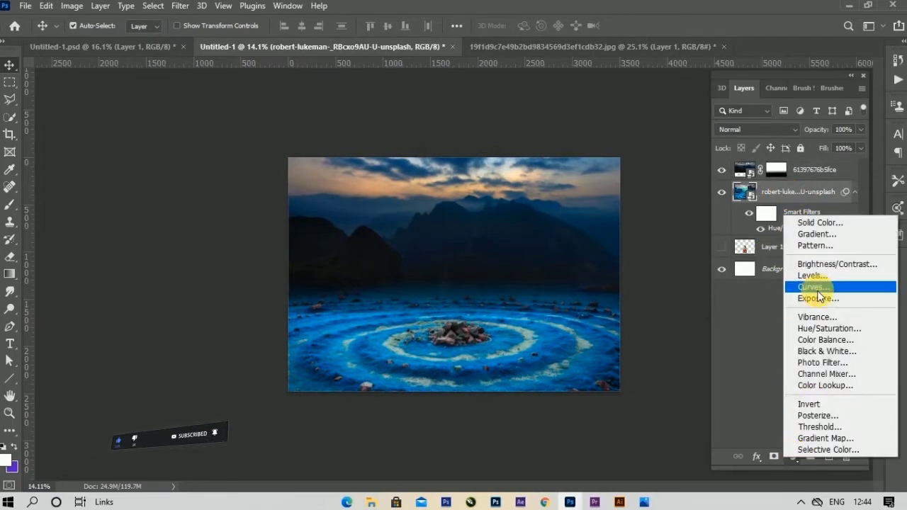
{"action": "left_click", "coordinate": [816, 287]}
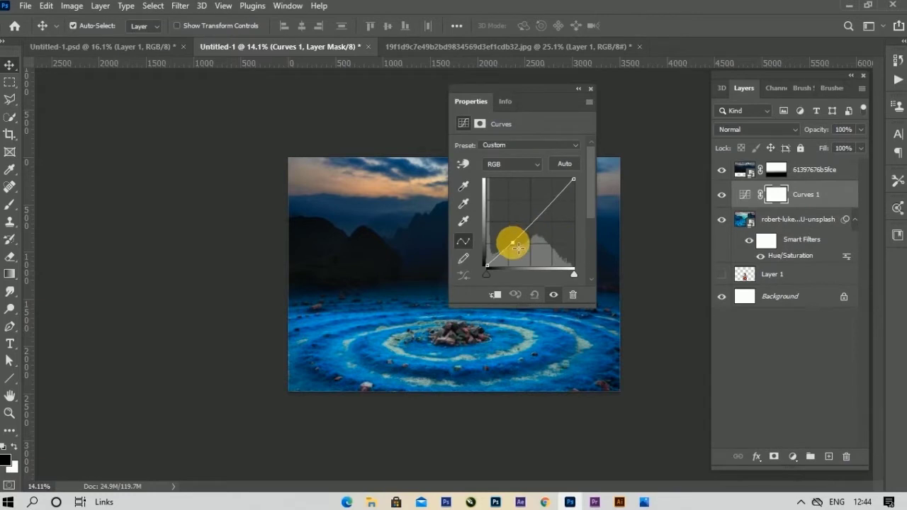
{"action": "left_click_drag", "start_coordinate": [518, 246], "coordinate": [518, 253]}
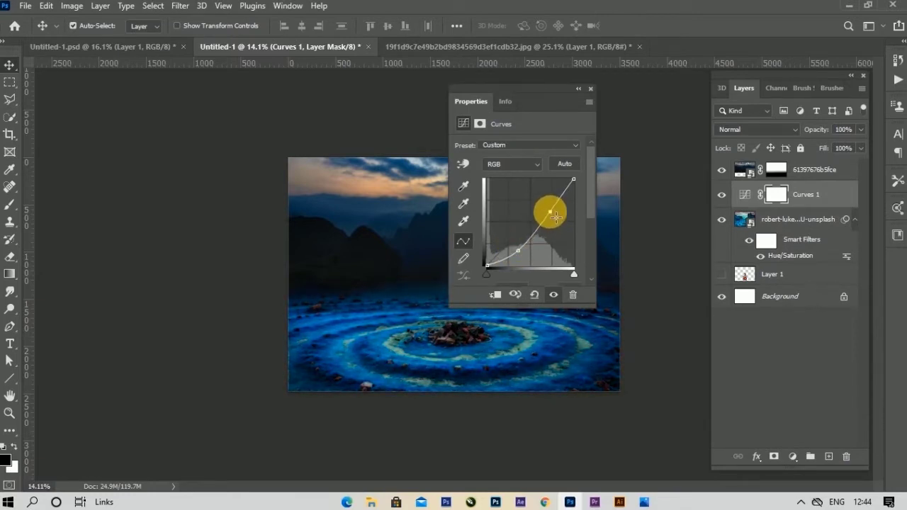
- Add a Levels adjustment with the output white lowered to dim the scene
{"action": "left_click", "coordinate": [793, 456]}
{"action": "left_click", "coordinate": [814, 276]}
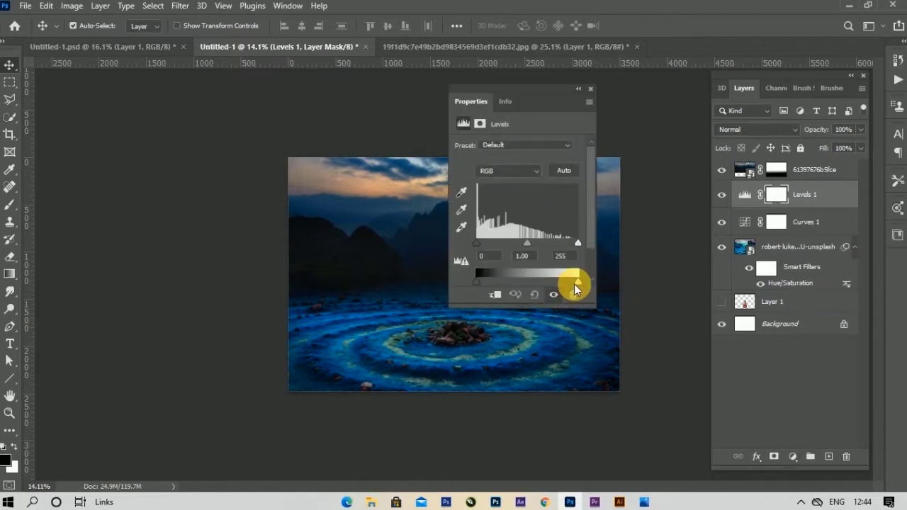
{"action": "left_click_drag", "start_coordinate": [576, 283], "coordinate": [561, 286]}
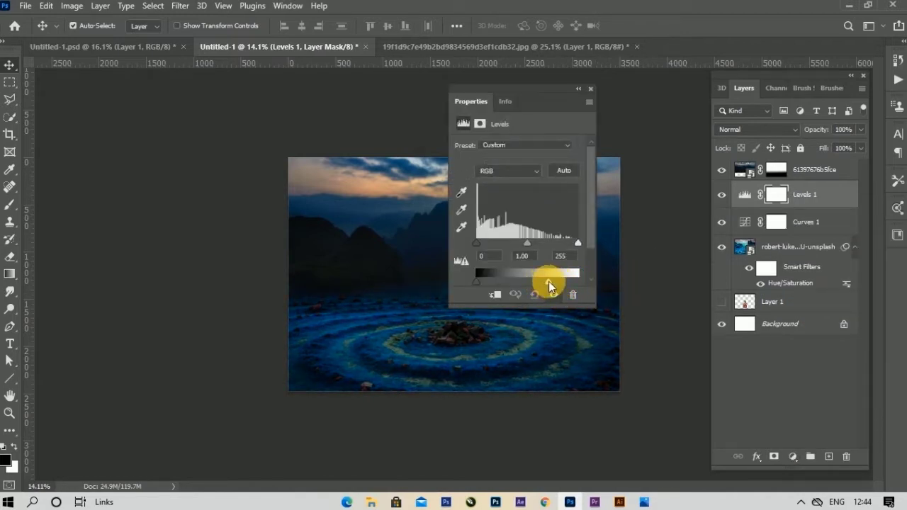
{"action": "left_click", "coordinate": [590, 88]}
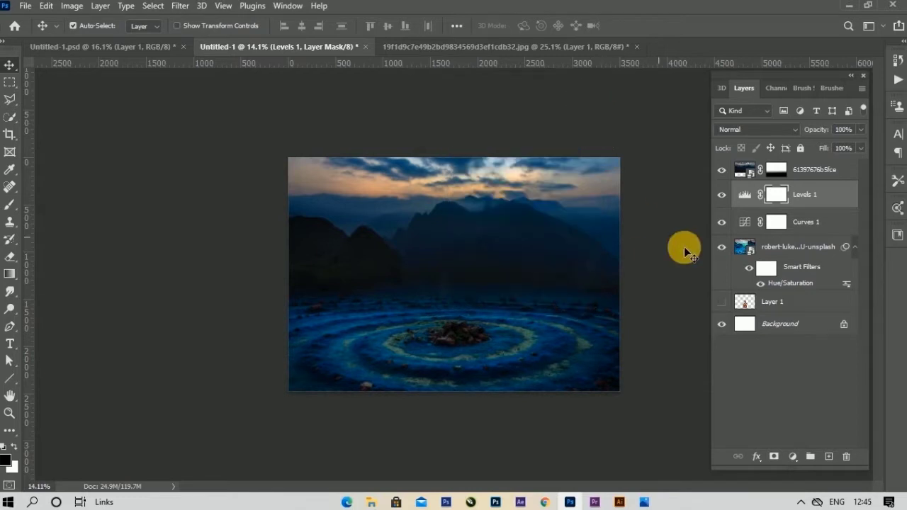
{"action": "left_click", "coordinate": [788, 260]}
- Move the Ganesha layer to the top, make it visible and place it on the spiral centre
{"action": "left_click", "coordinate": [507, 336]}
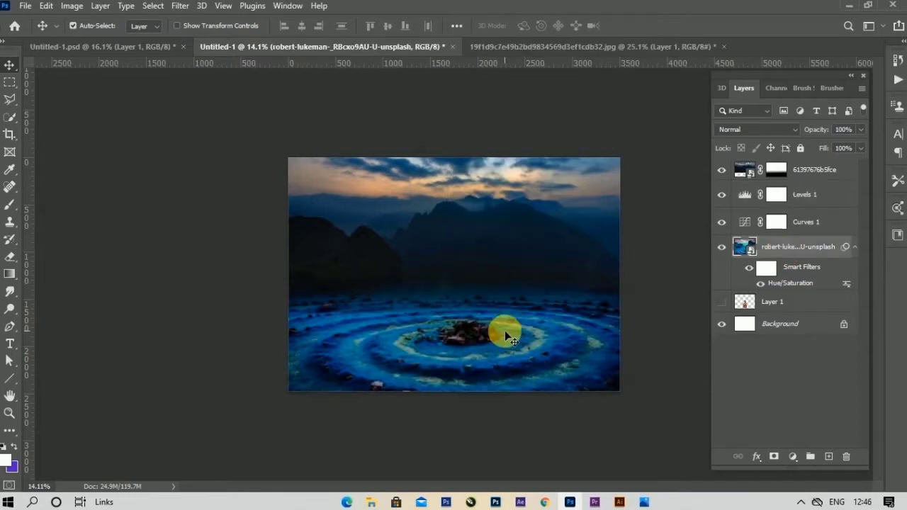
{"action": "left_click_drag", "start_coordinate": [779, 301], "coordinate": [799, 167]}
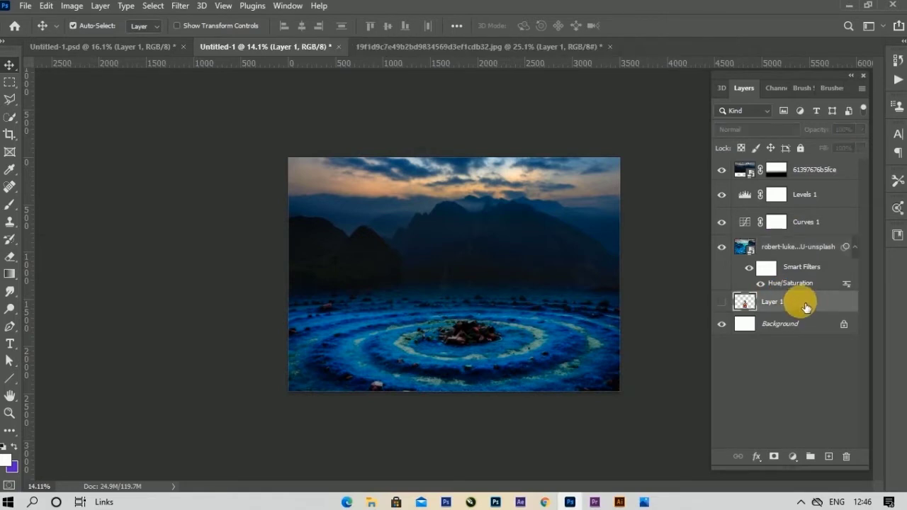
{"action": "left_click", "coordinate": [721, 170]}
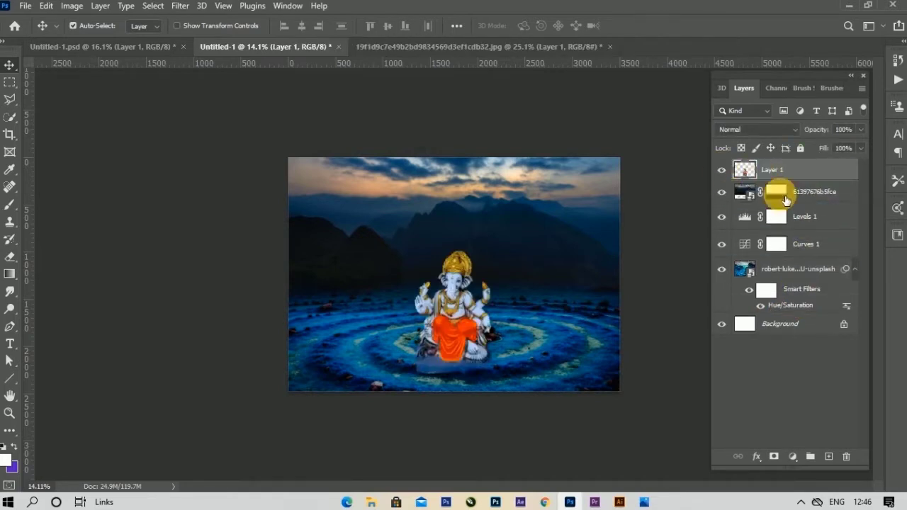
{"action": "left_click_drag", "start_coordinate": [462, 292], "coordinate": [480, 307]}
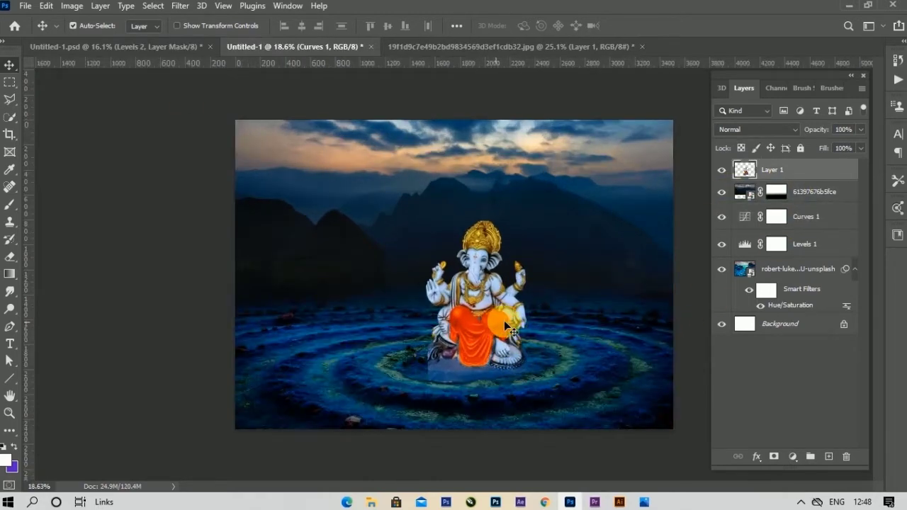
{"action": "left_click_drag", "start_coordinate": [503, 320], "coordinate": [499, 319]}
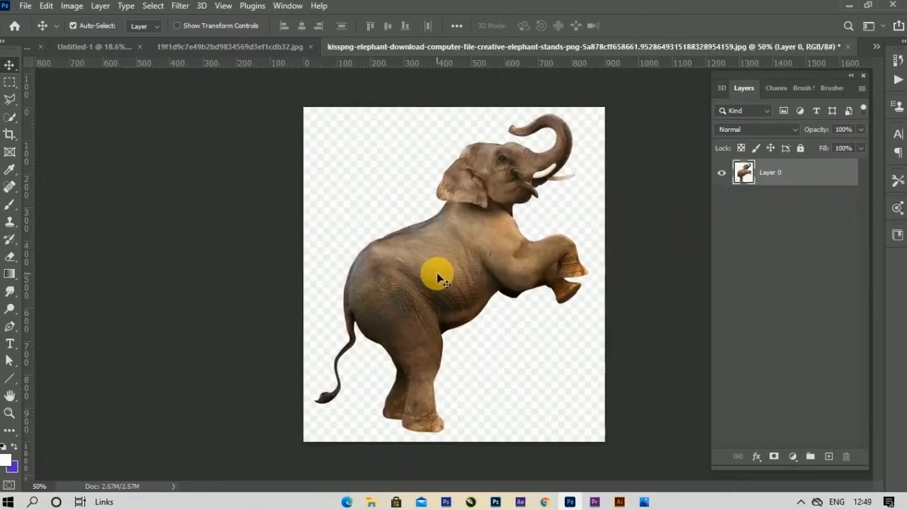
- Erase the elephant image's white background with the Magic Eraser
{"action": "left_click_drag", "start_coordinate": [436, 273], "coordinate": [414, 269]}
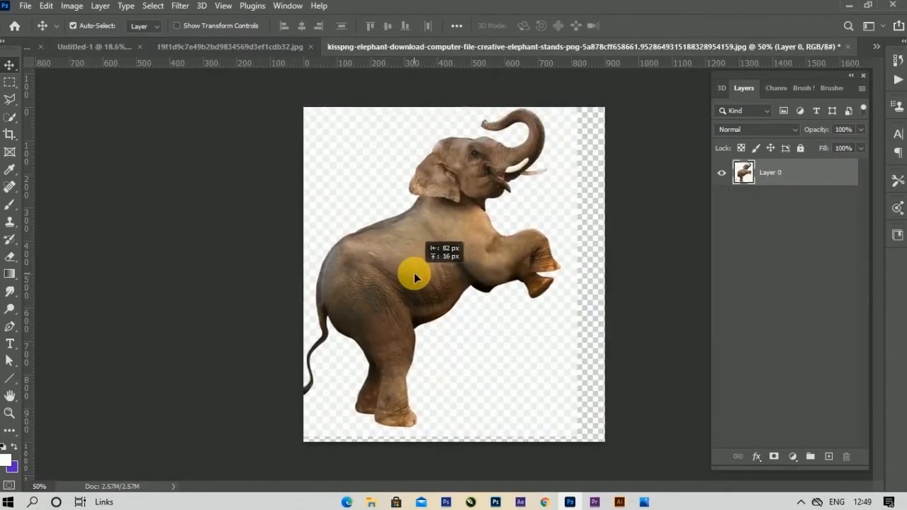
{"action": "key", "text": "ctrl+z"}
{"action": "right_click", "coordinate": [10, 257]}
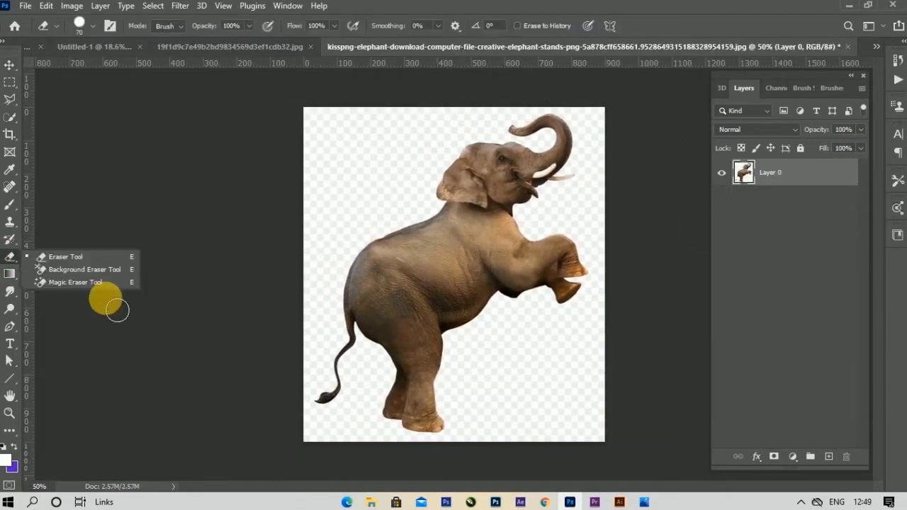
{"action": "left_click", "coordinate": [99, 283]}
{"action": "left_click", "coordinate": [362, 207]}
- Drag the elephant into Untitled-1, enlarge it to about 152% and set it left of Ganesha
{"action": "left_click", "coordinate": [10, 64]}
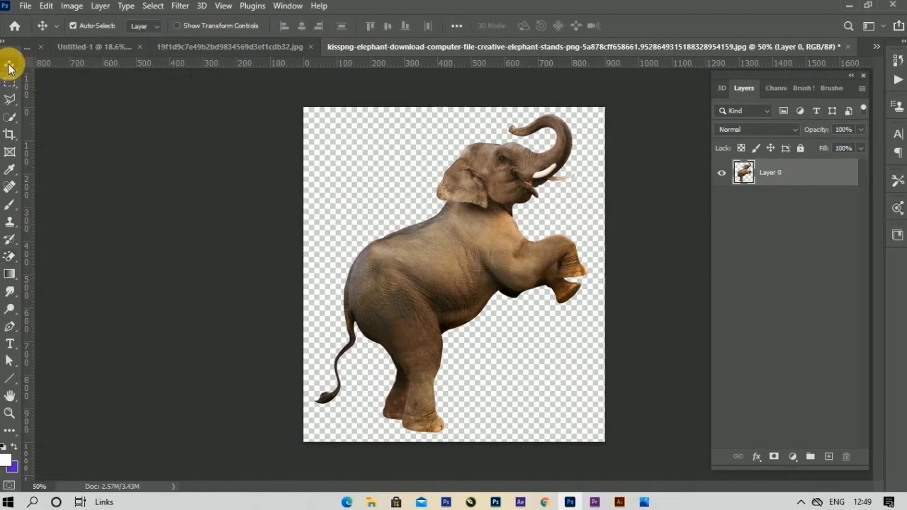
{"action": "left_click_drag", "start_coordinate": [464, 293], "coordinate": [104, 56]}
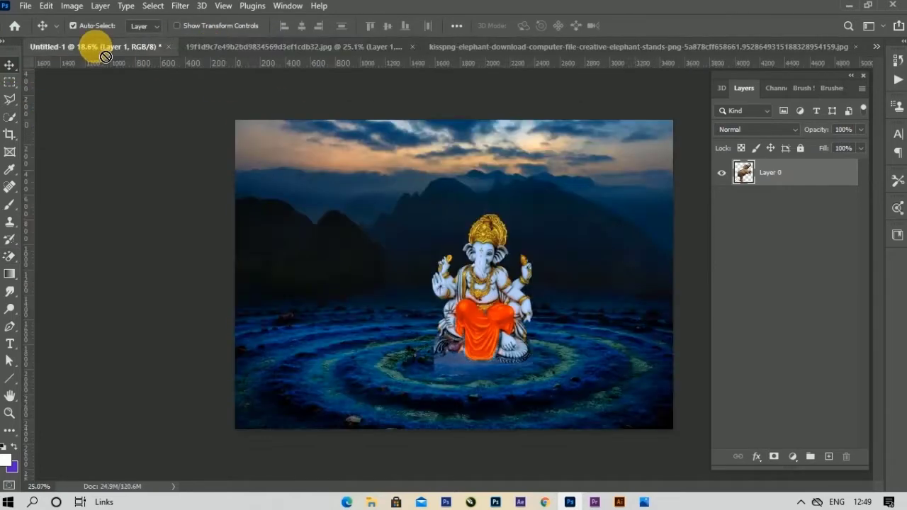
{"action": "left_click_drag", "start_coordinate": [362, 301], "coordinate": [318, 325]}
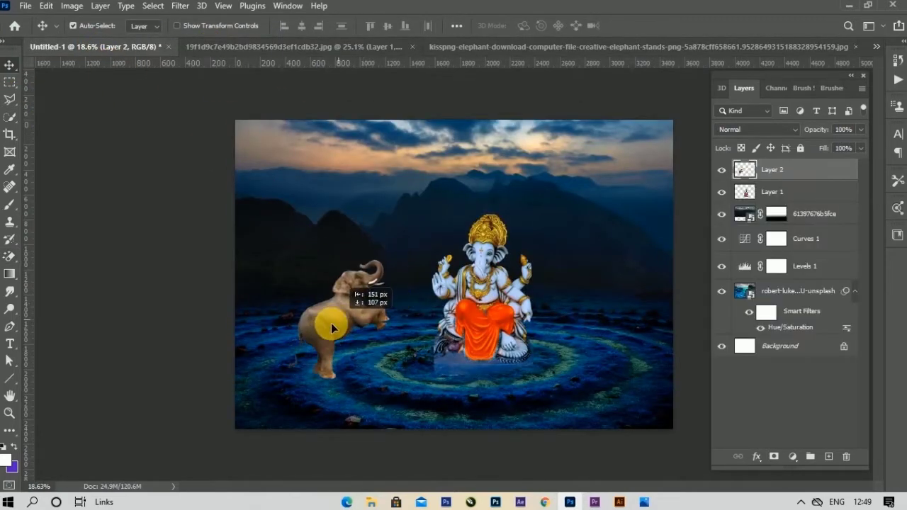
{"action": "left_click", "coordinate": [332, 340]}
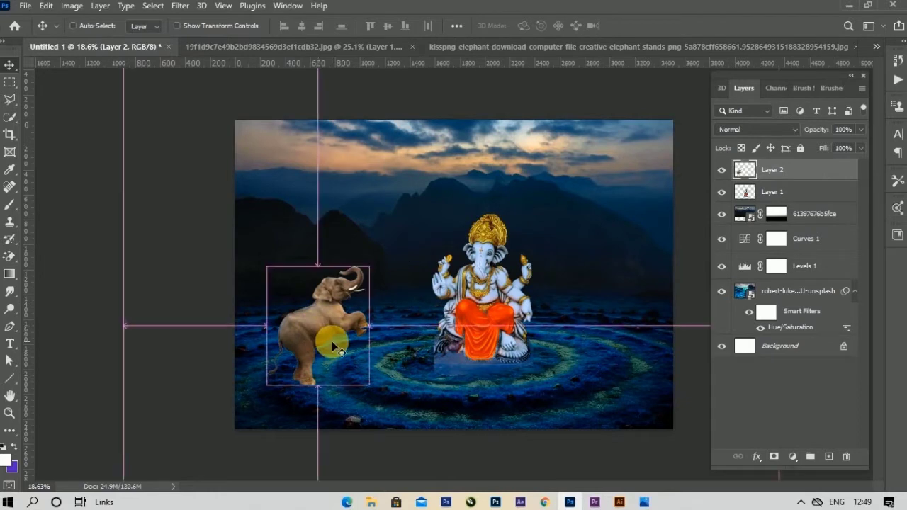
{"action": "key", "text": "ctrl+t"}
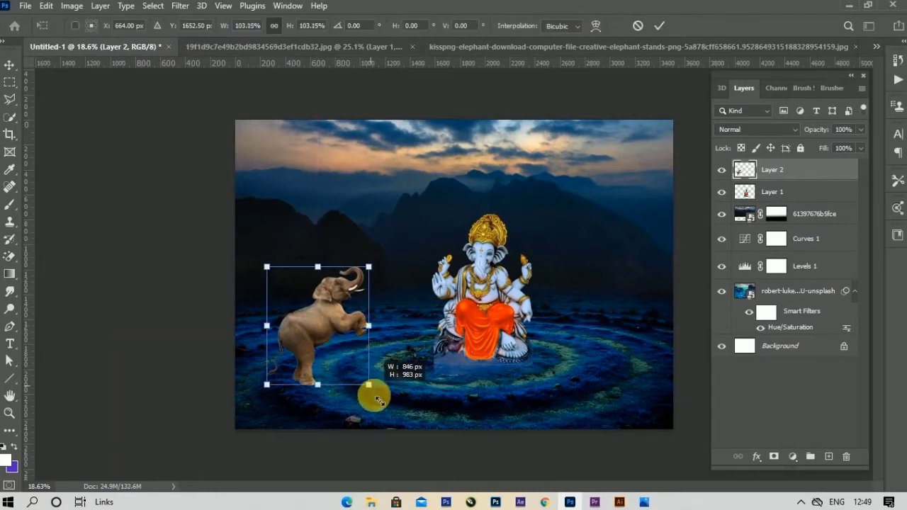
{"action": "left_click_drag", "start_coordinate": [368, 384], "coordinate": [391, 415]}
{"action": "left_click_drag", "start_coordinate": [307, 370], "coordinate": [313, 342]}
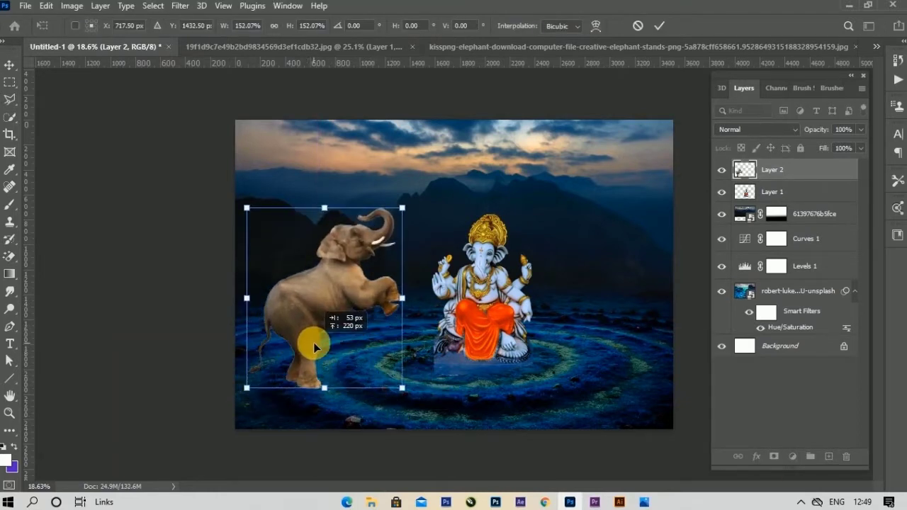
{"action": "left_click", "coordinate": [659, 26]}
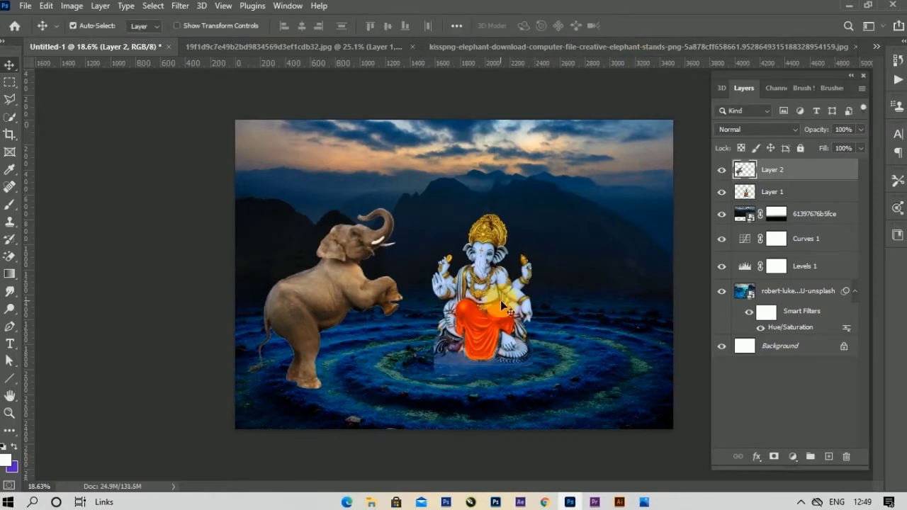
{"action": "right_click", "coordinate": [468, 282]}
{"action": "left_click", "coordinate": [490, 283]}
- Enlarge Ganesha to about 132% and move it up slightly
{"action": "key", "text": "ctrl+t"}
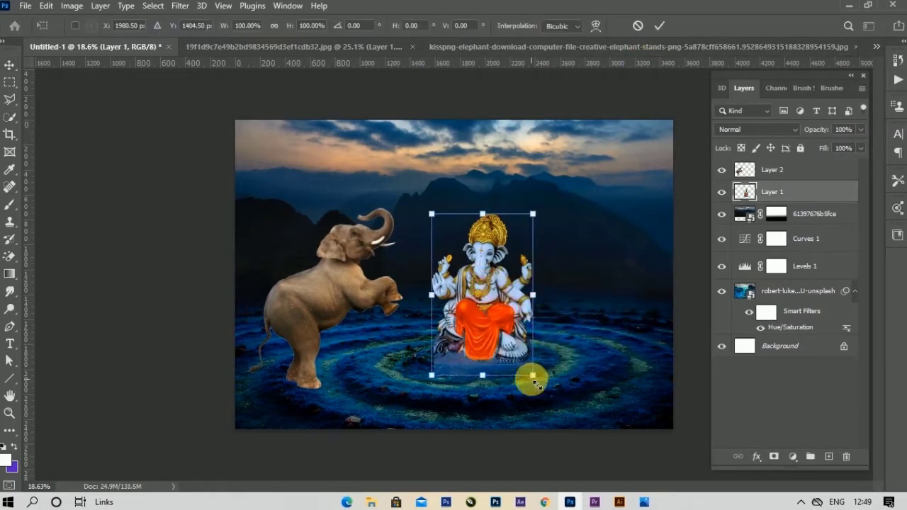
{"action": "left_click_drag", "start_coordinate": [532, 376], "coordinate": [549, 401]}
{"action": "left_click_drag", "start_coordinate": [494, 356], "coordinate": [498, 325]}
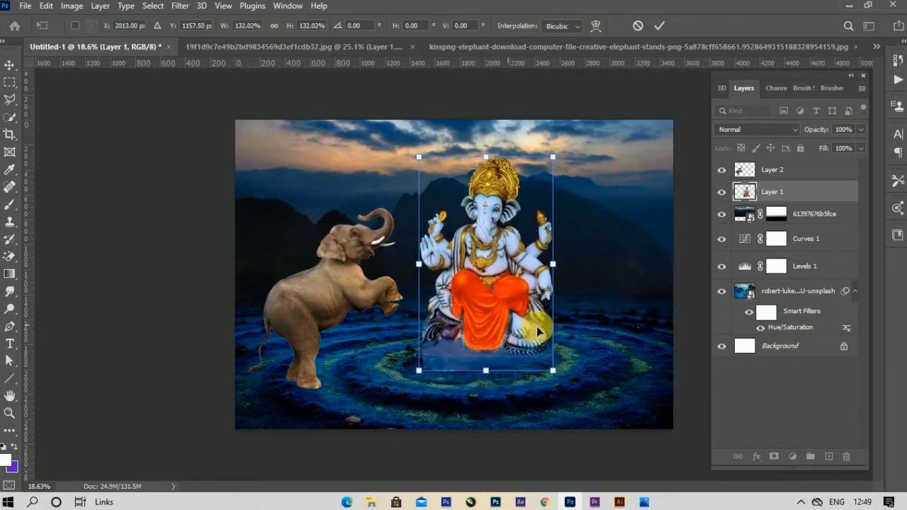
{"action": "left_click", "coordinate": [659, 26]}
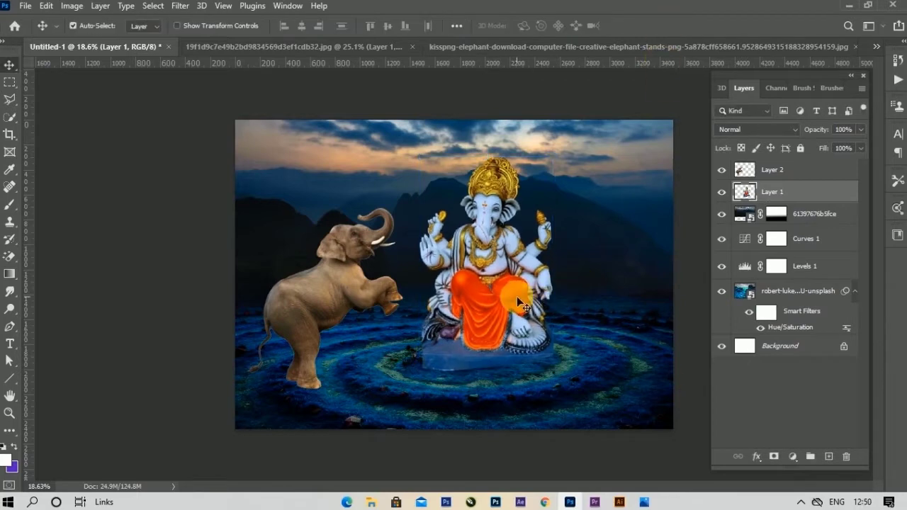
- Transform the landscape background larger, shorter and shifted up to refit the scene
{"action": "mouse_move", "coordinate": [611, 368]}
{"action": "left_mouse_down"}
{"action": "mouse_move", "coordinate": [630, 366]}
{"action": "mouse_move", "coordinate": [624, 377]}
{"action": "left_mouse_up"}
{"action": "key", "text": "ctrl+t"}
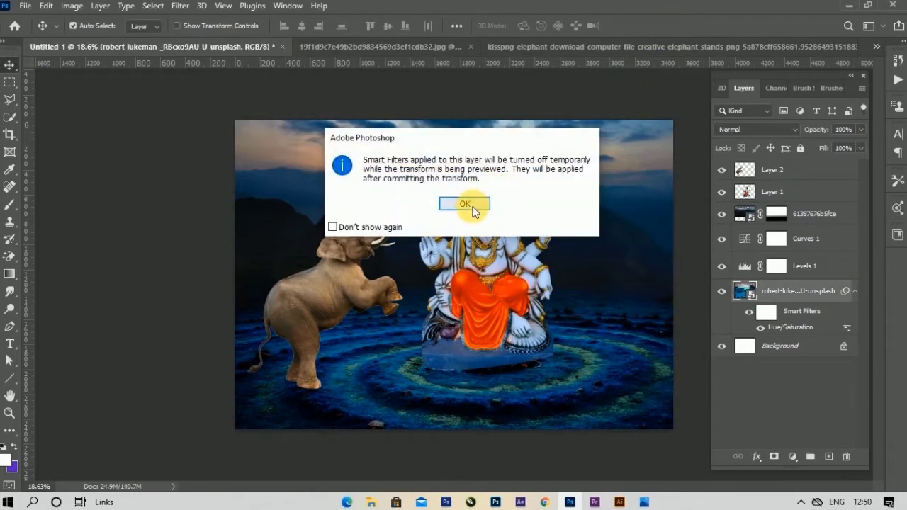
{"action": "left_click", "coordinate": [463, 202]}
{"action": "key", "text": "ctrl+0"}
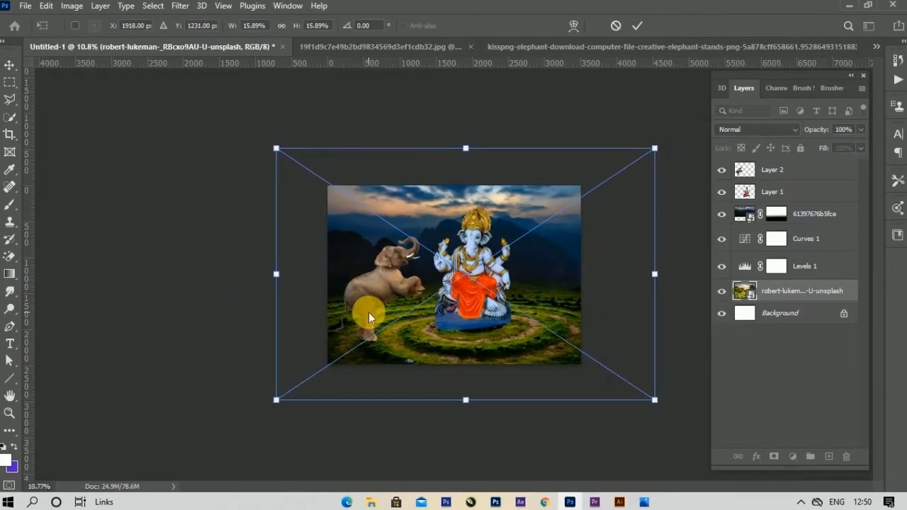
{"action": "left_click_drag", "start_coordinate": [277, 401], "coordinate": [265, 407]}
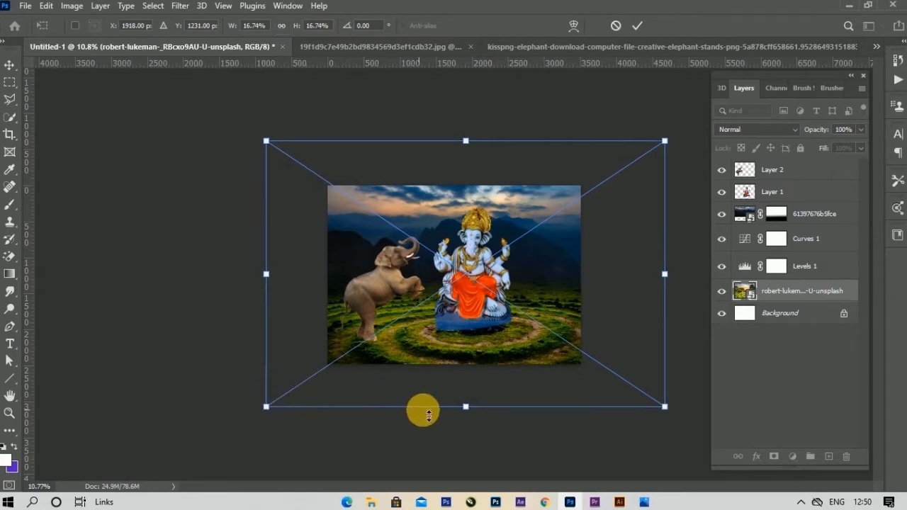
{"action": "left_click_drag", "start_coordinate": [465, 142], "coordinate": [466, 154]}
{"action": "left_click_drag", "start_coordinate": [576, 309], "coordinate": [576, 308]}
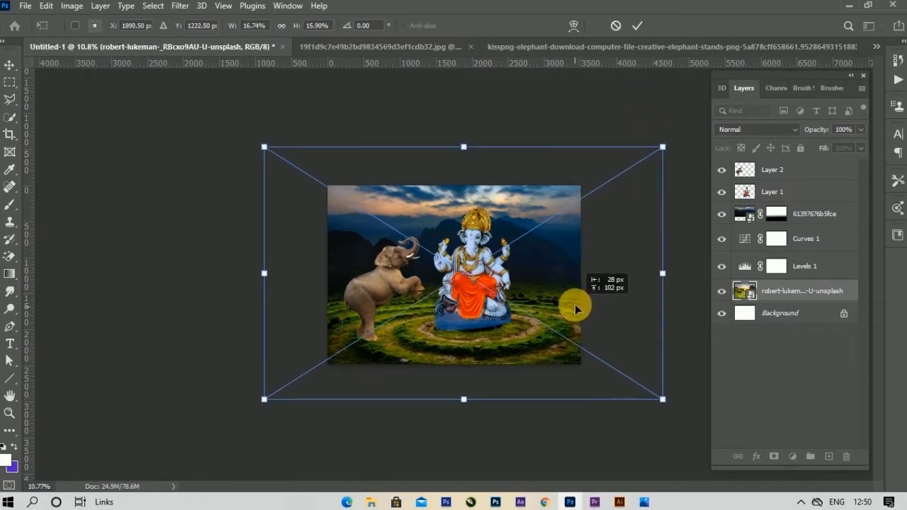
{"action": "key", "text": "Return"}
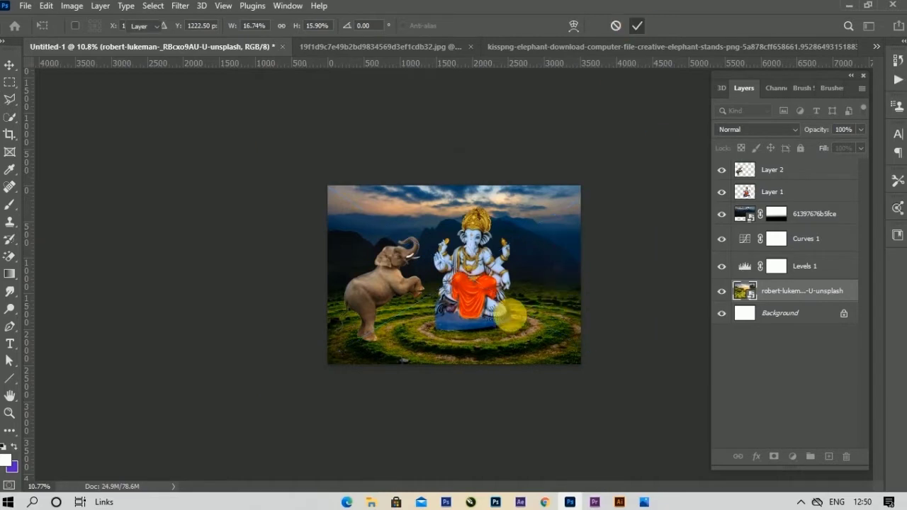
- Move Ganesha right and down onto the spiral centre and enlarge it slightly more
{"action": "key", "text": "ctrl+plus"}
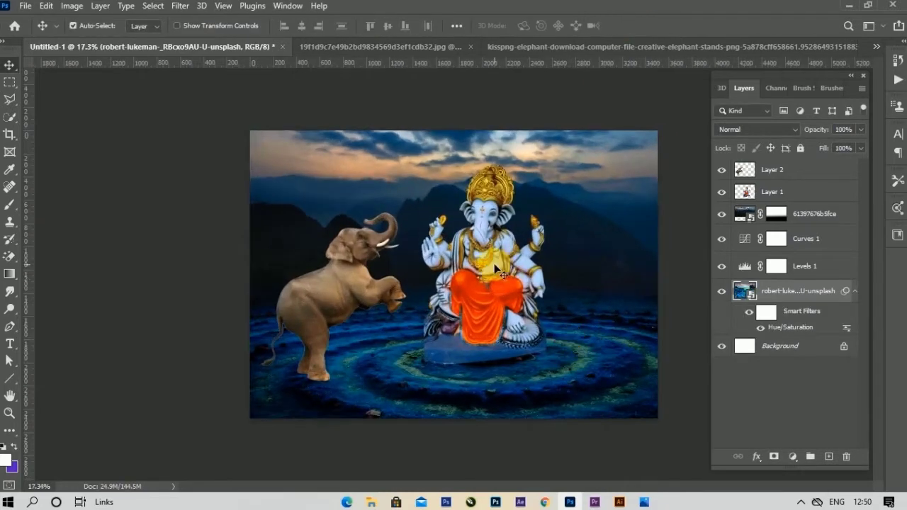
{"action": "left_click", "coordinate": [493, 267]}
{"action": "left_click_drag", "start_coordinate": [493, 267], "coordinate": [508, 282]}
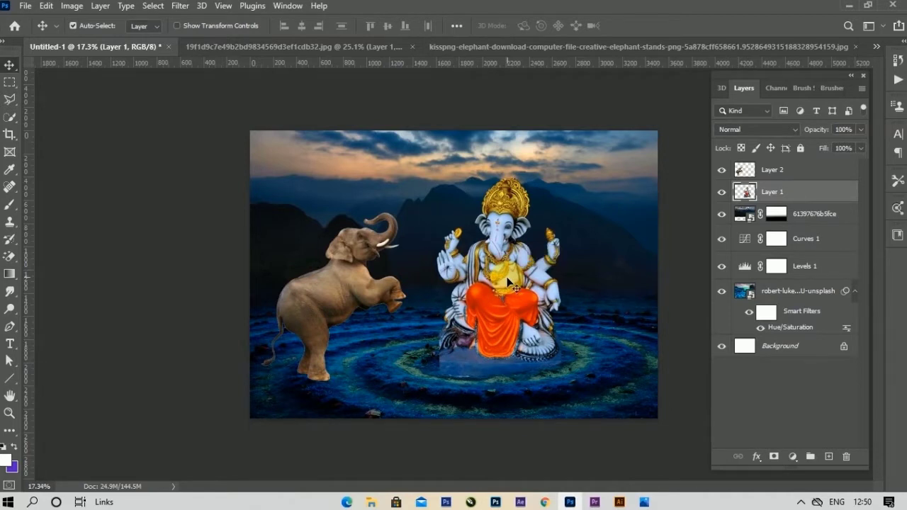
{"action": "scroll", "coordinate": [524, 323], "scroll_direction": "up", "scroll_amount": 1}
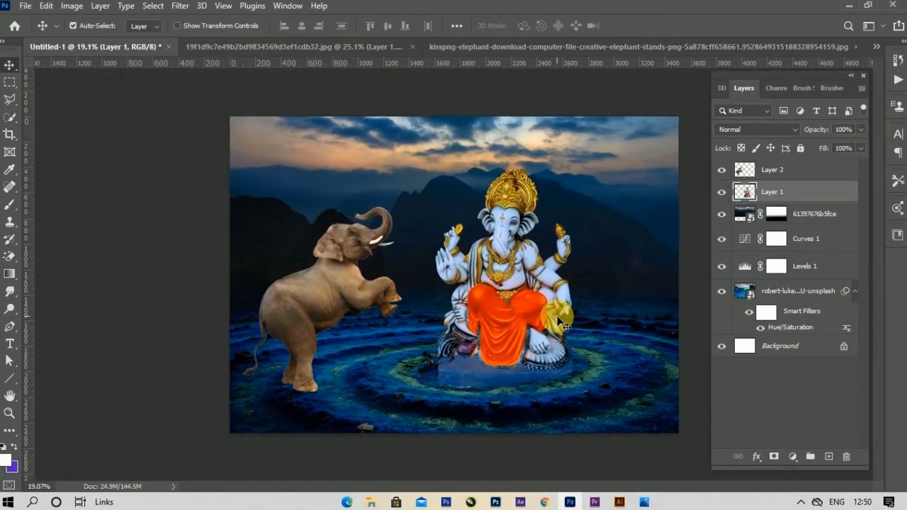
{"action": "key", "text": "ctrl+t"}
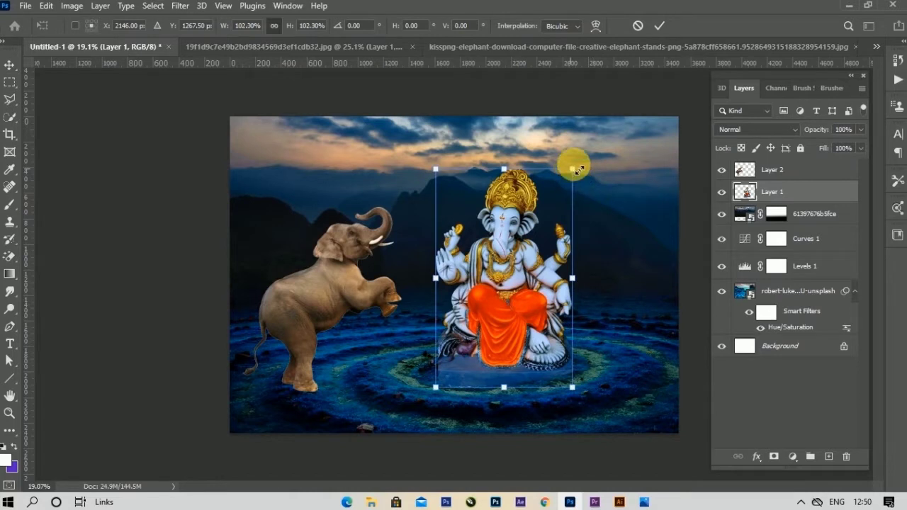
{"action": "left_click_drag", "start_coordinate": [572, 167], "coordinate": [582, 156]}
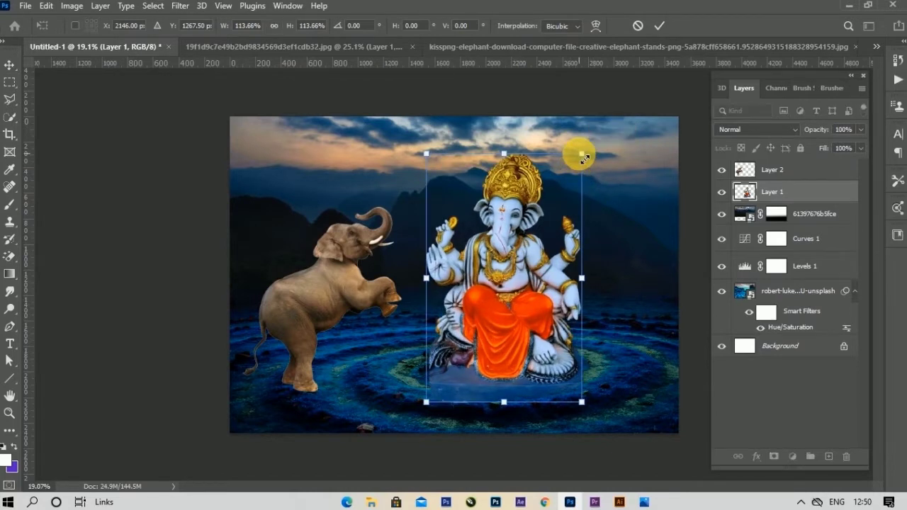
{"action": "left_click_drag", "start_coordinate": [511, 336], "coordinate": [513, 330]}
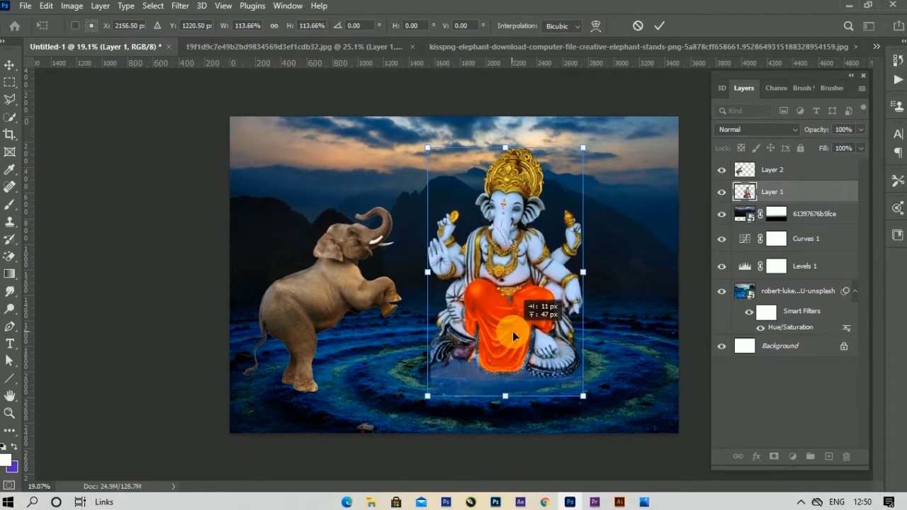
{"action": "left_click", "coordinate": [658, 26]}
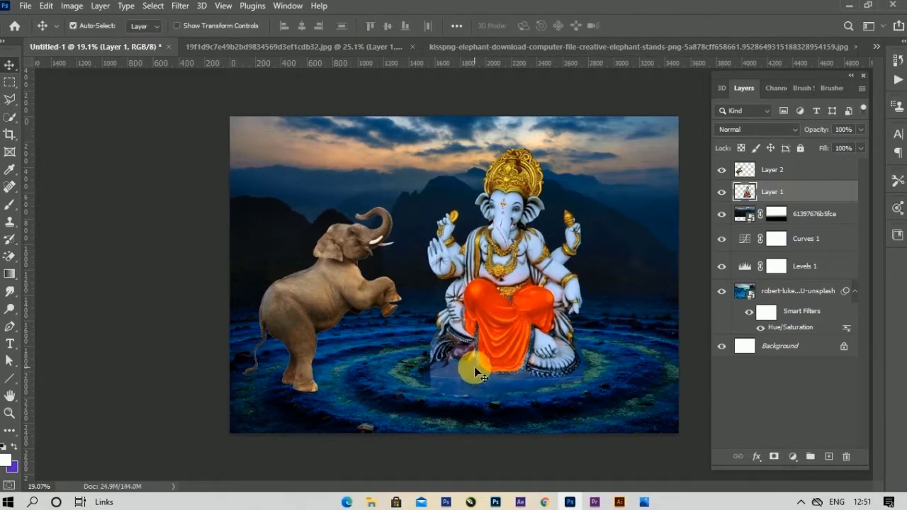
{"action": "left_click_drag", "start_coordinate": [474, 366], "coordinate": [470, 363]}
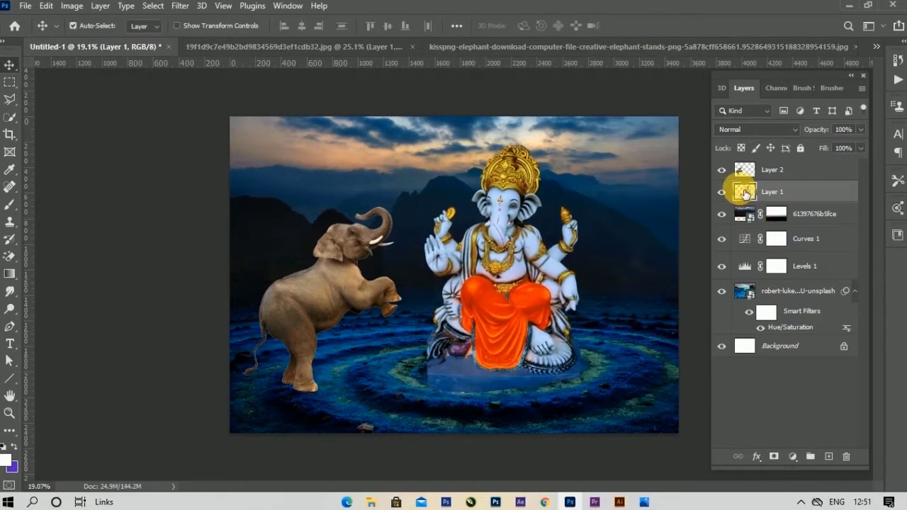
- Add a mask to the Ganesha layer and choose the Eraser with the Sea Sponge 1 brush
{"action": "left_click", "coordinate": [775, 456]}
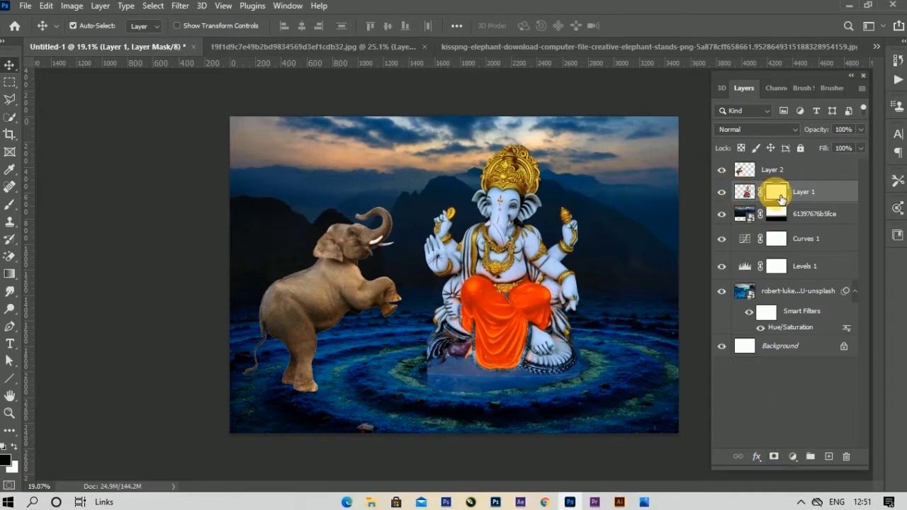
{"action": "left_click", "coordinate": [9, 263]}
{"action": "left_click", "coordinate": [78, 26]}
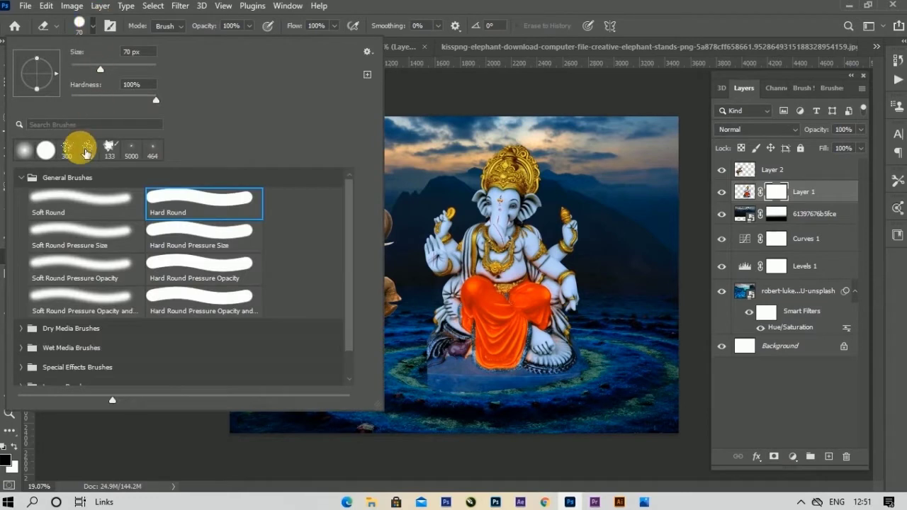
{"action": "scroll", "coordinate": [164, 312], "scroll_direction": "down", "scroll_amount": 1}
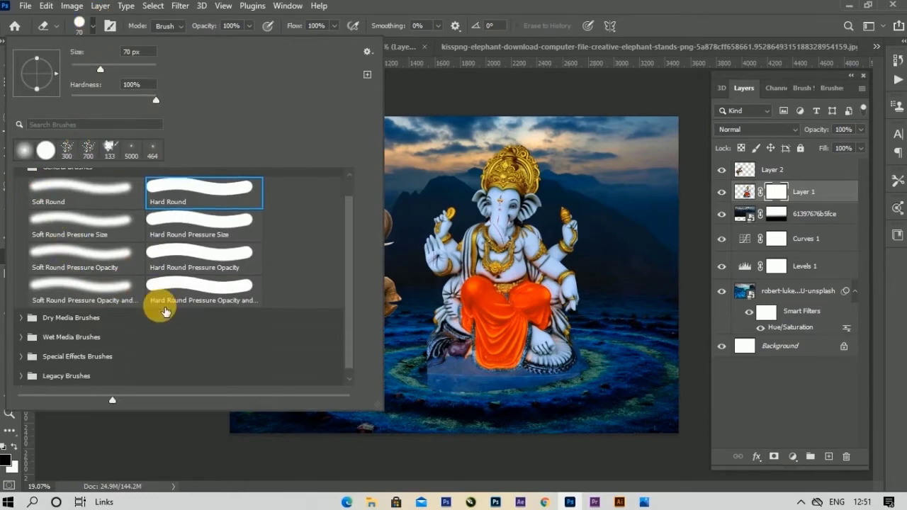
{"action": "scroll", "coordinate": [50, 192], "scroll_direction": "up", "scroll_amount": 1}
{"action": "left_click", "coordinate": [22, 171]}
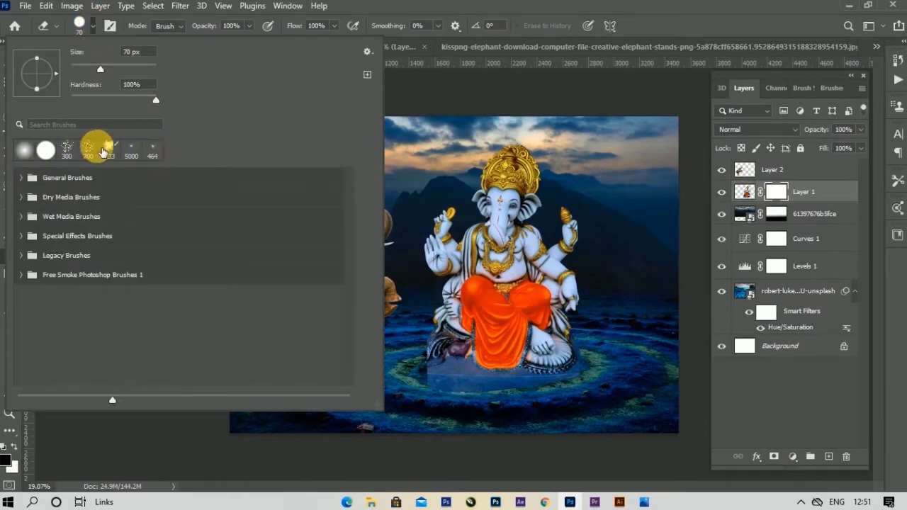
{"action": "key", "text": "b"}
{"action": "left_click", "coordinate": [22, 255]}
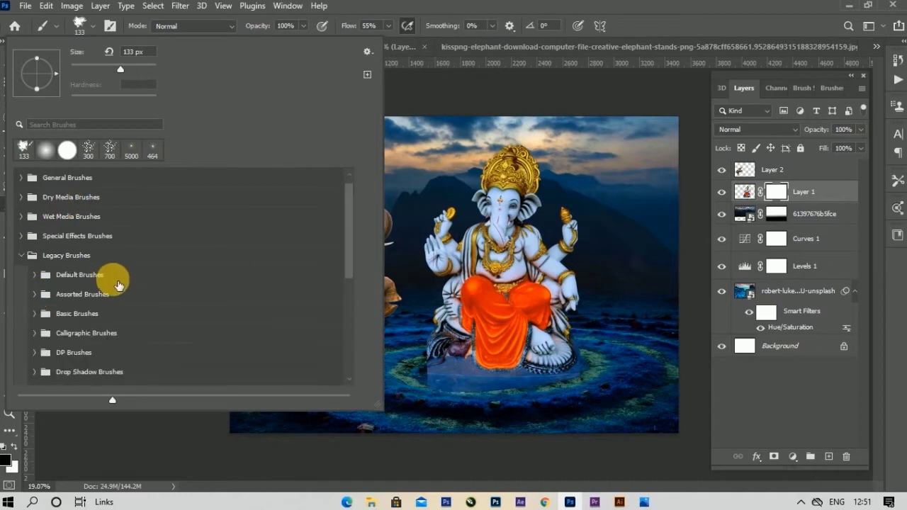
{"action": "scroll", "coordinate": [170, 380], "scroll_direction": "down", "scroll_amount": 2}
{"action": "left_click", "coordinate": [190, 363]}
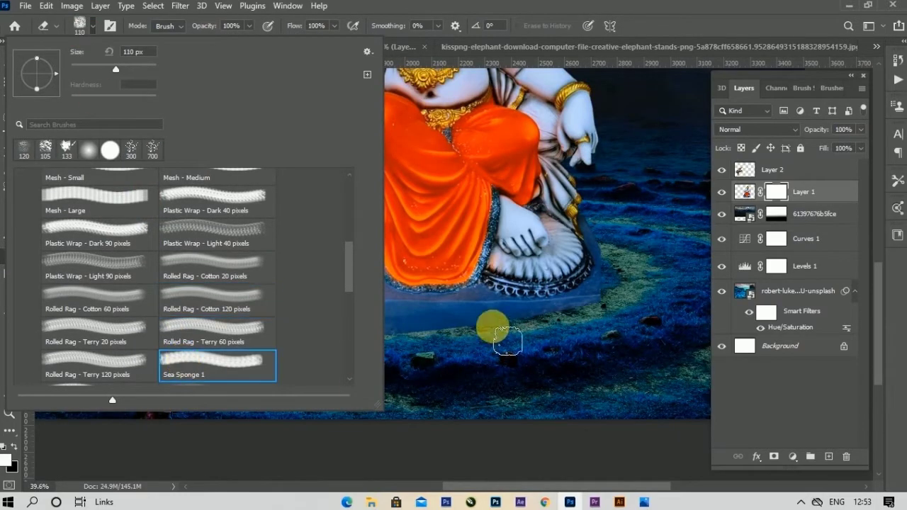
{"action": "left_click", "coordinate": [662, 27]}
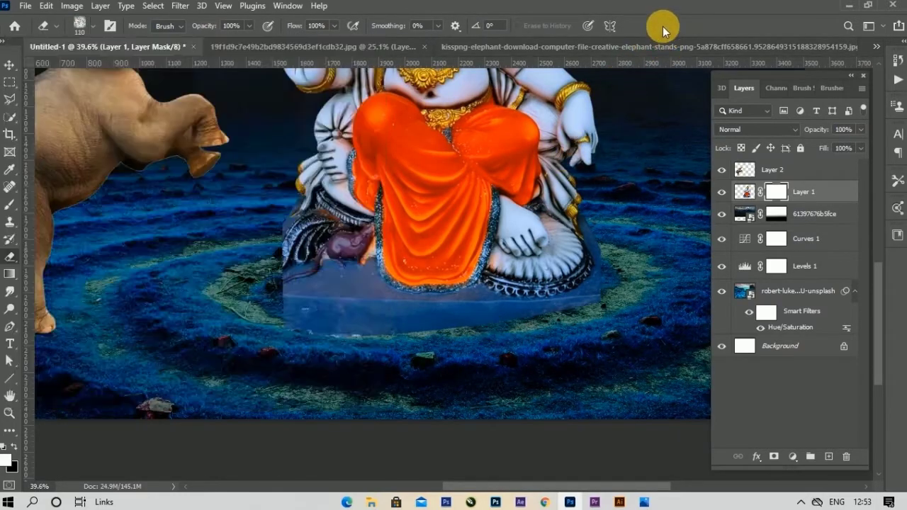
- Erase the pedestal's lower edge into the grass, angling the brush tip at -28 then 55 degrees
{"action": "left_click_drag", "start_coordinate": [293, 304], "coordinate": [303, 347]}
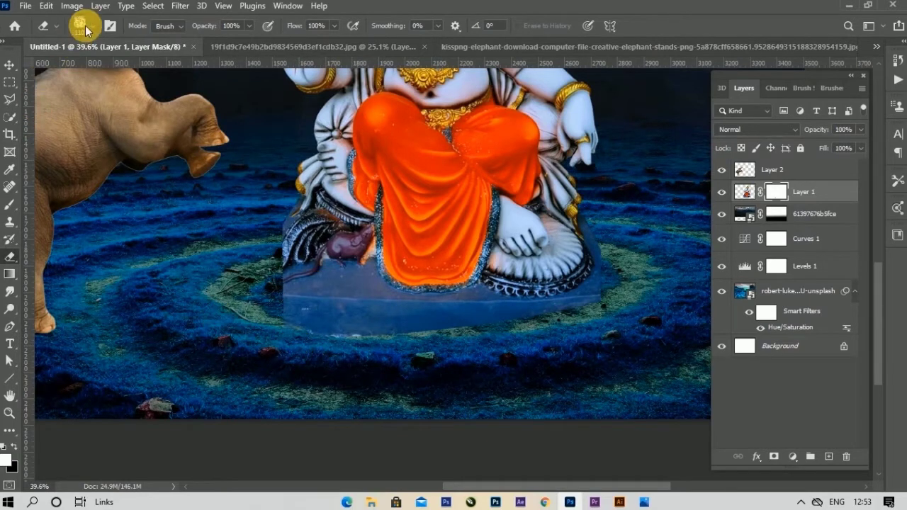
{"action": "left_click", "coordinate": [109, 27]}
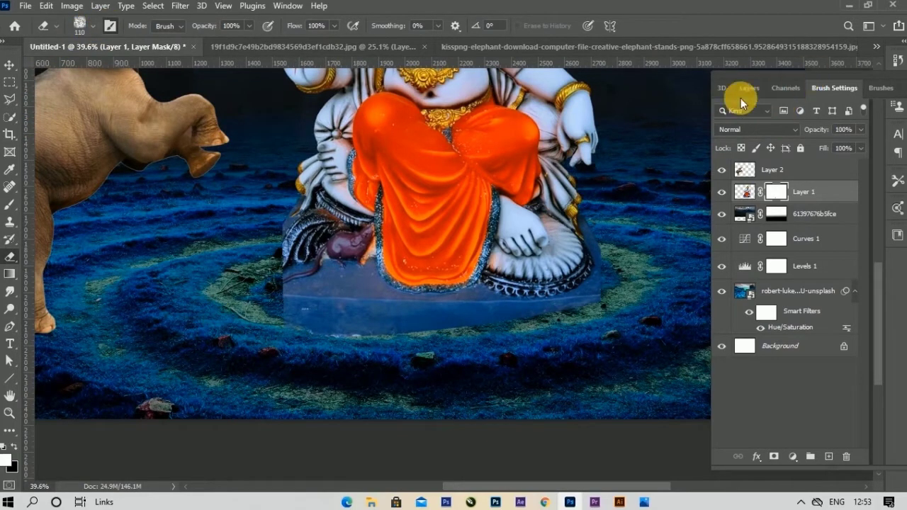
{"action": "left_click", "coordinate": [109, 27]}
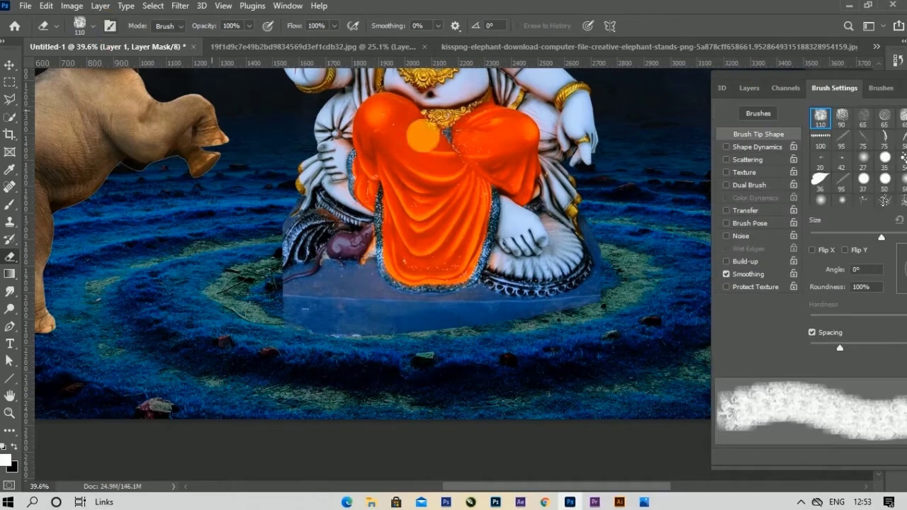
{"action": "mouse_move", "coordinate": [810, 72]}
{"action": "left_mouse_down"}
{"action": "mouse_move", "coordinate": [175, 94]}
{"action": "mouse_move", "coordinate": [40, 32]}
{"action": "left_mouse_up"}
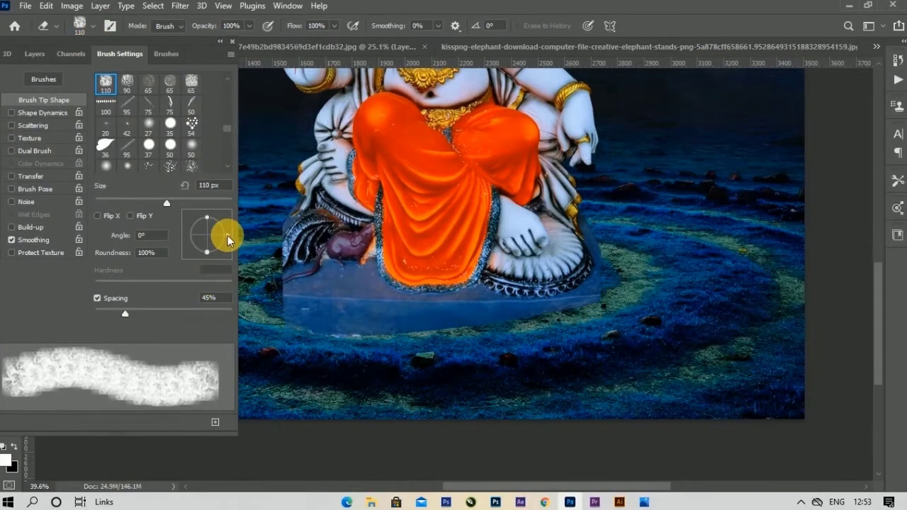
{"action": "left_click_drag", "start_coordinate": [225, 236], "coordinate": [222, 243]}
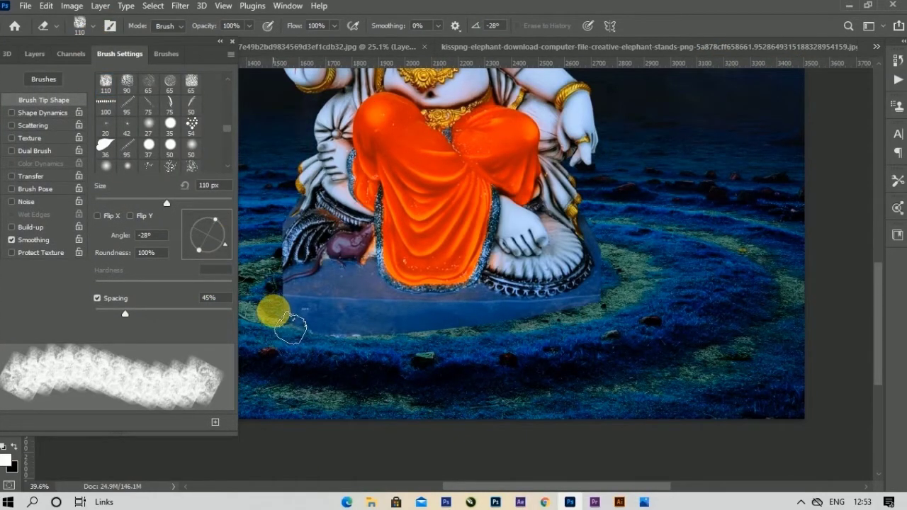
{"action": "mouse_move", "coordinate": [282, 307]}
{"action": "left_mouse_down"}
{"action": "mouse_move", "coordinate": [369, 369]}
{"action": "mouse_move", "coordinate": [527, 356]}
{"action": "left_mouse_up"}
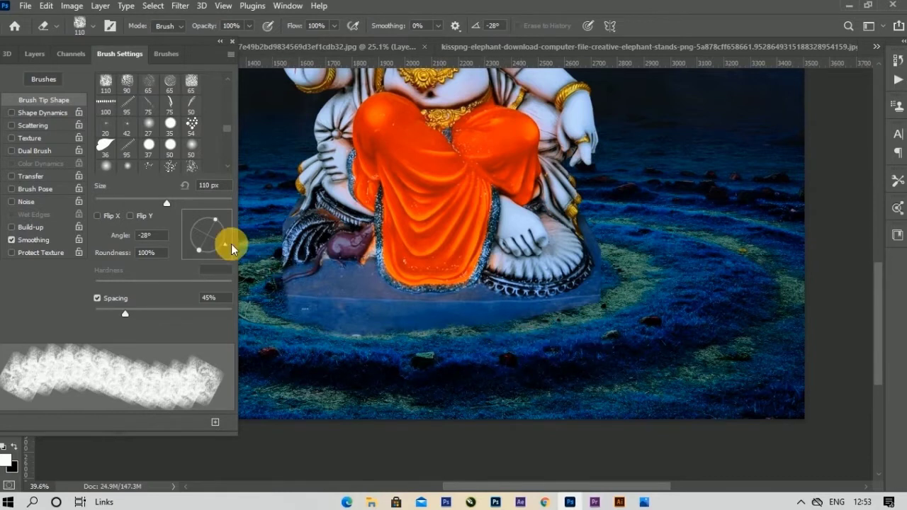
{"action": "left_click_drag", "start_coordinate": [226, 243], "coordinate": [223, 211]}
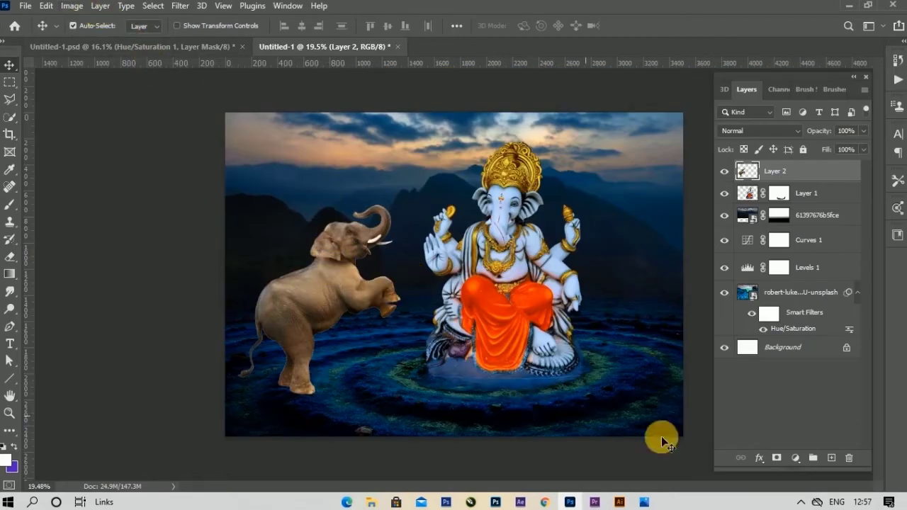
- Apply Hue/Saturation to the elephant: Hue +155, Saturation +12, Lightness -13
{"action": "key", "text": "ctrl+u"}
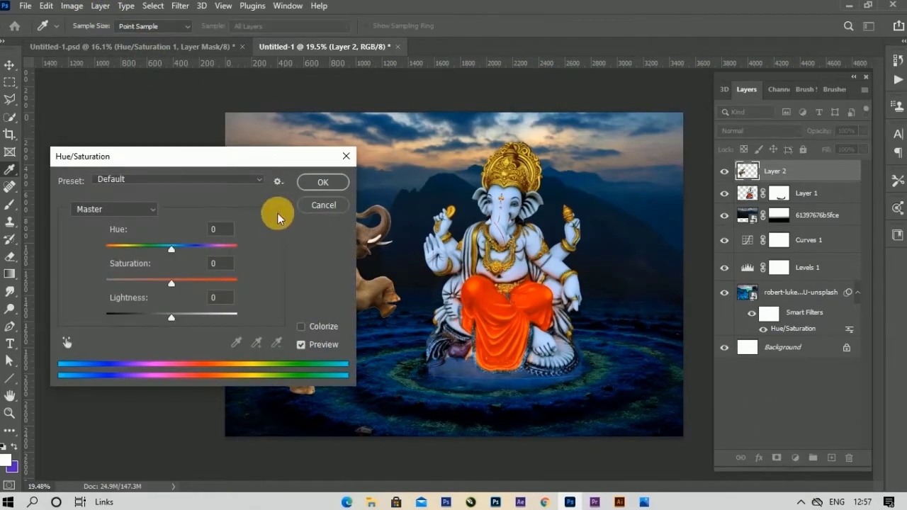
{"action": "mouse_move", "coordinate": [226, 158]}
{"action": "left_mouse_down"}
{"action": "mouse_move", "coordinate": [181, 153]}
{"action": "mouse_move", "coordinate": [695, 190]}
{"action": "left_mouse_up"}
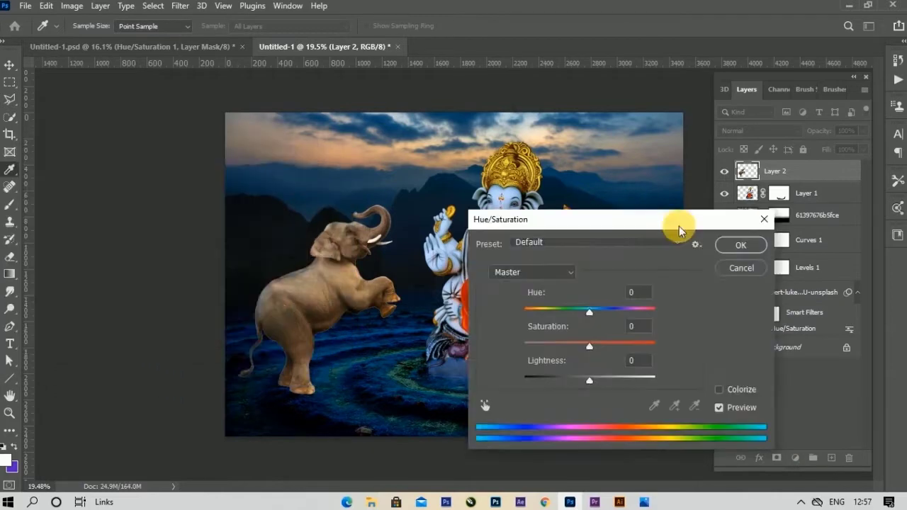
{"action": "left_click_drag", "start_coordinate": [637, 277], "coordinate": [701, 283]}
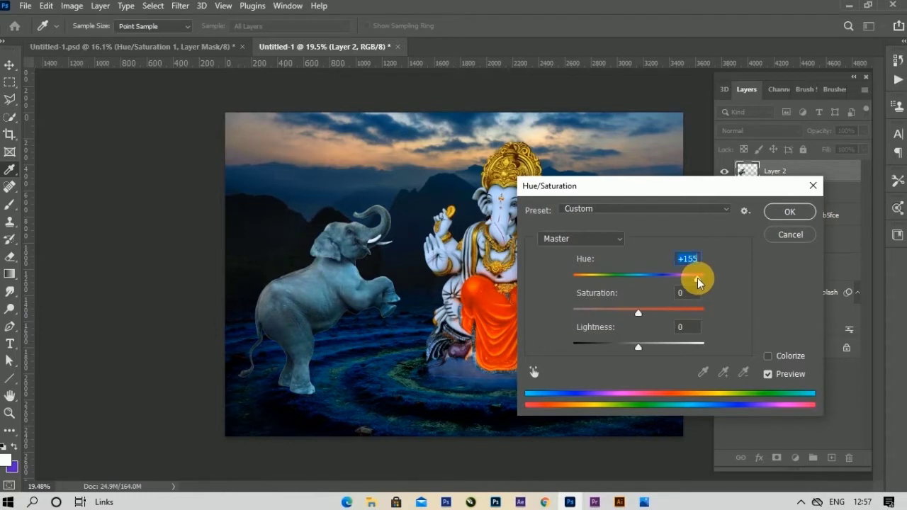
{"action": "left_click_drag", "start_coordinate": [640, 314], "coordinate": [647, 312]}
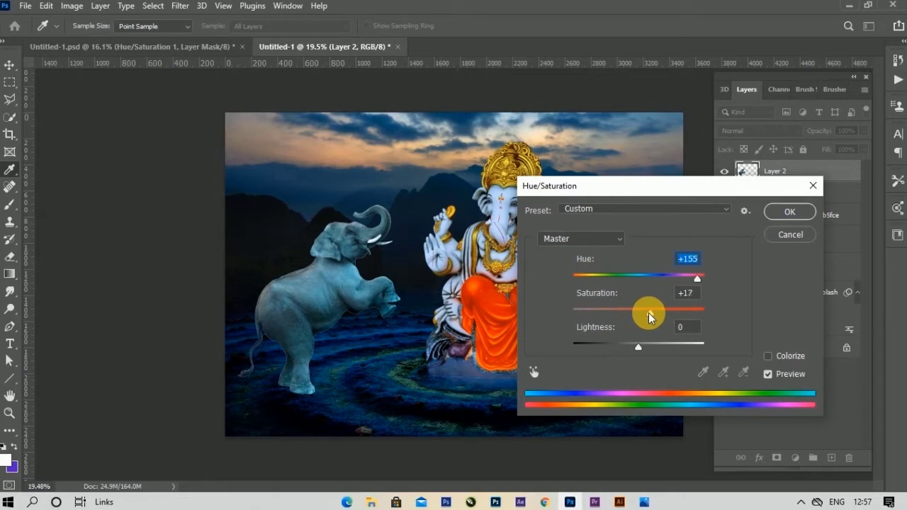
{"action": "left_click", "coordinate": [647, 313]}
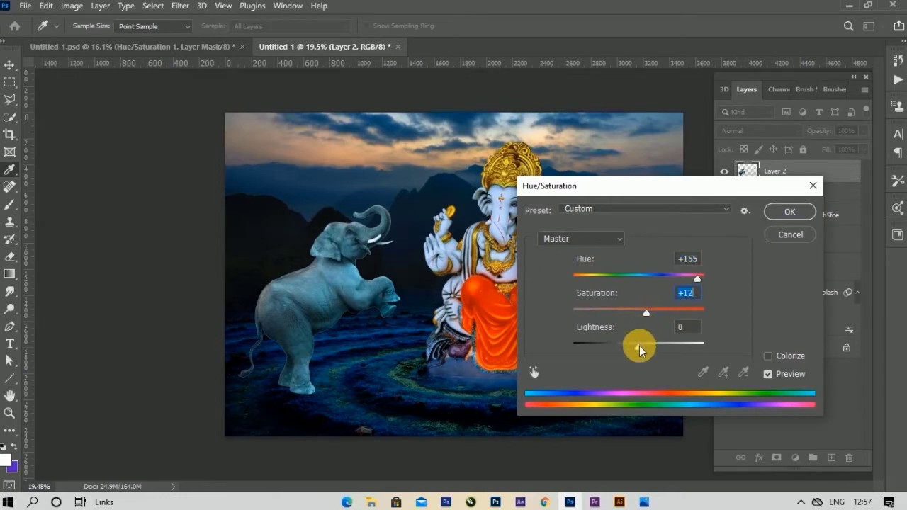
{"action": "left_click_drag", "start_coordinate": [644, 347], "coordinate": [630, 348]}
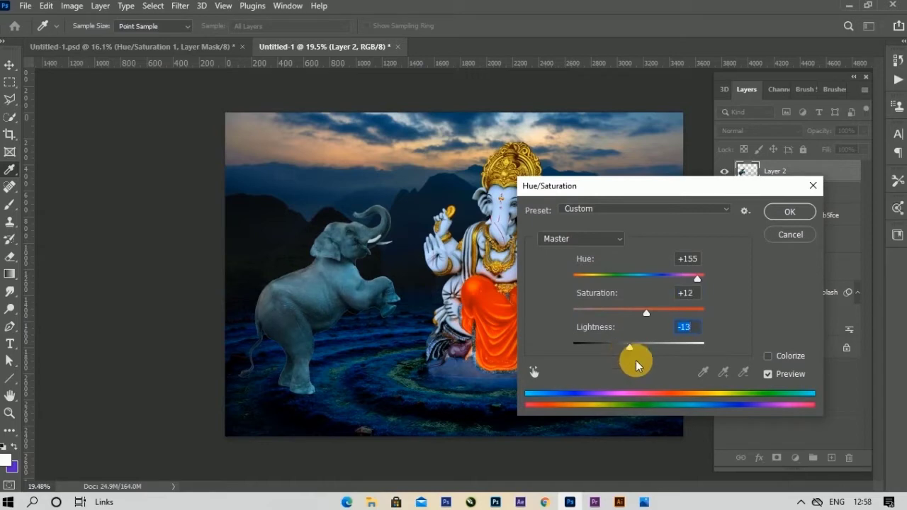
{"action": "left_click", "coordinate": [790, 213]}
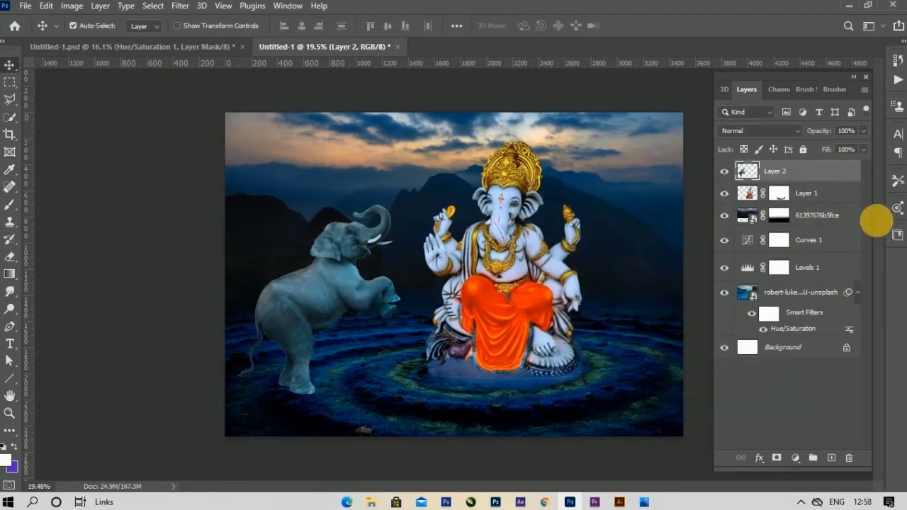
- Add a Curves adjustment clipped to the elephant's Layer 2, shaped as an S-curve for deeper shadows and contrast
{"action": "left_click", "coordinate": [795, 457]}
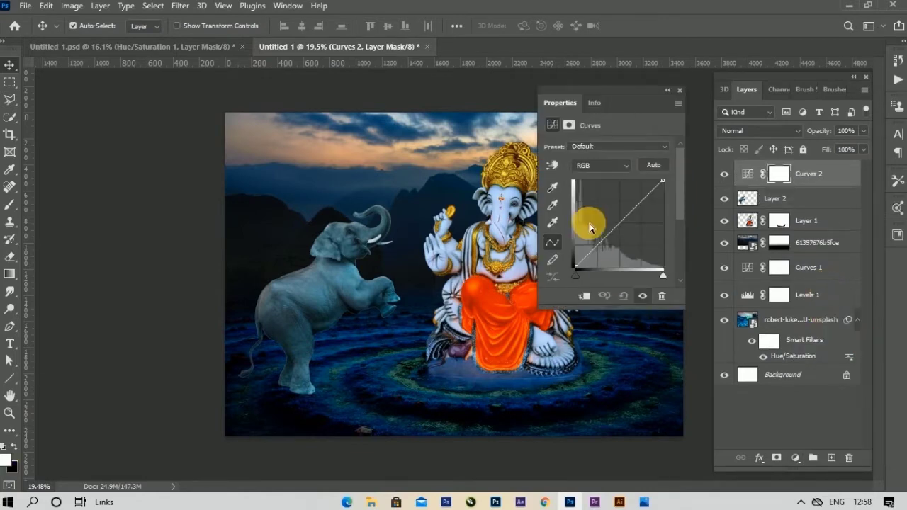
{"action": "left_click_drag", "start_coordinate": [635, 91], "coordinate": [153, 110]}
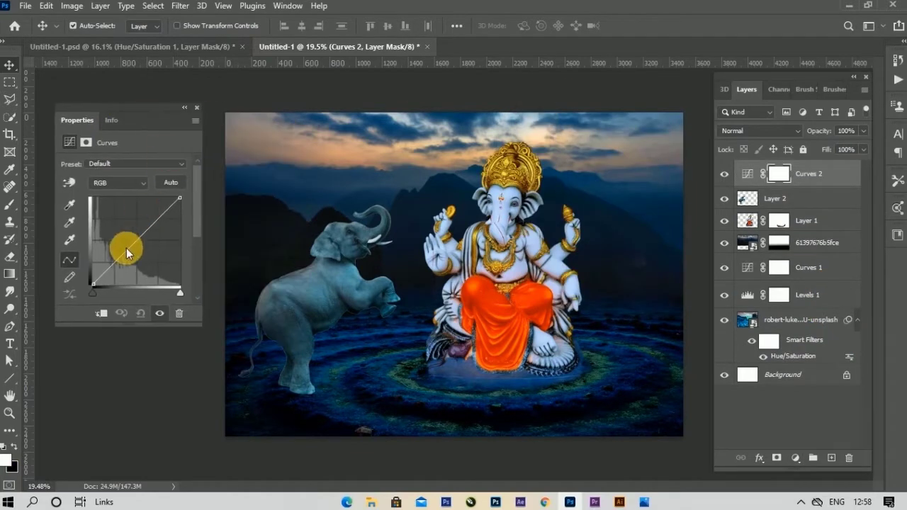
{"action": "left_click", "coordinate": [101, 313]}
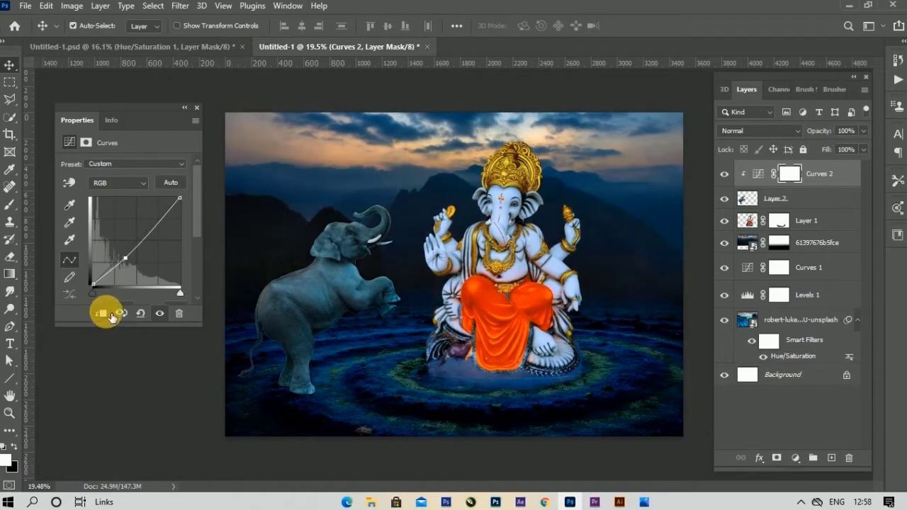
{"action": "mouse_move", "coordinate": [124, 256]}
{"action": "left_mouse_down"}
{"action": "mouse_move", "coordinate": [135, 268]}
{"action": "mouse_move", "coordinate": [124, 265]}
{"action": "left_mouse_up"}
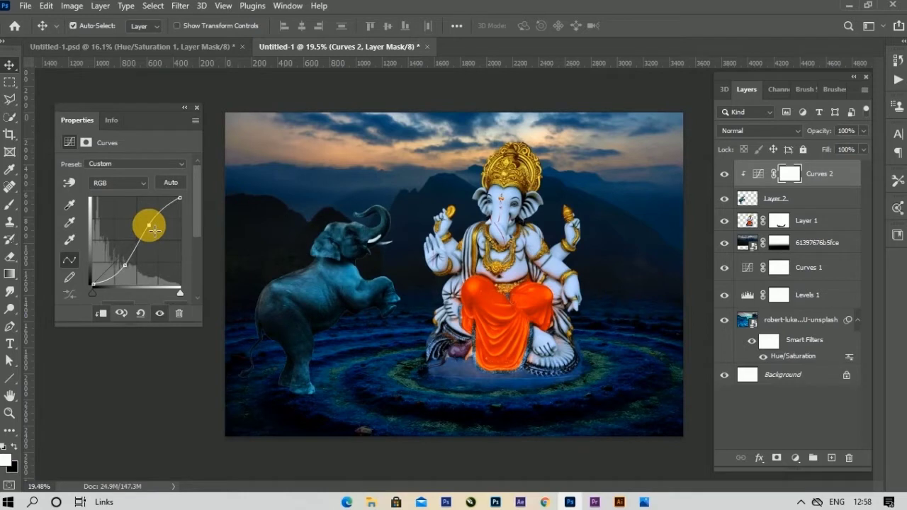
{"action": "left_click", "coordinate": [125, 267]}
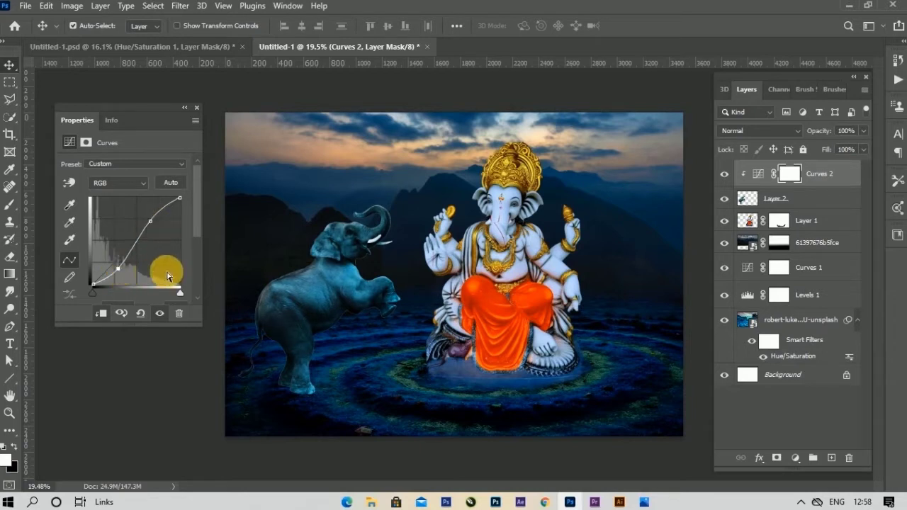
{"action": "left_click", "coordinate": [196, 108]}
- Add a Levels adjustment clipped to the left elephant, lowering output whites to darken it
{"action": "left_click", "coordinate": [795, 457]}
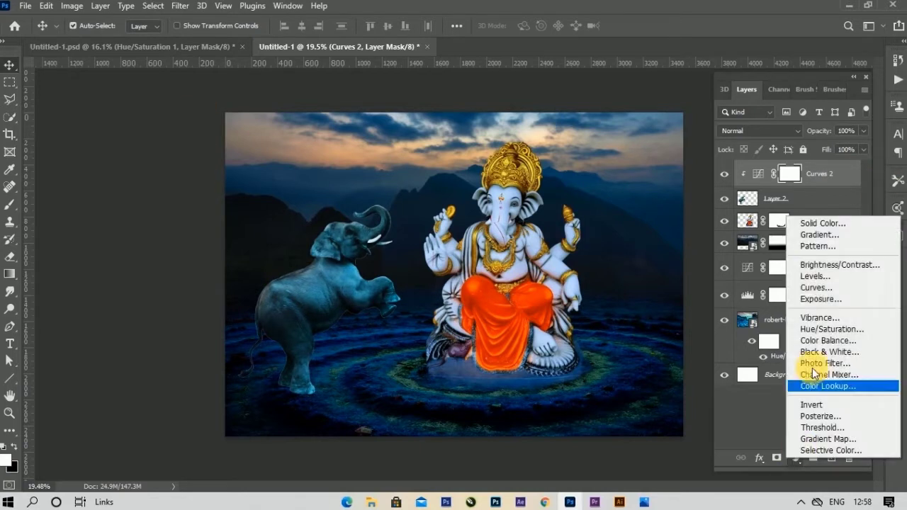
{"action": "left_click", "coordinate": [815, 276]}
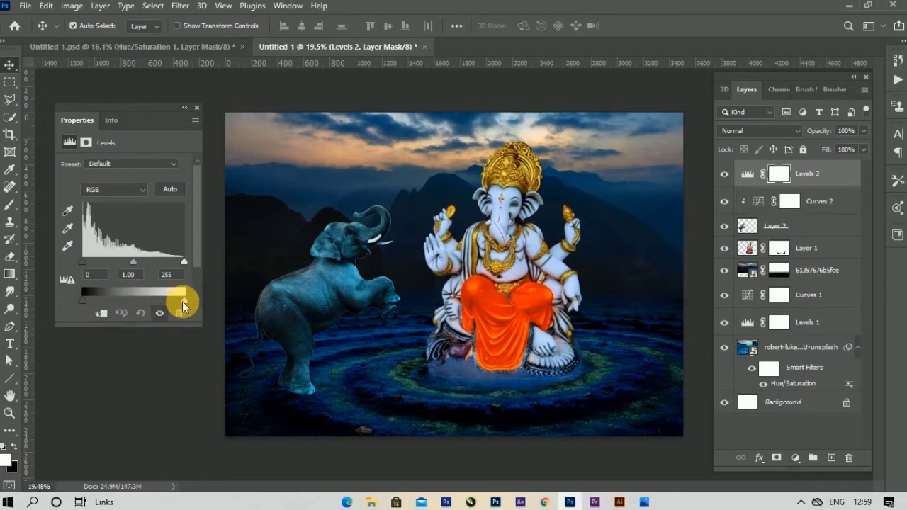
{"action": "left_click_drag", "start_coordinate": [182, 301], "coordinate": [172, 301]}
{"action": "left_click", "coordinate": [106, 317]}
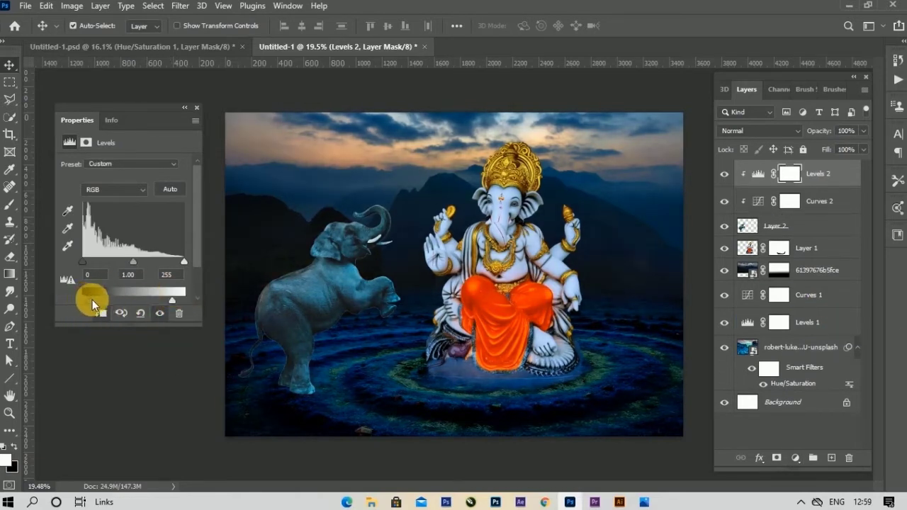
{"action": "left_click_drag", "start_coordinate": [169, 300], "coordinate": [155, 296]}
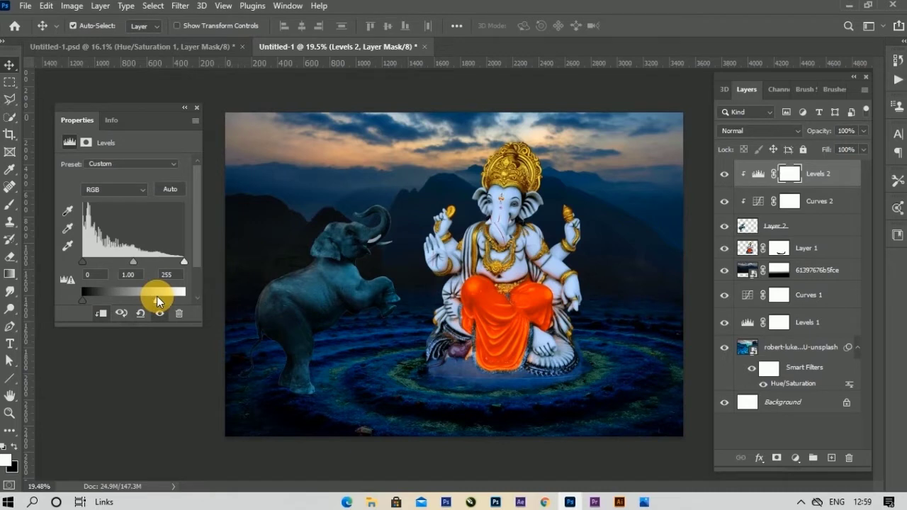
{"action": "left_click", "coordinate": [196, 108]}
- Review Curves 2, then drag the small sitting elephant from unnamed.png into the composite
{"action": "double_click", "coordinate": [758, 201]}
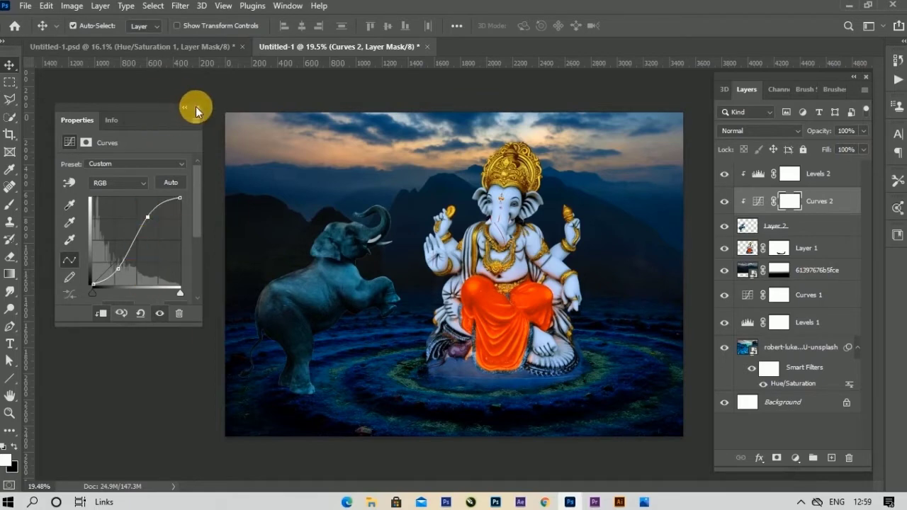
{"action": "left_click", "coordinate": [196, 108]}
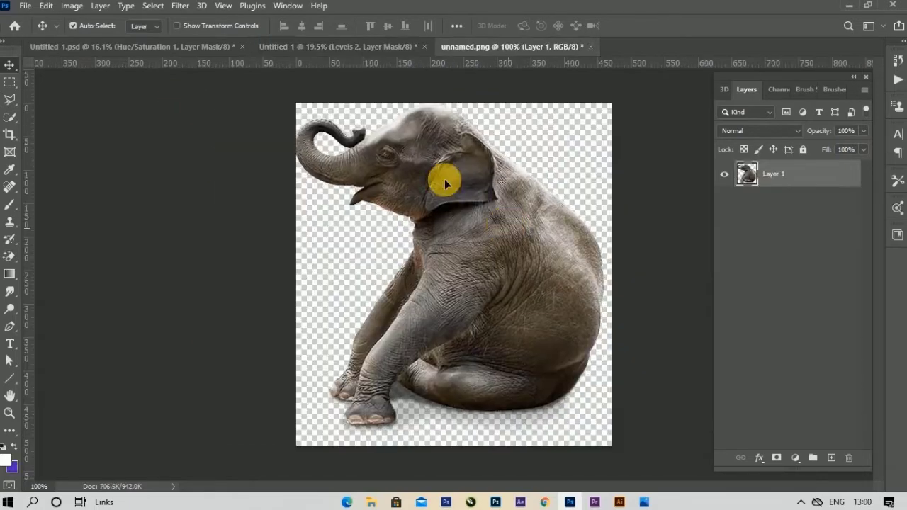
{"action": "mouse_move", "coordinate": [444, 179]}
{"action": "left_mouse_down"}
{"action": "mouse_move", "coordinate": [599, 311]}
{"action": "mouse_move", "coordinate": [645, 287]}
{"action": "left_mouse_up"}
- Scale the small sitting elephant on Layer 3 down to about 71%, right of Ganesha
{"action": "key", "text": "ctrl+t"}
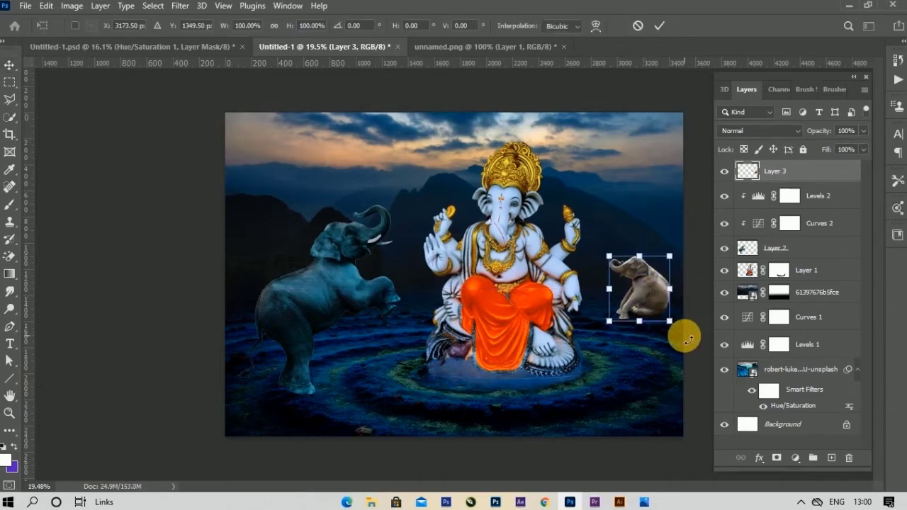
{"action": "key", "text": "ctrl+0"}
{"action": "scroll", "coordinate": [692, 311], "scroll_direction": "up", "scroll_amount": 5}
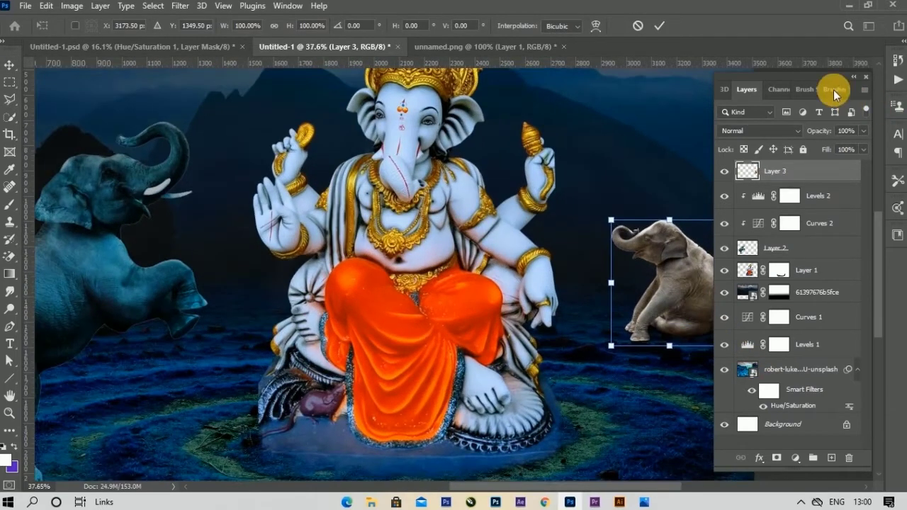
{"action": "left_click_drag", "start_coordinate": [828, 76], "coordinate": [873, 75]}
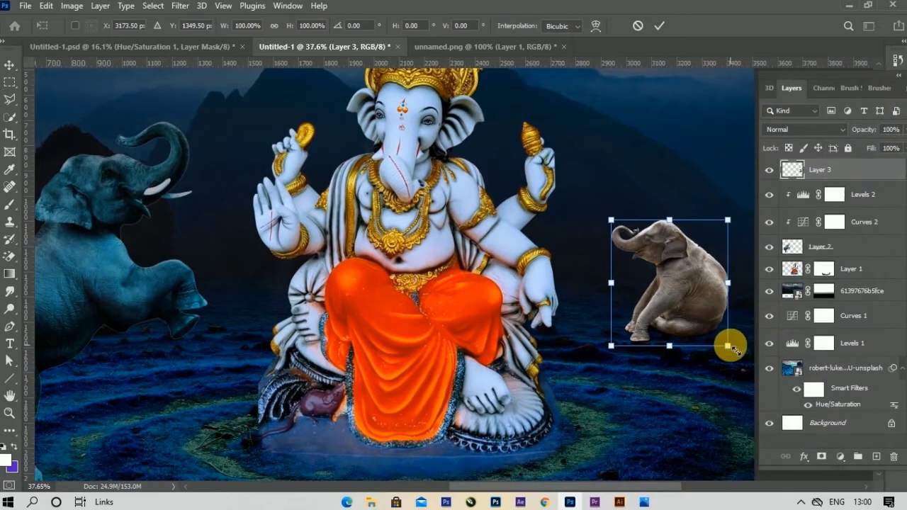
{"action": "left_click_drag", "start_coordinate": [728, 346], "coordinate": [694, 303]}
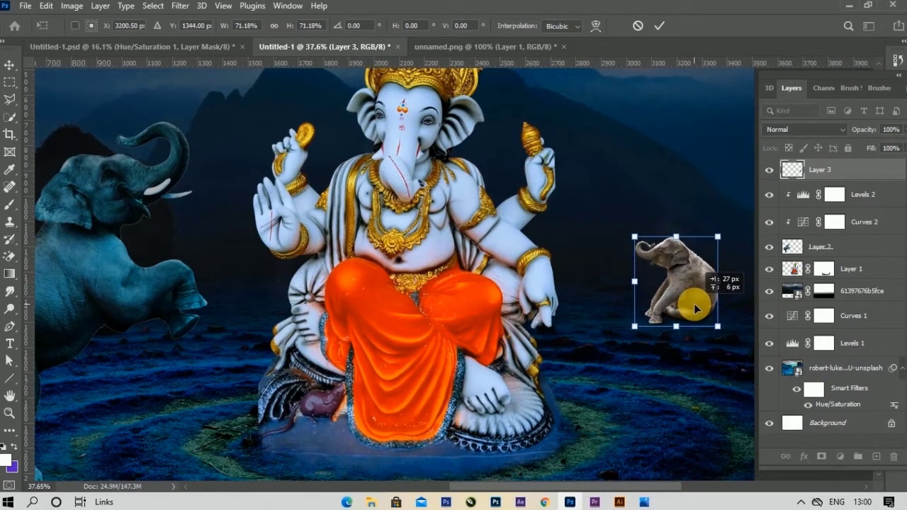
{"action": "left_click", "coordinate": [658, 26]}
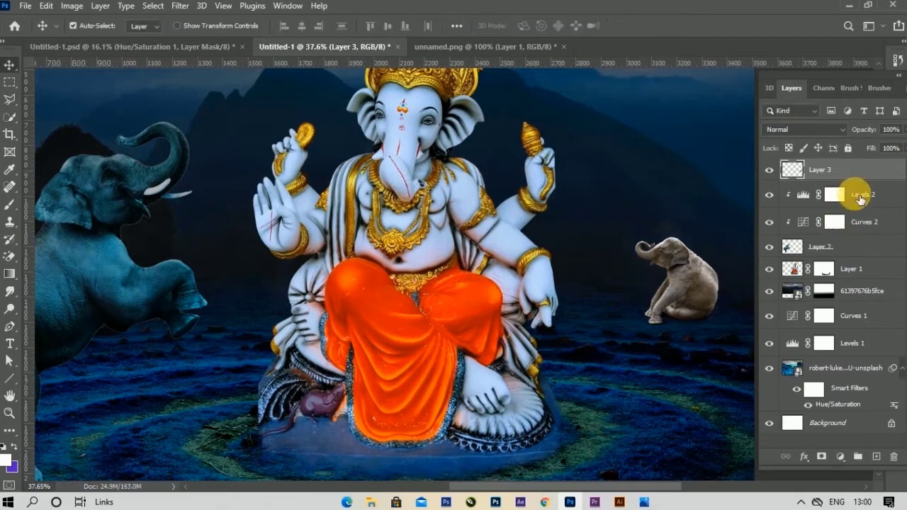
- Add a new layer below the small elephant and set up a soft round black brush
{"action": "left_click", "coordinate": [876, 456]}
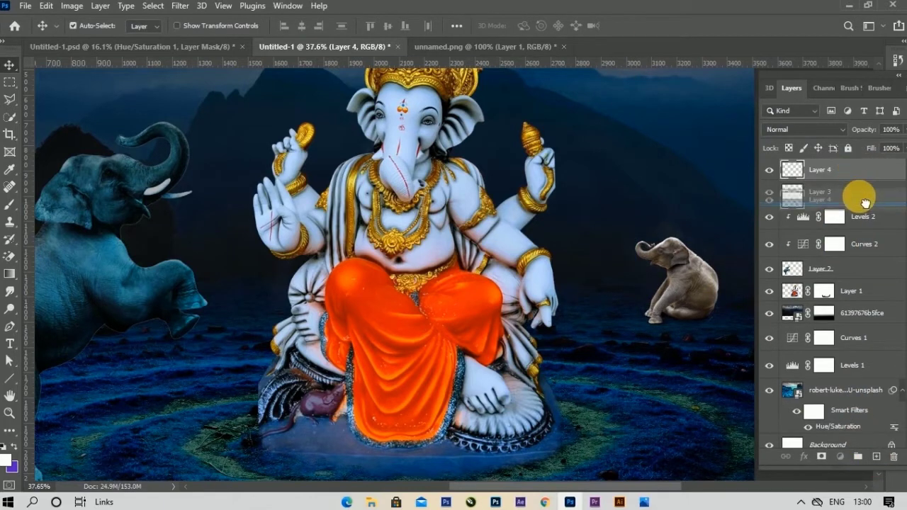
{"action": "left_click_drag", "start_coordinate": [870, 177], "coordinate": [850, 202]}
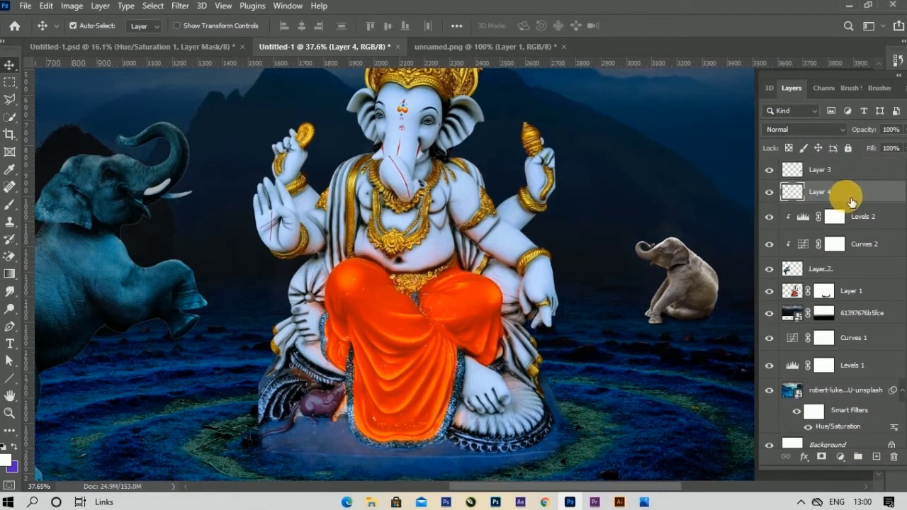
{"action": "left_click", "coordinate": [10, 205]}
{"action": "left_click", "coordinate": [6, 460]}
{"action": "left_click", "coordinate": [170, 425]}
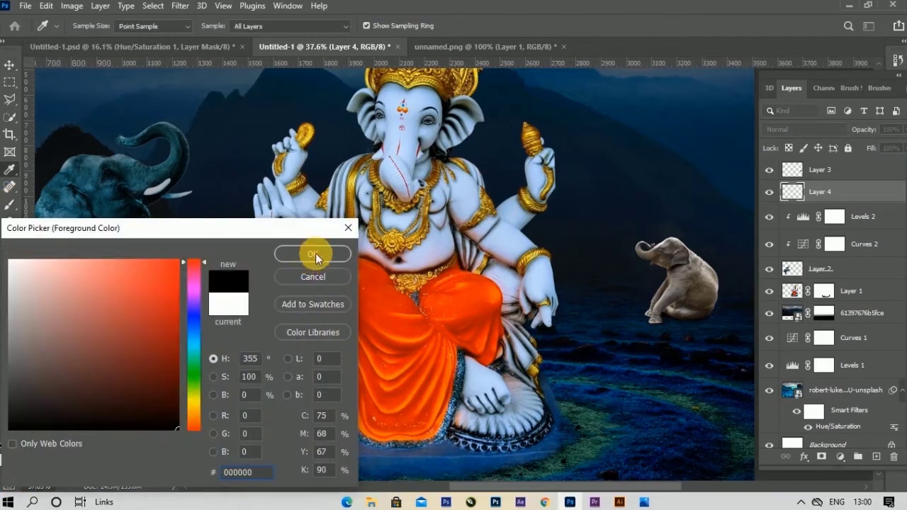
{"action": "left_click", "coordinate": [314, 252]}
{"action": "left_click", "coordinate": [79, 25]}
{"action": "left_click", "coordinate": [106, 202]}
{"action": "key", "text": "Return"}
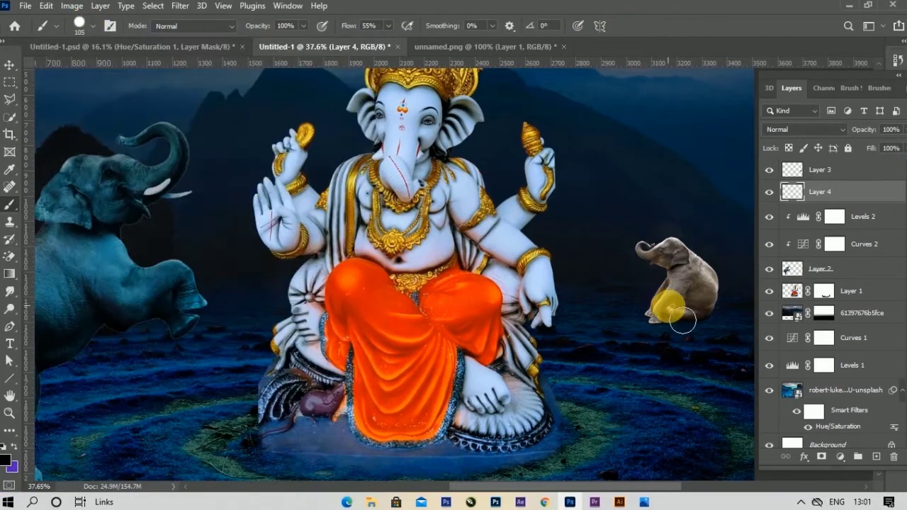
- Flatten the painted shadow into a wide thin ellipse under the small elephant
{"action": "left_click", "coordinate": [10, 64]}
{"action": "key", "text": "ctrl+t"}
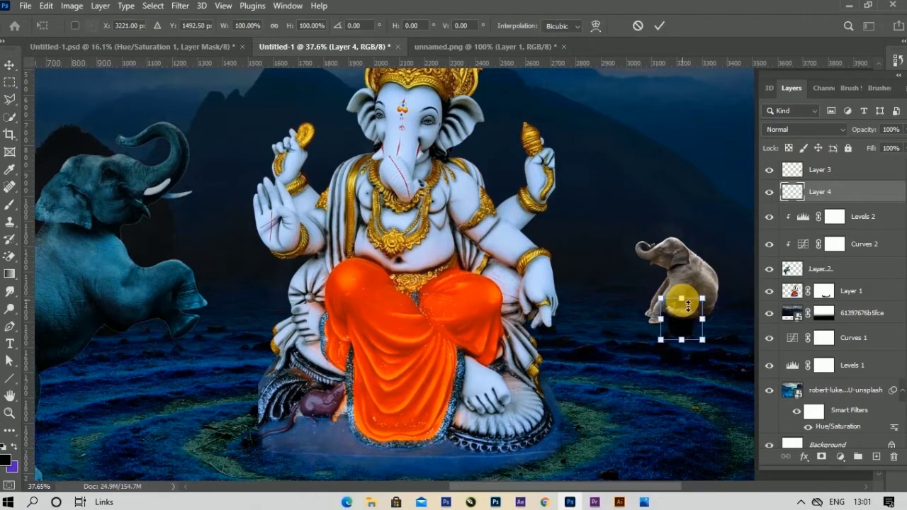
{"action": "mouse_move", "coordinate": [683, 307]}
{"action": "left_mouse_down"}
{"action": "mouse_move", "coordinate": [683, 322]}
{"action": "mouse_move", "coordinate": [736, 335]}
{"action": "mouse_move", "coordinate": [692, 318]}
{"action": "mouse_move", "coordinate": [749, 323]}
{"action": "left_mouse_up"}
{"action": "left_click_drag", "start_coordinate": [691, 319], "coordinate": [691, 317]}
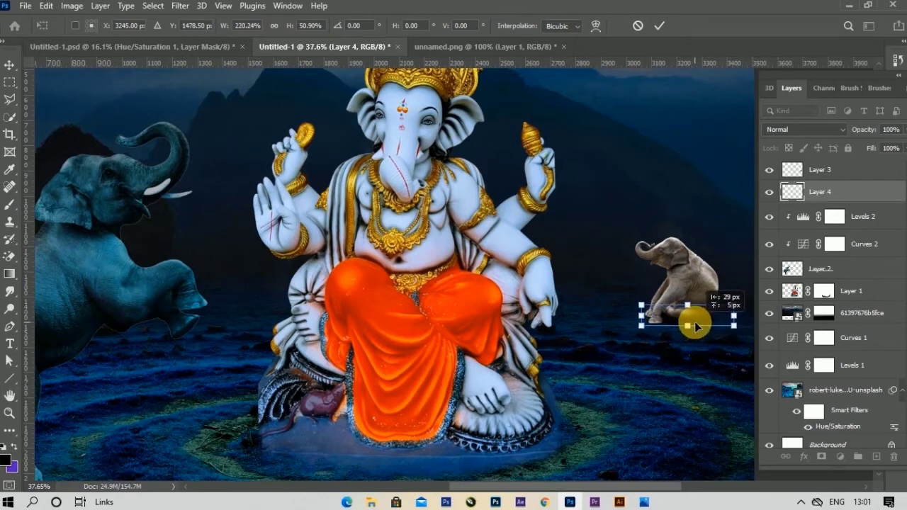
{"action": "left_click", "coordinate": [659, 26]}
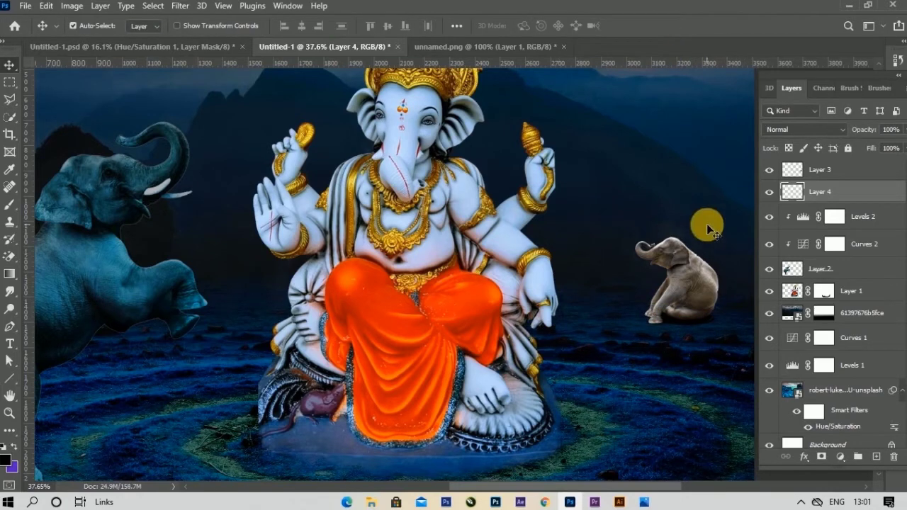
- Soften the shadow with a 23.5-pixel Gaussian Blur, then select Levels 2 and Curves 2
{"action": "left_click", "coordinate": [183, 6]}
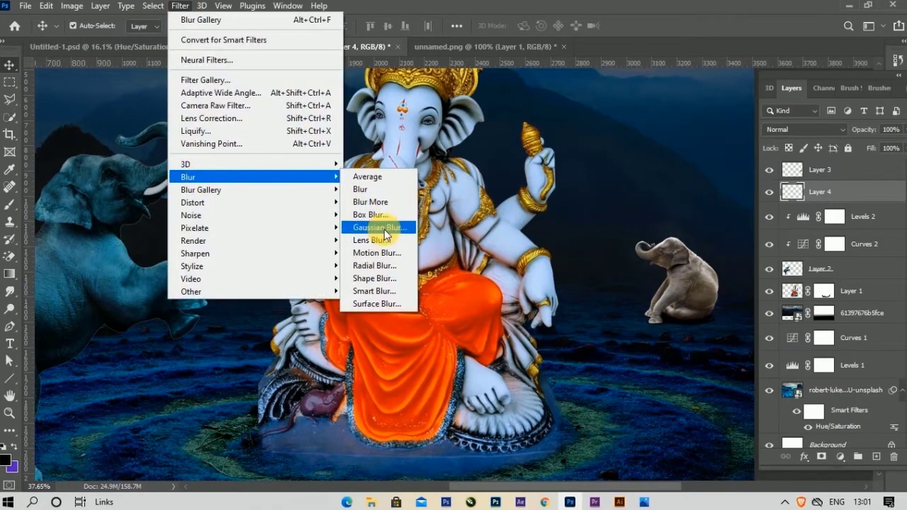
{"action": "left_click", "coordinate": [374, 224]}
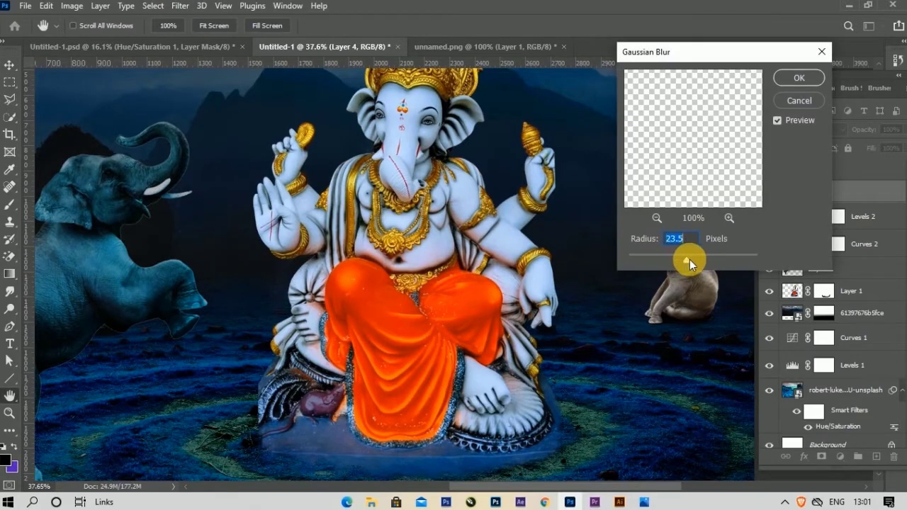
{"action": "left_click", "coordinate": [799, 78]}
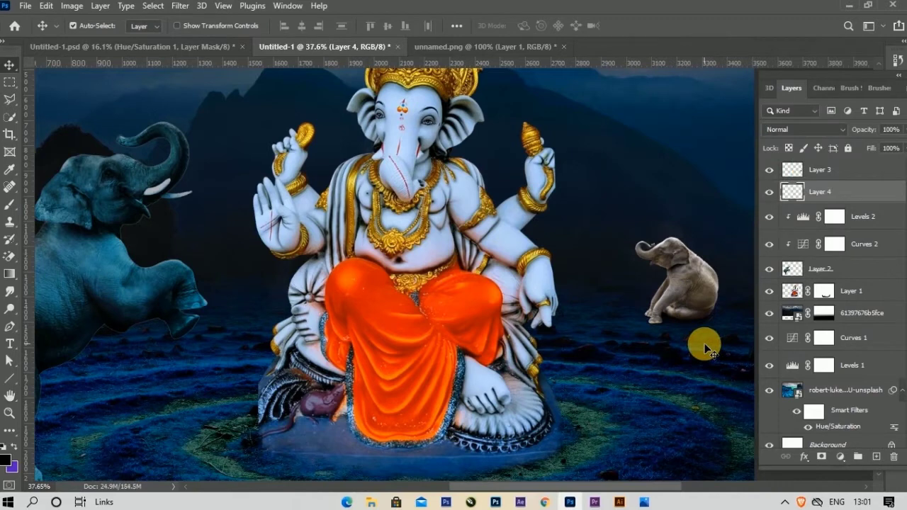
{"action": "left_click", "coordinate": [861, 216]}
{"action": "left_click", "coordinate": [890, 244], "text": "shift"}
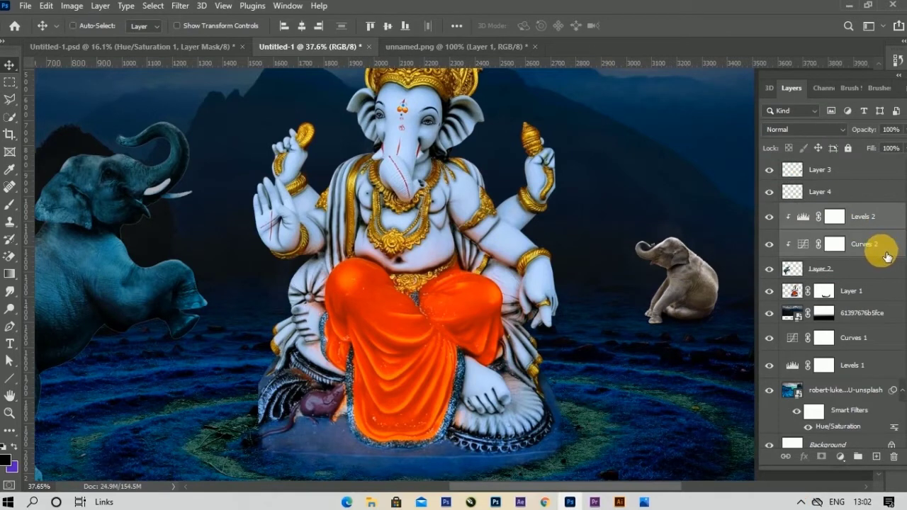
- Duplicate Levels 2 and Curves 2, move the copies above Layer 3 and clip them to it
{"action": "key", "text": "ctrl+j"}
{"action": "mouse_move", "coordinate": [832, 243]}
{"action": "left_mouse_down"}
{"action": "mouse_move", "coordinate": [843, 170]}
{"action": "mouse_move", "coordinate": [836, 159]}
{"action": "left_mouse_up"}
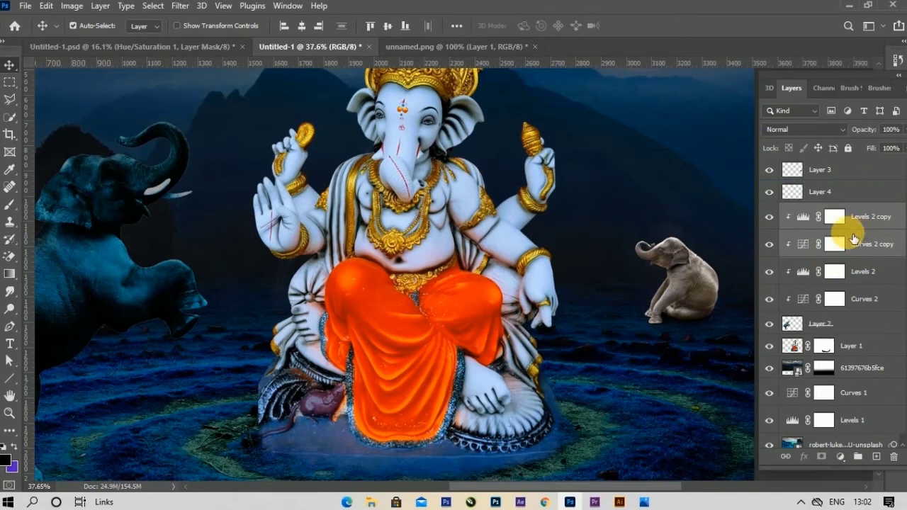
{"action": "left_click_drag", "start_coordinate": [854, 239], "coordinate": [830, 166]}
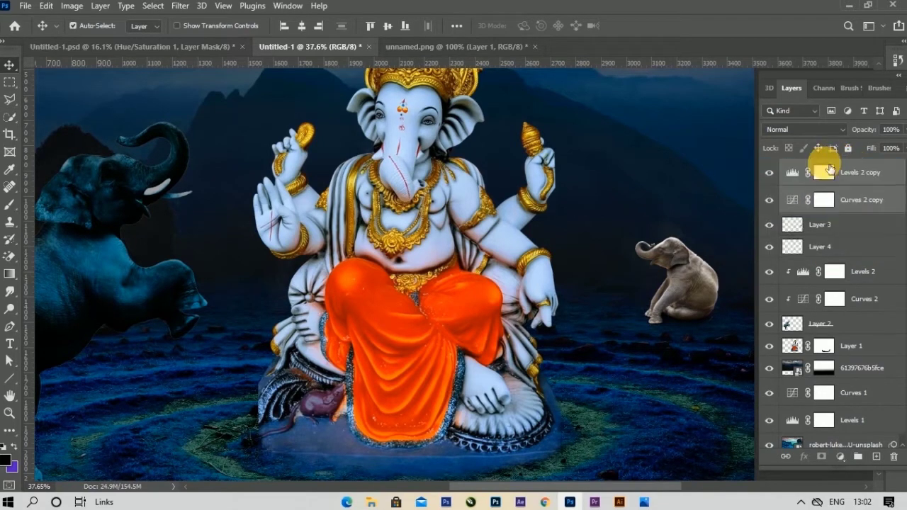
{"action": "left_click", "coordinate": [803, 208]}
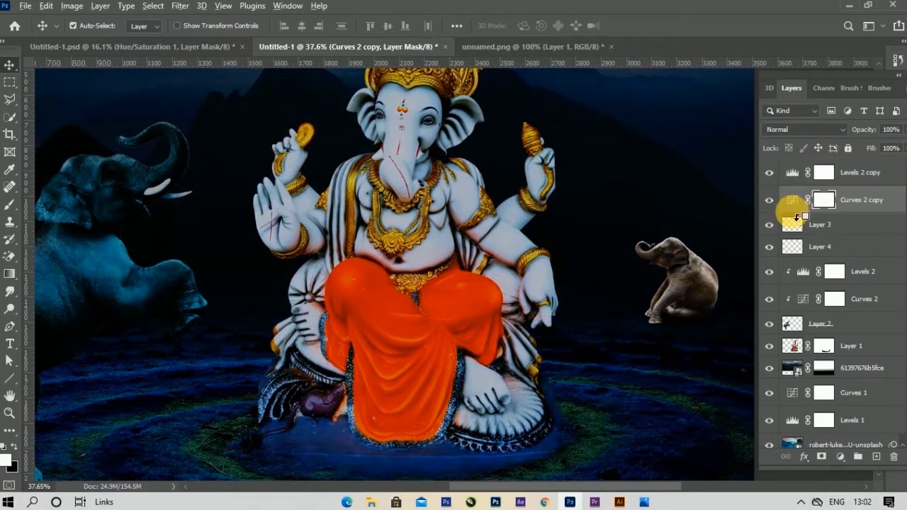
{"action": "left_click", "coordinate": [797, 213], "text": "alt"}
{"action": "left_click", "coordinate": [793, 177]}
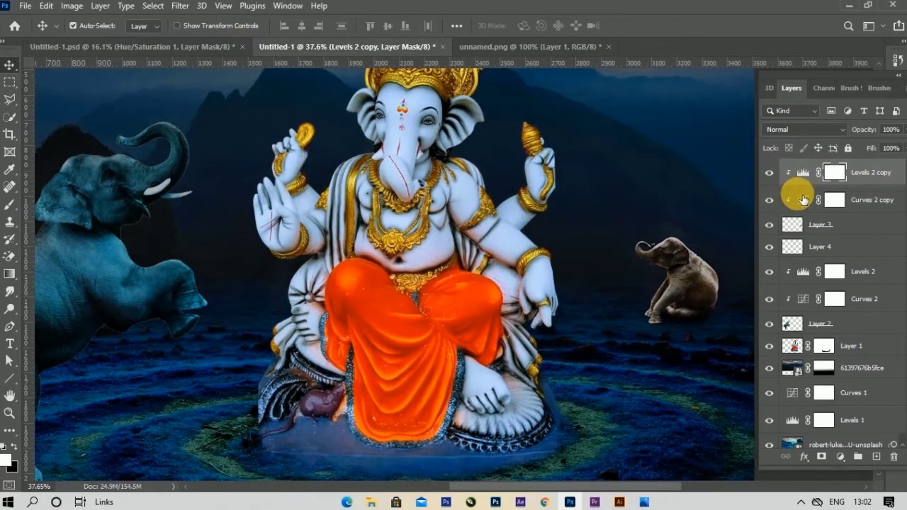
{"action": "left_click", "coordinate": [684, 279]}
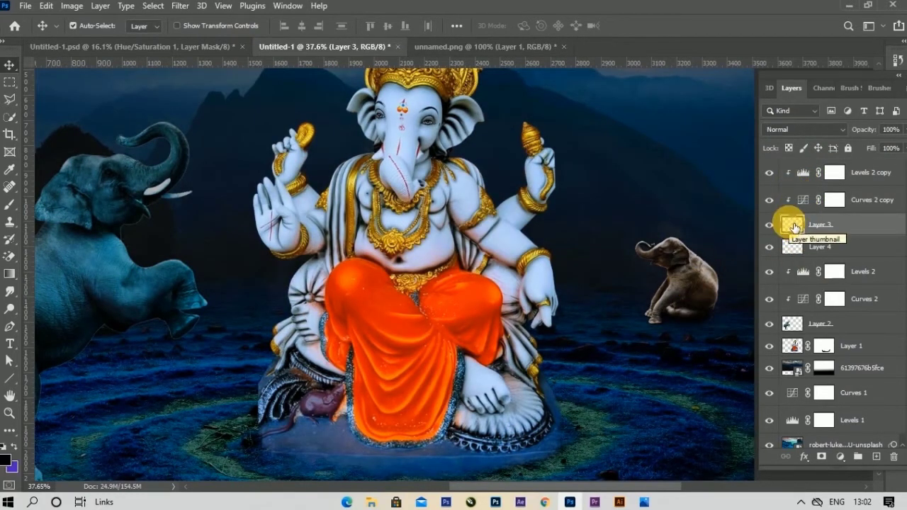
{"action": "key", "text": "ctrl+u"}
- Recolour the small elephant with Hue +157, Saturation +36 and Lightness -24
{"action": "left_click_drag", "start_coordinate": [744, 185], "coordinate": [264, 145]}
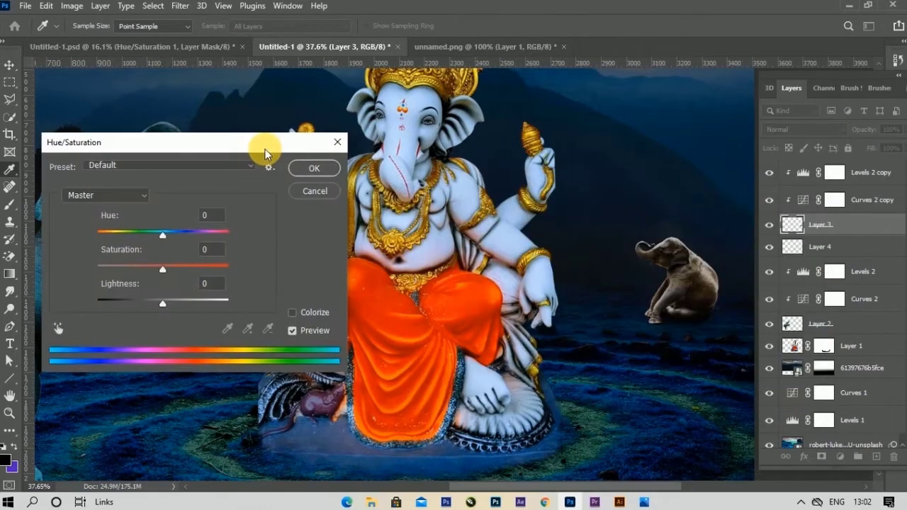
{"action": "left_click_drag", "start_coordinate": [163, 233], "coordinate": [227, 243]}
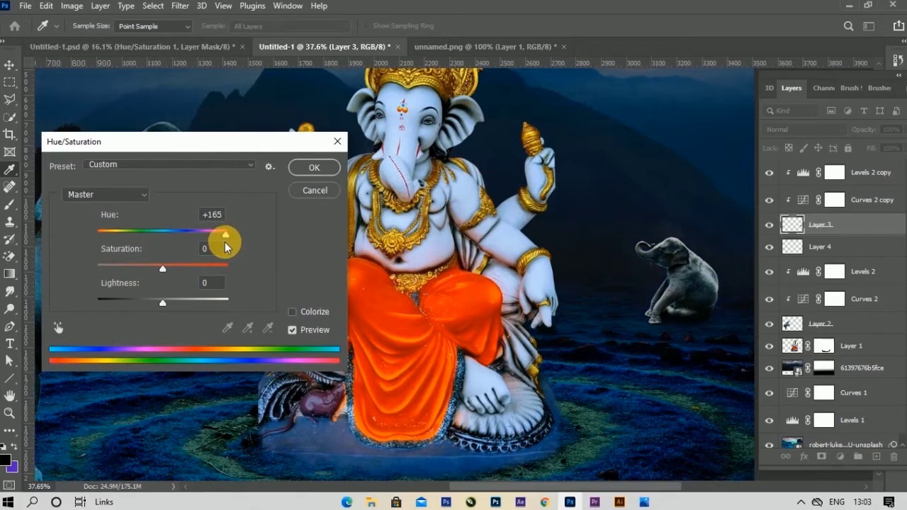
{"action": "left_click_drag", "start_coordinate": [226, 241], "coordinate": [222, 242]}
{"action": "left_click_drag", "start_coordinate": [162, 303], "coordinate": [147, 301]}
{"action": "mouse_move", "coordinate": [163, 268]}
{"action": "left_mouse_down"}
{"action": "mouse_move", "coordinate": [195, 277]}
{"action": "mouse_move", "coordinate": [182, 270]}
{"action": "left_mouse_up"}
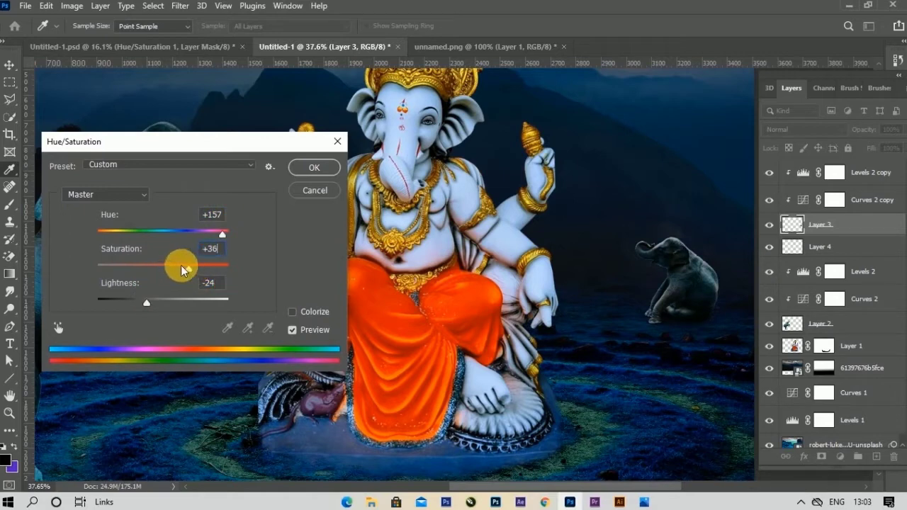
{"action": "left_click", "coordinate": [314, 167]}
- Lift the Curves 2 copy curve to brighten the small elephant
{"action": "double_click", "coordinate": [802, 199]}
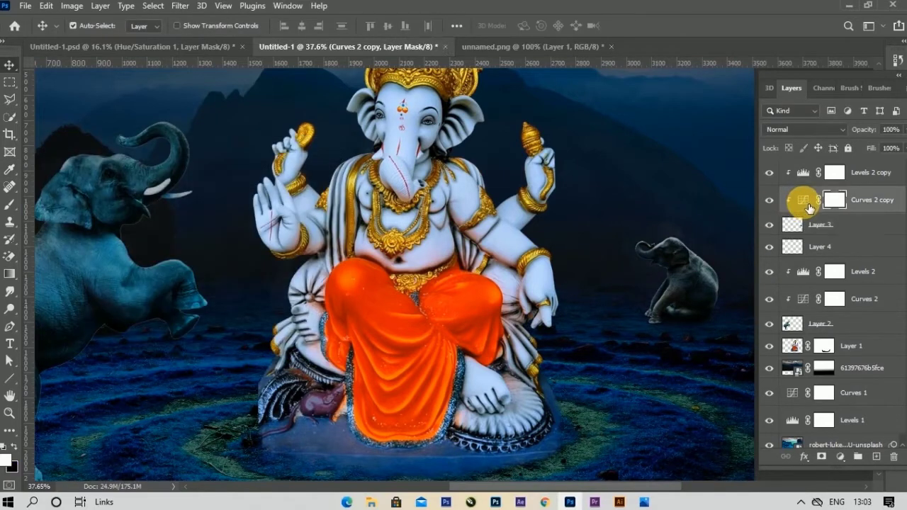
{"action": "left_click_drag", "start_coordinate": [117, 268], "coordinate": [124, 273]}
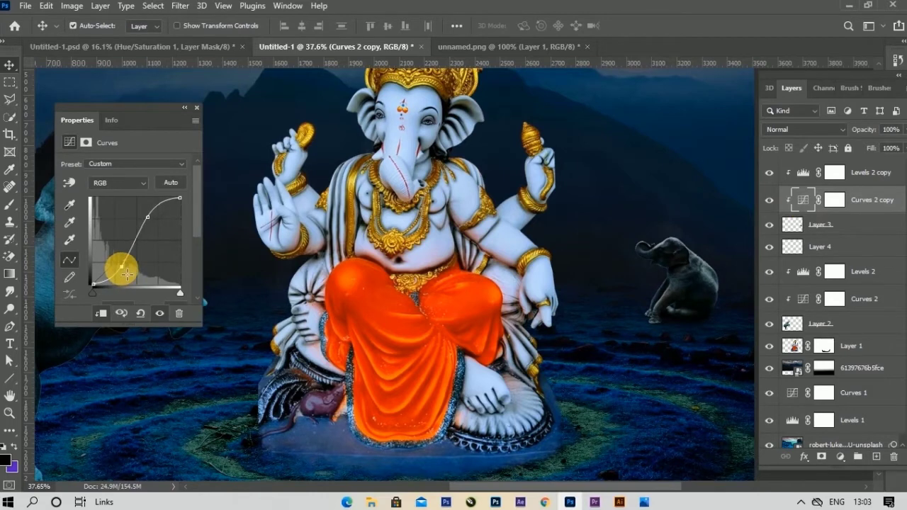
{"action": "left_click_drag", "start_coordinate": [129, 275], "coordinate": [152, 208]}
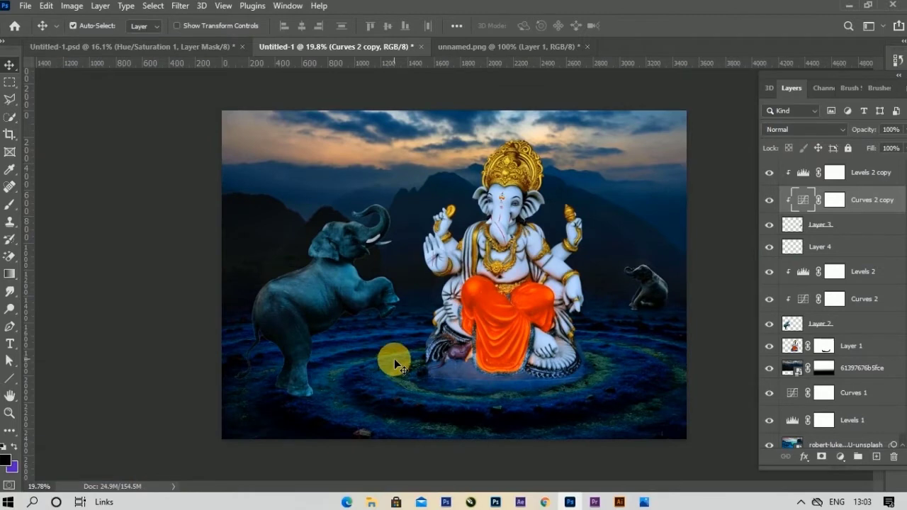
- Mute the mountain background with Hue/Saturation: Saturation -41, Lightness -3
{"action": "scroll", "coordinate": [782, 385], "scroll_direction": "down", "scroll_amount": 2}
{"action": "left_click", "coordinate": [781, 385]}
{"action": "key", "text": "ctrl+u"}
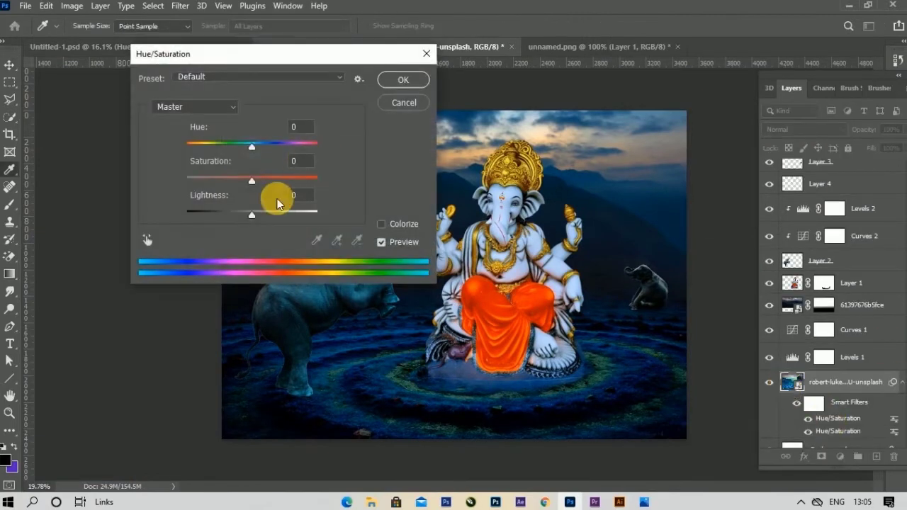
{"action": "left_click_drag", "start_coordinate": [252, 180], "coordinate": [224, 181]}
{"action": "left_click_drag", "start_coordinate": [251, 215], "coordinate": [249, 215]}
{"action": "left_click", "coordinate": [403, 79]}
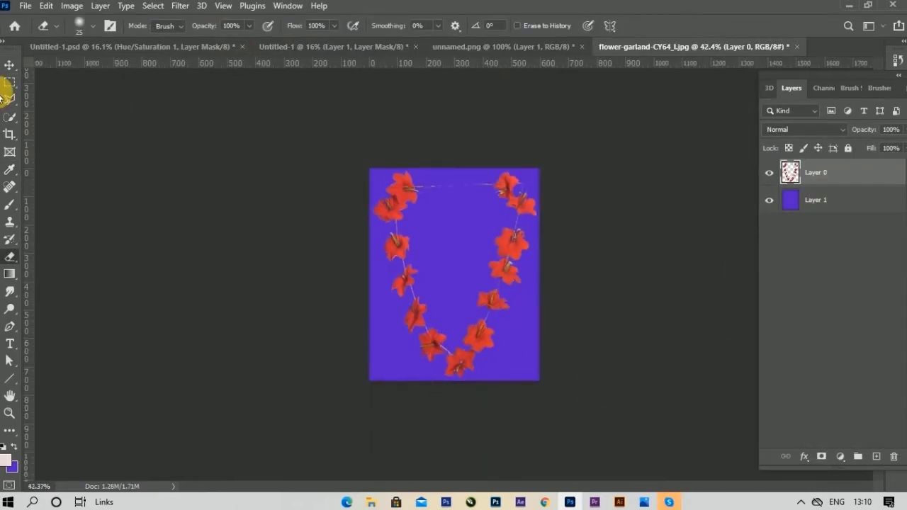
- Drag the red flower garland from its document into the Ganesha composite
{"action": "left_click", "coordinate": [9, 64]}
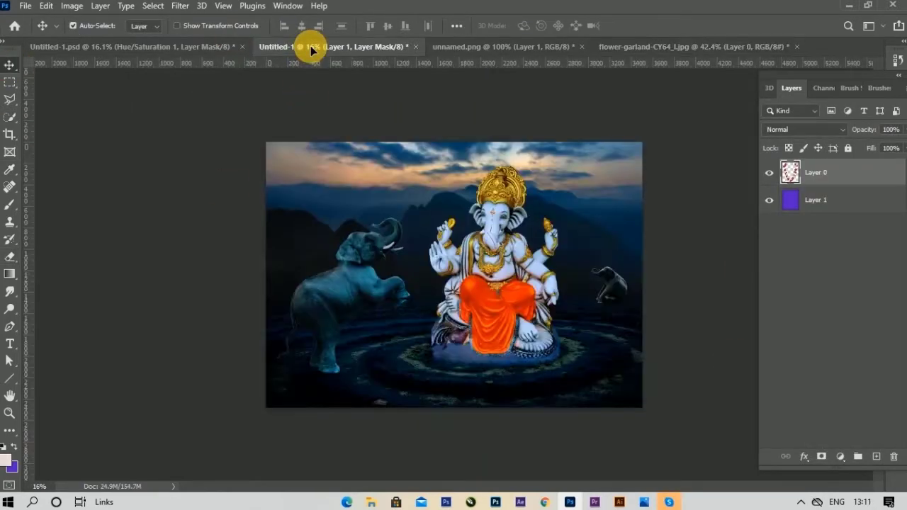
{"action": "left_click_drag", "start_coordinate": [513, 245], "coordinate": [393, 229]}
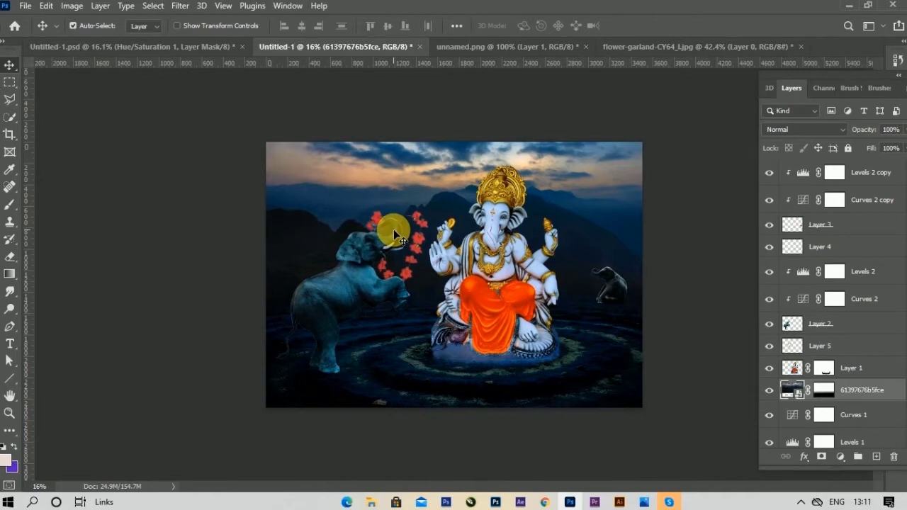
{"action": "scroll", "coordinate": [393, 234], "scroll_direction": "up", "scroll_amount": 1}
{"action": "scroll", "coordinate": [396, 241], "scroll_direction": "up", "scroll_amount": 1}
- Warp the garland, bending its upper edge into a hanging curve
{"action": "key", "text": "ctrl+t"}
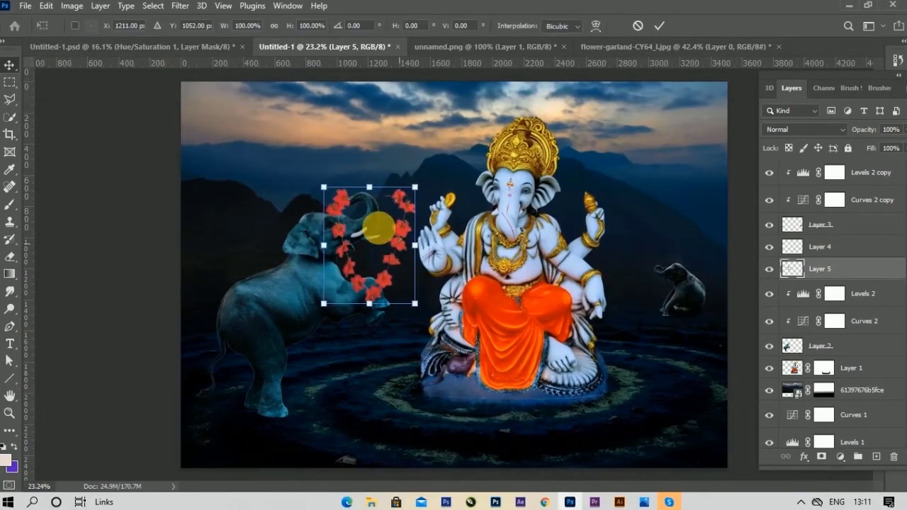
{"action": "right_click", "coordinate": [389, 237]}
{"action": "left_click", "coordinate": [424, 329]}
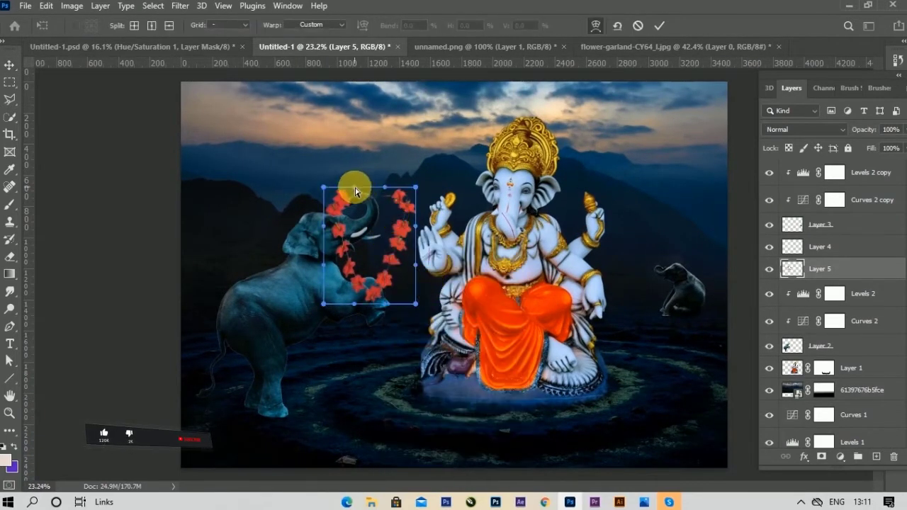
{"action": "left_click_drag", "start_coordinate": [353, 187], "coordinate": [368, 159]}
{"action": "left_click_drag", "start_coordinate": [385, 192], "coordinate": [368, 157]}
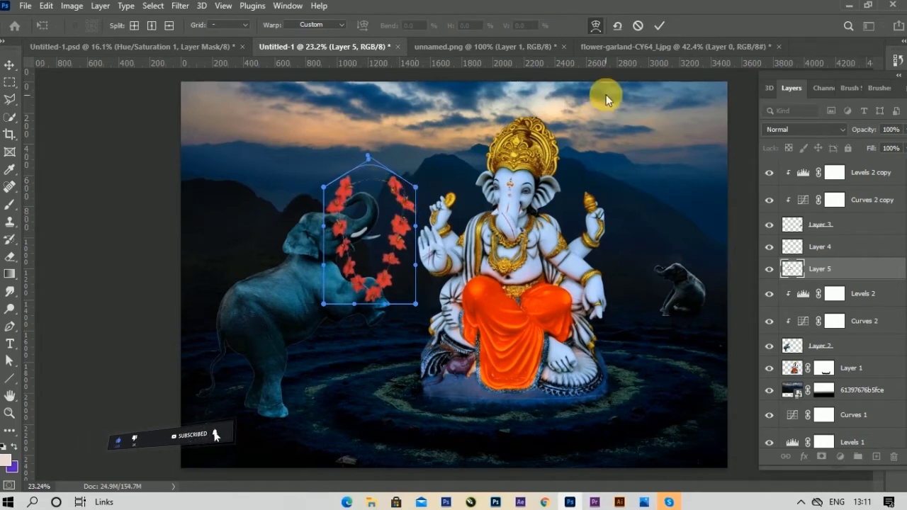
{"action": "left_click_drag", "start_coordinate": [369, 154], "coordinate": [344, 135]}
{"action": "left_click_drag", "start_coordinate": [372, 165], "coordinate": [392, 141]}
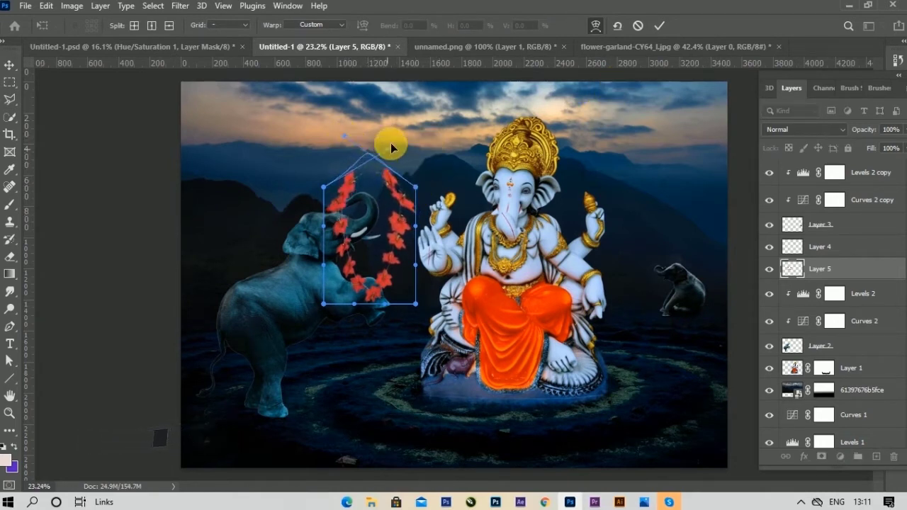
{"action": "left_click_drag", "start_coordinate": [415, 185], "coordinate": [410, 192]}
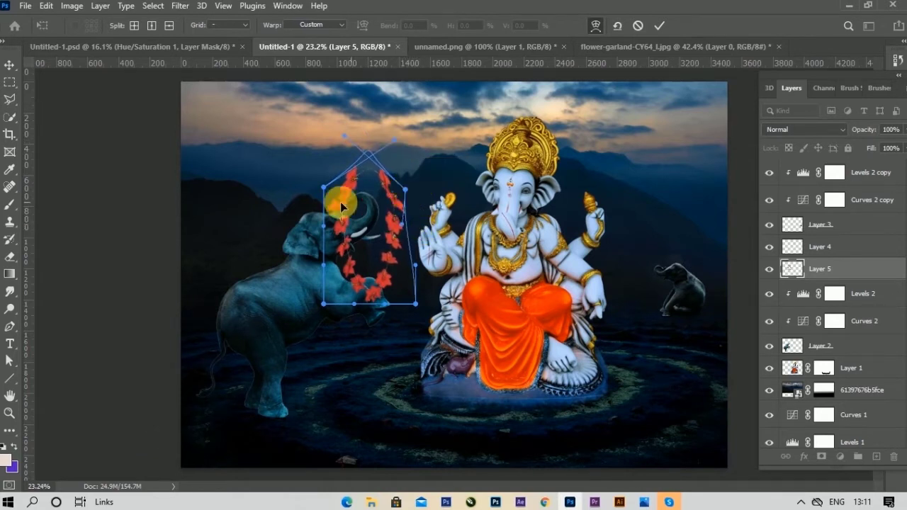
{"action": "left_click_drag", "start_coordinate": [323, 187], "coordinate": [332, 190]}
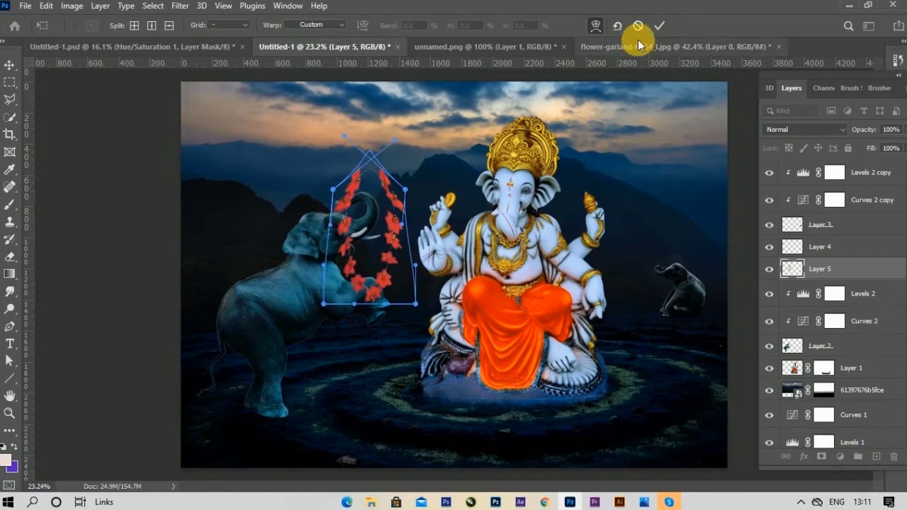
{"action": "left_click", "coordinate": [659, 26]}
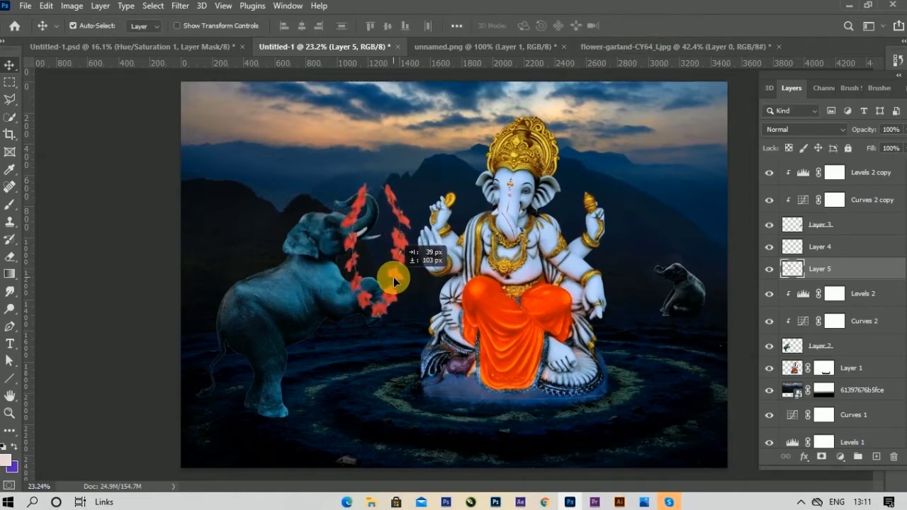
- Scale the garland to 72% and rotate it about -20° to hang from the trunk
{"action": "key", "text": "ctrl+t"}
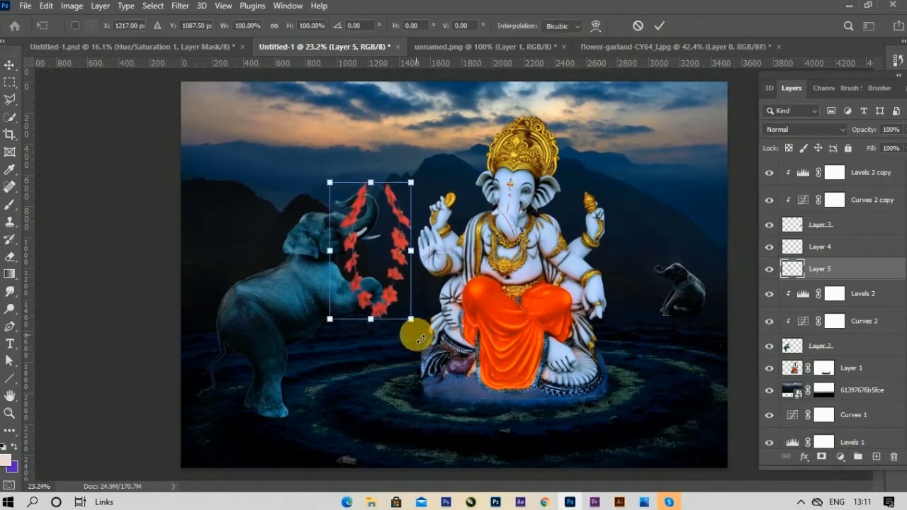
{"action": "mouse_move", "coordinate": [411, 320]}
{"action": "left_mouse_down"}
{"action": "mouse_move", "coordinate": [404, 303]}
{"action": "mouse_move", "coordinate": [425, 303]}
{"action": "left_mouse_up"}
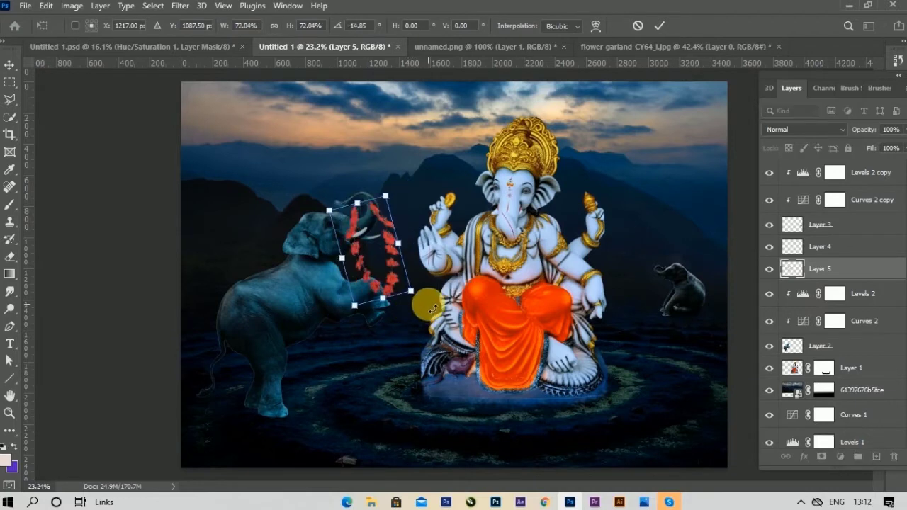
{"action": "left_click_drag", "start_coordinate": [393, 275], "coordinate": [404, 269]}
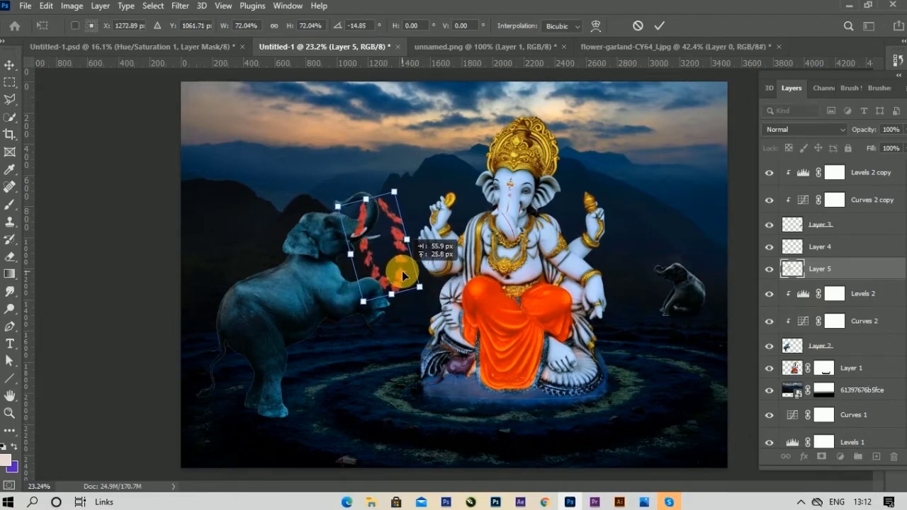
{"action": "mouse_move", "coordinate": [430, 299]}
{"action": "left_mouse_down"}
{"action": "mouse_move", "coordinate": [439, 287]}
{"action": "mouse_move", "coordinate": [408, 278]}
{"action": "left_mouse_up"}
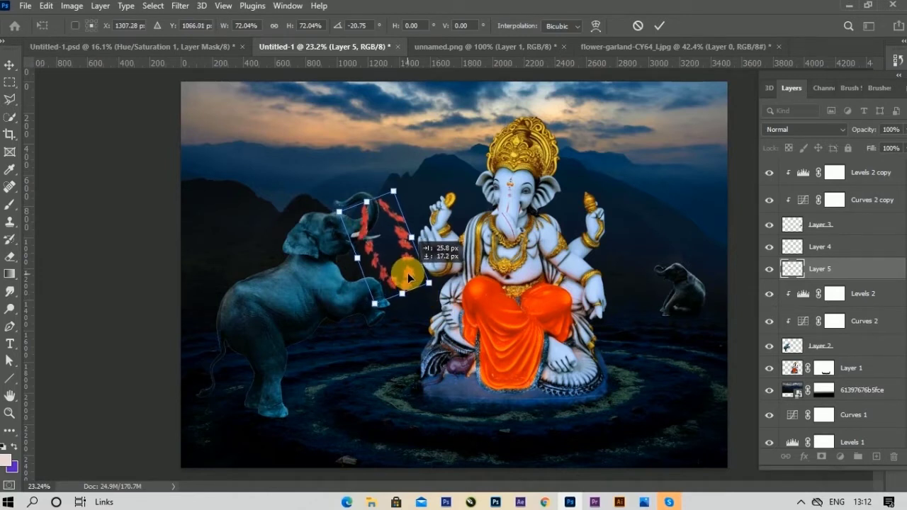
{"action": "left_click", "coordinate": [659, 26]}
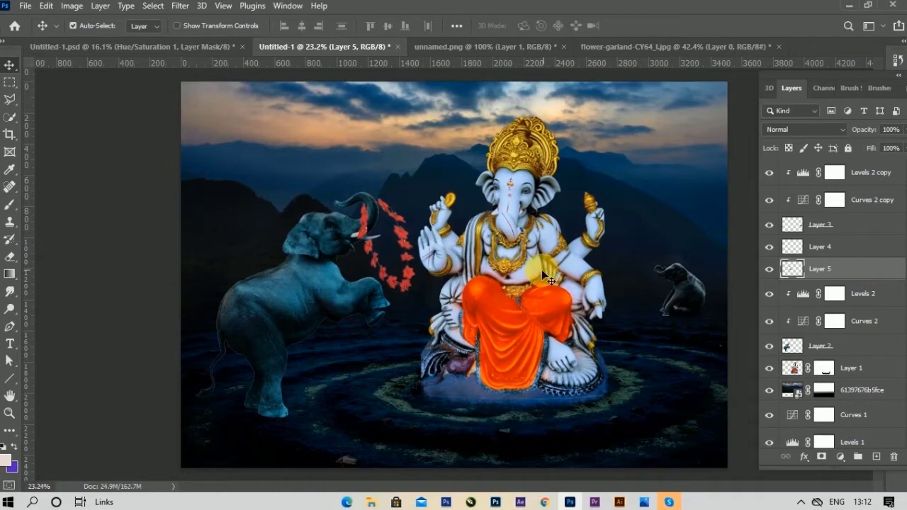
- Switch to the Eraser tool and open the Image menu
{"action": "scroll", "coordinate": [412, 250], "scroll_direction": "up", "scroll_amount": 1, "text": "alt"}
{"action": "right_click", "coordinate": [12, 268]}
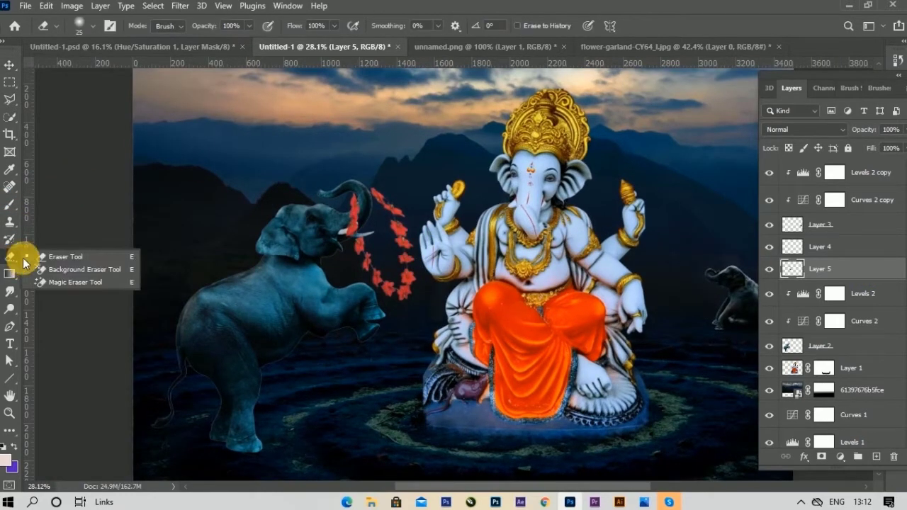
{"action": "left_click", "coordinate": [57, 253]}
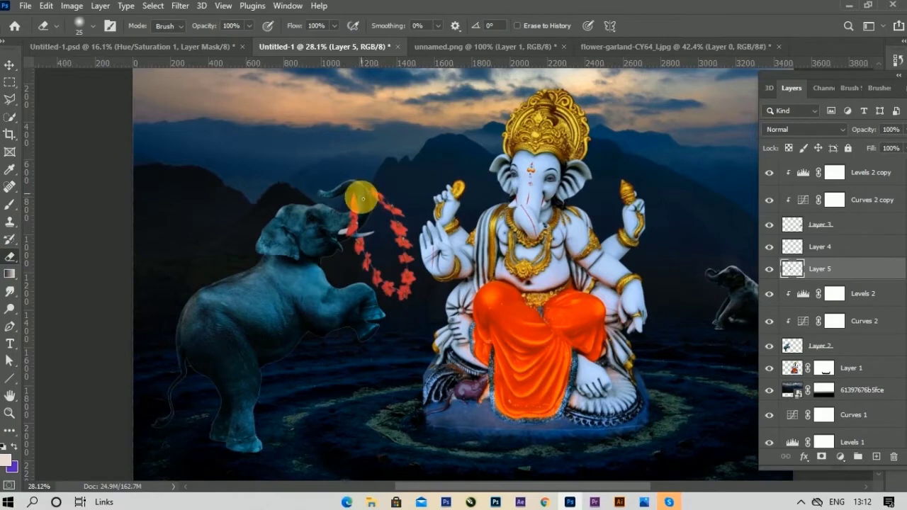
{"action": "scroll", "coordinate": [370, 245], "scroll_direction": "down", "scroll_amount": 1, "text": "alt"}
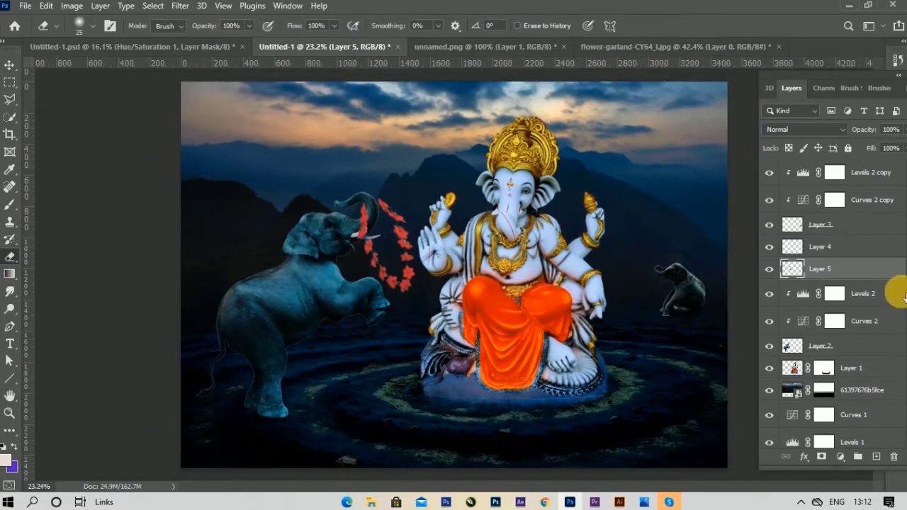
{"action": "left_click", "coordinate": [71, 6]}
- Brighten the garland with Brightness 40 and Contrast 36
{"action": "left_click", "coordinate": [230, 36]}
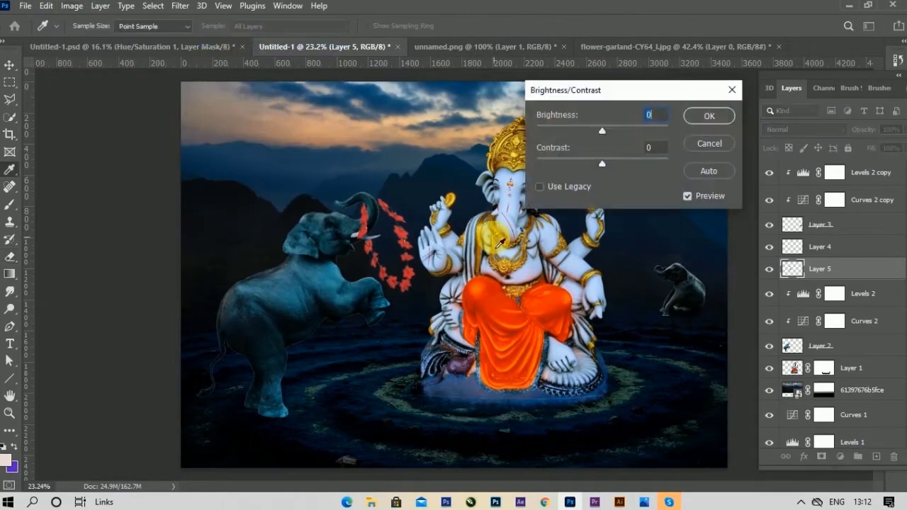
{"action": "left_click_drag", "start_coordinate": [602, 131], "coordinate": [619, 130]}
{"action": "left_click_drag", "start_coordinate": [601, 163], "coordinate": [625, 163]}
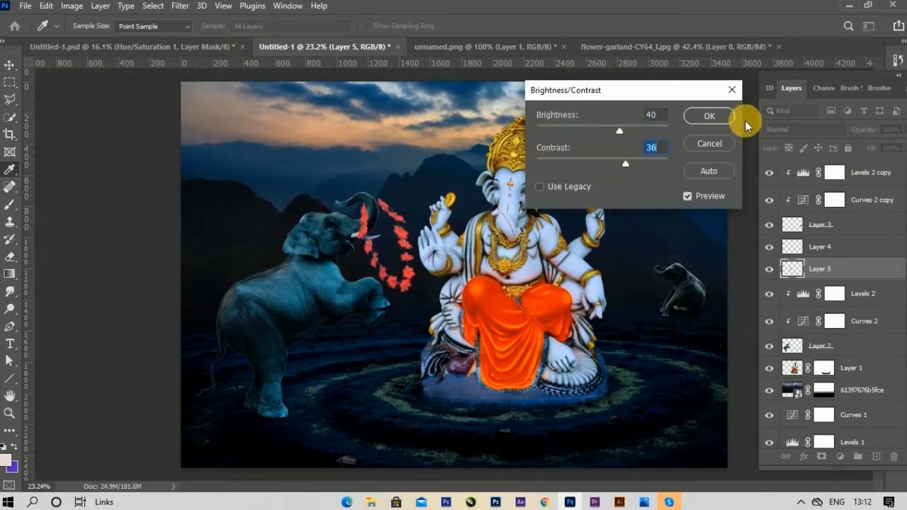
{"action": "left_click", "coordinate": [726, 117]}
- Enrich the garland's red with Vibrance +22 and Saturation +12
{"action": "left_click", "coordinate": [72, 5]}
{"action": "left_click", "coordinate": [227, 104]}
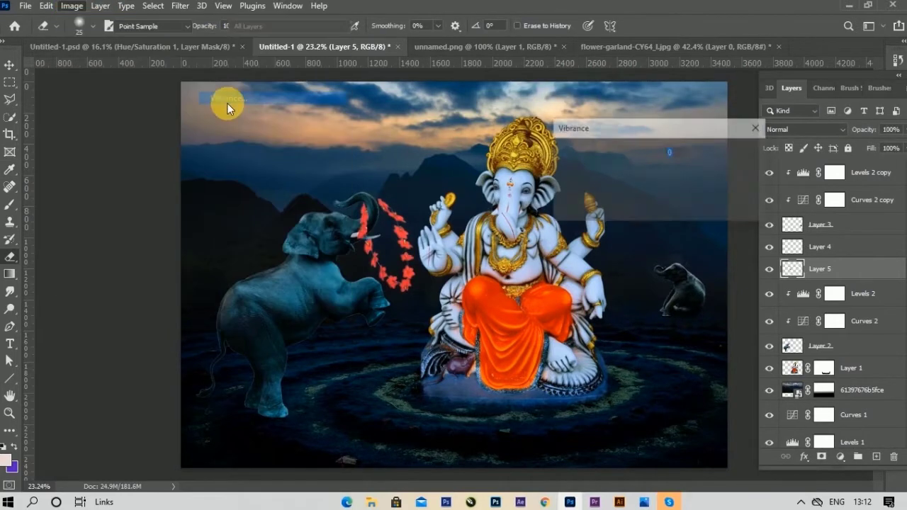
{"action": "left_click_drag", "start_coordinate": [634, 177], "coordinate": [650, 177]}
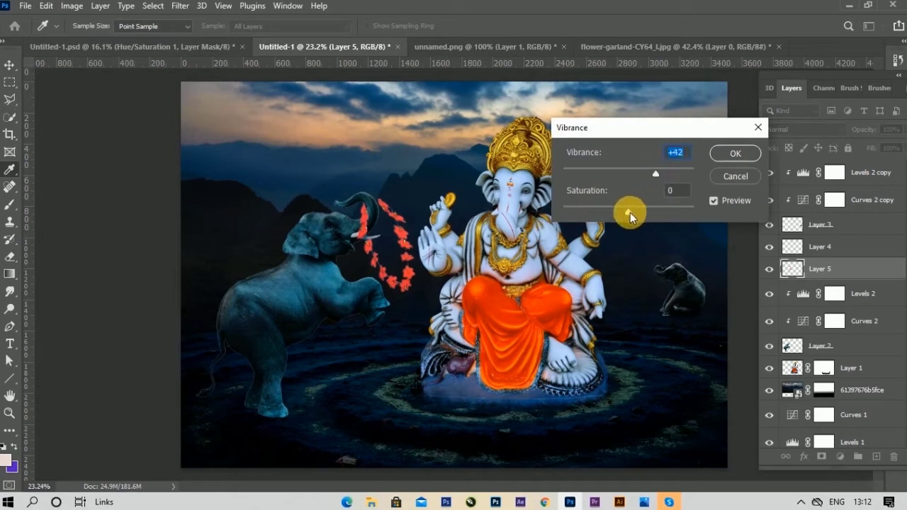
{"action": "mouse_move", "coordinate": [647, 214]}
{"action": "left_mouse_down"}
{"action": "mouse_move", "coordinate": [655, 214]}
{"action": "mouse_move", "coordinate": [636, 210]}
{"action": "left_mouse_up"}
{"action": "left_click_drag", "start_coordinate": [651, 176], "coordinate": [643, 177]}
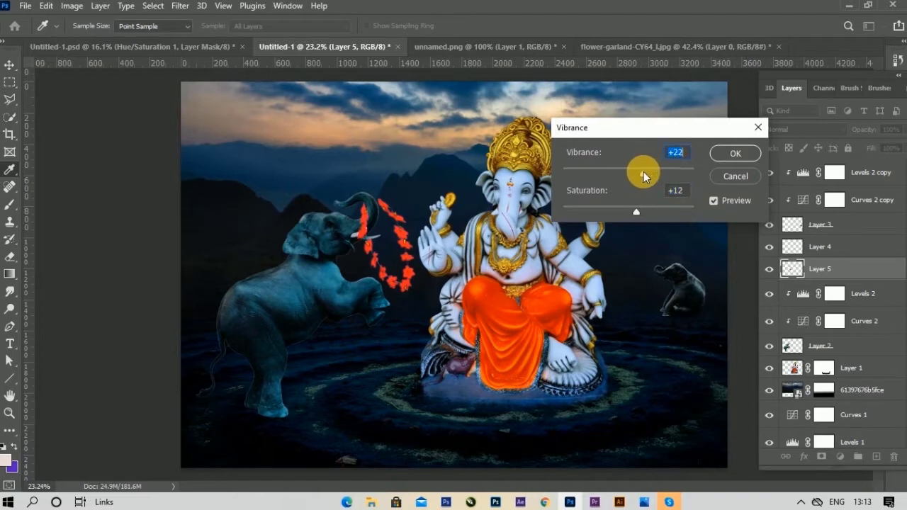
{"action": "left_click", "coordinate": [727, 155]}
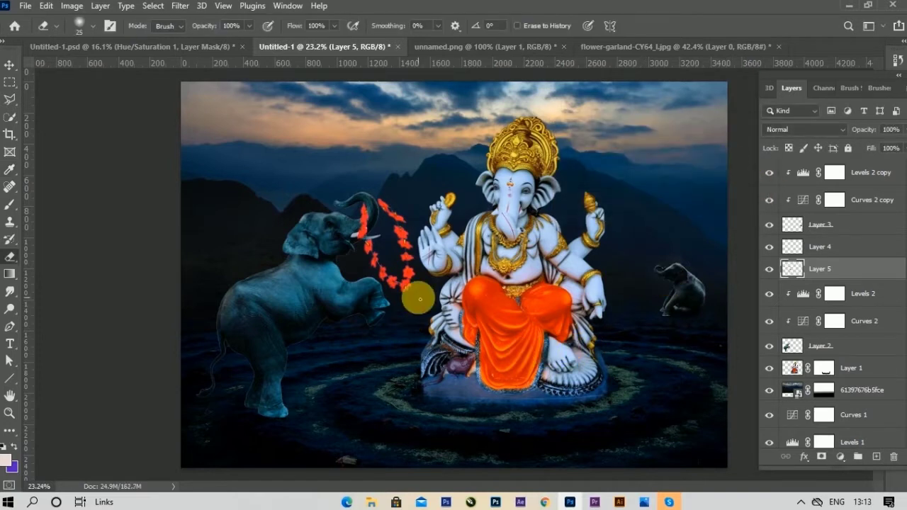
- Re-warp the garland so its left part bends down toward the elephant's trunk
{"action": "scroll", "coordinate": [360, 263], "scroll_direction": "down", "scroll_amount": 1}
{"action": "scroll", "coordinate": [313, 301], "scroll_direction": "down", "scroll_amount": 1}
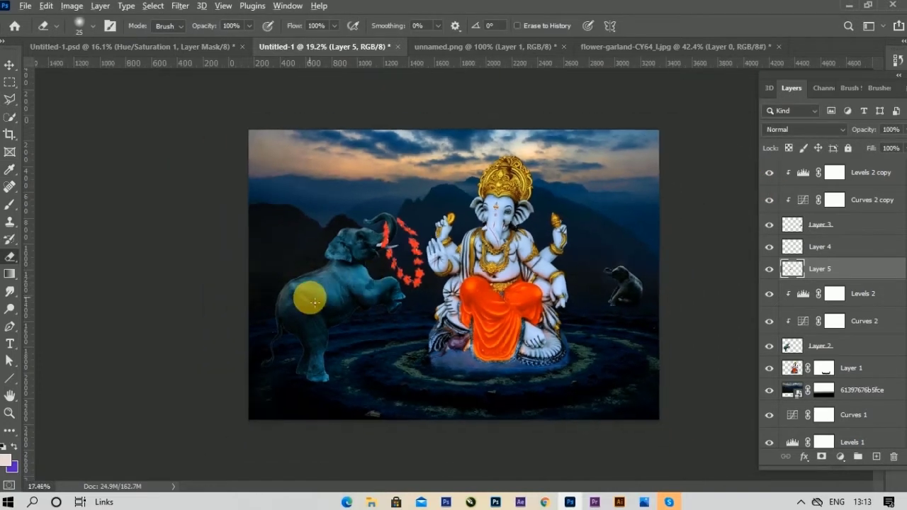
{"action": "key", "text": "ctrl+t"}
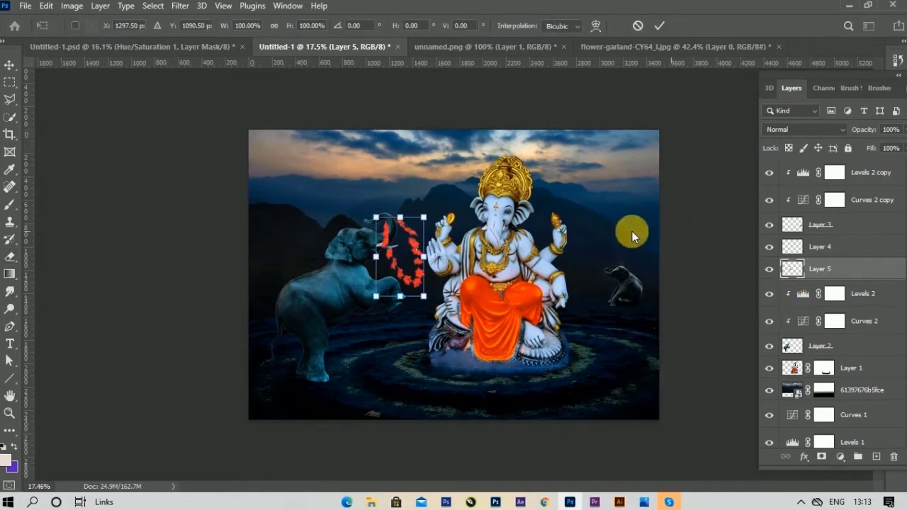
{"action": "right_click", "coordinate": [396, 273]}
{"action": "left_click", "coordinate": [418, 119]}
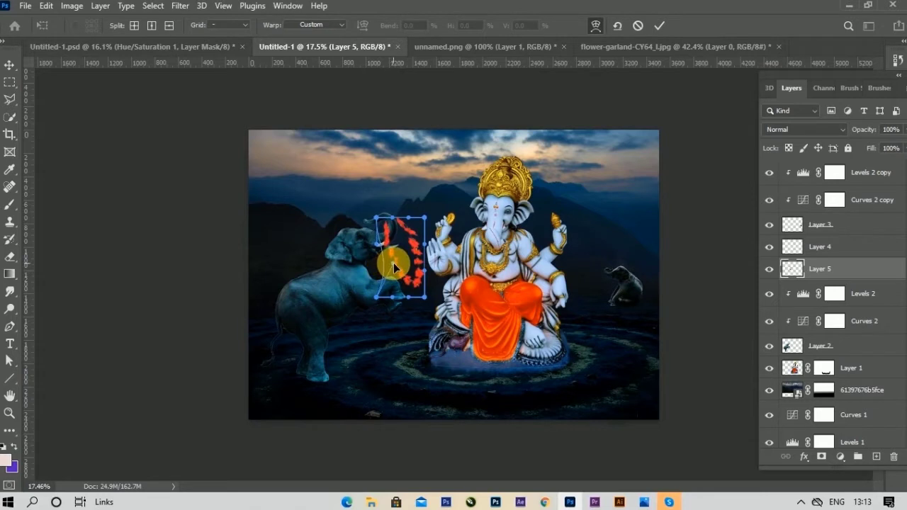
{"action": "left_click_drag", "start_coordinate": [391, 262], "coordinate": [389, 304]}
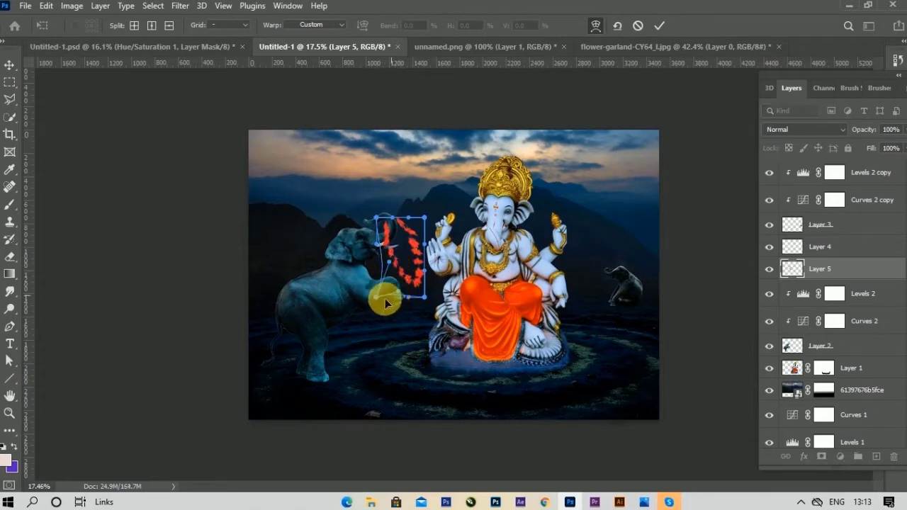
{"action": "mouse_move", "coordinate": [400, 296]}
{"action": "left_mouse_down"}
{"action": "mouse_move", "coordinate": [389, 289]}
{"action": "mouse_move", "coordinate": [378, 247]}
{"action": "left_mouse_up"}
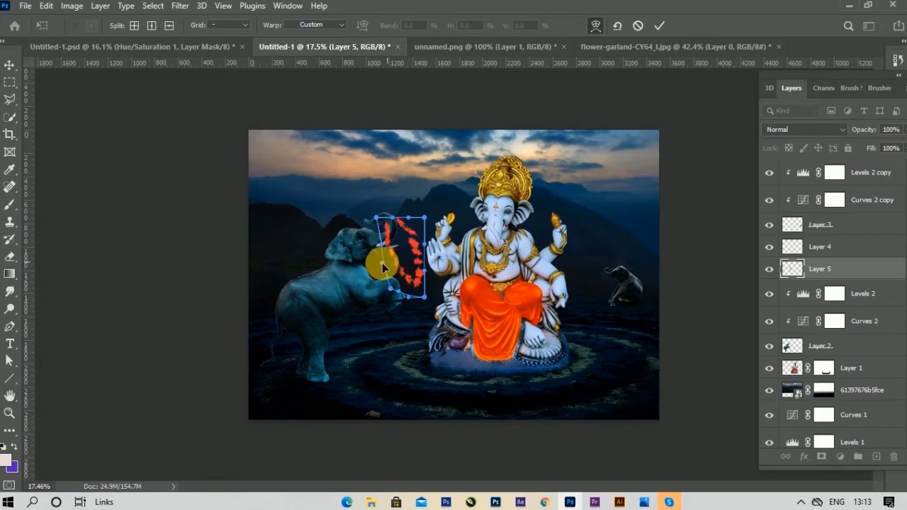
{"action": "left_click", "coordinate": [658, 25]}
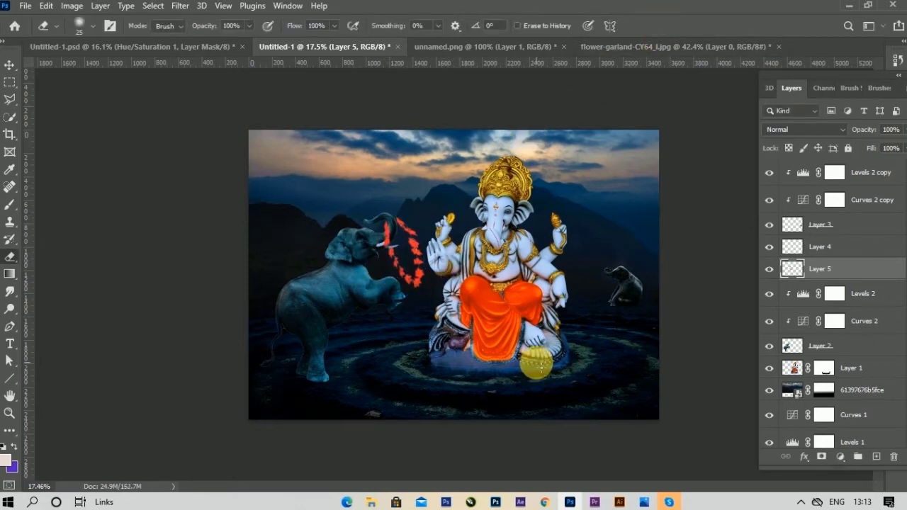
- Save the composite to the computer as ganpati bapa.psd
{"action": "left_click", "coordinate": [25, 7]}
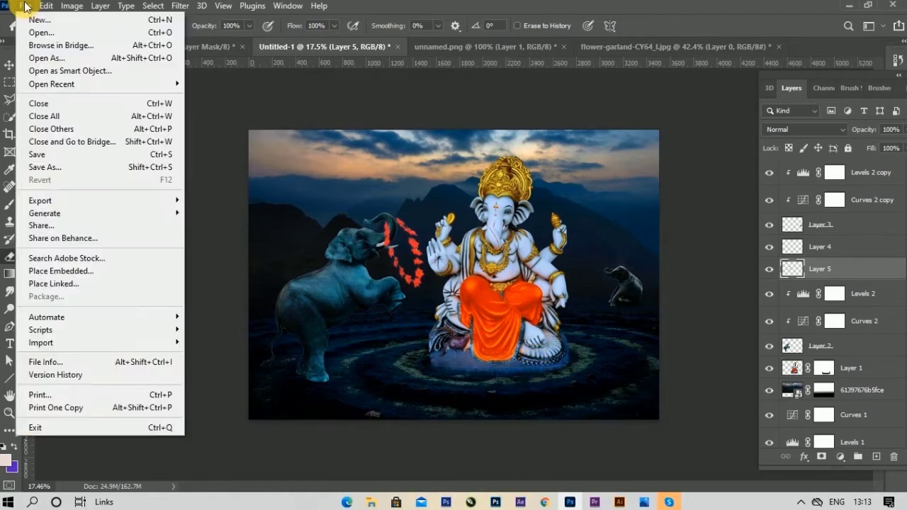
{"action": "left_click", "coordinate": [44, 167]}
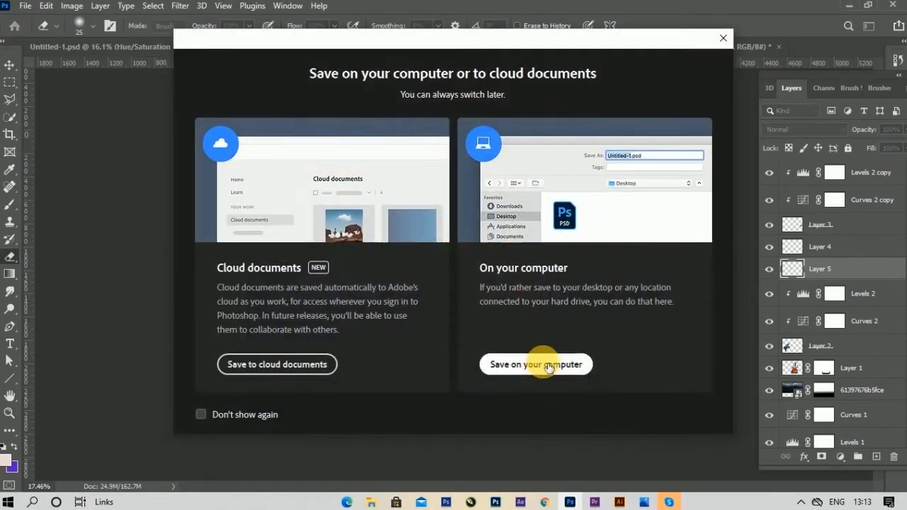
{"action": "left_click", "coordinate": [547, 365]}
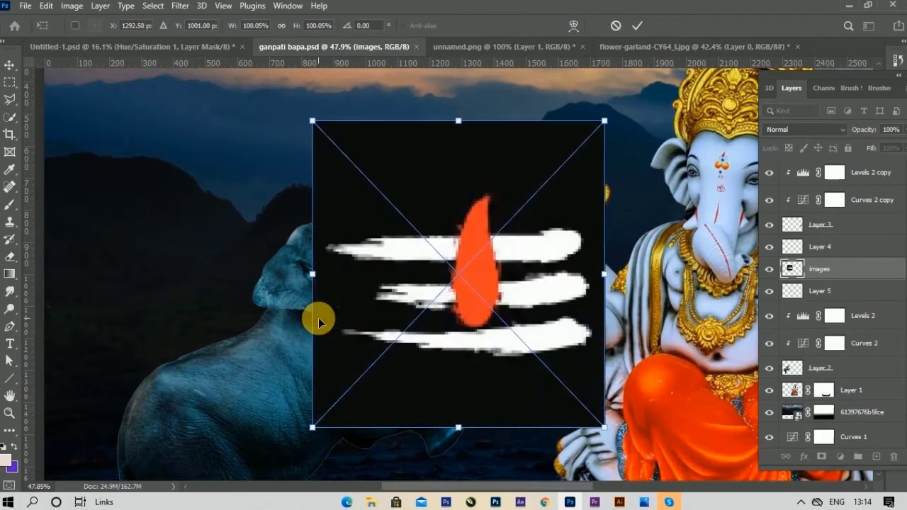
- Shrink, tilt and move the stripe-mark image over the left elephant's head
{"action": "left_click_drag", "start_coordinate": [604, 428], "coordinate": [546, 376]}
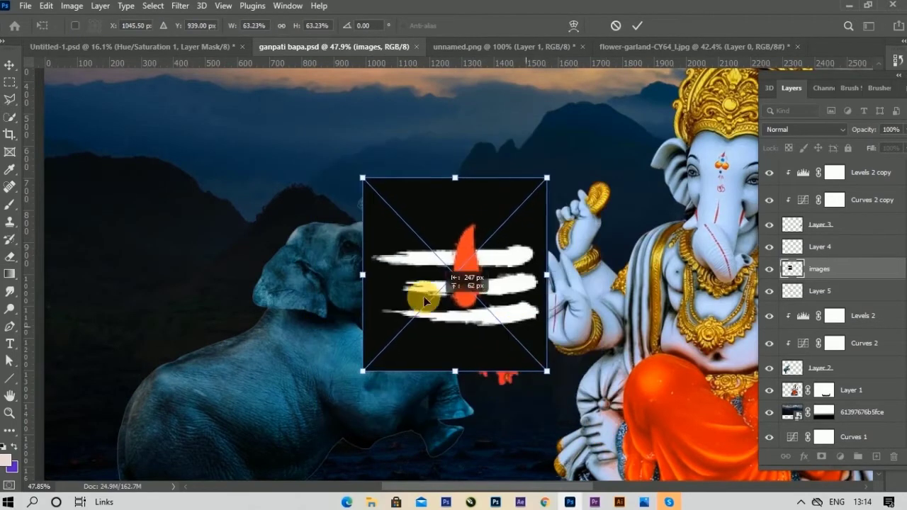
{"action": "left_click_drag", "start_coordinate": [415, 294], "coordinate": [243, 242]}
{"action": "mouse_move", "coordinate": [375, 328]}
{"action": "left_mouse_down"}
{"action": "mouse_move", "coordinate": [410, 322]}
{"action": "mouse_move", "coordinate": [433, 286]}
{"action": "left_mouse_up"}
{"action": "left_click_drag", "start_coordinate": [293, 235], "coordinate": [340, 285]}
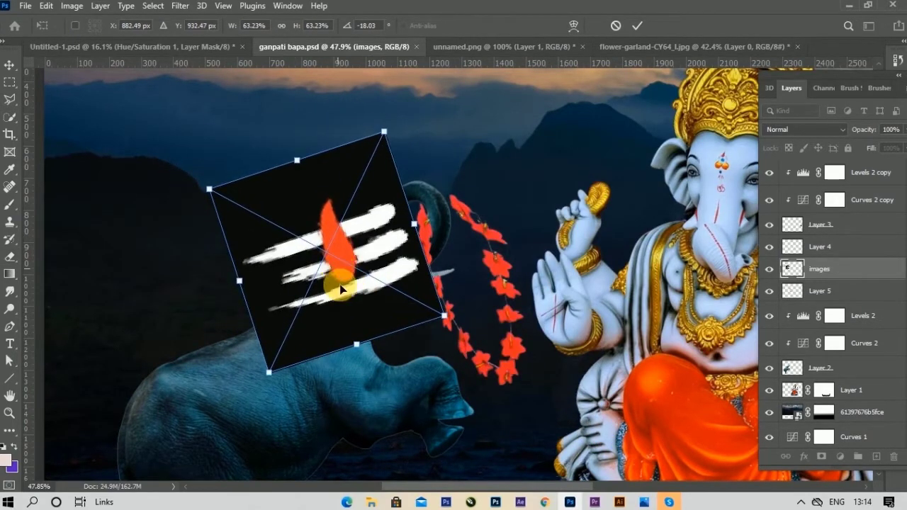
{"action": "left_click", "coordinate": [637, 25]}
- Rasterize the mark layer and Magic Erase its black background
{"action": "right_click", "coordinate": [857, 264]}
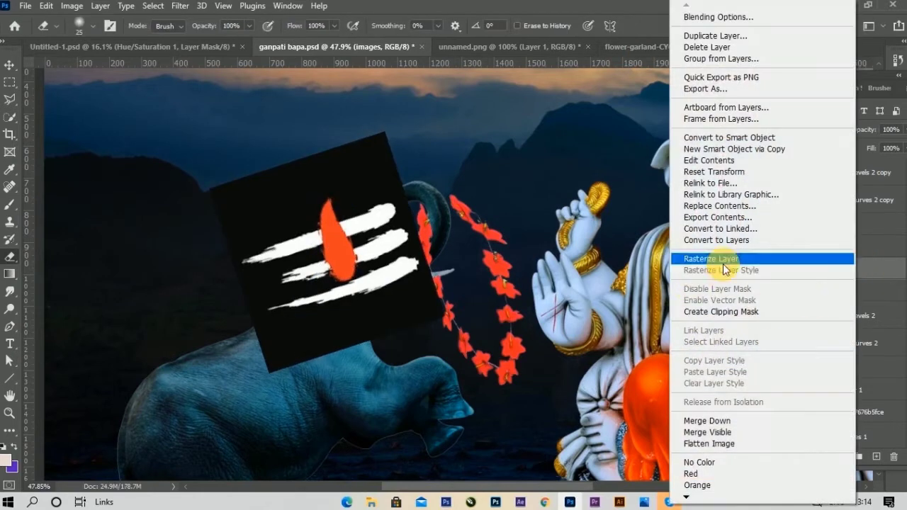
{"action": "left_click", "coordinate": [724, 259]}
{"action": "left_click", "coordinate": [14, 262]}
{"action": "right_click", "coordinate": [16, 268]}
{"action": "left_click", "coordinate": [57, 291]}
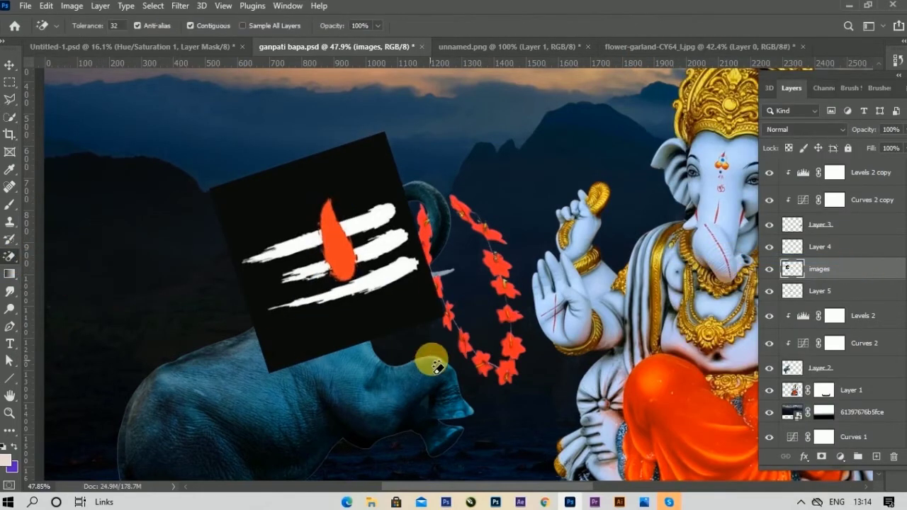
{"action": "left_click", "coordinate": [415, 306]}
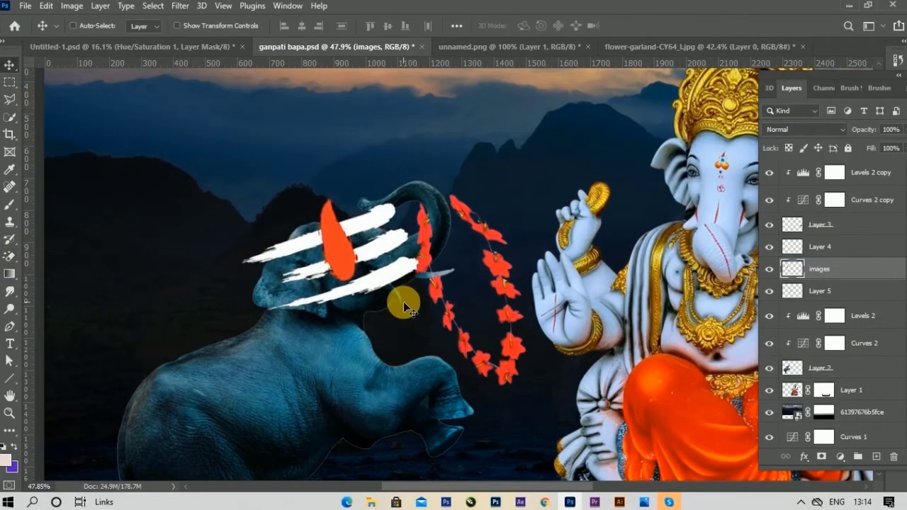
- Rotate the mark 90° clockwise and flip it
{"action": "key", "text": "ctrl+t"}
{"action": "right_click", "coordinate": [400, 278]}
{"action": "left_click", "coordinate": [461, 228]}
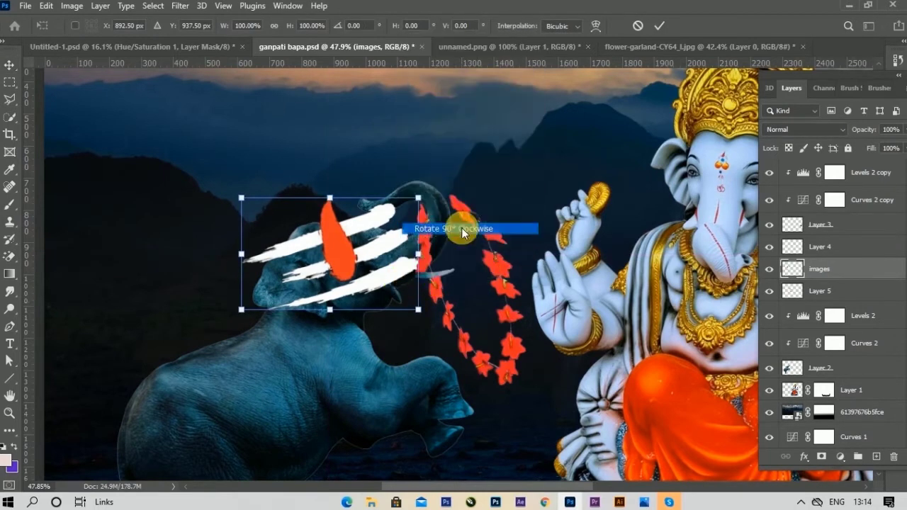
{"action": "right_click", "coordinate": [367, 297]}
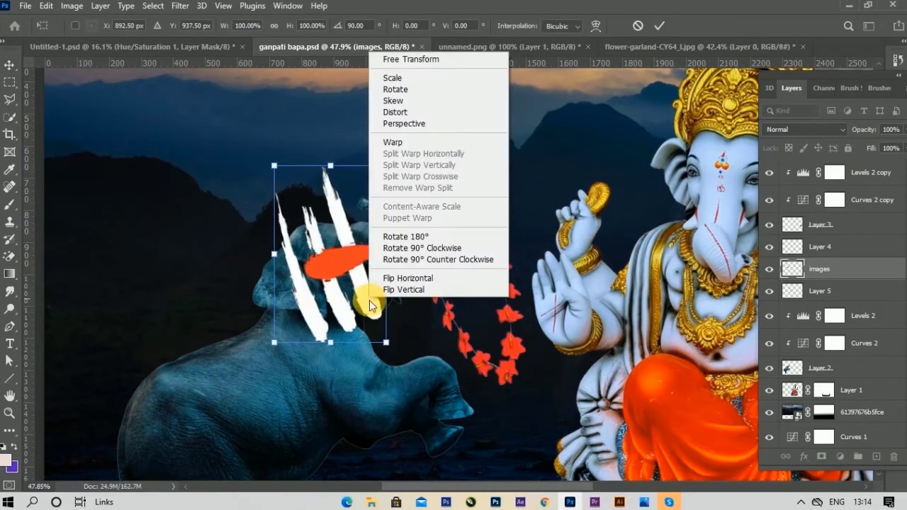
{"action": "left_click", "coordinate": [422, 279]}
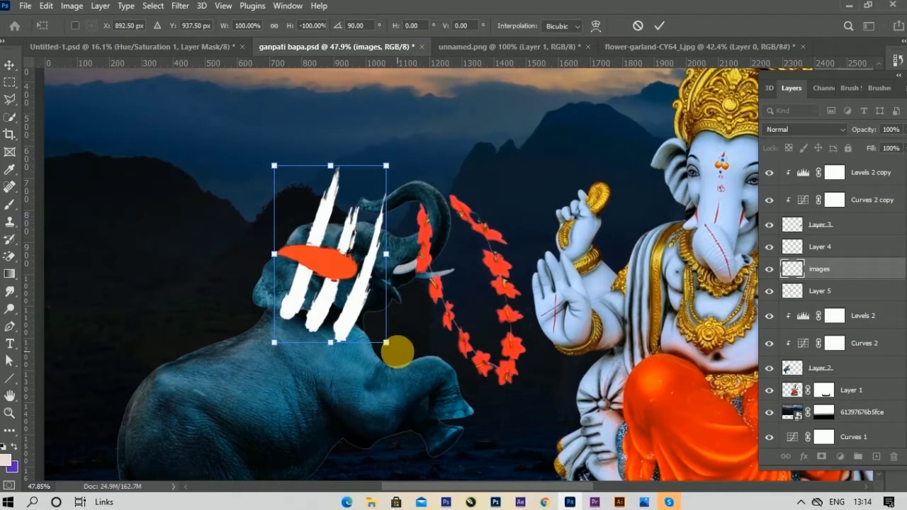
- Scale the mark down to about 32% and set it on the elephant's forehead
{"action": "left_click_drag", "start_coordinate": [385, 342], "coordinate": [343, 293]}
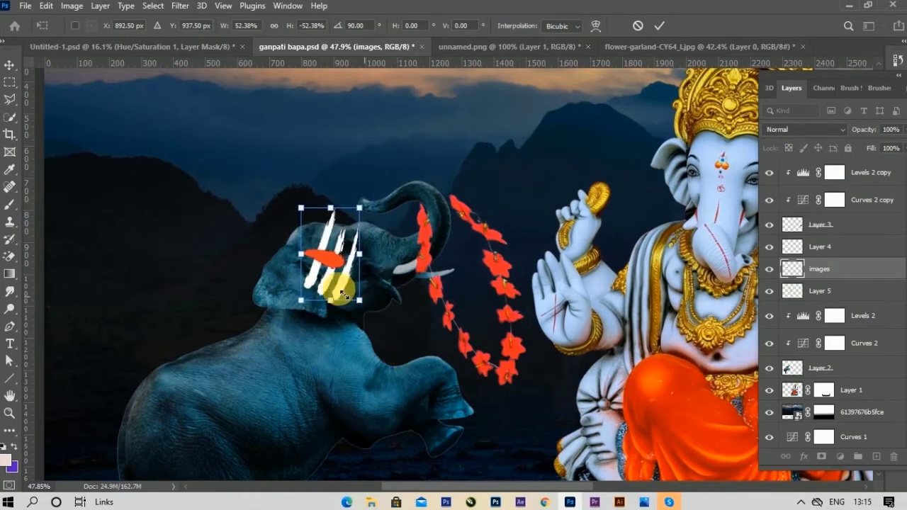
{"action": "scroll", "coordinate": [345, 281], "scroll_direction": "up", "scroll_amount": 1}
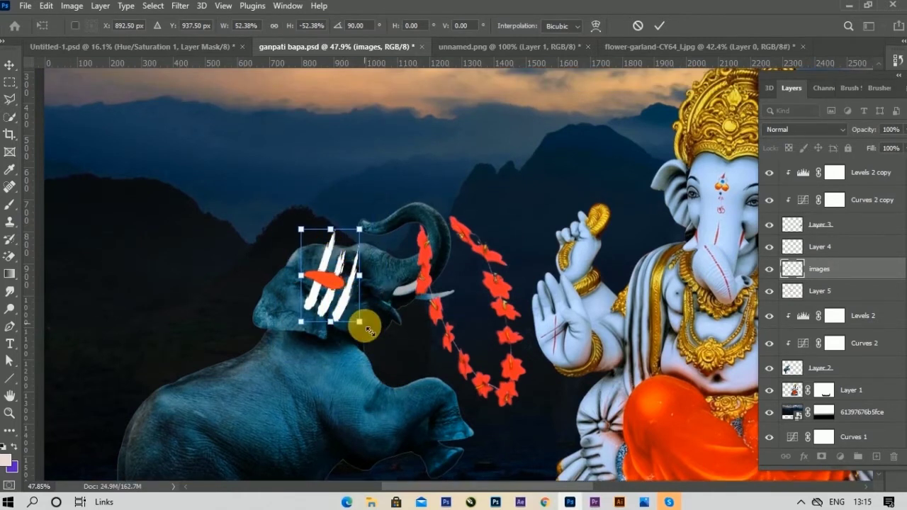
{"action": "left_click_drag", "start_coordinate": [364, 322], "coordinate": [374, 315]}
{"action": "left_click_drag", "start_coordinate": [334, 292], "coordinate": [370, 281]}
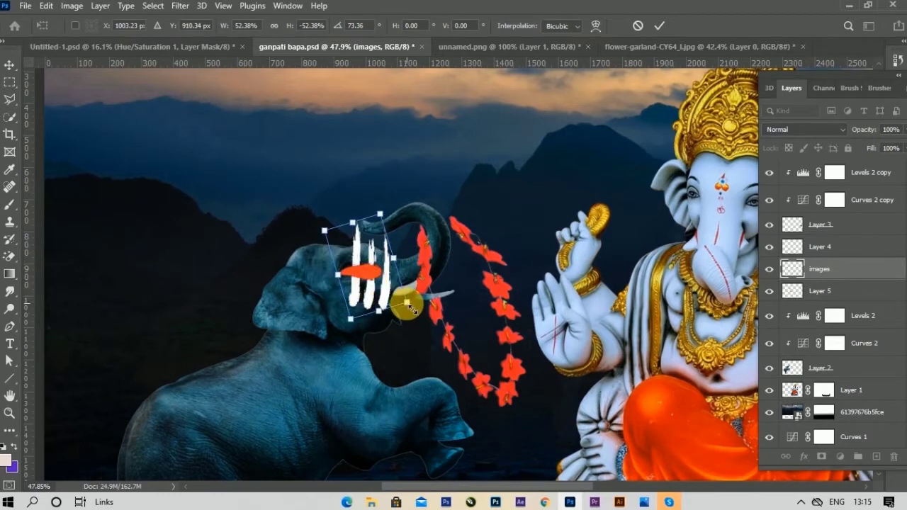
{"action": "left_click_drag", "start_coordinate": [410, 306], "coordinate": [375, 278]}
{"action": "left_click_drag", "start_coordinate": [357, 238], "coordinate": [328, 229]}
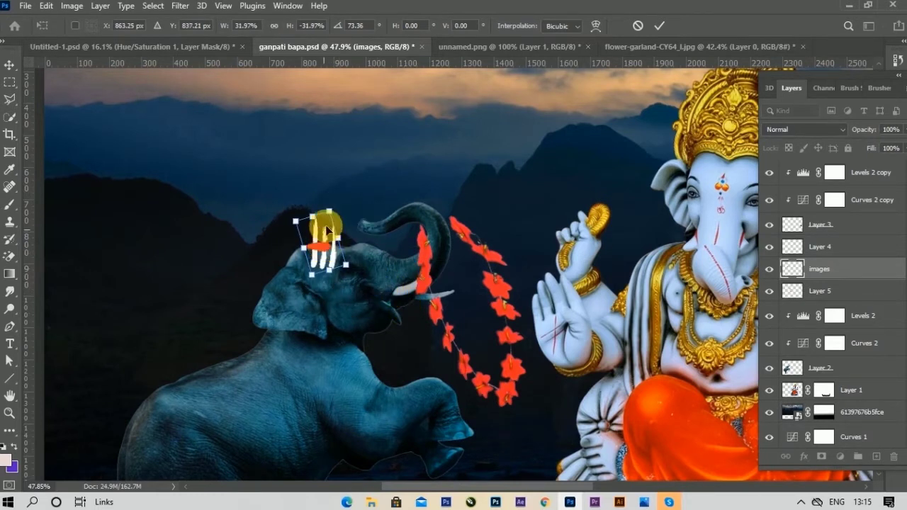
{"action": "key", "text": "Return"}
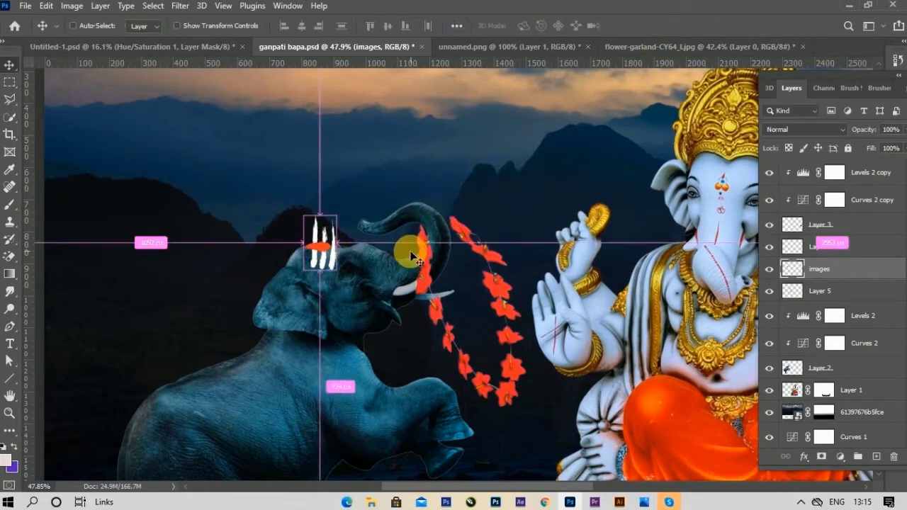
- Squash the forehead mark vertically and nudge it slightly up and left
{"action": "key", "text": "ctrl+t"}
{"action": "mouse_move", "coordinate": [320, 216]}
{"action": "left_mouse_down"}
{"action": "mouse_move", "coordinate": [330, 234]}
{"action": "mouse_move", "coordinate": [332, 227]}
{"action": "left_mouse_up"}
{"action": "left_click_drag", "start_coordinate": [325, 260], "coordinate": [323, 257]}
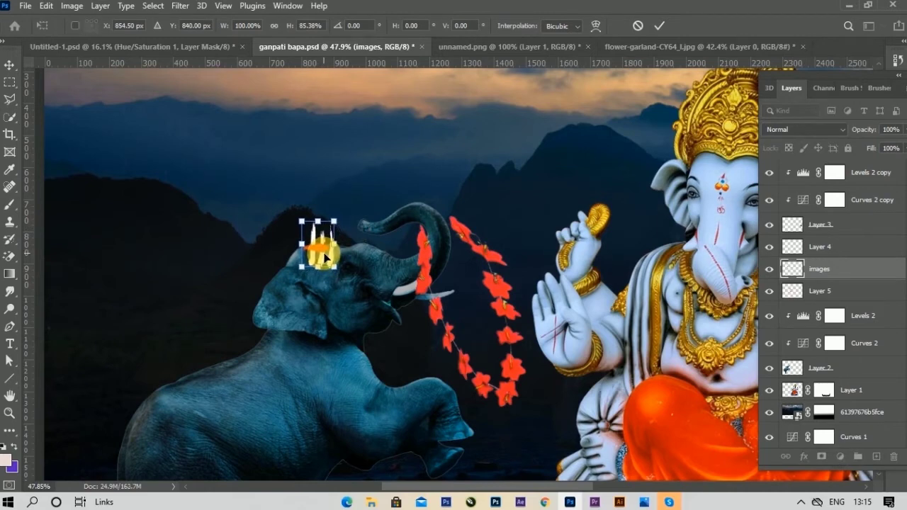
{"action": "left_click", "coordinate": [659, 25]}
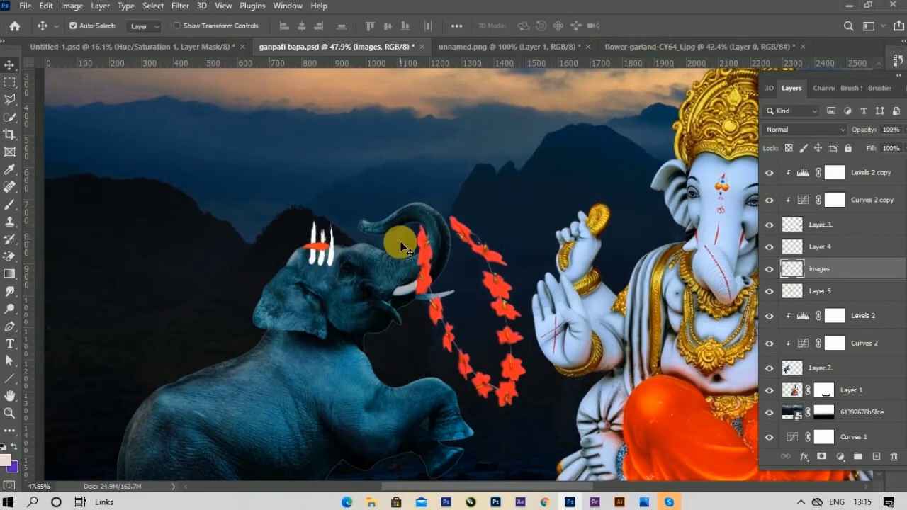
{"action": "scroll", "coordinate": [303, 240], "scroll_direction": "up", "scroll_amount": 2}
- Erase the tops of the white forehead stripes with the ordinary Eraser
{"action": "right_click", "coordinate": [10, 256]}
{"action": "left_click", "coordinate": [44, 254]}
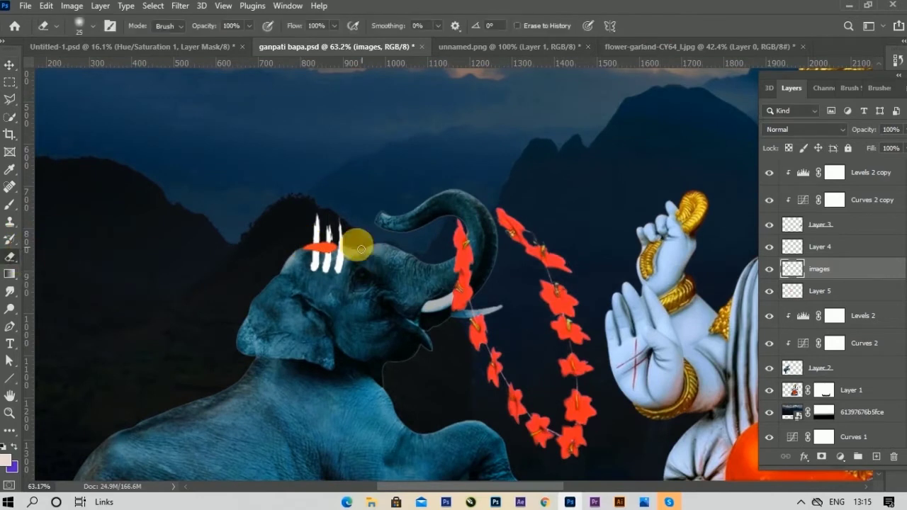
{"action": "mouse_move", "coordinate": [303, 212]}
{"action": "left_mouse_down"}
{"action": "mouse_move", "coordinate": [307, 237]}
{"action": "mouse_move", "coordinate": [354, 237]}
{"action": "mouse_move", "coordinate": [318, 242]}
{"action": "mouse_move", "coordinate": [344, 231]}
{"action": "mouse_move", "coordinate": [344, 244]}
{"action": "mouse_move", "coordinate": [334, 233]}
{"action": "mouse_move", "coordinate": [318, 239]}
{"action": "mouse_move", "coordinate": [328, 229]}
{"action": "mouse_move", "coordinate": [307, 243]}
{"action": "left_mouse_up"}
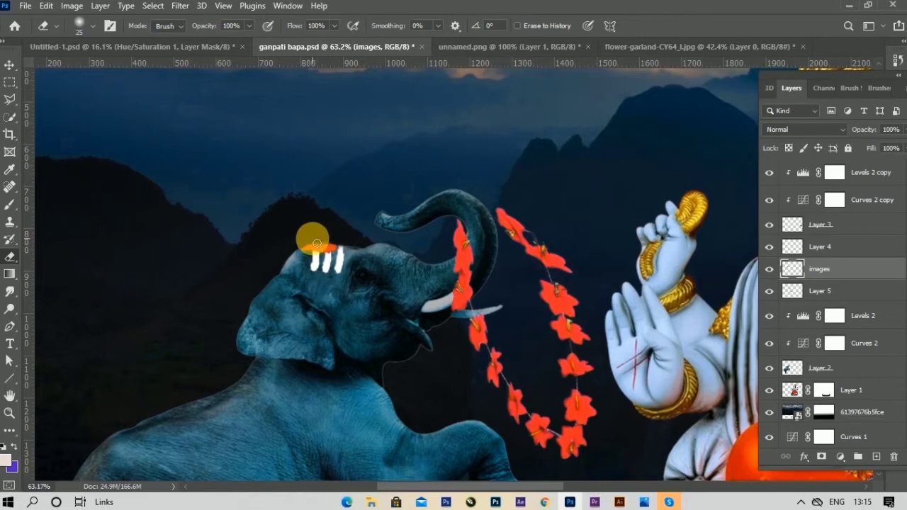
- Zoom out, return to the Move tool and save ganpati bapa.psd
{"action": "scroll", "coordinate": [393, 217], "scroll_direction": "down", "scroll_amount": 4}
{"action": "scroll", "coordinate": [393, 217], "scroll_direction": "down", "scroll_amount": 1}
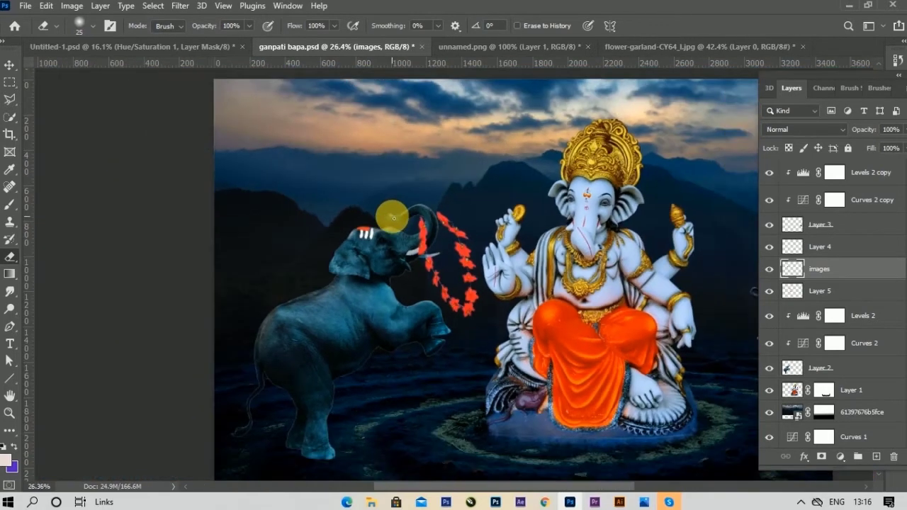
{"action": "left_click", "coordinate": [10, 65]}
{"action": "scroll", "coordinate": [415, 269], "scroll_direction": "down", "scroll_amount": 1}
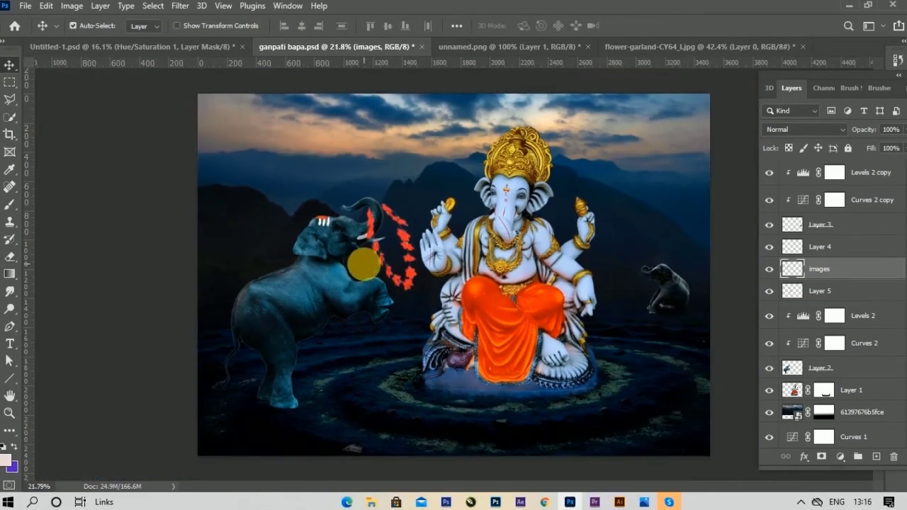
{"action": "key", "text": "ctrl+s"}
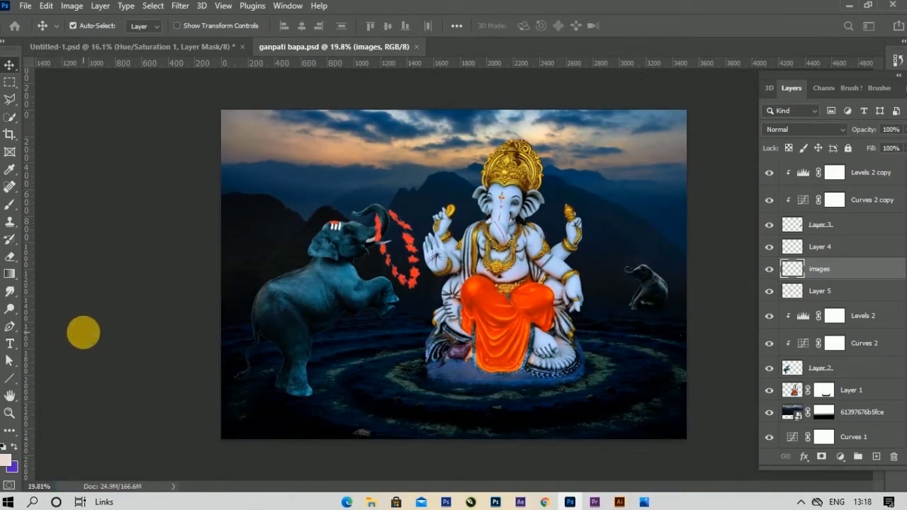
{"action": "left_click", "coordinate": [25, 5]}
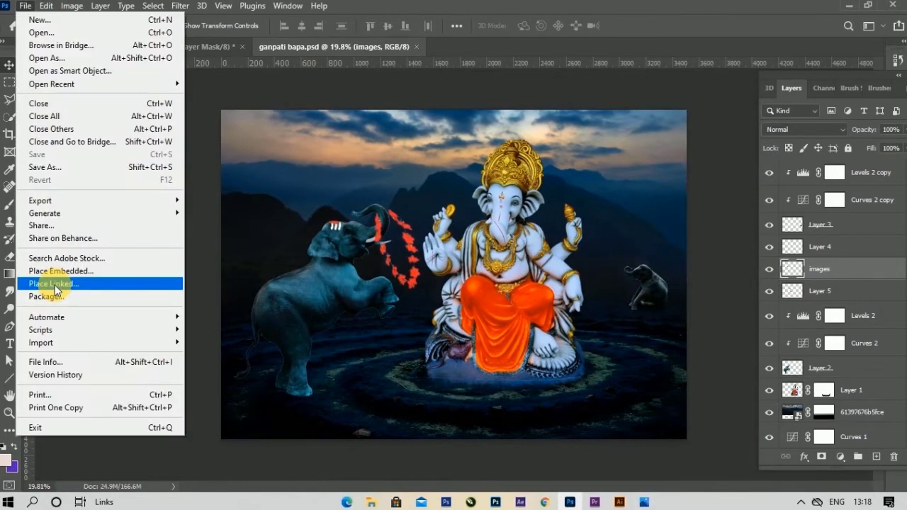
- Place the flying-red-cloth image right of Ganesha and move its layer below Layer 1
{"action": "left_click", "coordinate": [55, 283]}
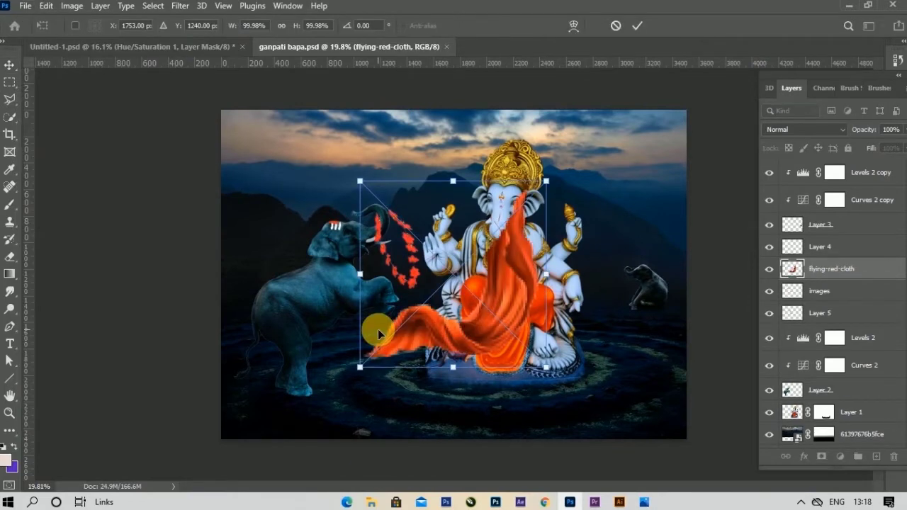
{"action": "left_click_drag", "start_coordinate": [498, 313], "coordinate": [614, 245]}
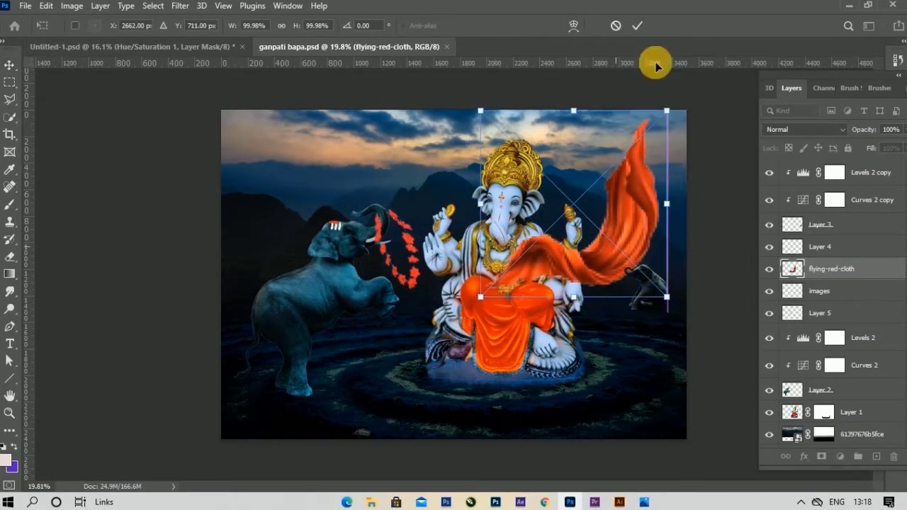
{"action": "left_click", "coordinate": [637, 26]}
{"action": "left_click_drag", "start_coordinate": [826, 275], "coordinate": [871, 425]}
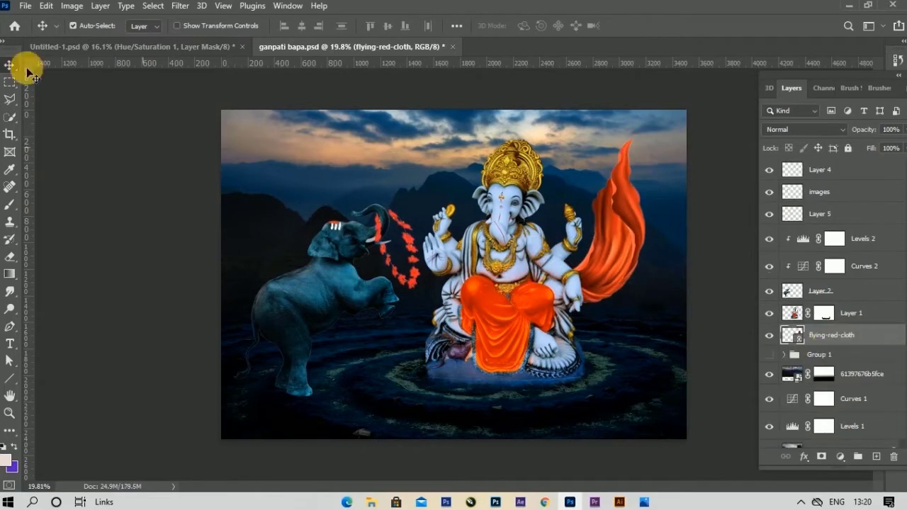
- Enrich the cloth with Vibrance +20 and Saturation +33
{"action": "left_click", "coordinate": [72, 6]}
{"action": "mouse_move", "coordinate": [92, 40]}
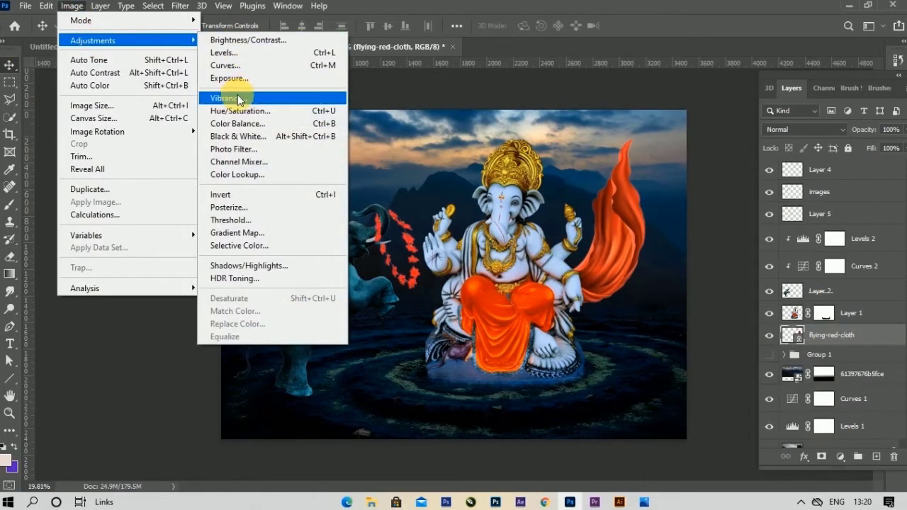
{"action": "left_click", "coordinate": [236, 101]}
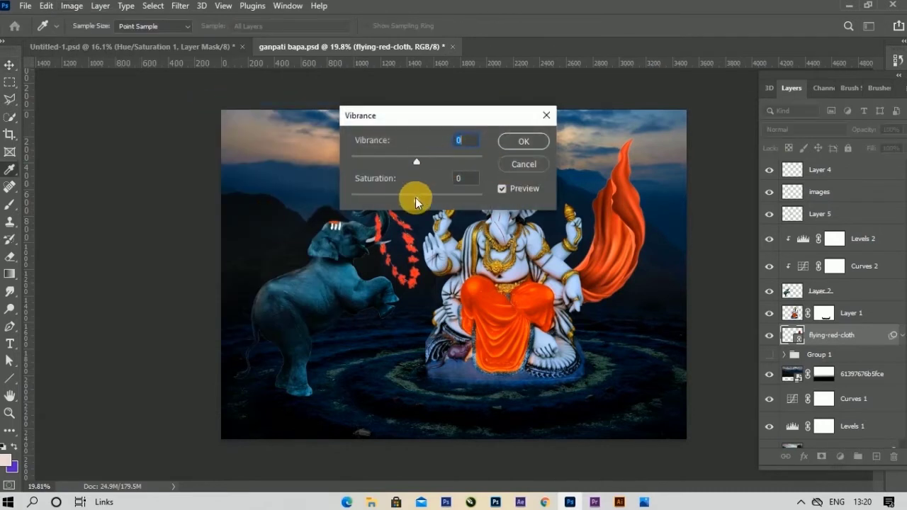
{"action": "left_click_drag", "start_coordinate": [437, 199], "coordinate": [438, 199]}
{"action": "left_click", "coordinate": [418, 161]}
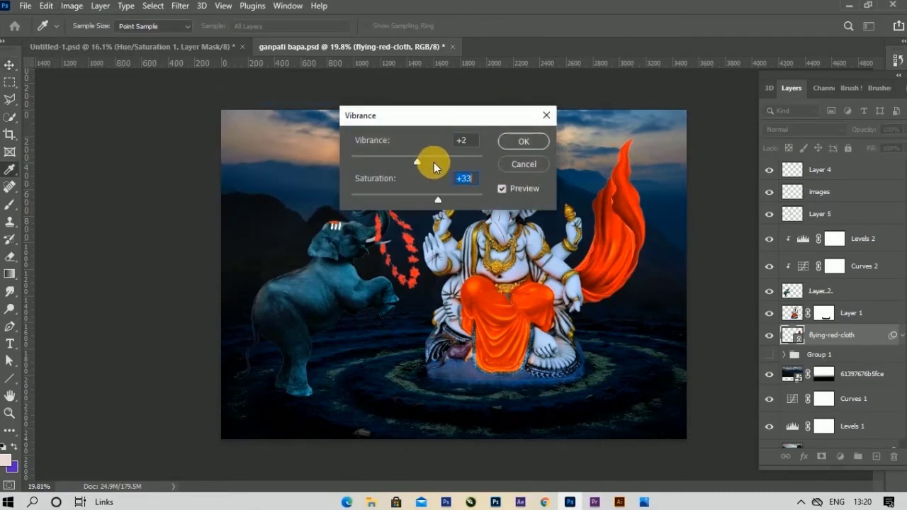
{"action": "left_click_drag", "start_coordinate": [439, 162], "coordinate": [429, 162]}
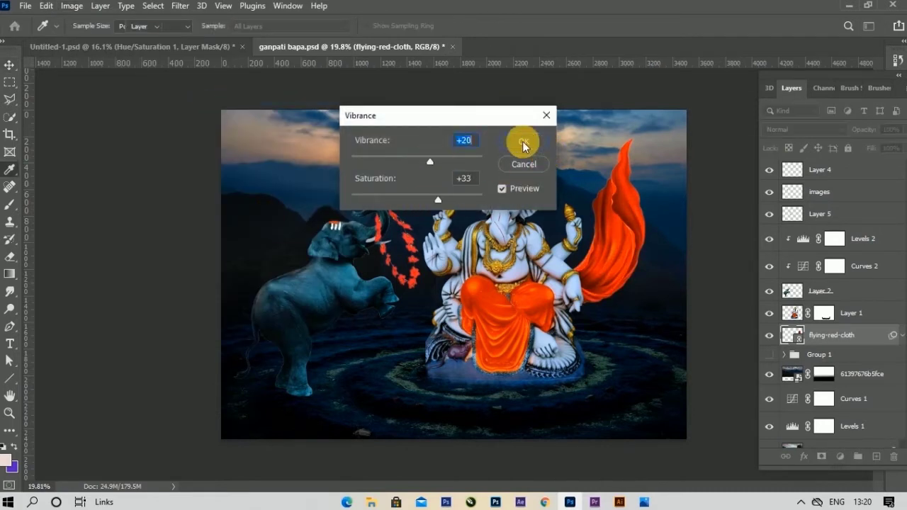
{"action": "left_click", "coordinate": [523, 146]}
{"action": "left_click", "coordinate": [840, 456]}
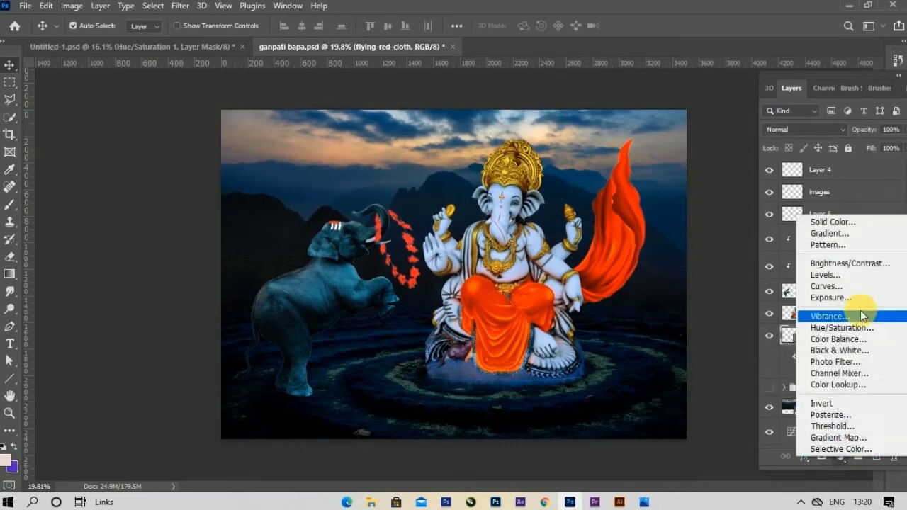
- Add a Curves adjustment clipped to the red cloth with brighter highlights and deeper shadows
{"action": "left_click", "coordinate": [833, 287]}
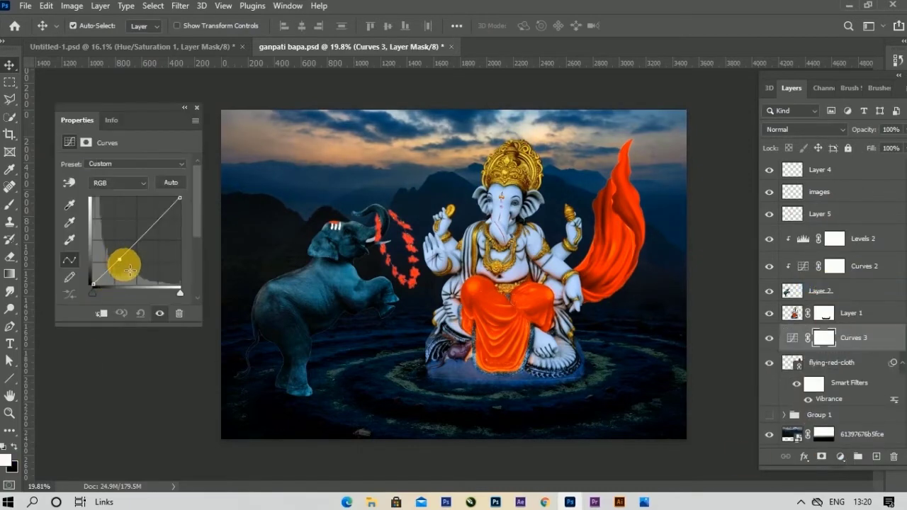
{"action": "left_click_drag", "start_coordinate": [129, 270], "coordinate": [126, 267]}
{"action": "left_click", "coordinate": [101, 313]}
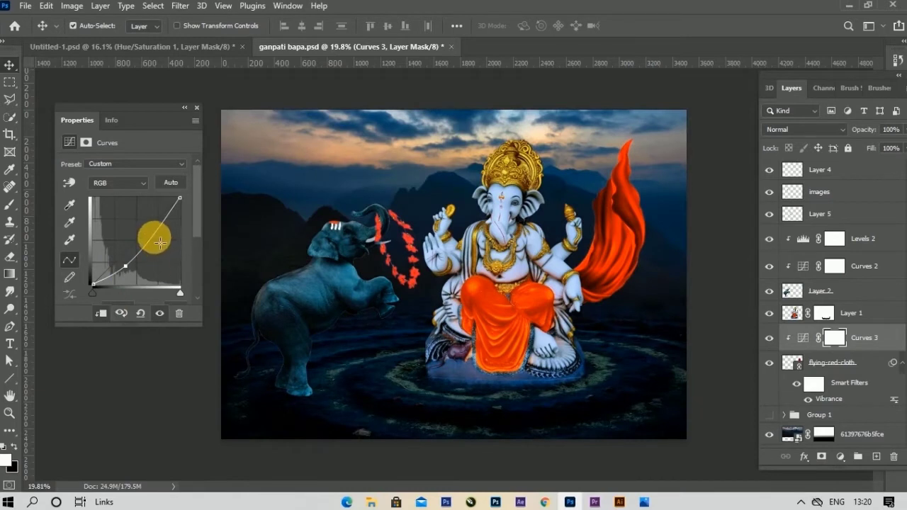
{"action": "left_click_drag", "start_coordinate": [158, 236], "coordinate": [159, 227]}
{"action": "left_click_drag", "start_coordinate": [126, 267], "coordinate": [134, 270]}
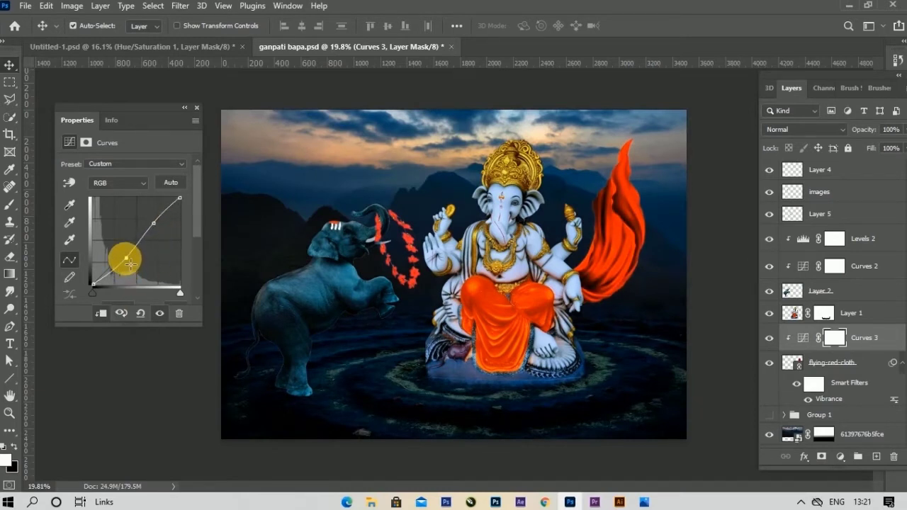
{"action": "left_click", "coordinate": [196, 108]}
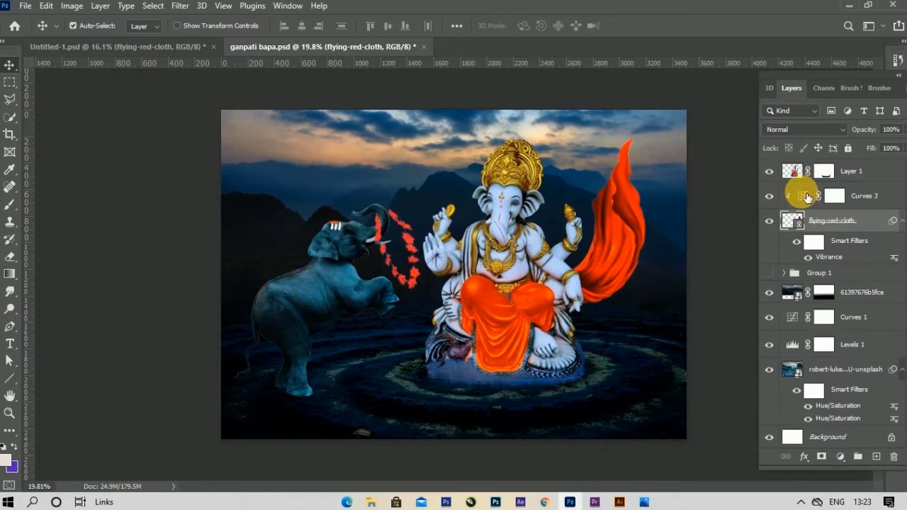
- Refine the Curves 3 shadow and highlight points into an S-curve for the cloth
{"action": "left_click", "coordinate": [807, 196]}
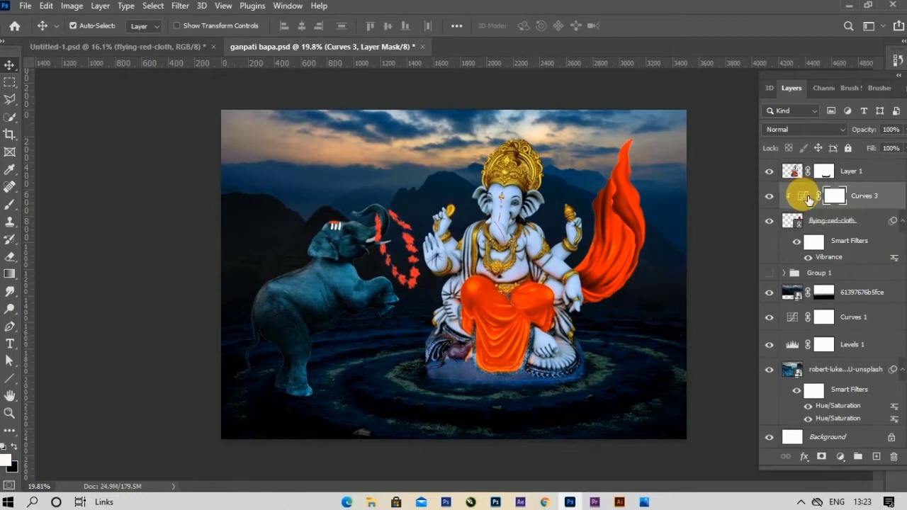
{"action": "double_click", "coordinate": [802, 195]}
{"action": "left_click_drag", "start_coordinate": [126, 258], "coordinate": [133, 266]}
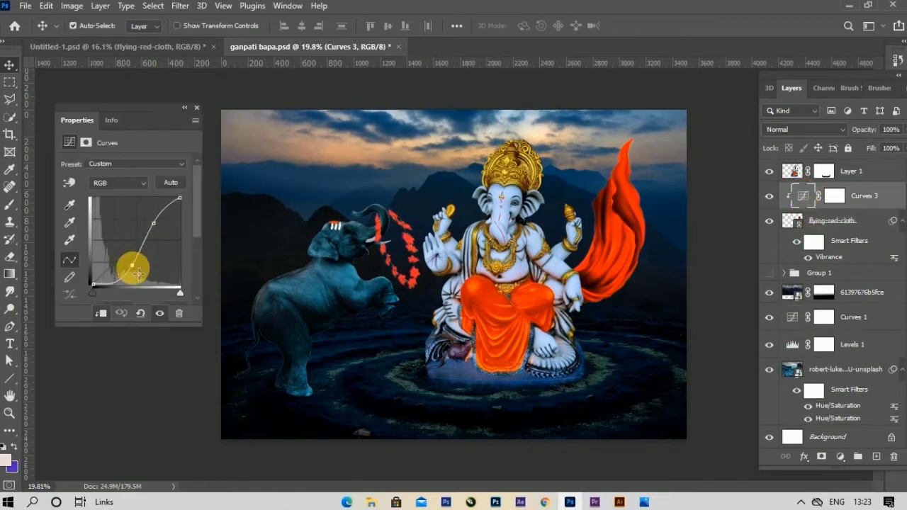
{"action": "left_click", "coordinate": [156, 225]}
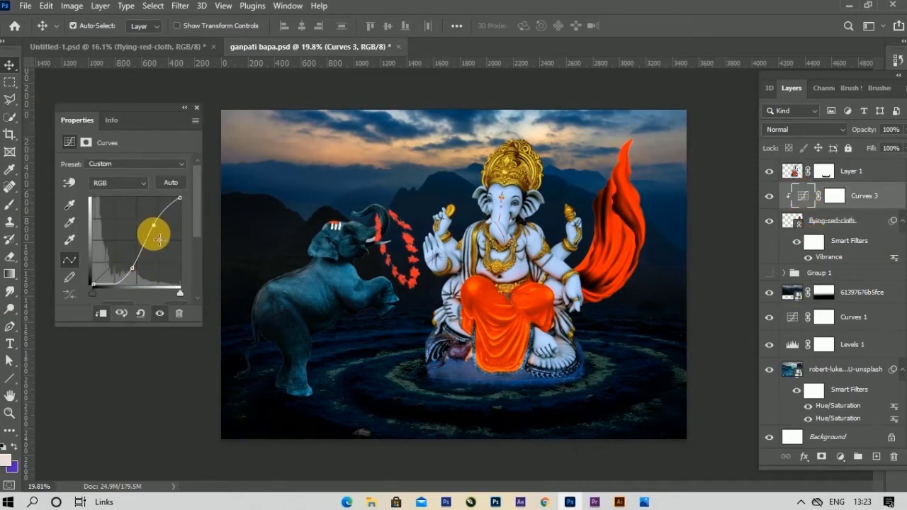
{"action": "left_click_drag", "start_coordinate": [159, 240], "coordinate": [161, 241]}
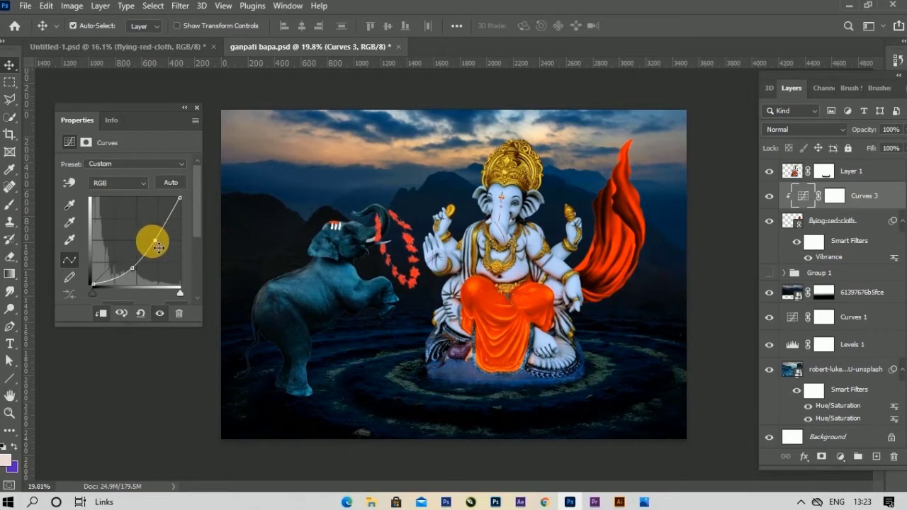
{"action": "left_click_drag", "start_coordinate": [156, 245], "coordinate": [150, 240]}
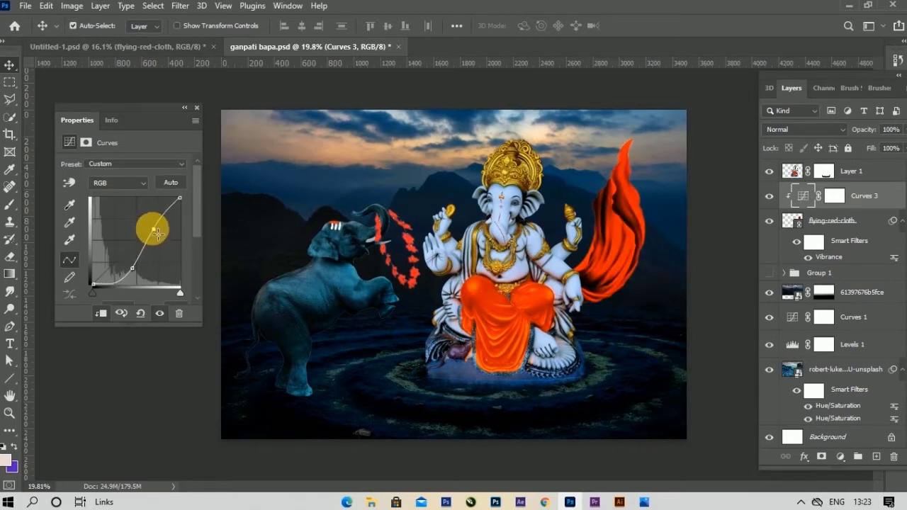
{"action": "left_click", "coordinate": [132, 267]}
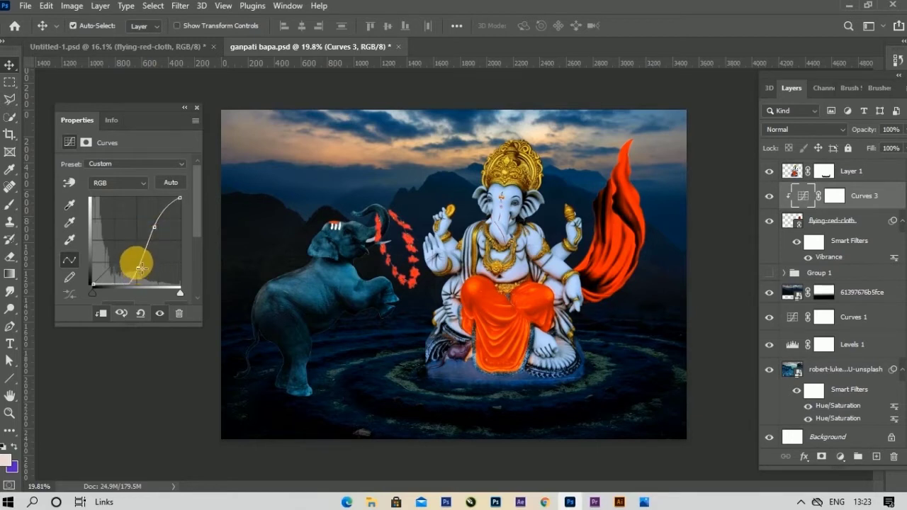
{"action": "left_click_drag", "start_coordinate": [141, 267], "coordinate": [140, 262]}
{"action": "left_click_drag", "start_coordinate": [159, 228], "coordinate": [168, 236]}
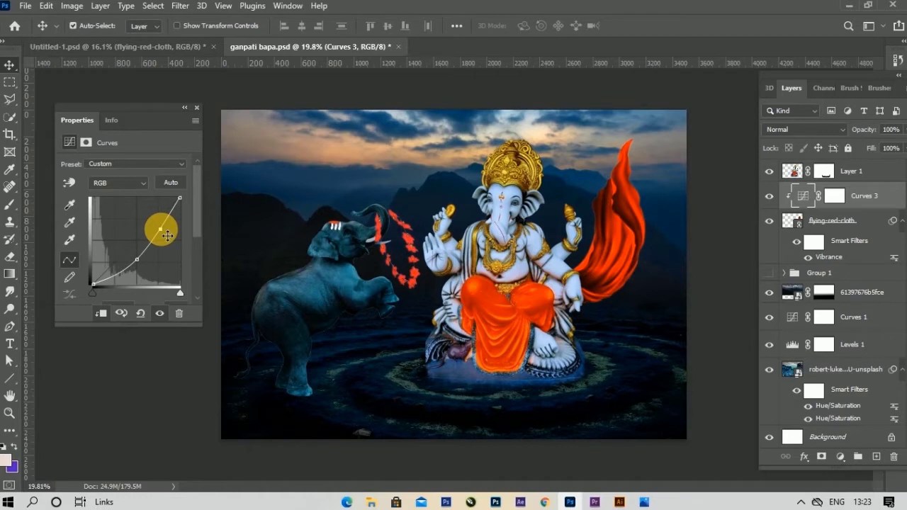
{"action": "left_click", "coordinate": [196, 108]}
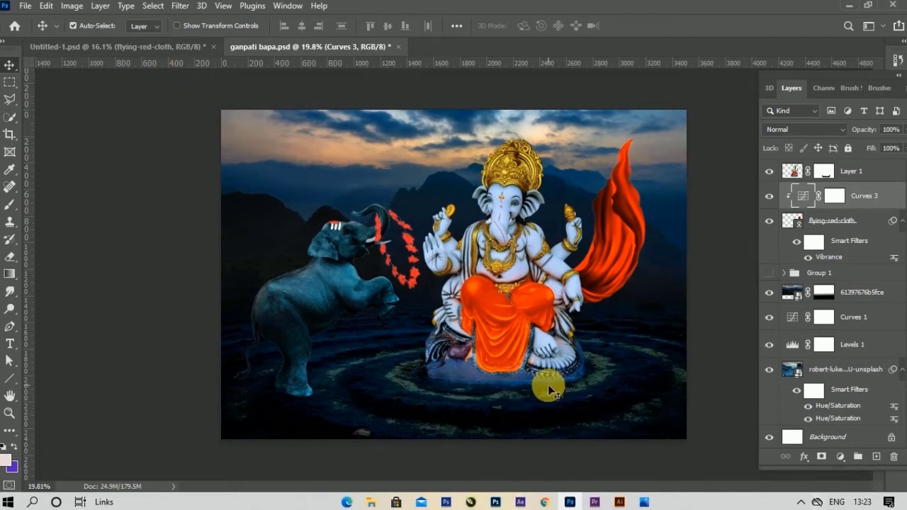
- Select Layer 5 and toggle the garland's visibility to check it
{"action": "right_click", "coordinate": [407, 240]}
{"action": "left_click", "coordinate": [438, 250]}
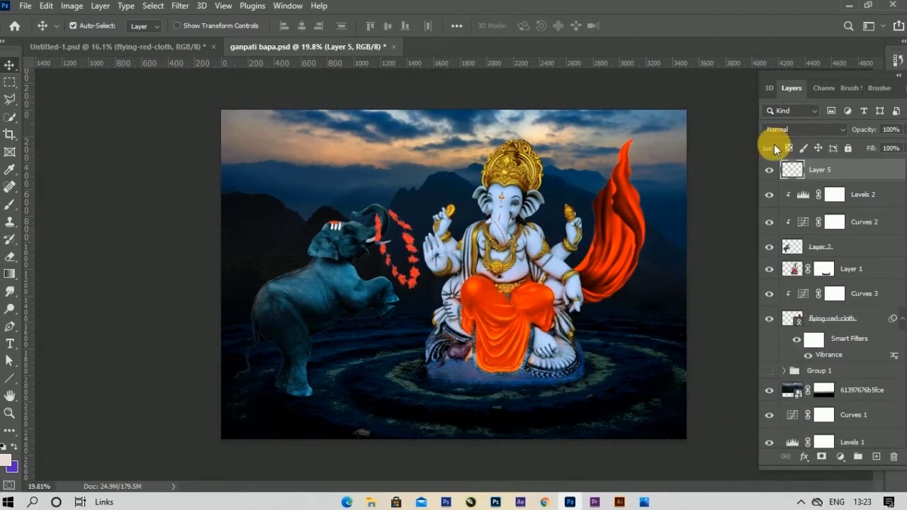
{"action": "left_click", "coordinate": [770, 171]}
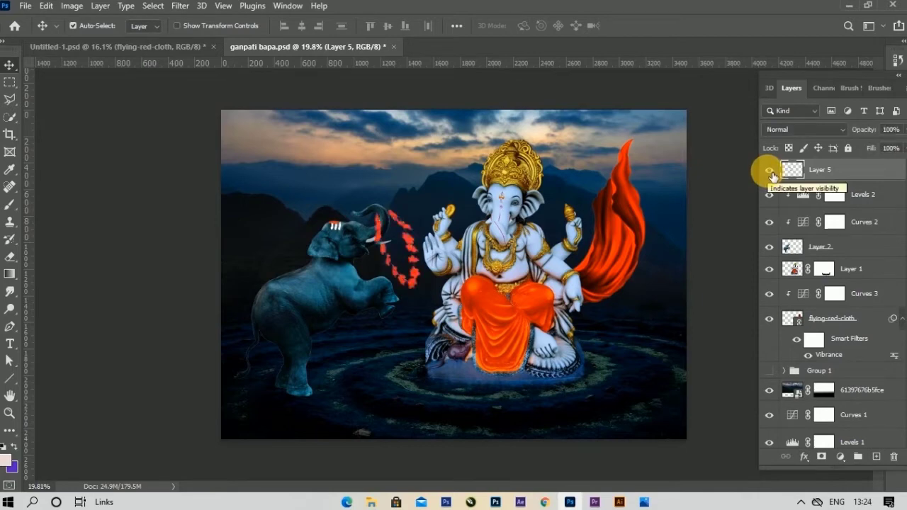
{"action": "left_click", "coordinate": [165, 300]}
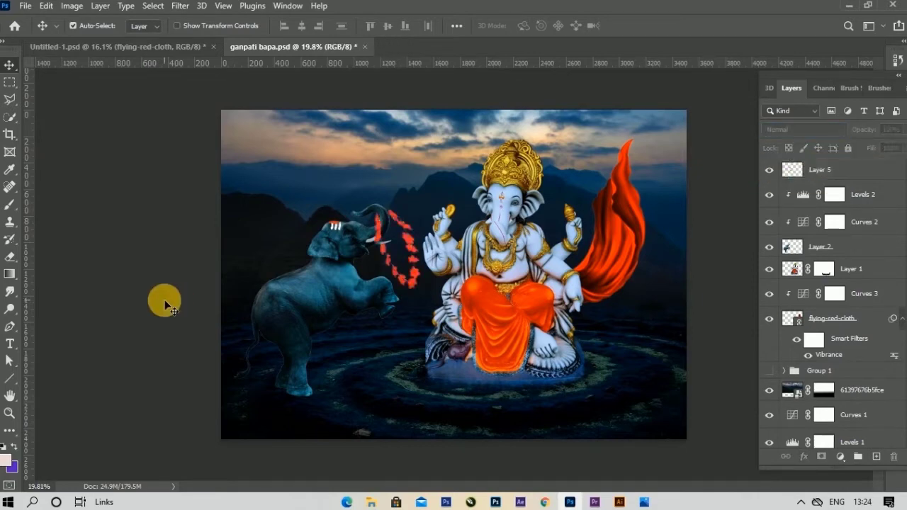
- Place the Hindu temple PNG, scaled to about 30%, on the upper-left hilltop
{"action": "left_click", "coordinate": [25, 5]}
{"action": "left_click", "coordinate": [71, 283]}
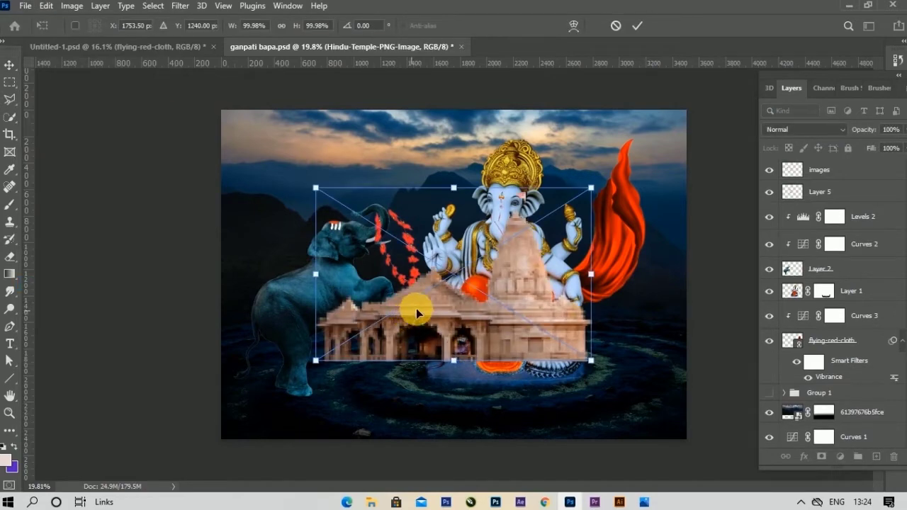
{"action": "mouse_move", "coordinate": [517, 304]}
{"action": "left_mouse_down"}
{"action": "mouse_move", "coordinate": [513, 271]}
{"action": "mouse_move", "coordinate": [423, 233]}
{"action": "left_mouse_up"}
{"action": "right_click", "coordinate": [513, 271]}
{"action": "left_click", "coordinate": [512, 272]}
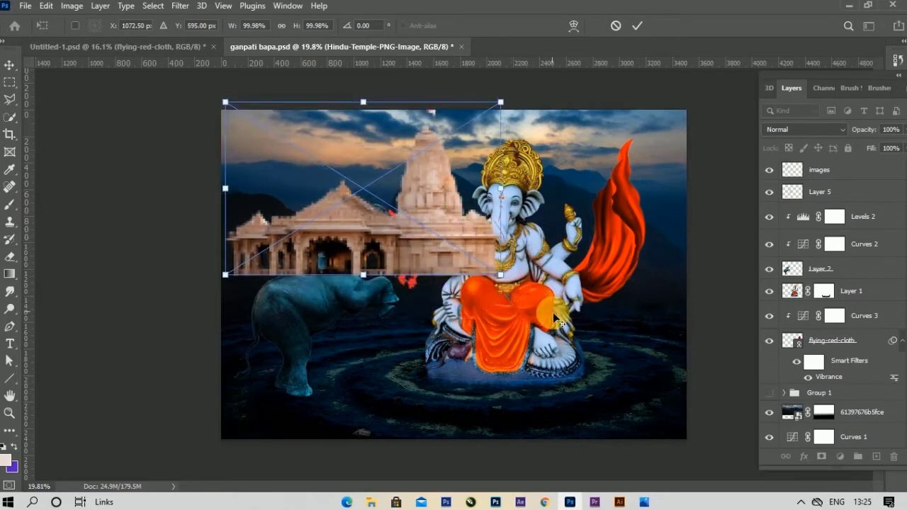
{"action": "mouse_move", "coordinate": [505, 283]}
{"action": "left_mouse_down"}
{"action": "mouse_move", "coordinate": [316, 184]}
{"action": "mouse_move", "coordinate": [257, 186]}
{"action": "mouse_move", "coordinate": [281, 208]}
{"action": "mouse_move", "coordinate": [274, 206]}
{"action": "left_mouse_up"}
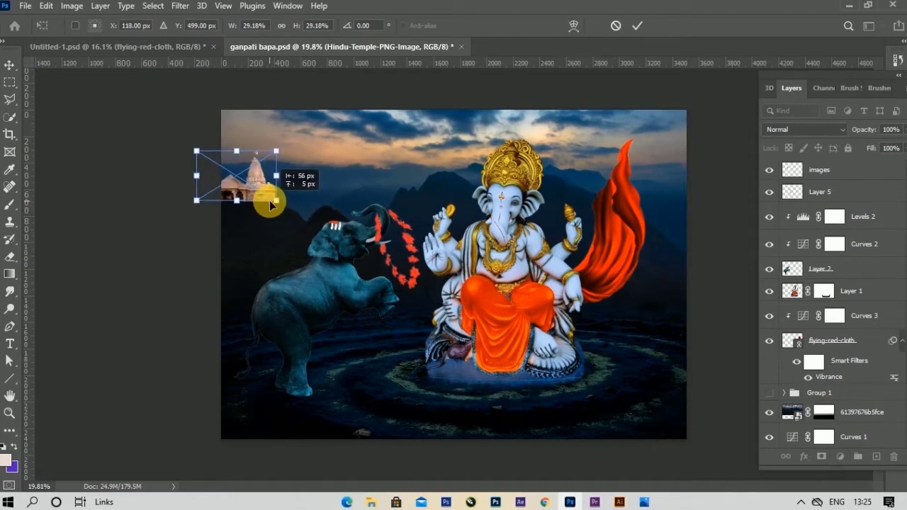
{"action": "left_click", "coordinate": [634, 27]}
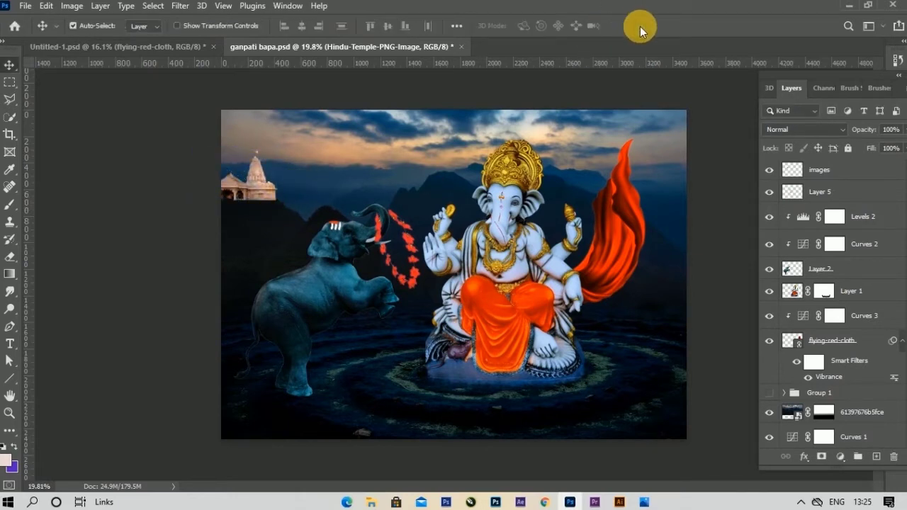
- Add a layer mask to the temple and gradient-fade its base into the mountain
{"action": "right_click", "coordinate": [251, 170]}
{"action": "left_click", "coordinate": [270, 177]}
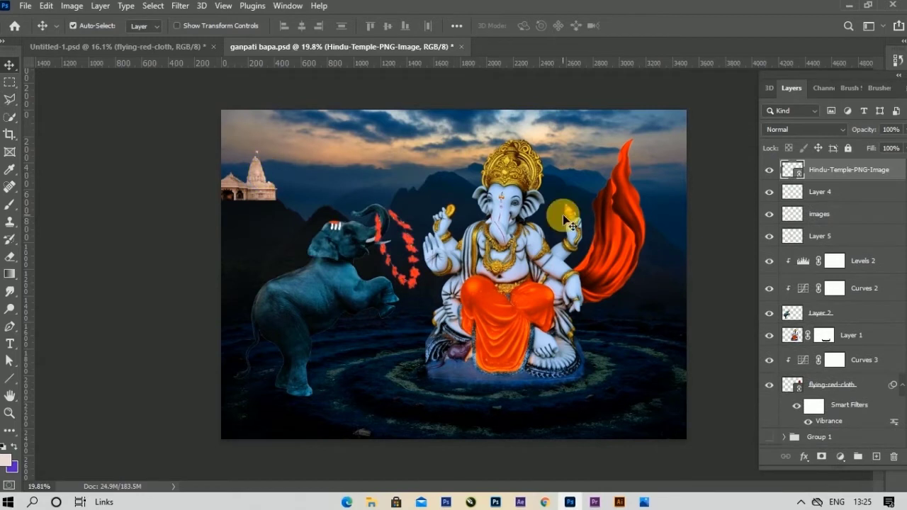
{"action": "left_click", "coordinate": [821, 456]}
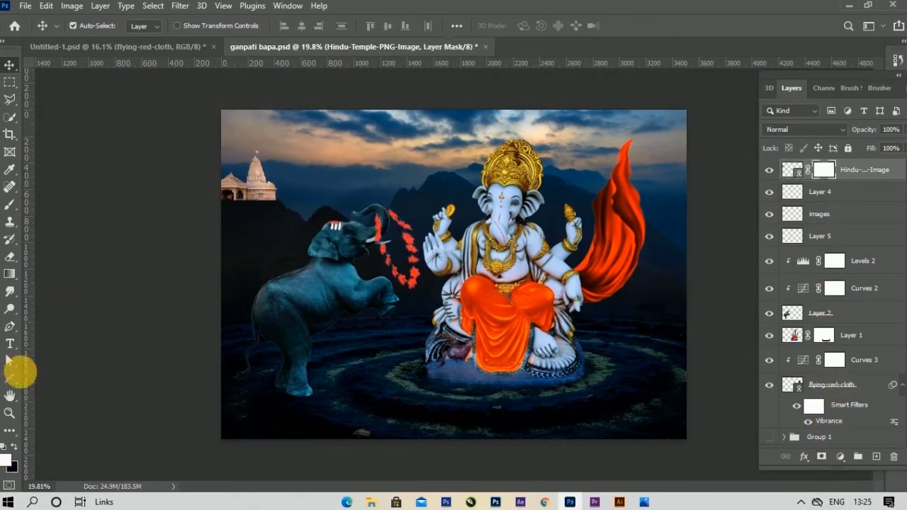
{"action": "left_click", "coordinate": [10, 273]}
{"action": "left_click_drag", "start_coordinate": [252, 191], "coordinate": [253, 219]}
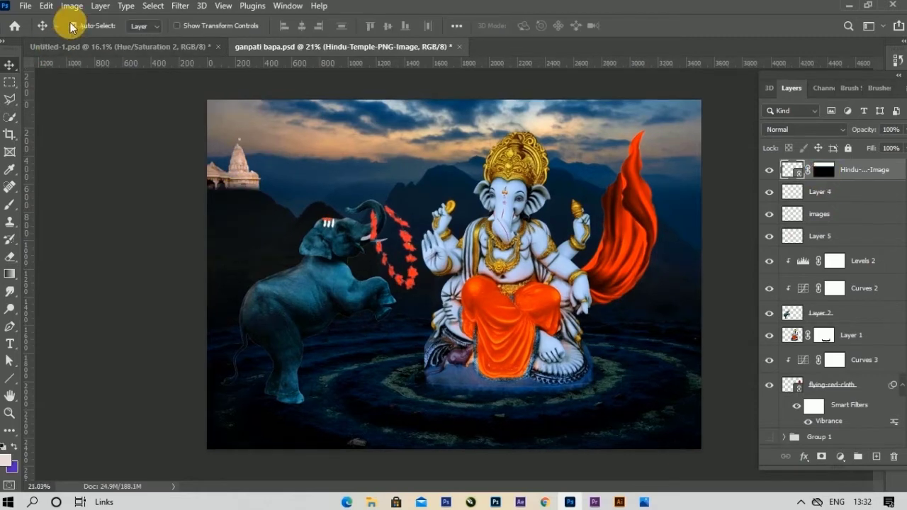
- Darken the temple with a Curves adjustment after cancelling a Levels attempt
{"action": "left_click", "coordinate": [71, 6]}
{"action": "mouse_move", "coordinate": [92, 41]}
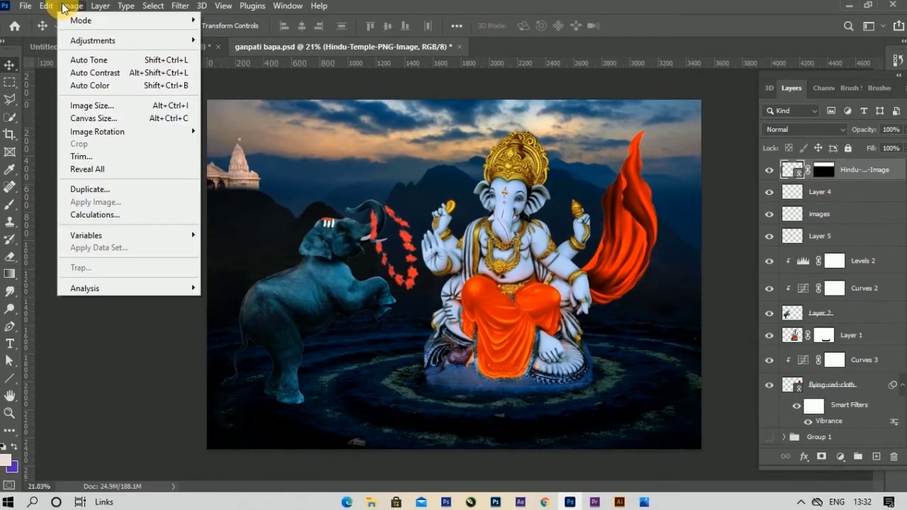
{"action": "left_click", "coordinate": [225, 52]}
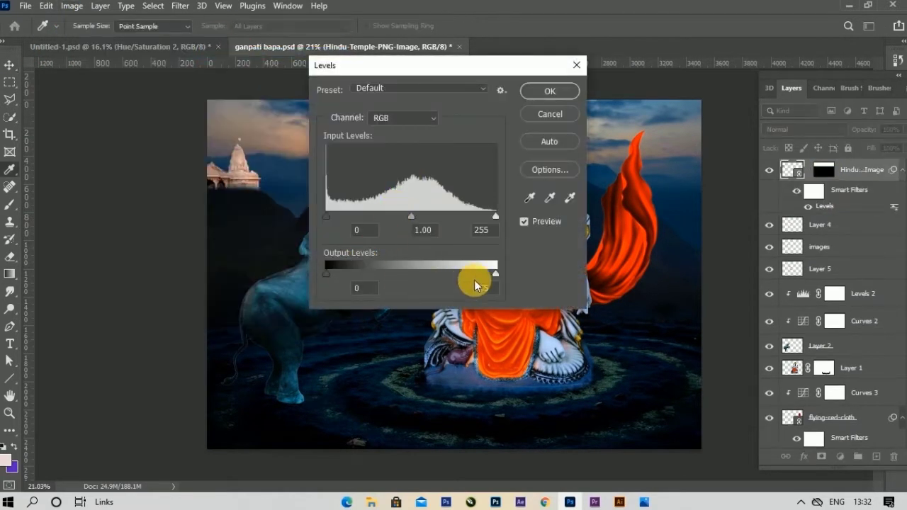
{"action": "left_click_drag", "start_coordinate": [475, 274], "coordinate": [454, 274]}
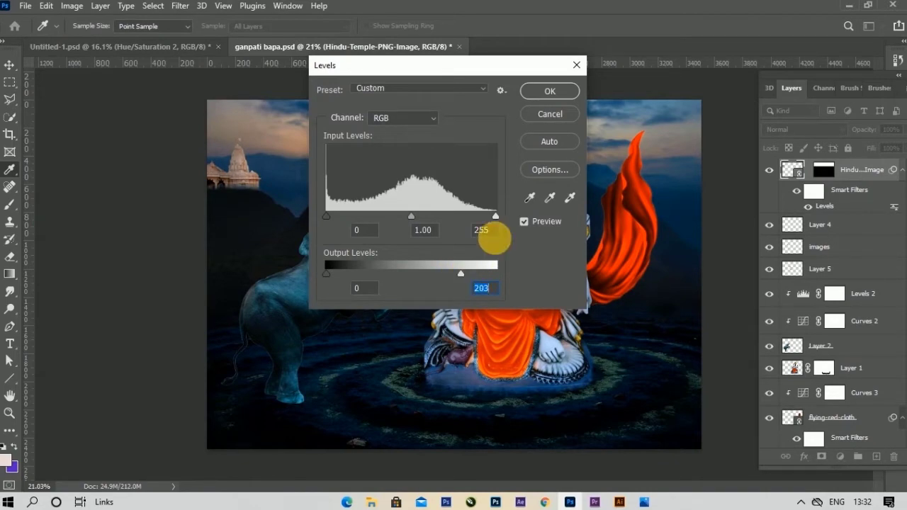
{"action": "left_click", "coordinate": [571, 114]}
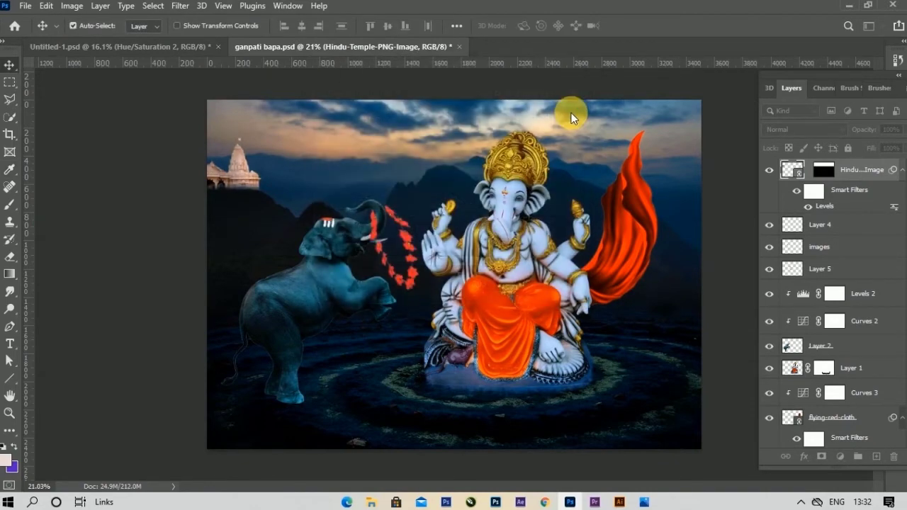
{"action": "left_click", "coordinate": [71, 6]}
{"action": "left_click", "coordinate": [225, 54]}
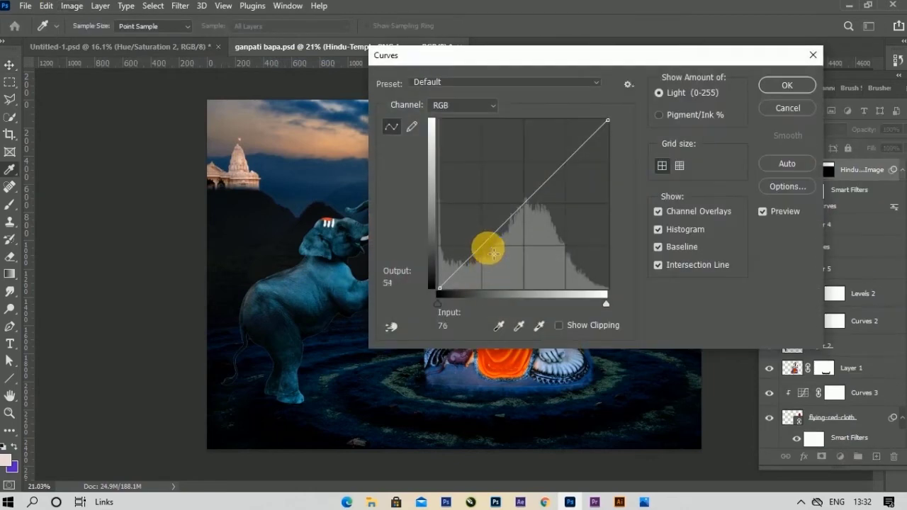
{"action": "left_click_drag", "start_coordinate": [486, 245], "coordinate": [495, 264]}
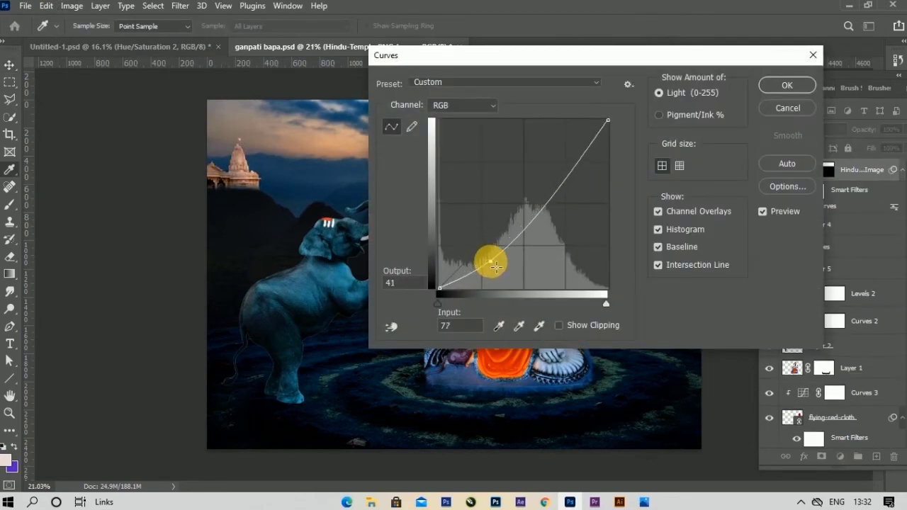
{"action": "left_click", "coordinate": [786, 85]}
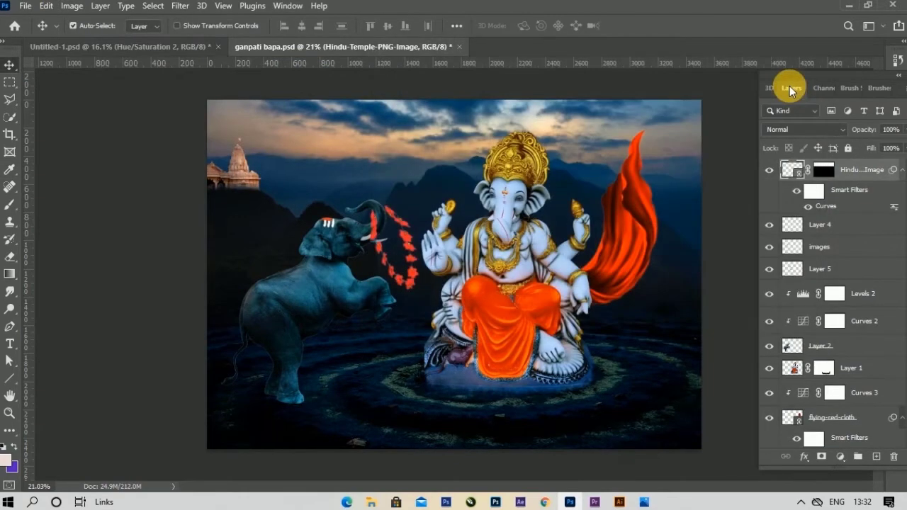
- Darken the temple further with Levels by lowering the output white
{"action": "left_click", "coordinate": [71, 6]}
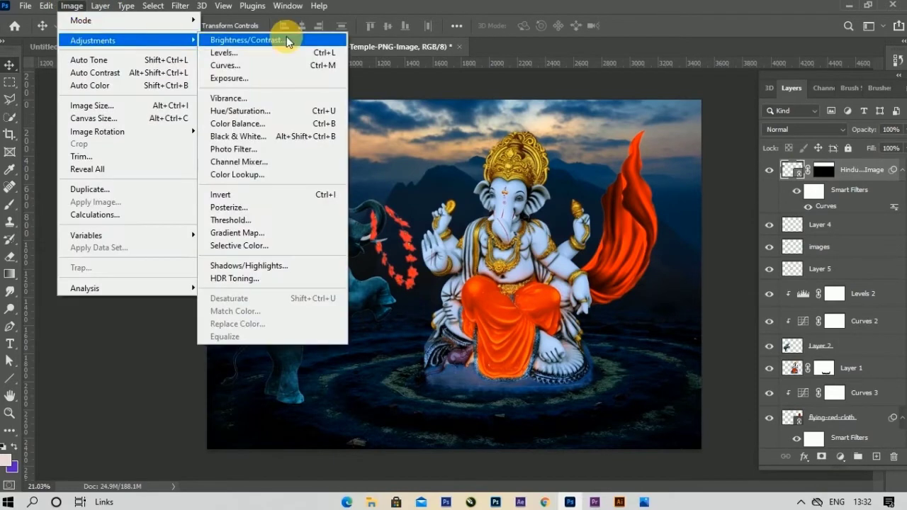
{"action": "left_click", "coordinate": [242, 64]}
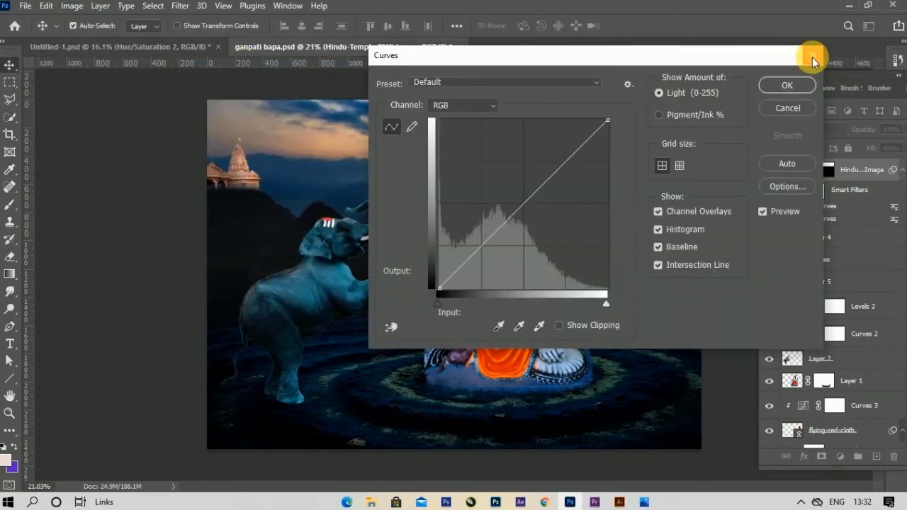
{"action": "left_click", "coordinate": [812, 55]}
{"action": "left_click", "coordinate": [74, 6]}
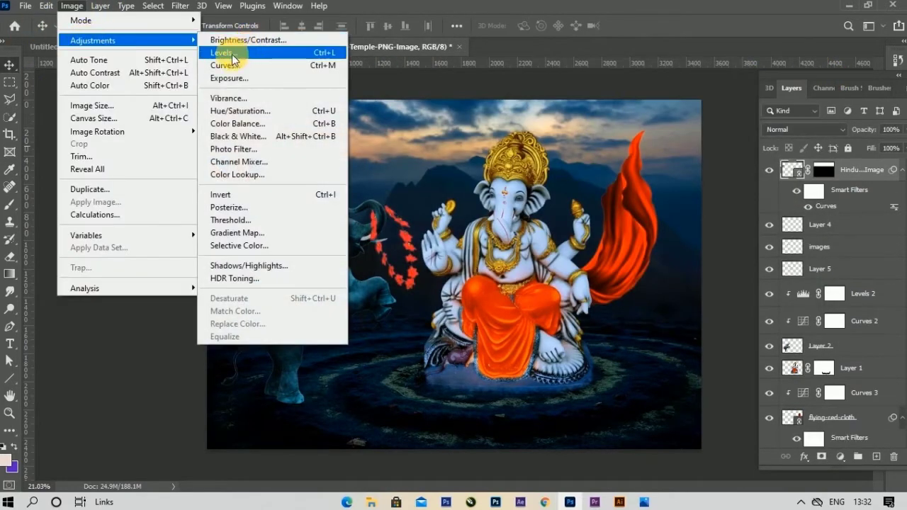
{"action": "left_click", "coordinate": [225, 64]}
{"action": "left_click_drag", "start_coordinate": [491, 275], "coordinate": [456, 275]}
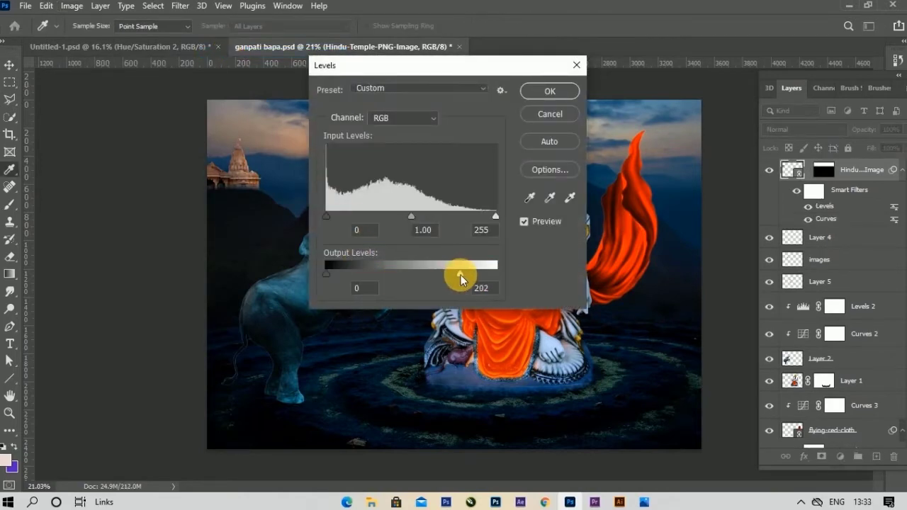
{"action": "left_click", "coordinate": [547, 91]}
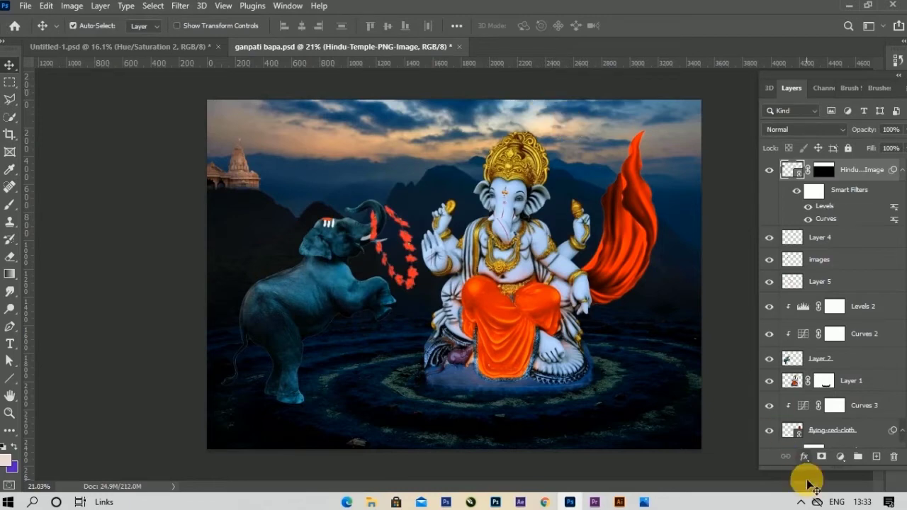
- Add a Hue/Saturation adjustment layer with Saturation lowered to -24
{"action": "left_click", "coordinate": [840, 456]}
{"action": "left_click", "coordinate": [836, 318]}
{"action": "left_click_drag", "start_coordinate": [123, 237], "coordinate": [110, 245]}
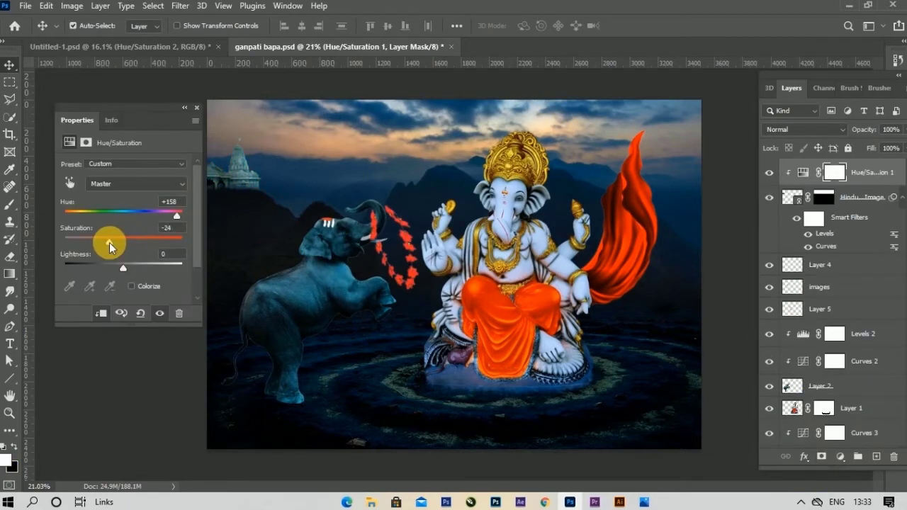
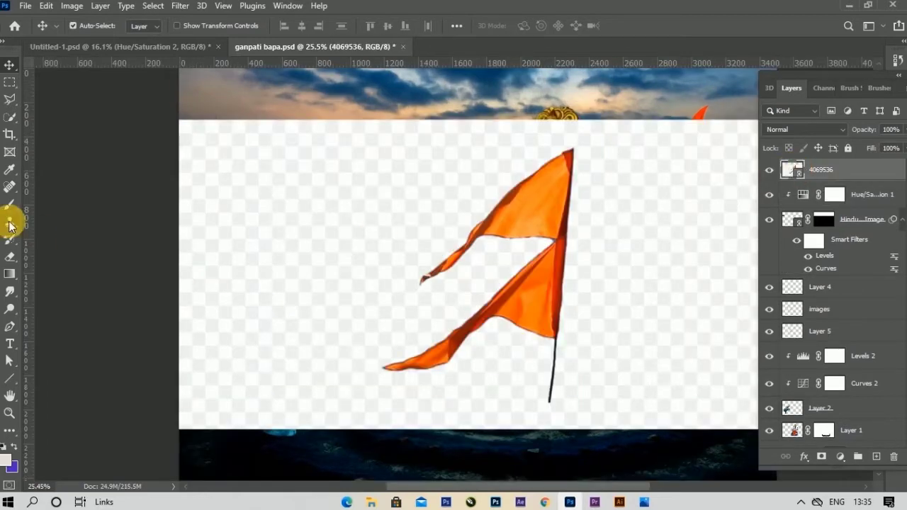
- Rasterize the flag layer and clear its white background with the Magic Eraser
{"action": "left_click", "coordinate": [10, 256]}
{"action": "left_click", "coordinate": [71, 283]}
{"action": "right_click", "coordinate": [841, 161]}
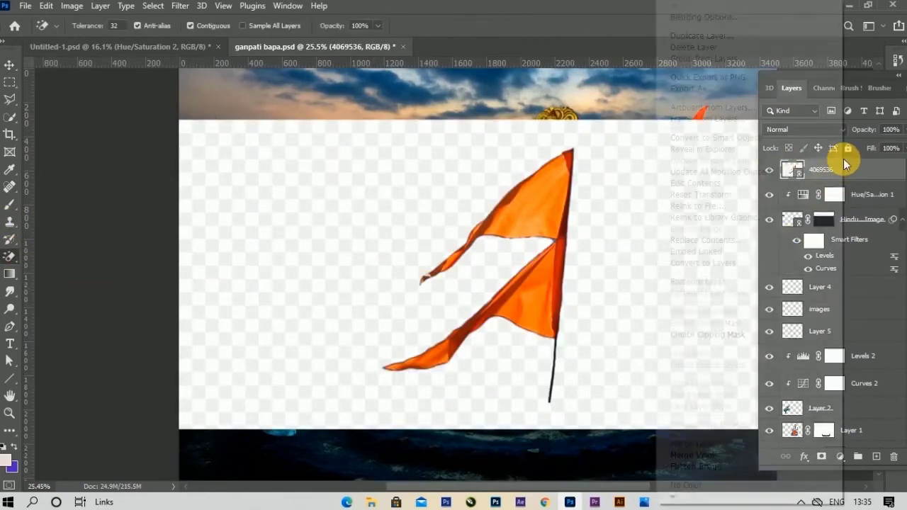
{"action": "left_click", "coordinate": [726, 282]}
{"action": "left_click", "coordinate": [674, 218]}
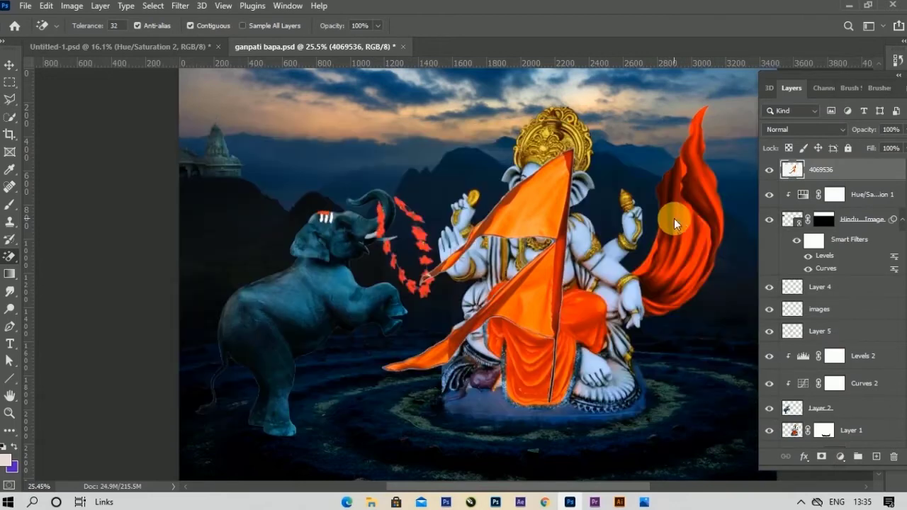
- Scale the flag down to about 19% and place it atop the temple spire
{"action": "left_click", "coordinate": [10, 64]}
{"action": "mouse_move", "coordinate": [524, 273]}
{"action": "left_mouse_down"}
{"action": "mouse_move", "coordinate": [379, 189]}
{"action": "mouse_move", "coordinate": [333, 179]}
{"action": "left_mouse_up"}
{"action": "key", "text": "ctrl+t"}
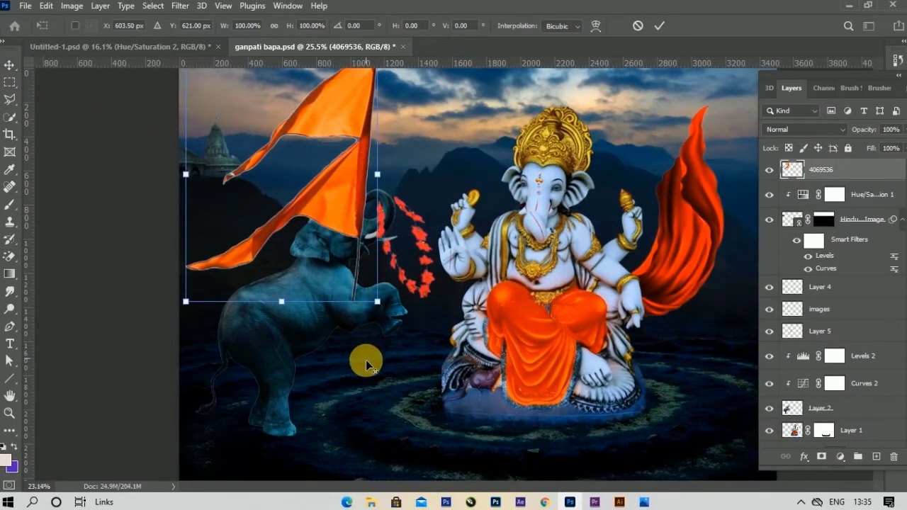
{"action": "scroll", "coordinate": [364, 359], "scroll_direction": "down", "scroll_amount": 2}
{"action": "scroll", "coordinate": [289, 192], "scroll_direction": "up", "scroll_amount": 1}
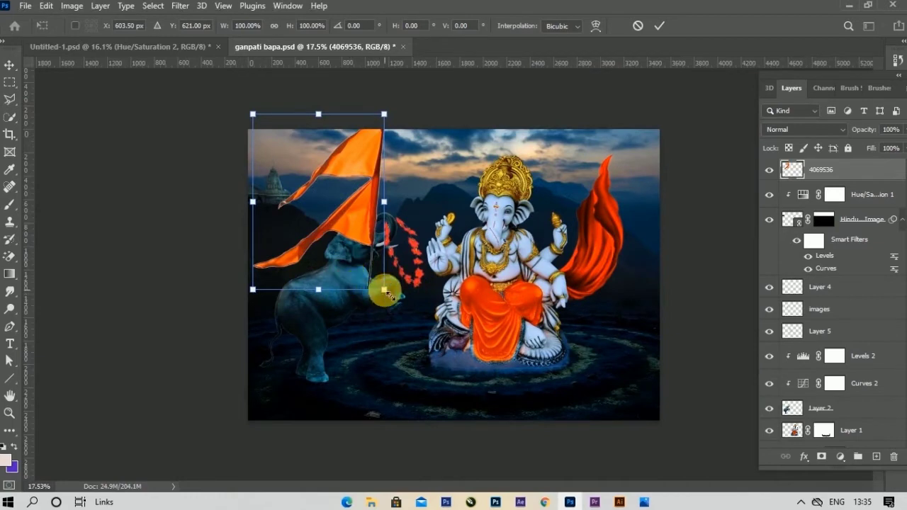
{"action": "mouse_move", "coordinate": [383, 290]}
{"action": "left_mouse_down"}
{"action": "mouse_move", "coordinate": [356, 231]}
{"action": "mouse_move", "coordinate": [331, 217]}
{"action": "mouse_move", "coordinate": [233, 118]}
{"action": "left_mouse_up"}
{"action": "scroll", "coordinate": [235, 150], "scroll_direction": "up", "scroll_amount": 1}
{"action": "scroll", "coordinate": [235, 149], "scroll_direction": "up", "scroll_amount": 2}
{"action": "scroll", "coordinate": [311, 205], "scroll_direction": "up", "scroll_amount": 1}
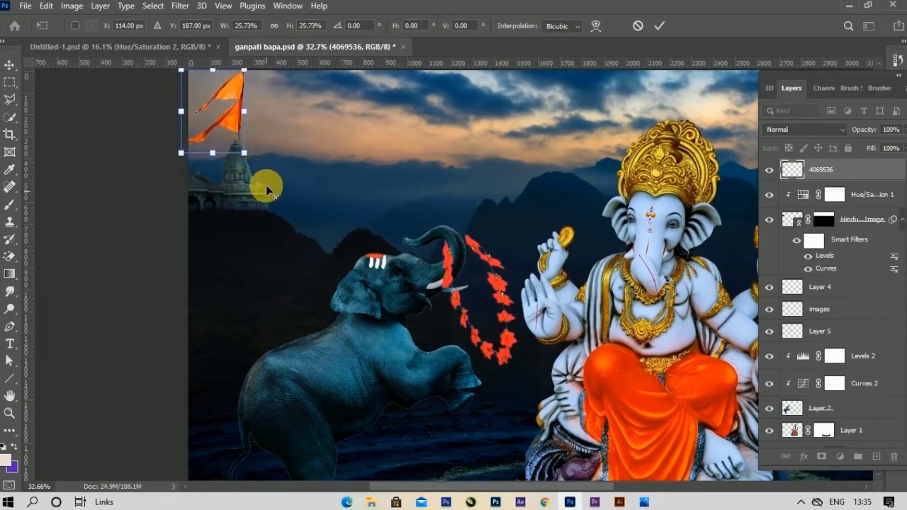
{"action": "left_click_drag", "start_coordinate": [243, 152], "coordinate": [232, 115]}
{"action": "left_click", "coordinate": [659, 26]}
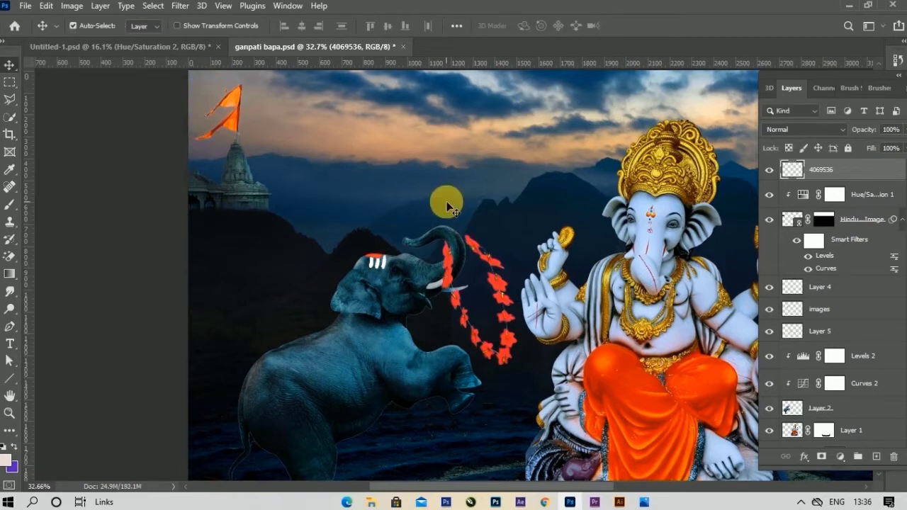
- Erase the flag's upper pennant with a size-50 Eraser at 100% opacity
{"action": "scroll", "coordinate": [205, 137], "scroll_direction": "up", "scroll_amount": 3}
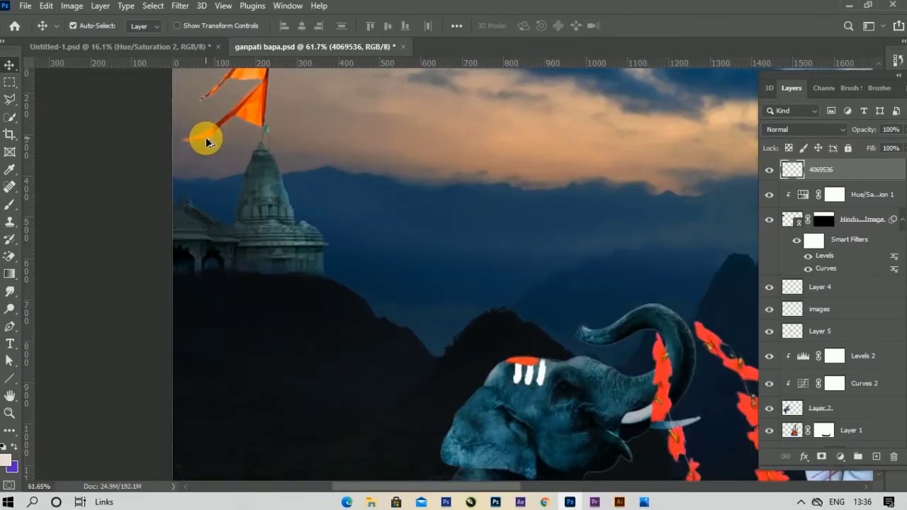
{"action": "right_click", "coordinate": [10, 256]}
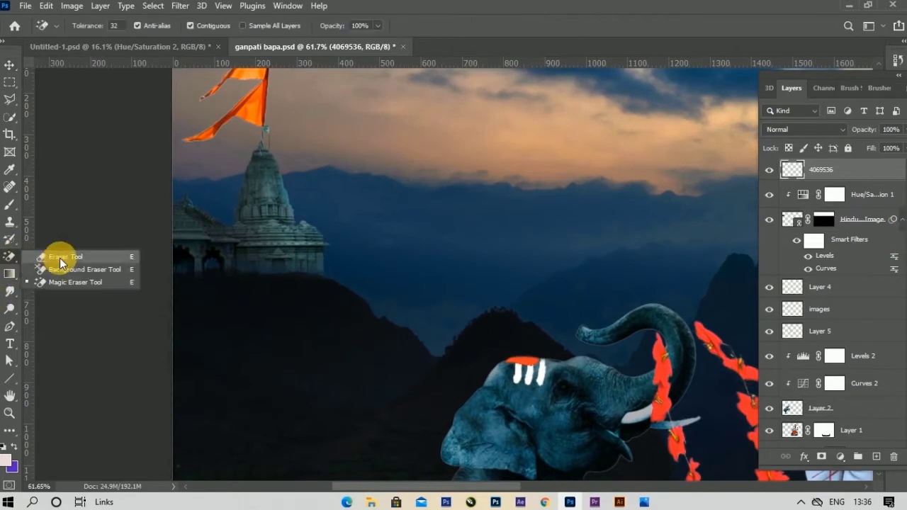
{"action": "left_click", "coordinate": [61, 257]}
{"action": "scroll", "coordinate": [273, 170], "scroll_direction": "up", "scroll_amount": 2}
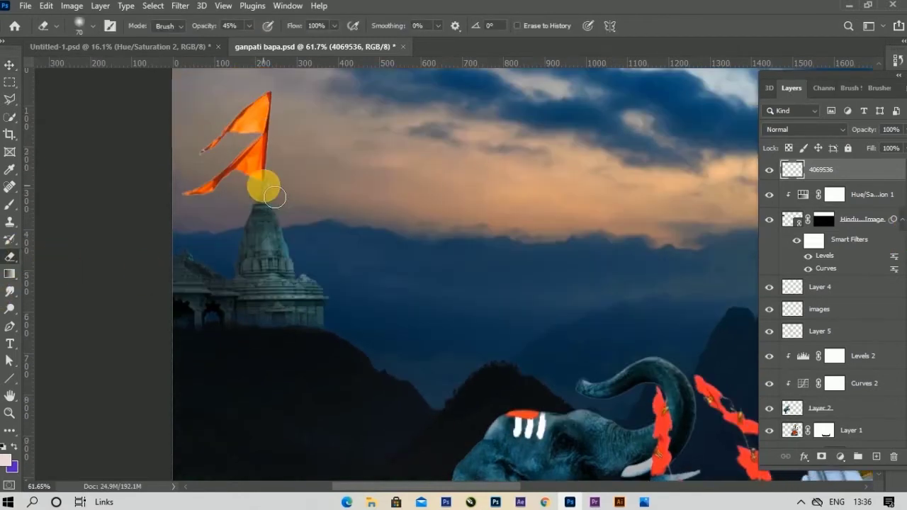
{"action": "scroll", "coordinate": [266, 177], "scroll_direction": "up", "scroll_amount": 2}
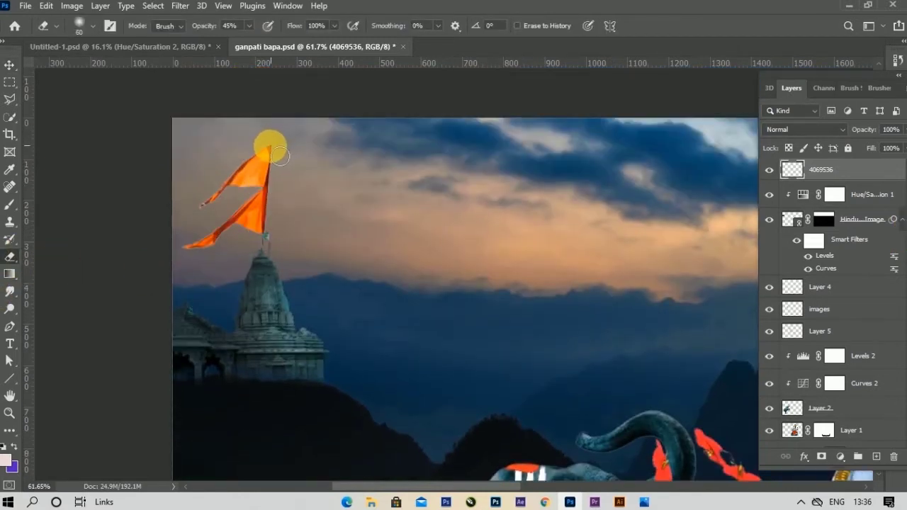
{"action": "key", "text": "bracketleft"}
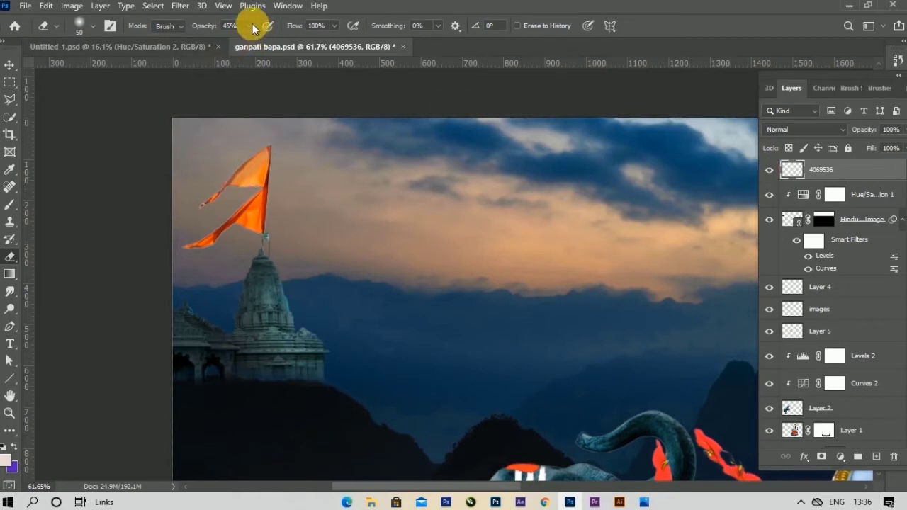
{"action": "key", "text": "0"}
{"action": "mouse_move", "coordinate": [197, 204]}
{"action": "left_mouse_down"}
{"action": "mouse_move", "coordinate": [312, 151]}
{"action": "mouse_move", "coordinate": [276, 148]}
{"action": "mouse_move", "coordinate": [255, 187]}
{"action": "mouse_move", "coordinate": [277, 170]}
{"action": "mouse_move", "coordinate": [265, 178]}
{"action": "left_mouse_up"}
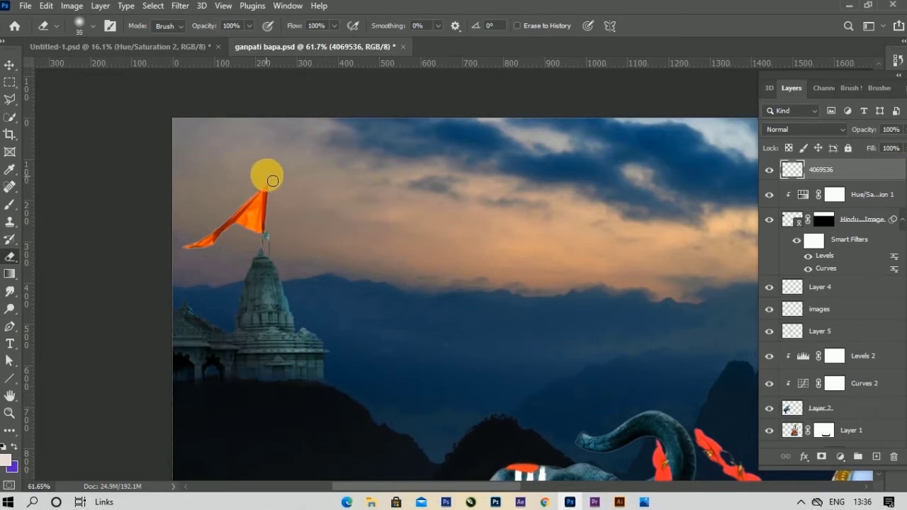
- Rotate the flag about -1.5° so its pole sits on the spire tip
{"action": "left_click", "coordinate": [9, 64]}
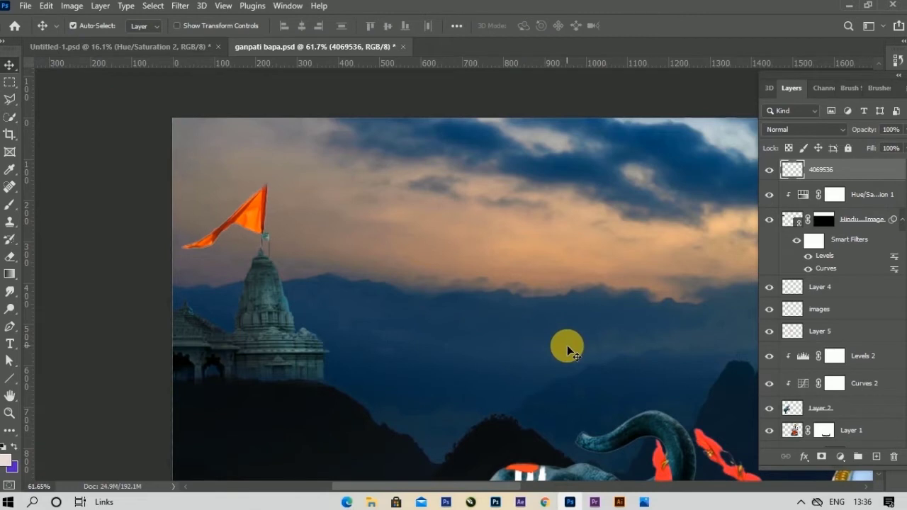
{"action": "key", "text": "ctrl+t"}
{"action": "left_click_drag", "start_coordinate": [352, 305], "coordinate": [355, 302]}
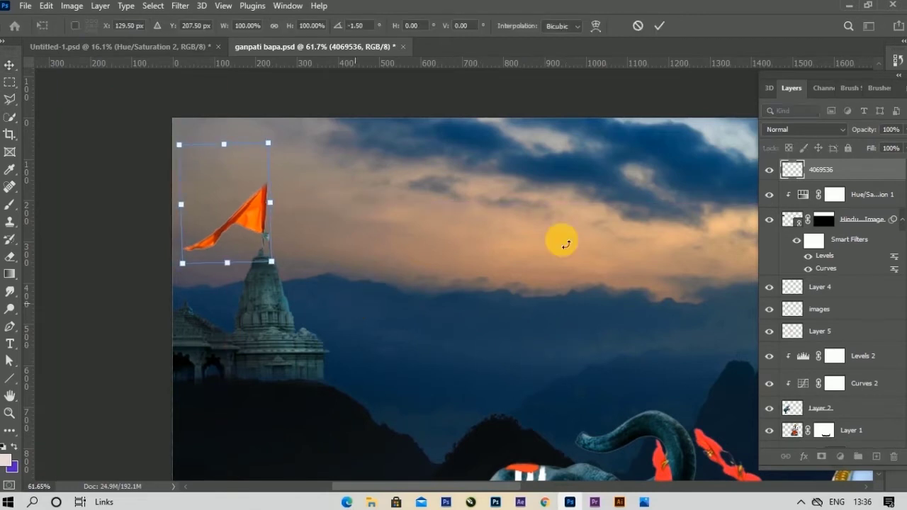
{"action": "left_click", "coordinate": [659, 26]}
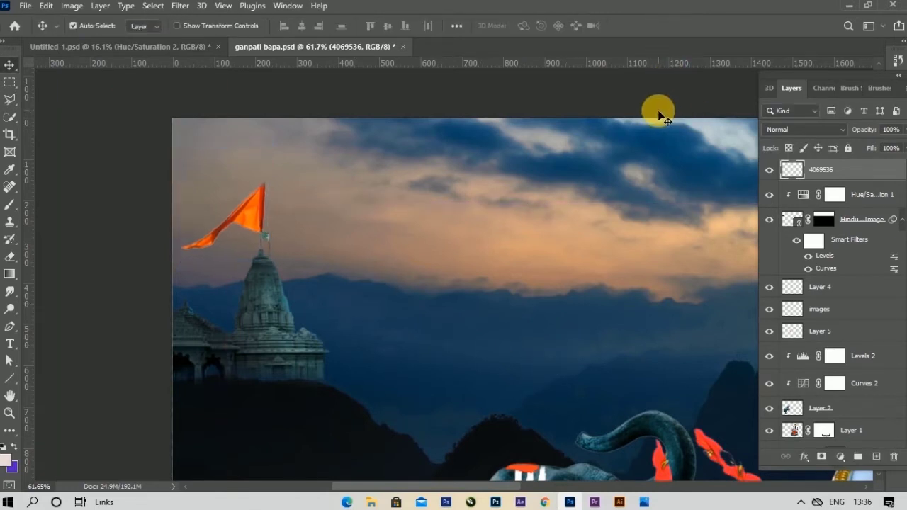
{"action": "left_click", "coordinate": [10, 256]}
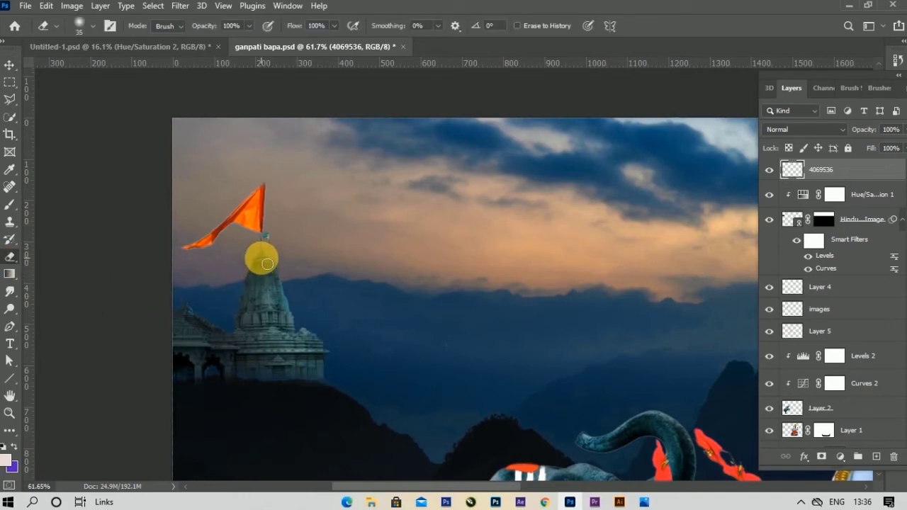
{"action": "left_click", "coordinate": [9, 66]}
- Darken the flag's midtones with a Curves adjustment
{"action": "left_click", "coordinate": [71, 6]}
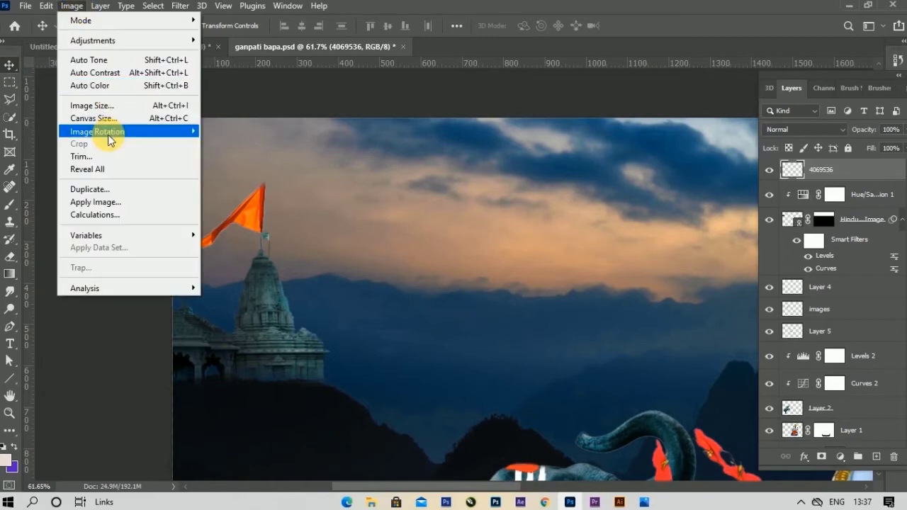
{"action": "mouse_move", "coordinate": [92, 40]}
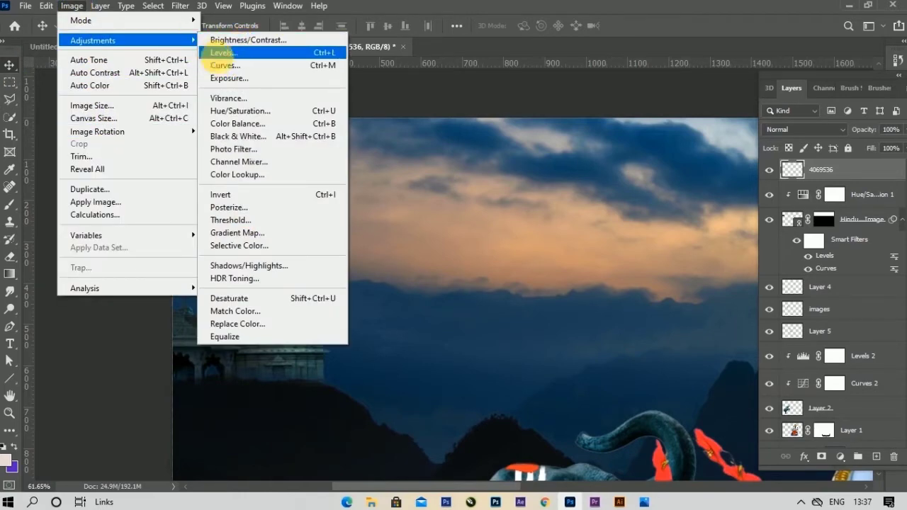
{"action": "left_click", "coordinate": [216, 64]}
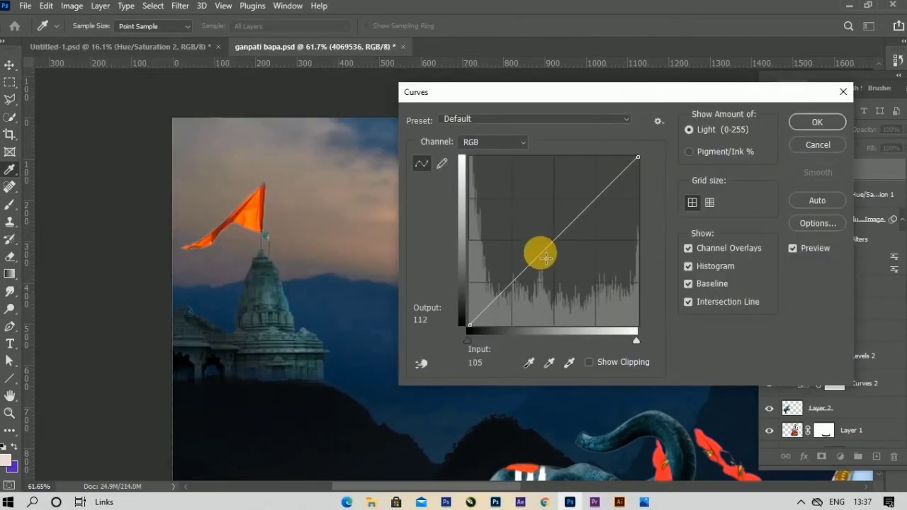
{"action": "mouse_move", "coordinate": [545, 257]}
{"action": "left_mouse_down"}
{"action": "mouse_move", "coordinate": [549, 274]}
{"action": "mouse_move", "coordinate": [569, 241]}
{"action": "left_mouse_up"}
{"action": "left_click", "coordinate": [822, 121]}
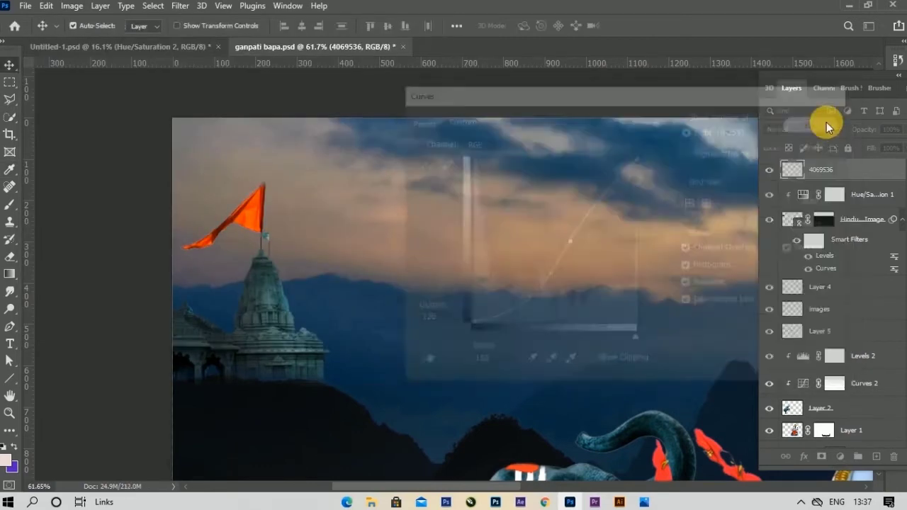
- Apply Color Balance of -77, +52, -92 to the flag
{"action": "left_click", "coordinate": [71, 6]}
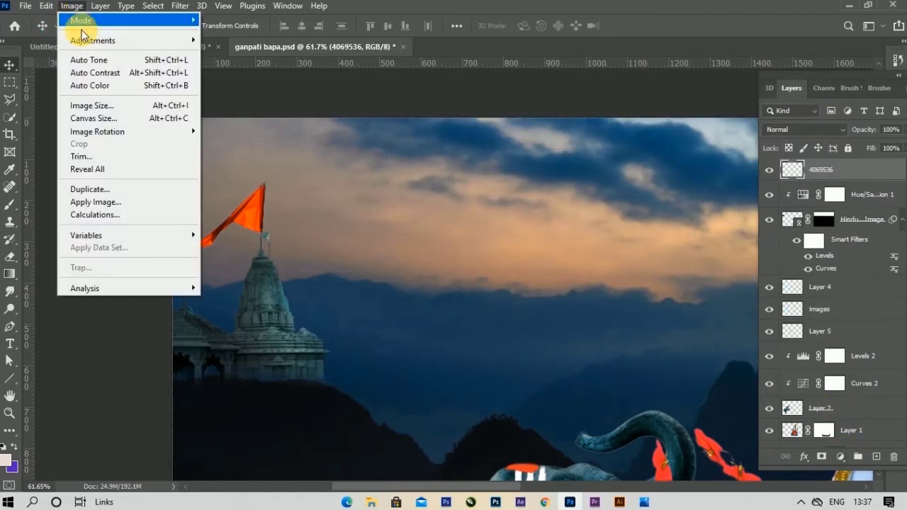
{"action": "mouse_move", "coordinate": [92, 40]}
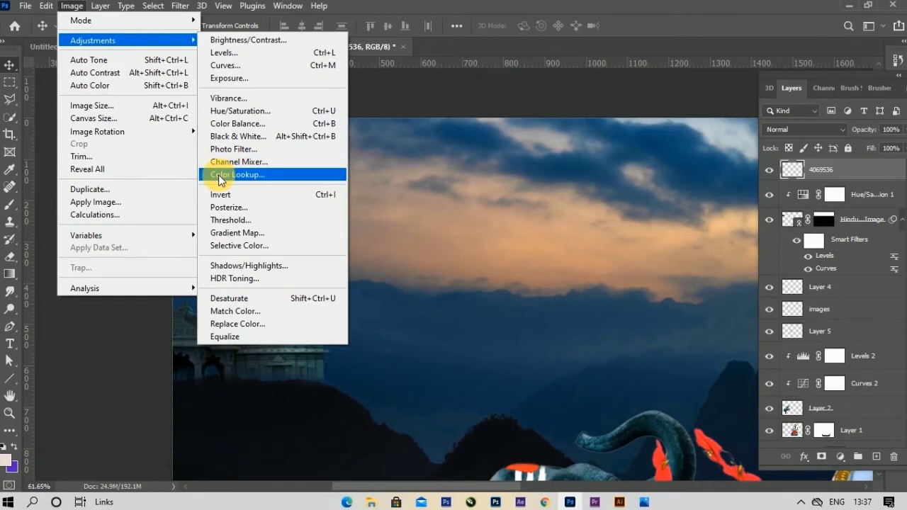
{"action": "left_click", "coordinate": [227, 123]}
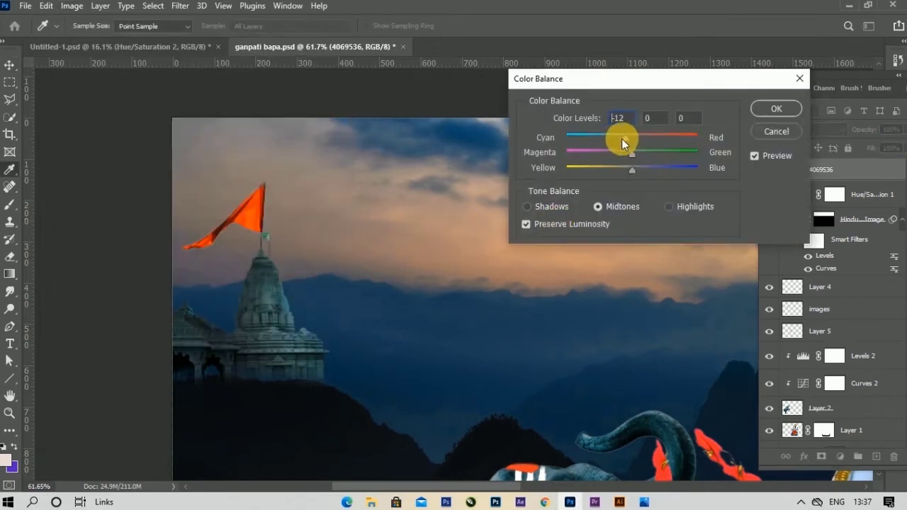
{"action": "mouse_move", "coordinate": [621, 138]}
{"action": "left_mouse_down"}
{"action": "mouse_move", "coordinate": [609, 139]}
{"action": "mouse_move", "coordinate": [667, 156]}
{"action": "mouse_move", "coordinate": [637, 172]}
{"action": "mouse_move", "coordinate": [700, 172]}
{"action": "mouse_move", "coordinate": [573, 177]}
{"action": "left_mouse_up"}
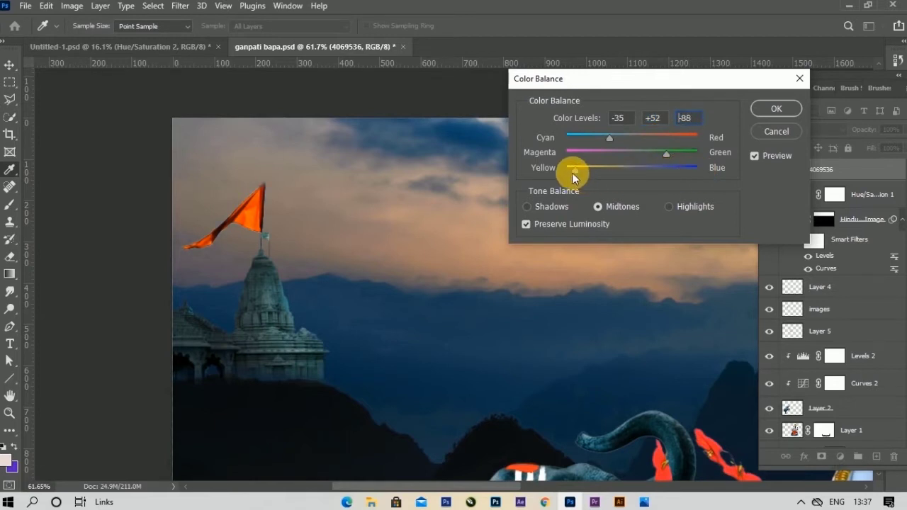
{"action": "left_click", "coordinate": [663, 153]}
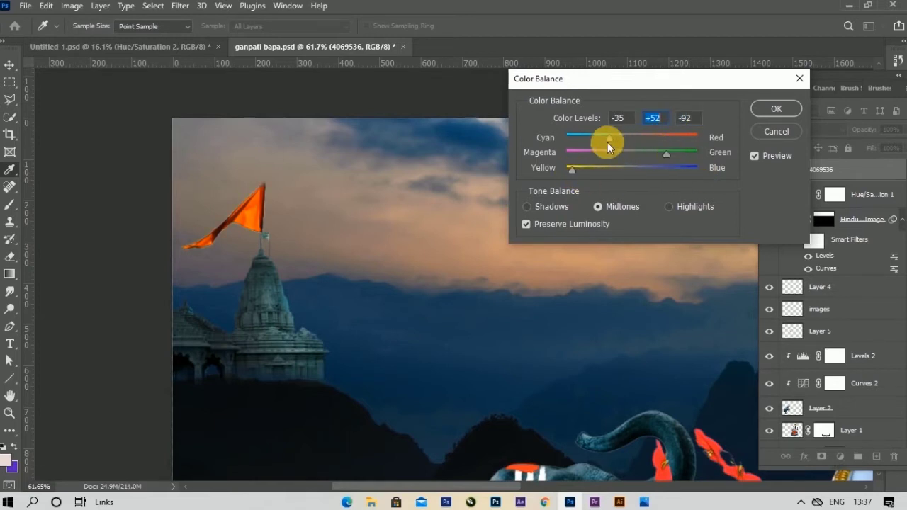
{"action": "left_click_drag", "start_coordinate": [576, 137], "coordinate": [582, 137]}
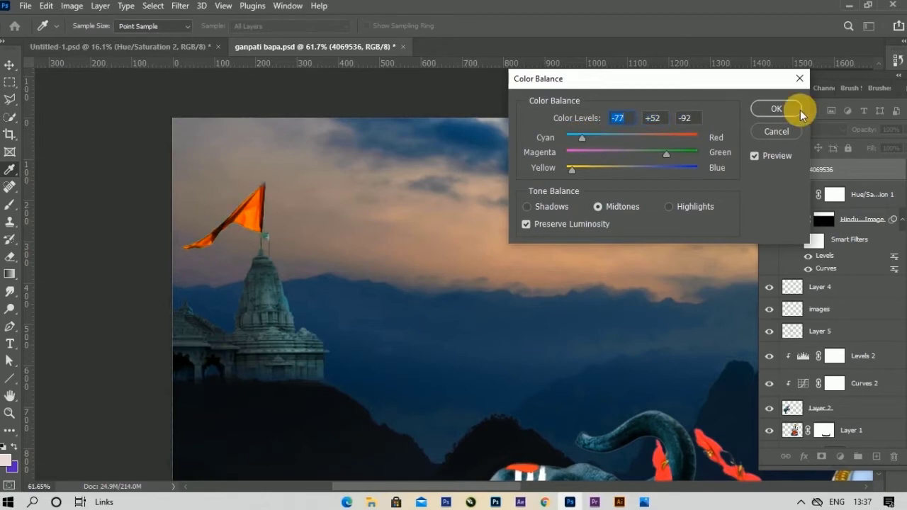
{"action": "left_click", "coordinate": [777, 110]}
{"action": "scroll", "coordinate": [276, 233], "scroll_direction": "down", "scroll_amount": 3}
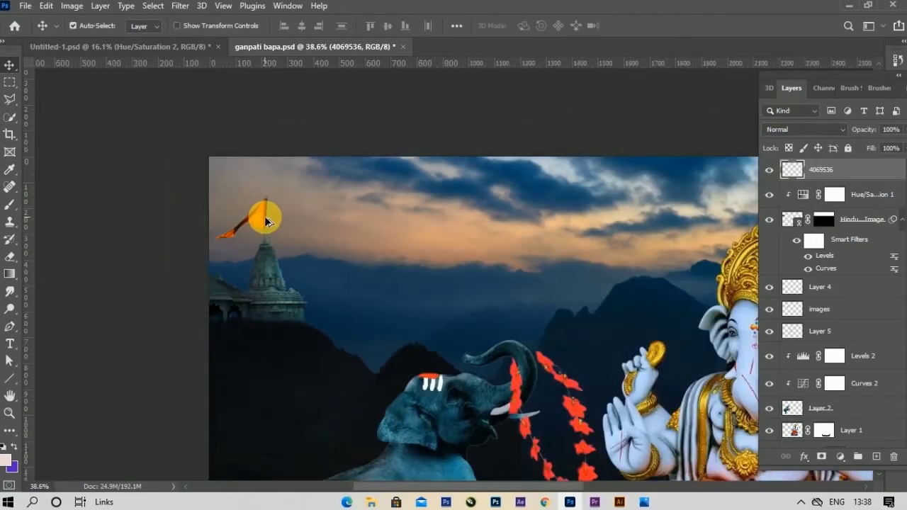
{"action": "scroll", "coordinate": [327, 294], "scroll_direction": "down", "scroll_amount": 2}
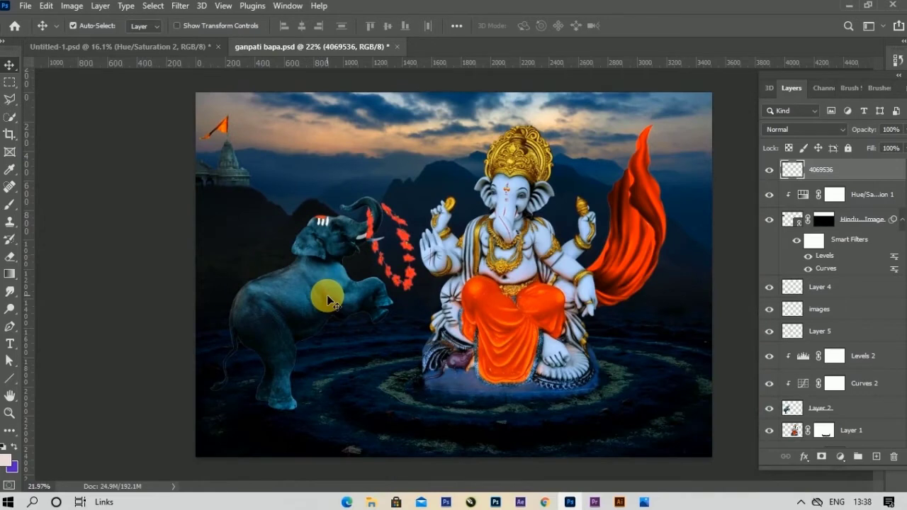
- Select the Ganesha layer and scale it down to about 93%
{"action": "scroll", "coordinate": [461, 272], "scroll_direction": "down", "scroll_amount": 1}
{"action": "left_click", "coordinate": [506, 276]}
{"action": "key", "text": "ctrl+t"}
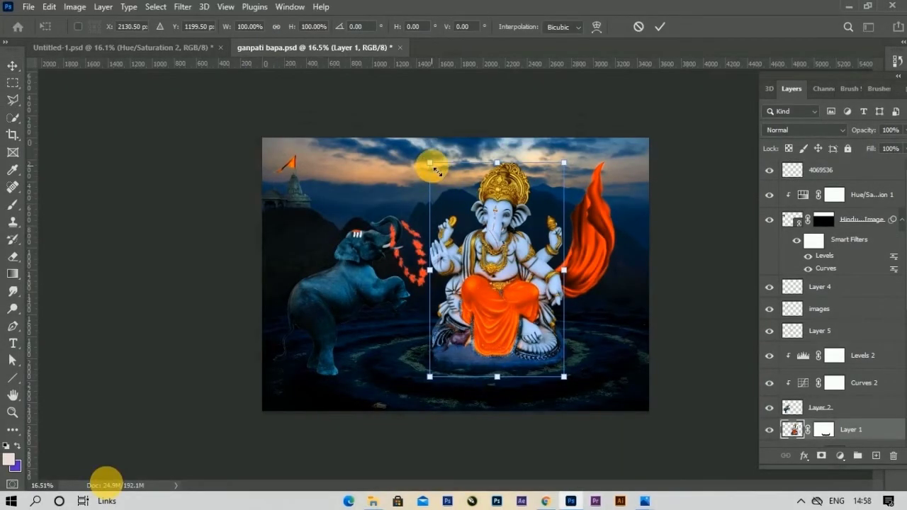
{"action": "left_click_drag", "start_coordinate": [430, 163], "coordinate": [433, 169]}
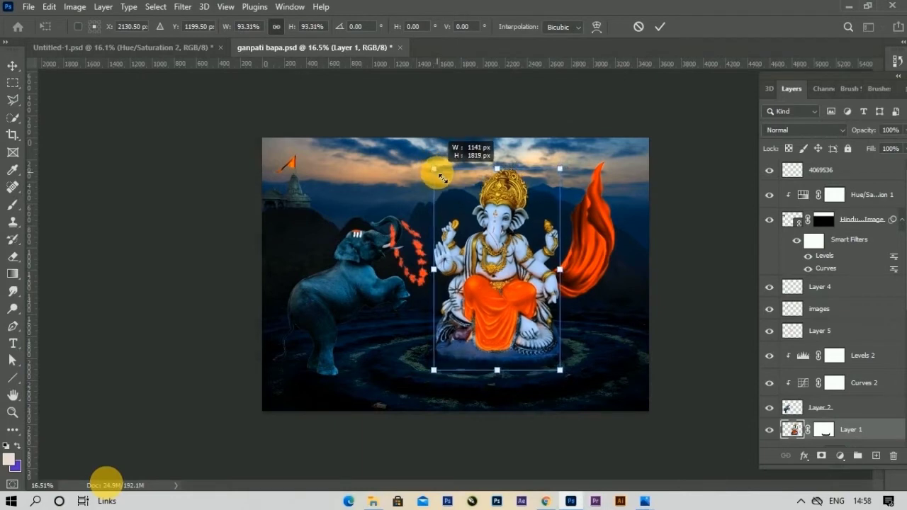
- Nudge Ganesha left and down onto the glowing platform and commit
{"action": "key", "text": "shift+Down"}
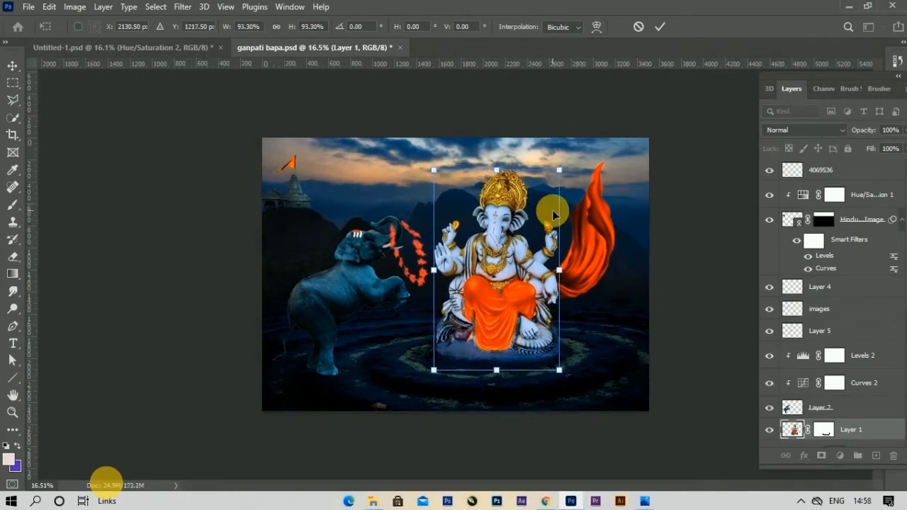
{"action": "key", "text": "shift+Down"}
{"action": "key", "text": "Down"}
{"action": "key", "text": "Left"}
{"action": "key", "text": "Down"}
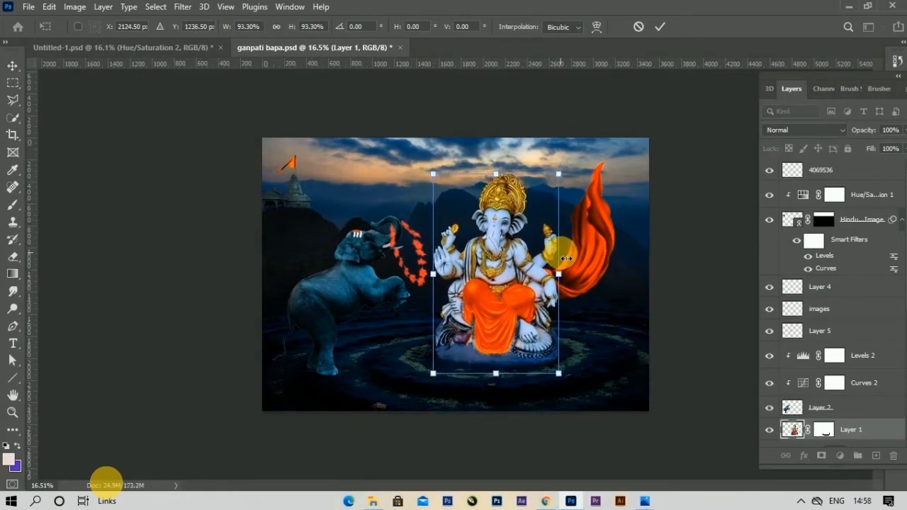
{"action": "key", "text": "Left"}
{"action": "key", "text": "Down"}
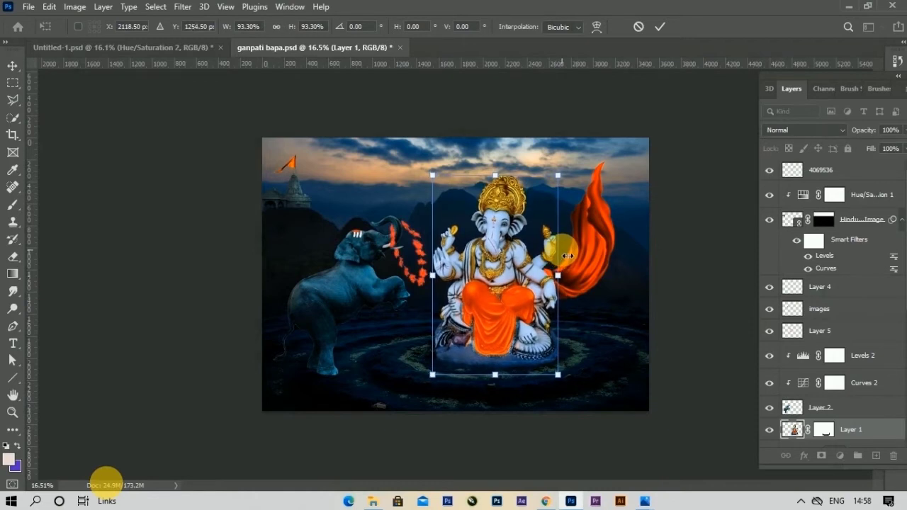
{"action": "left_click", "coordinate": [659, 27]}
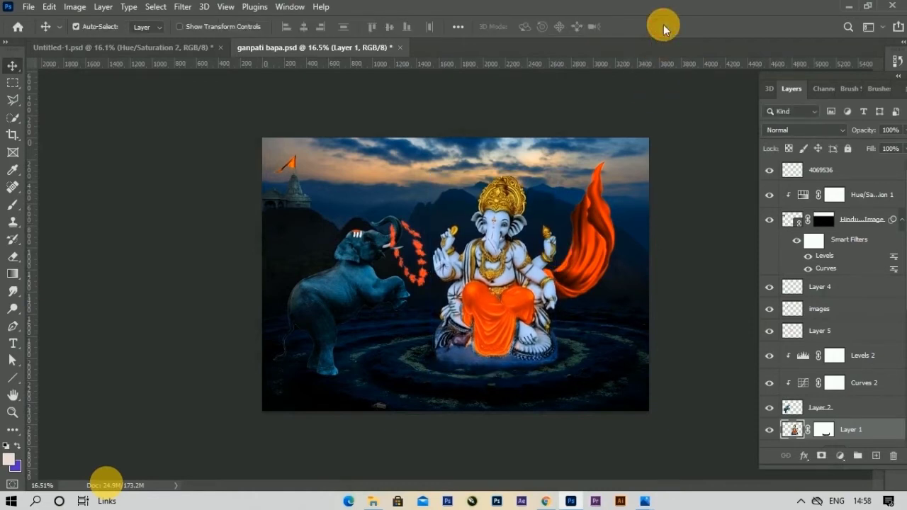
{"action": "scroll", "coordinate": [670, 283], "scroll_direction": "up", "scroll_amount": 1}
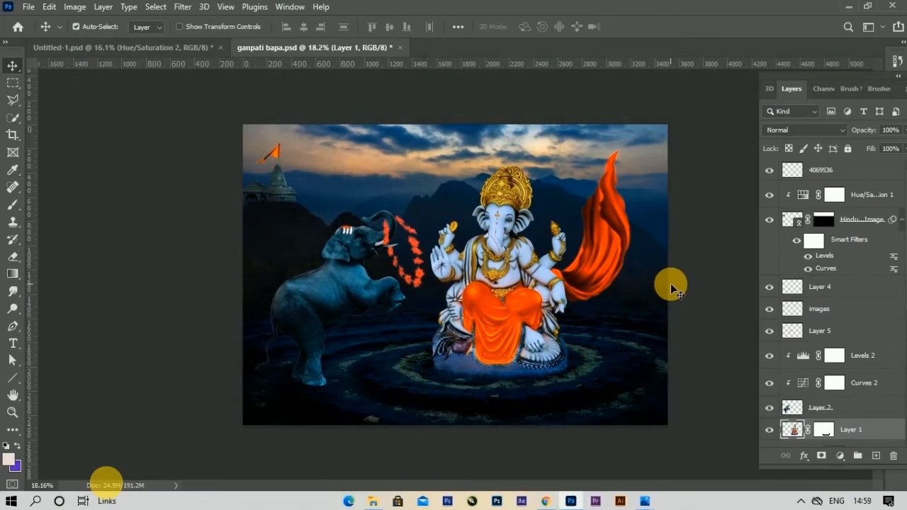
- Place the rock image embedded, convert it to a layer, and erase its white background
{"action": "left_click", "coordinate": [28, 6]}
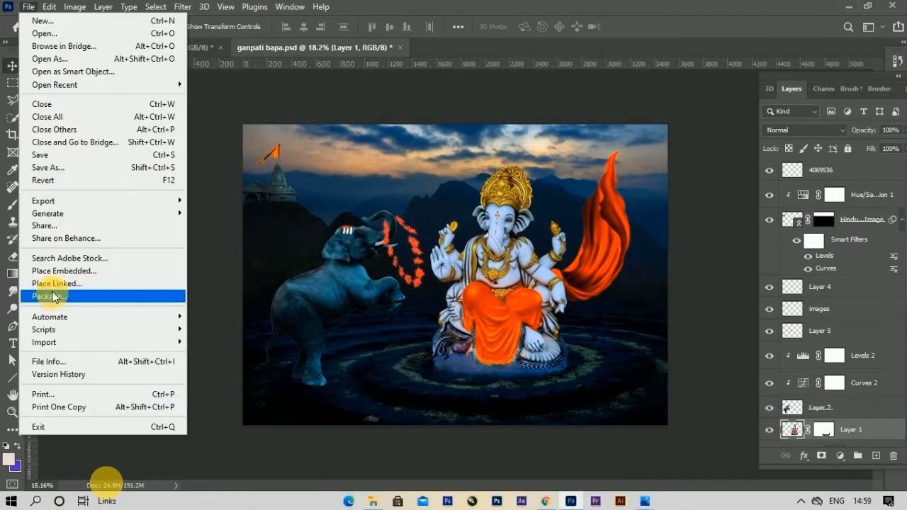
{"action": "left_click", "coordinate": [57, 283]}
{"action": "left_click", "coordinate": [637, 28]}
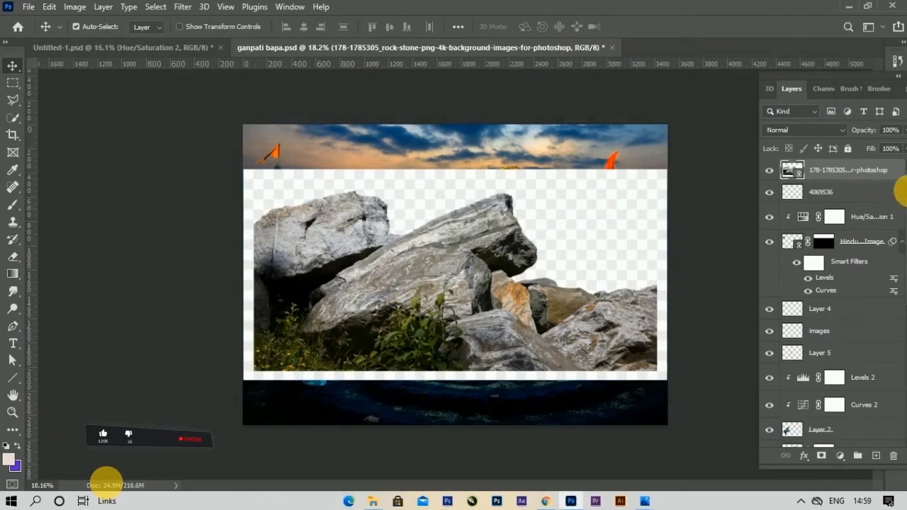
{"action": "right_click", "coordinate": [886, 172]}
{"action": "left_click", "coordinate": [798, 270]}
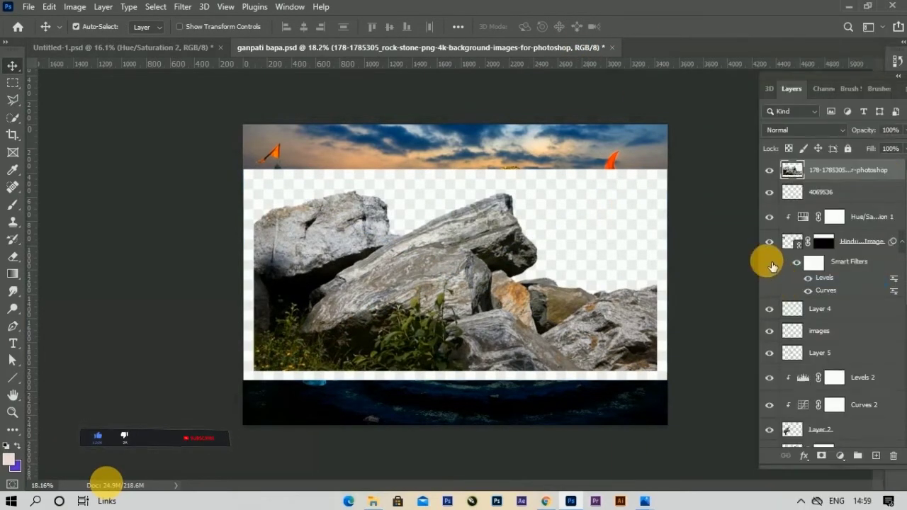
{"action": "right_click", "coordinate": [13, 256]}
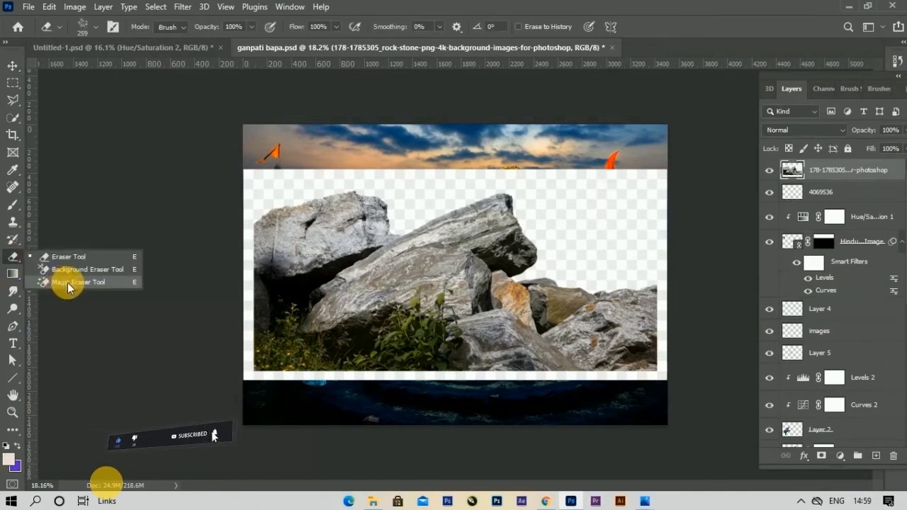
{"action": "left_click", "coordinate": [68, 282]}
{"action": "left_click", "coordinate": [605, 239]}
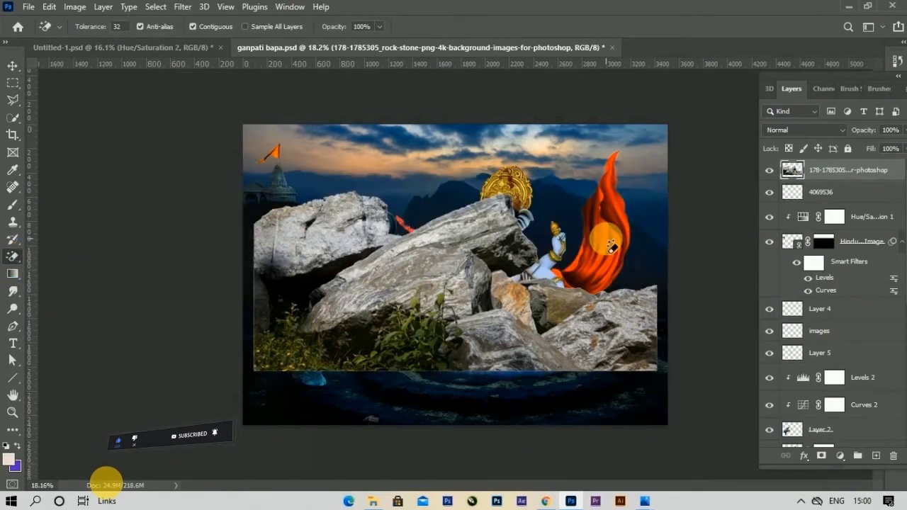
- Scale the rocks to about 29% and move them to the bottom-left corner
{"action": "left_click", "coordinate": [13, 65]}
{"action": "left_click_drag", "start_coordinate": [371, 311], "coordinate": [407, 340]}
{"action": "key", "text": "ctrl+t"}
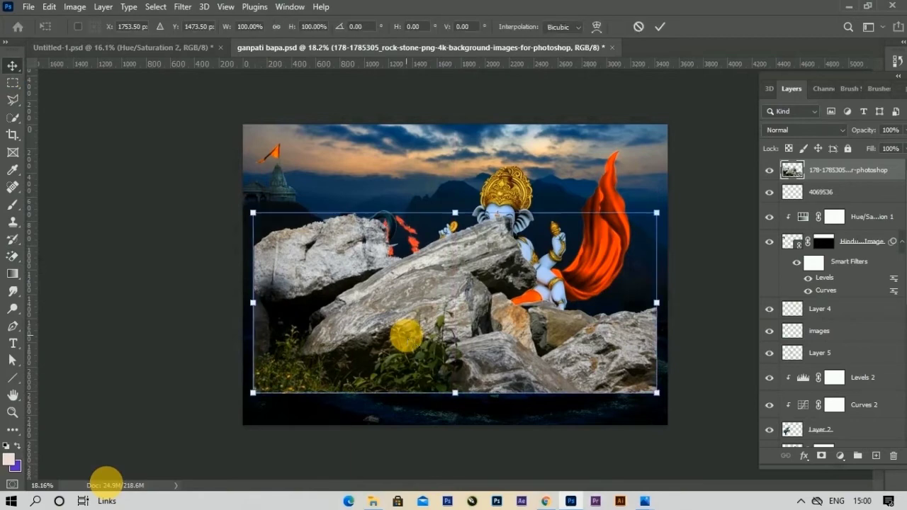
{"action": "left_click_drag", "start_coordinate": [657, 392], "coordinate": [512, 327]}
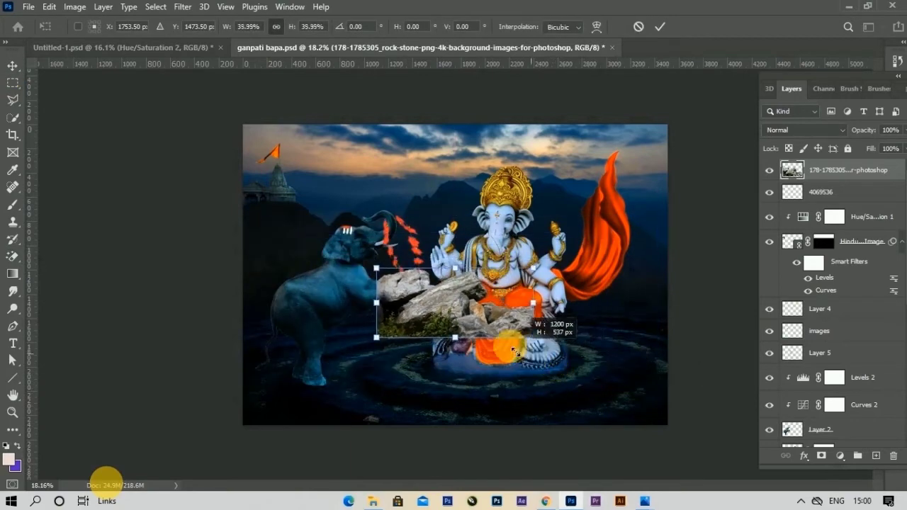
{"action": "left_click_drag", "start_coordinate": [456, 306], "coordinate": [300, 401]}
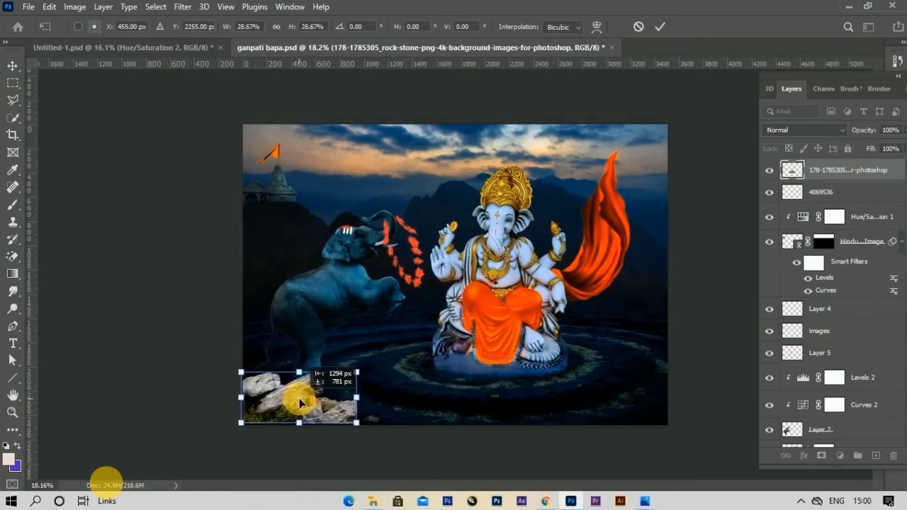
- Warp the rocks, bending their right side down and outward
{"action": "right_click", "coordinate": [344, 414]}
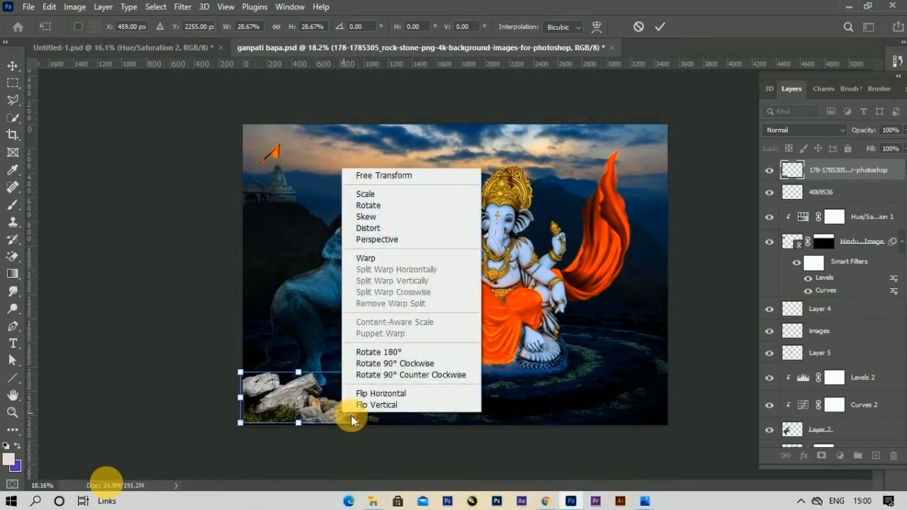
{"action": "left_click", "coordinate": [368, 258]}
{"action": "left_click_drag", "start_coordinate": [357, 402], "coordinate": [368, 430]}
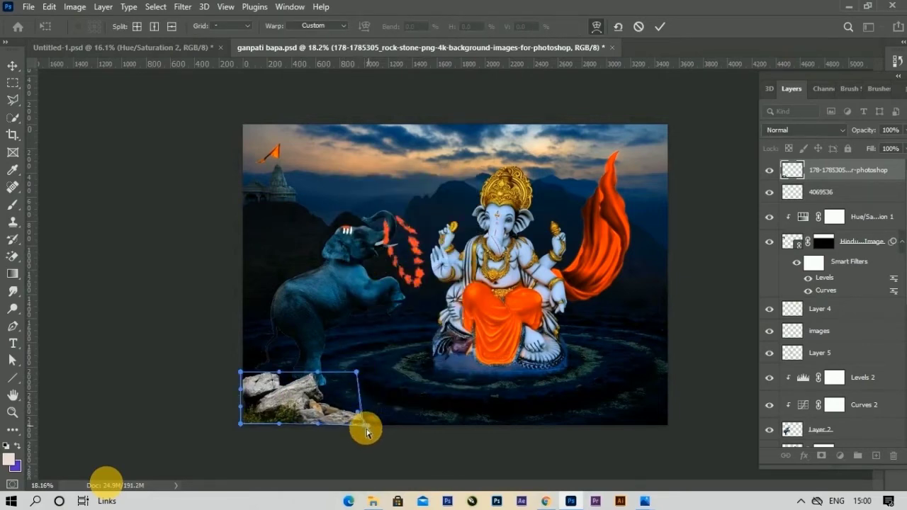
{"action": "left_click", "coordinate": [659, 26]}
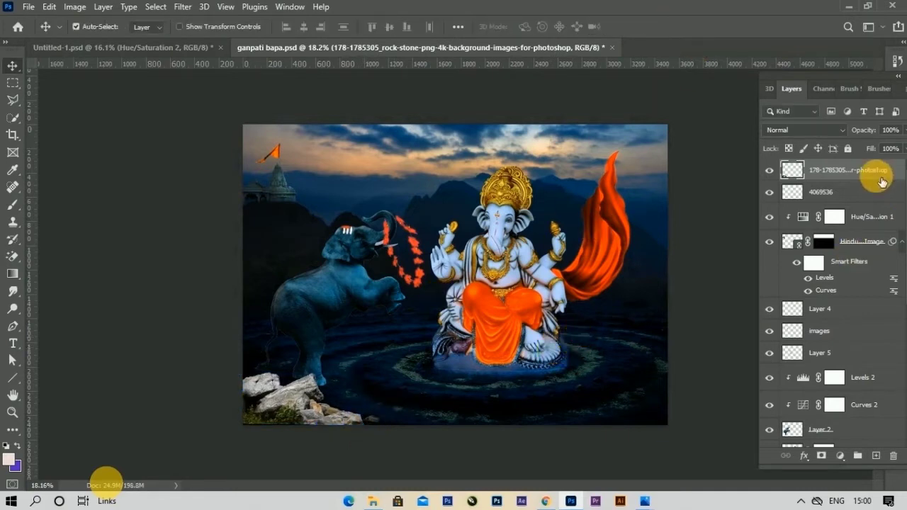
{"action": "left_click", "coordinate": [74, 8]}
{"action": "mouse_move", "coordinate": [96, 41]}
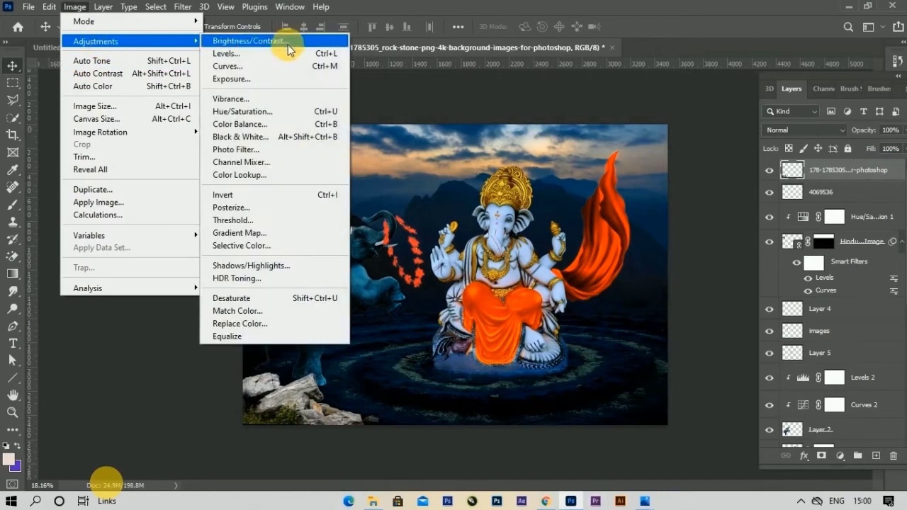
- Darken the rocks by pulling their Curves down
{"action": "left_click", "coordinate": [225, 67]}
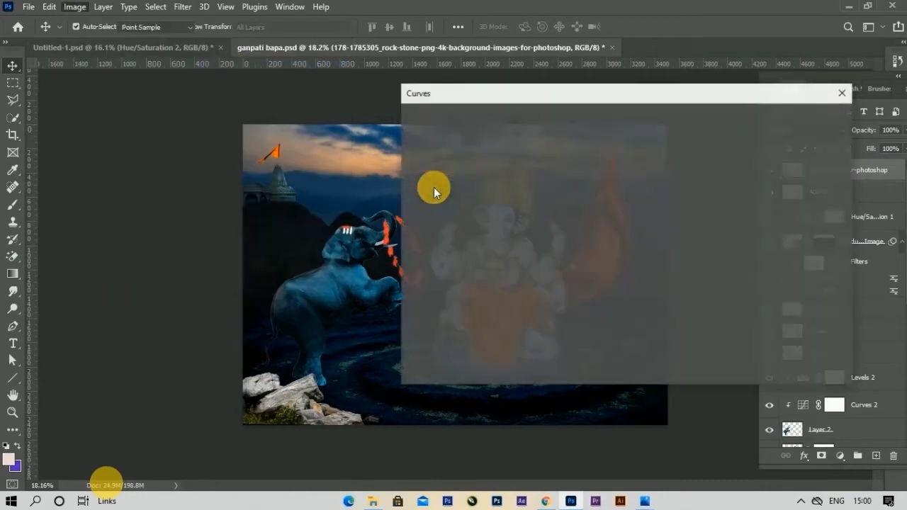
{"action": "left_click", "coordinate": [528, 269]}
{"action": "left_click_drag", "start_coordinate": [530, 286], "coordinate": [533, 295]}
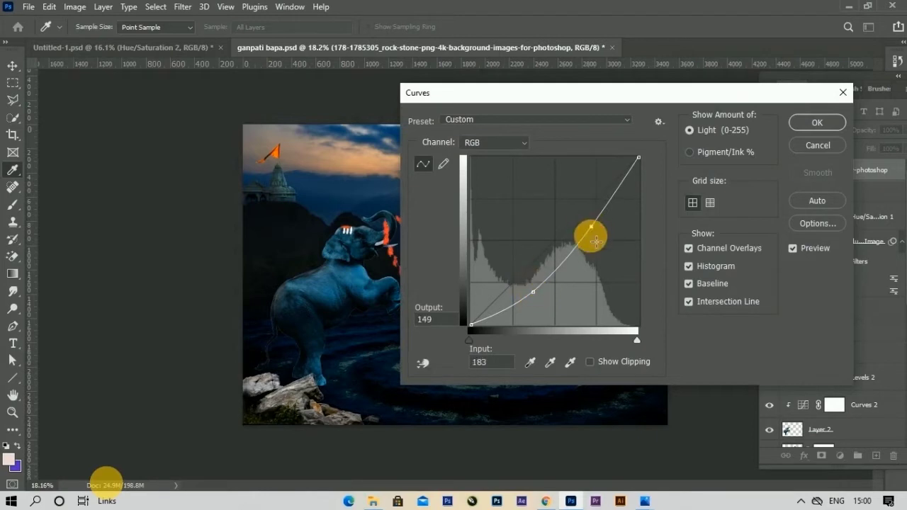
{"action": "left_click_drag", "start_coordinate": [591, 235], "coordinate": [590, 240]}
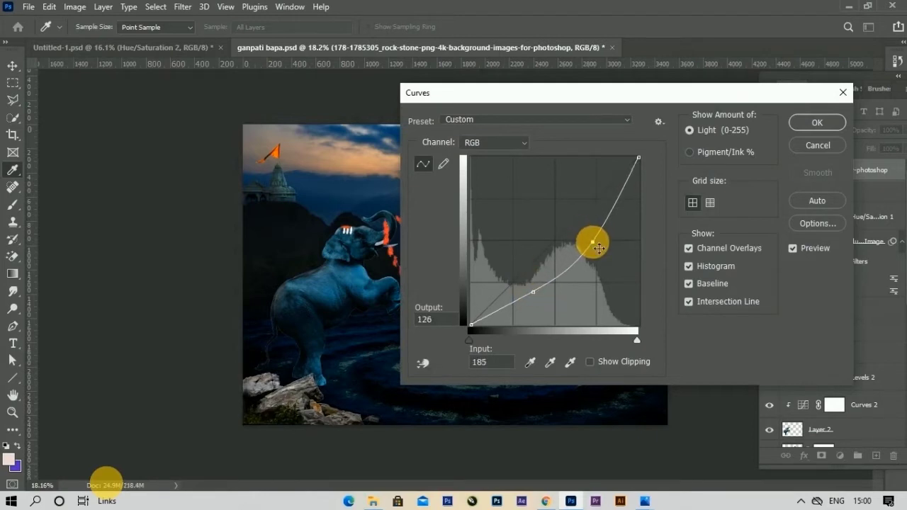
{"action": "left_click", "coordinate": [813, 124]}
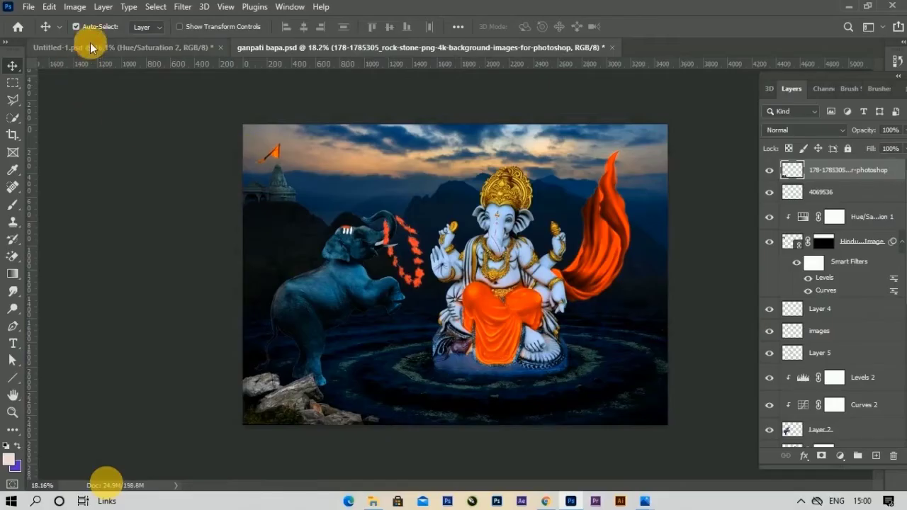
- Lower the rocks' Levels output white to 170
{"action": "left_click", "coordinate": [74, 6]}
{"action": "left_click", "coordinate": [238, 54]}
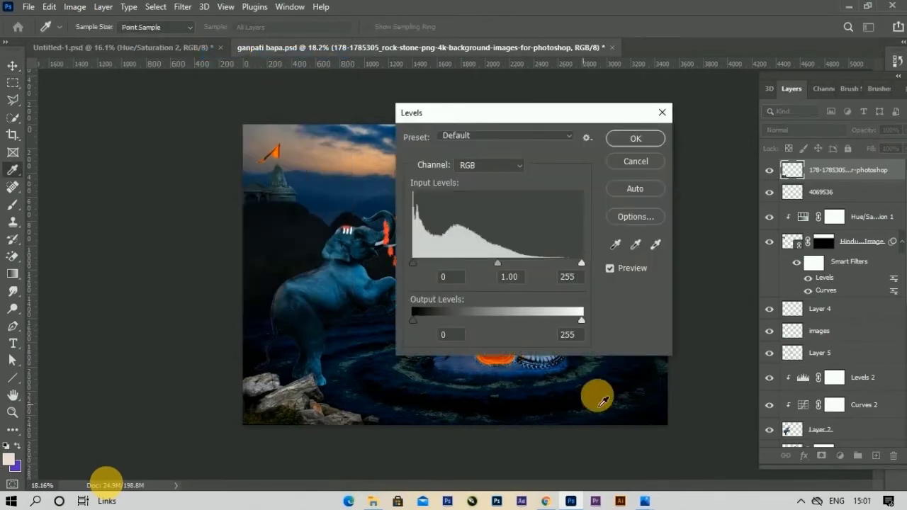
{"action": "left_click_drag", "start_coordinate": [560, 325], "coordinate": [532, 320]}
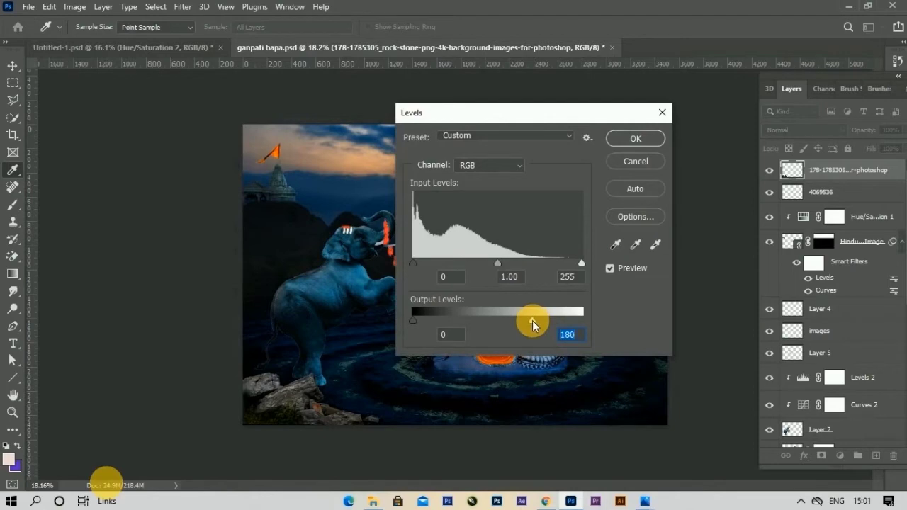
{"action": "left_click", "coordinate": [637, 138]}
- Set the rocks' Hue/Saturation to -100 saturation and -16 lightness
{"action": "left_click", "coordinate": [74, 7]}
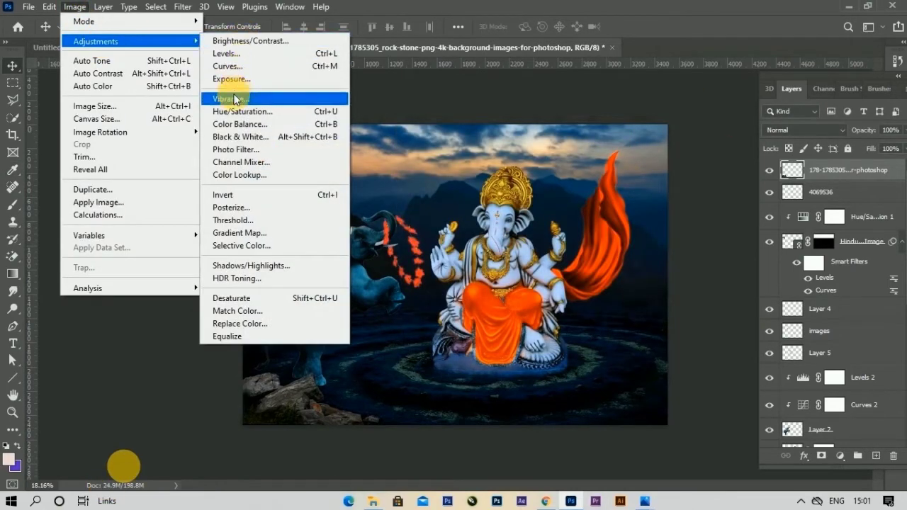
{"action": "left_click", "coordinate": [240, 112]}
{"action": "left_click_drag", "start_coordinate": [250, 144], "coordinate": [643, 96]}
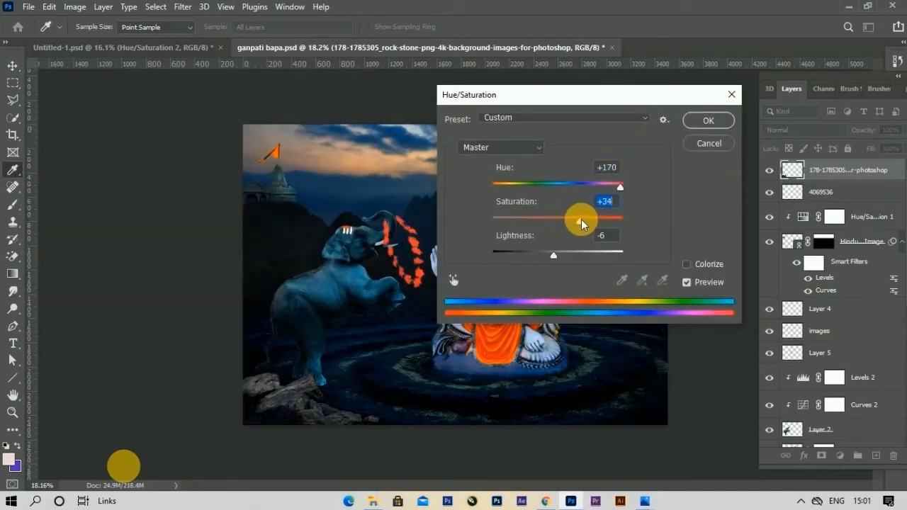
{"action": "key", "text": "Tab"}
{"action": "key", "text": "Down"}
{"action": "key", "text": "Down"}
{"action": "key", "text": "Down"}
{"action": "key", "text": "Down"}
{"action": "key", "text": "Down"}
{"action": "key", "text": "Down"}
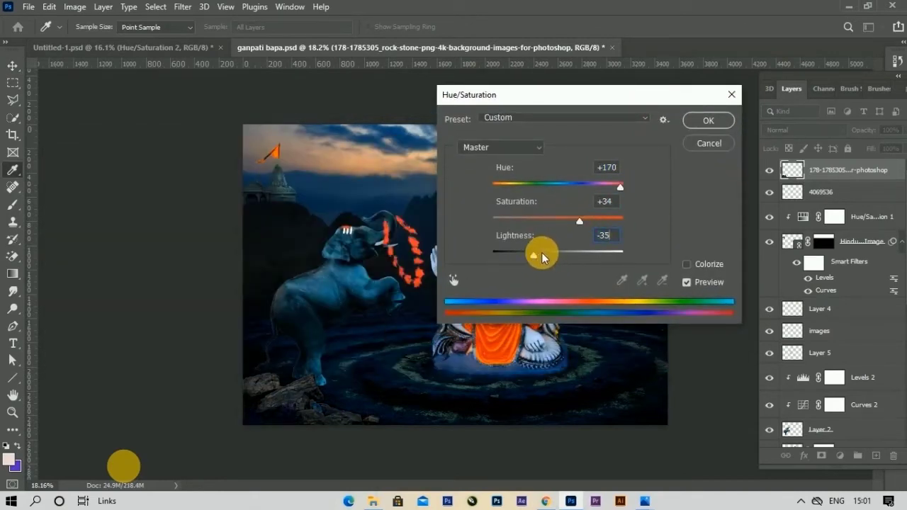
{"action": "left_click", "coordinate": [492, 221]}
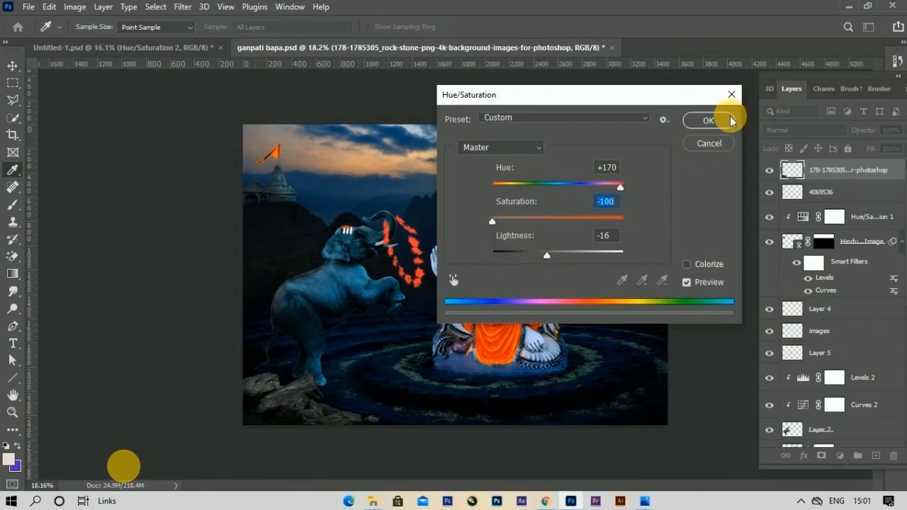
{"action": "left_click", "coordinate": [708, 120]}
- Place a second rock image, convert it to a layer, and erase its white background
{"action": "left_click", "coordinate": [29, 7]}
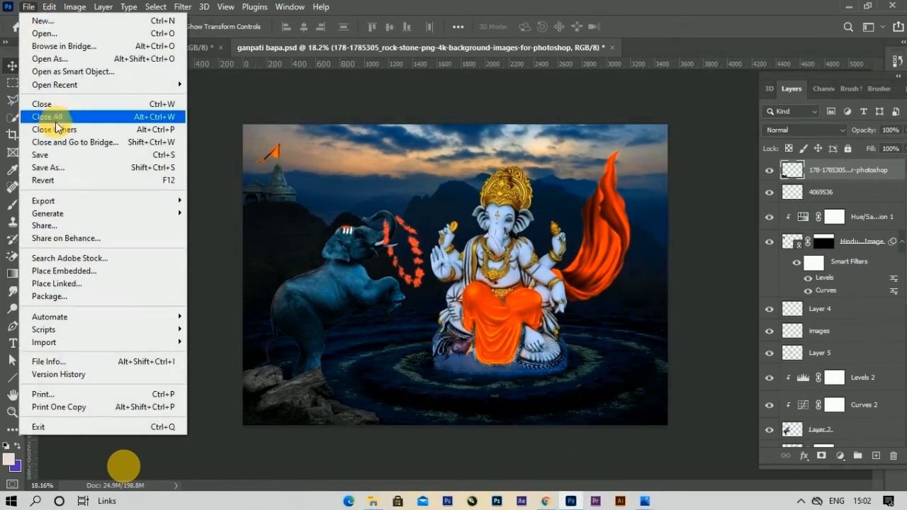
{"action": "left_click", "coordinate": [72, 284]}
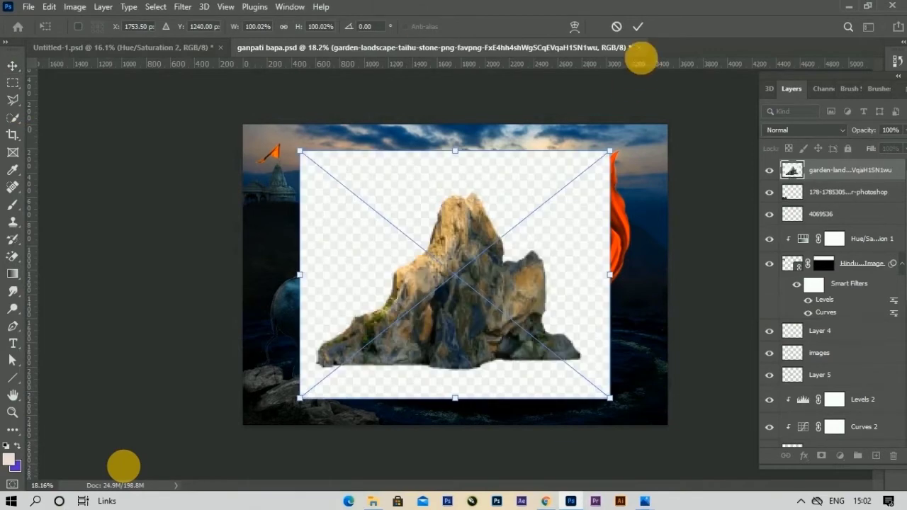
{"action": "left_click", "coordinate": [638, 26]}
{"action": "right_click", "coordinate": [864, 171]}
{"action": "left_click", "coordinate": [730, 282]}
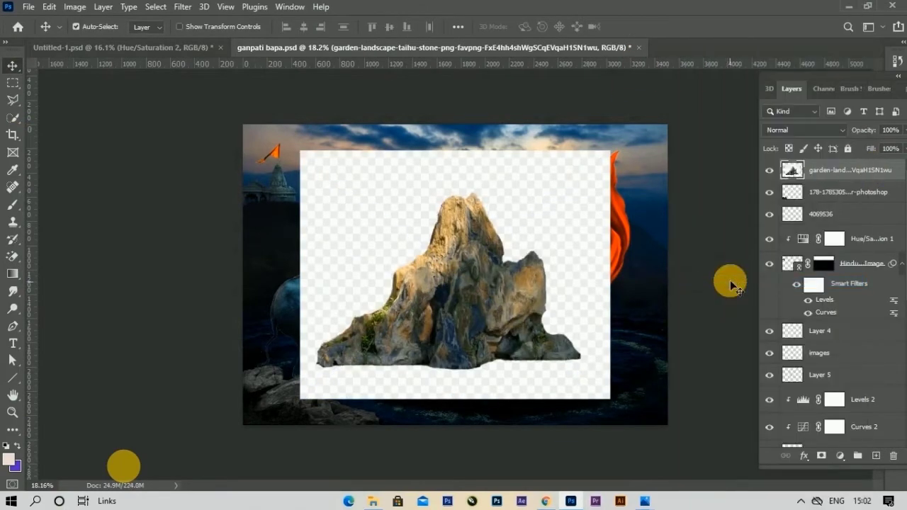
{"action": "left_click", "coordinate": [12, 256]}
{"action": "left_click", "coordinate": [343, 267]}
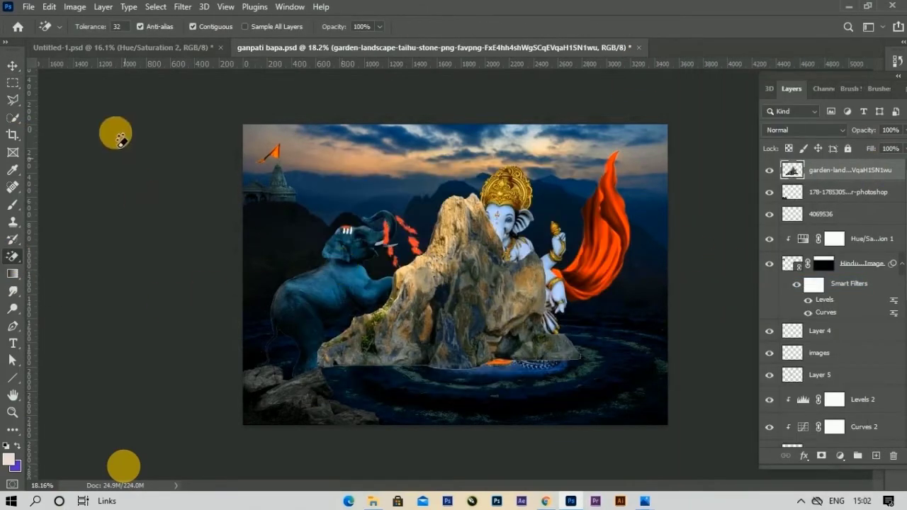
- Scale the rock to about 63% and tuck it into the lower-right corner
{"action": "left_click", "coordinate": [13, 65]}
{"action": "mouse_move", "coordinate": [464, 305]}
{"action": "left_mouse_down"}
{"action": "mouse_move", "coordinate": [550, 366]}
{"action": "mouse_move", "coordinate": [635, 385]}
{"action": "left_mouse_up"}
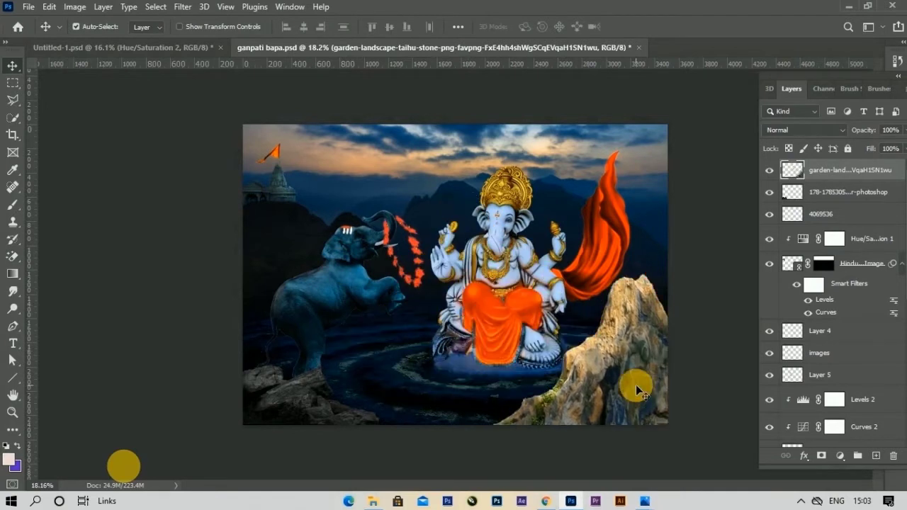
{"action": "key", "text": "ctrl+t"}
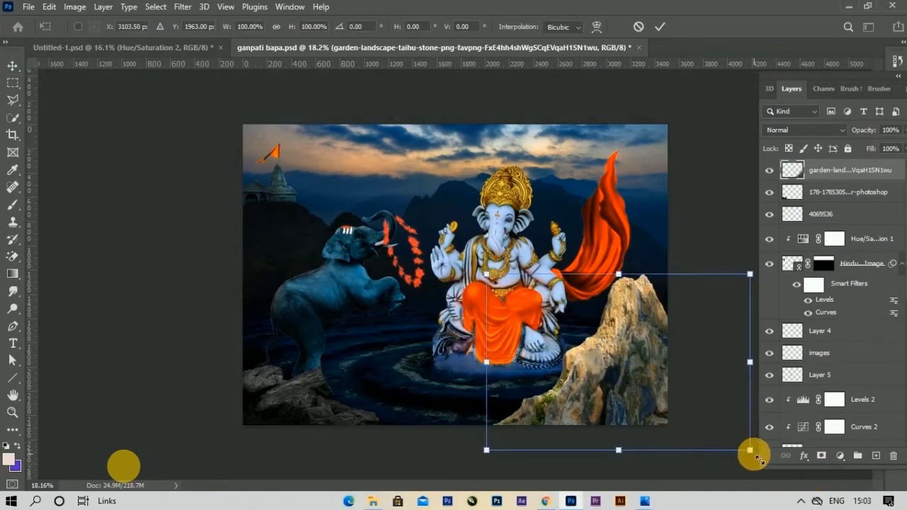
{"action": "left_click_drag", "start_coordinate": [749, 450], "coordinate": [714, 427]}
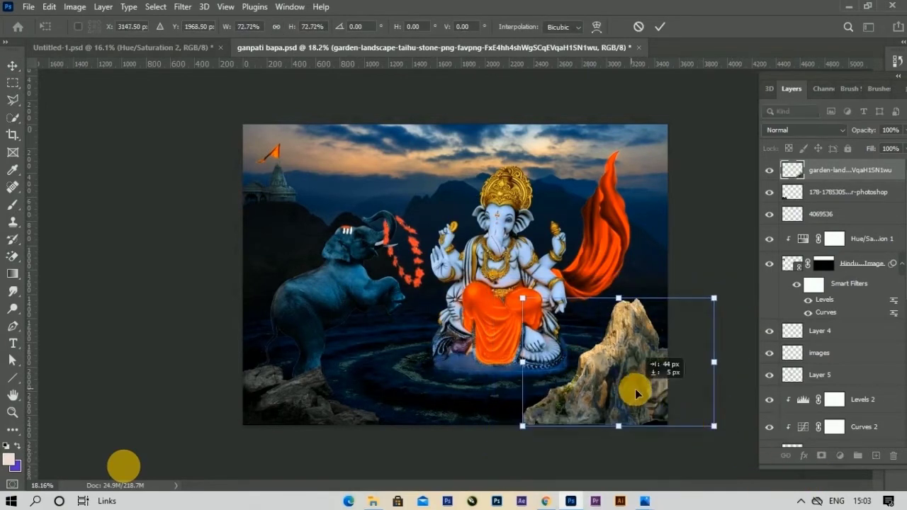
{"action": "left_click_drag", "start_coordinate": [634, 388], "coordinate": [660, 394]}
{"action": "left_click_drag", "start_coordinate": [738, 432], "coordinate": [732, 423]}
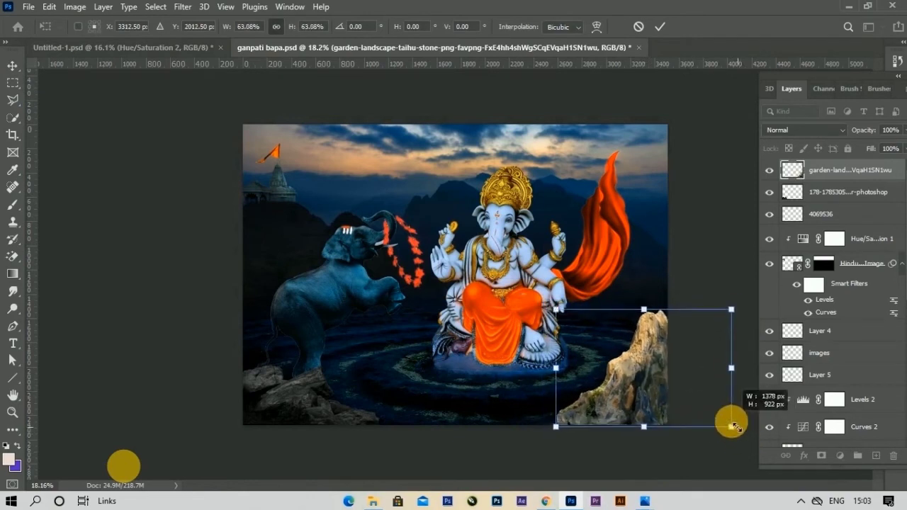
{"action": "mouse_move", "coordinate": [633, 380]}
{"action": "left_mouse_down"}
{"action": "mouse_move", "coordinate": [641, 395]}
{"action": "mouse_move", "coordinate": [641, 375]}
{"action": "mouse_move", "coordinate": [626, 380]}
{"action": "mouse_move", "coordinate": [630, 388]}
{"action": "left_mouse_up"}
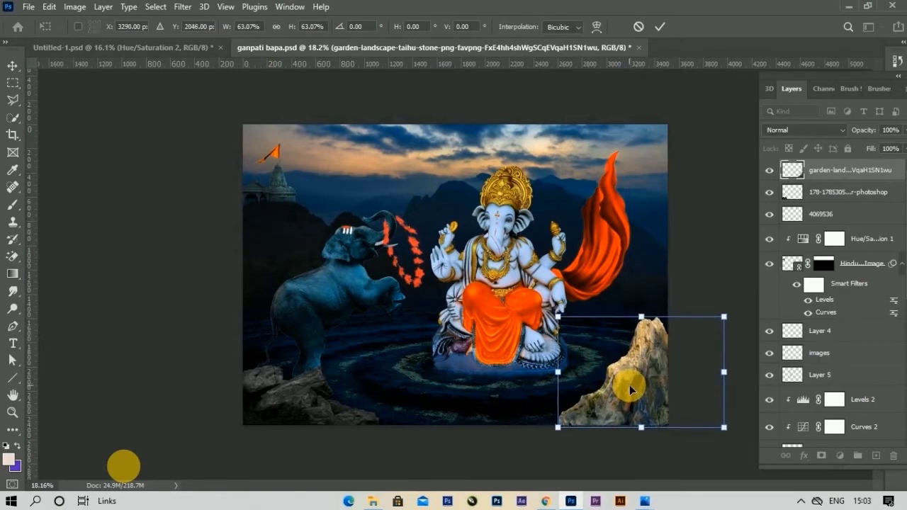
{"action": "left_click", "coordinate": [659, 26]}
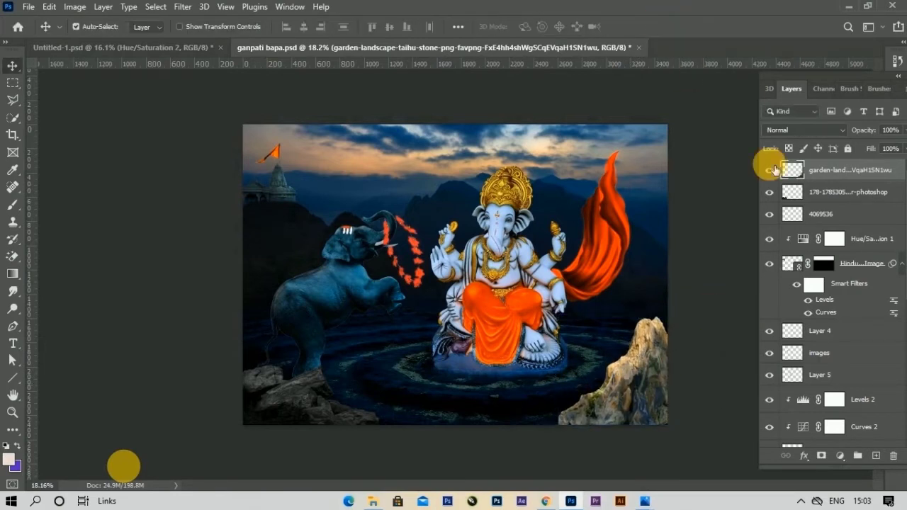
- Darken the taihu stone with a Curves adjustment while keeping its highlights
{"action": "left_click", "coordinate": [71, 10]}
{"action": "mouse_move", "coordinate": [96, 41]}
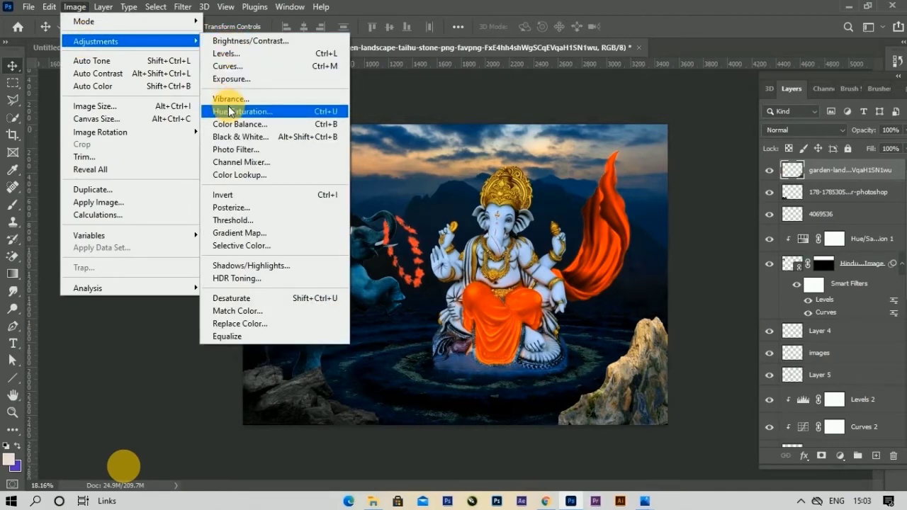
{"action": "left_click", "coordinate": [226, 65]}
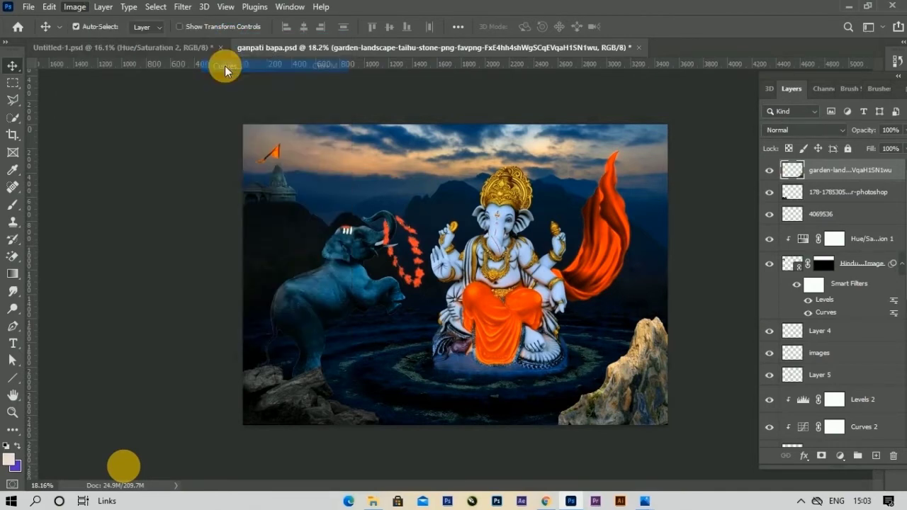
{"action": "left_click_drag", "start_coordinate": [652, 99], "coordinate": [308, 73]}
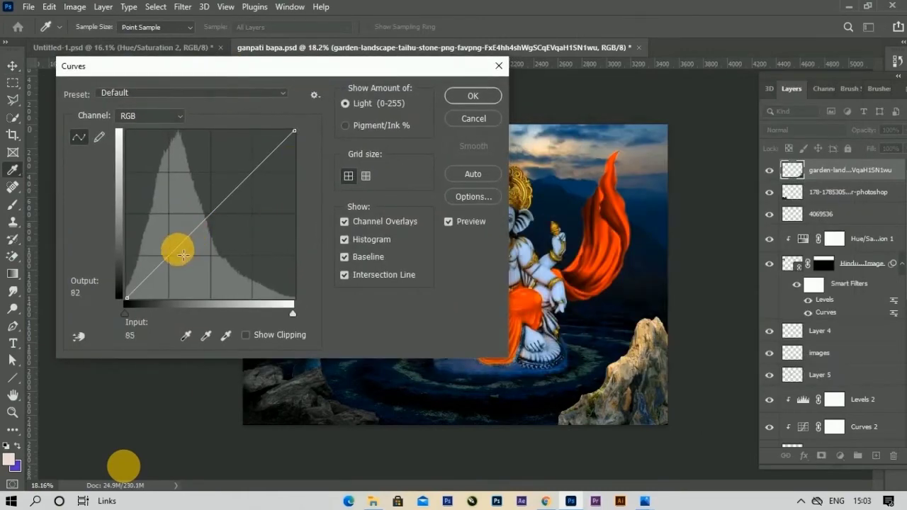
{"action": "left_click_drag", "start_coordinate": [178, 247], "coordinate": [180, 280]}
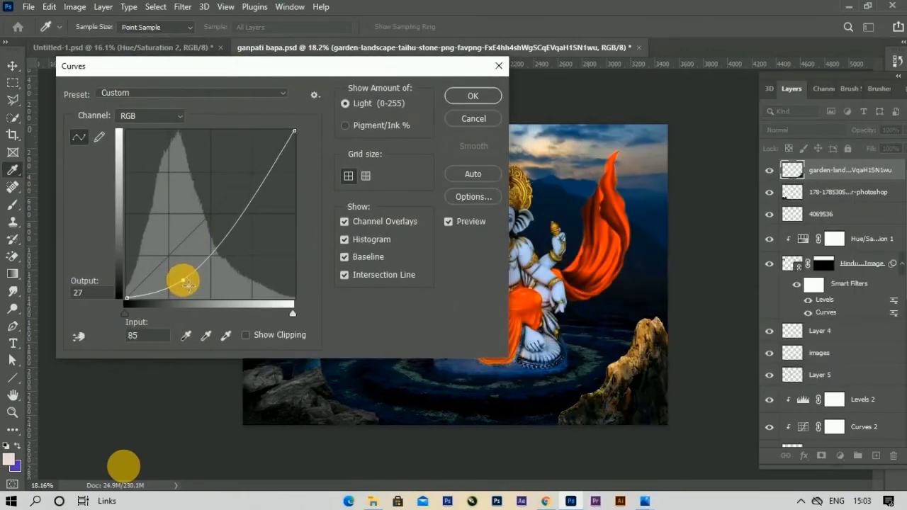
{"action": "left_click", "coordinate": [245, 221]}
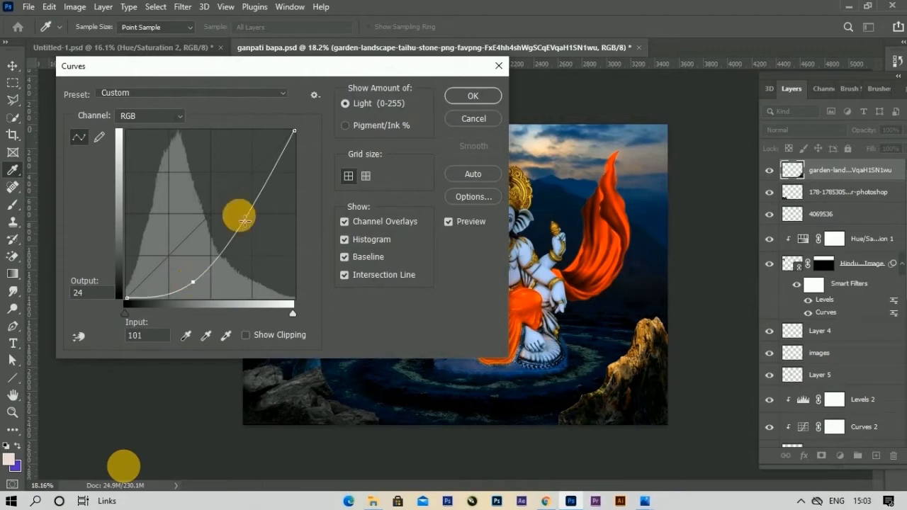
{"action": "mouse_move", "coordinate": [253, 221]}
{"action": "left_mouse_down"}
{"action": "mouse_move", "coordinate": [239, 203]}
{"action": "mouse_move", "coordinate": [246, 235]}
{"action": "left_mouse_up"}
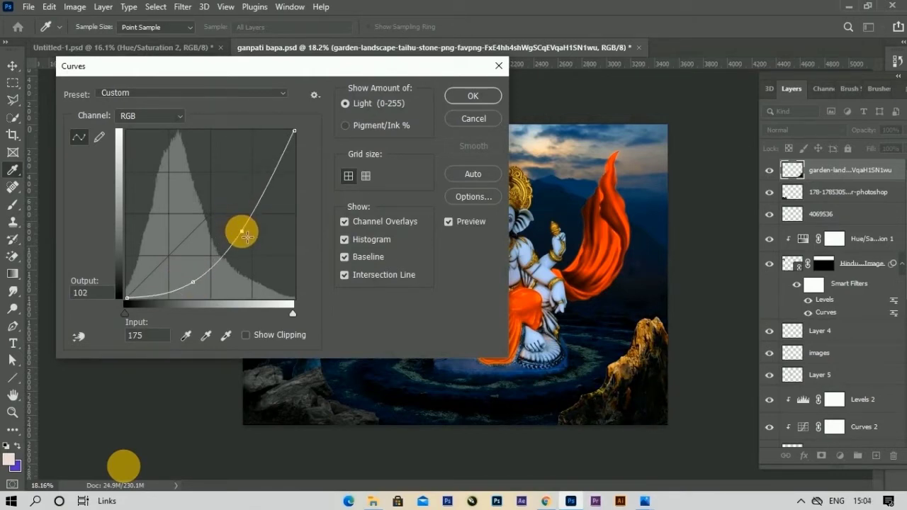
{"action": "left_click", "coordinate": [473, 95]}
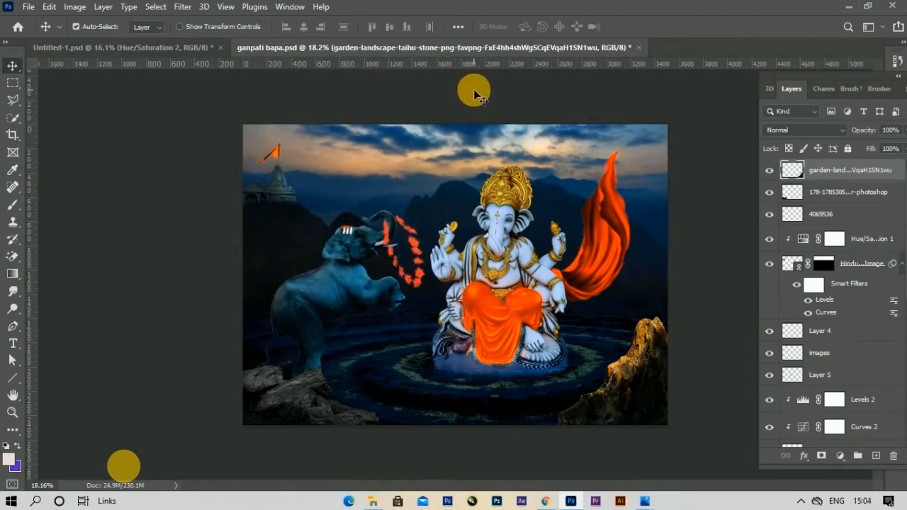
- Lower the stone's Levels output white to dim it
{"action": "left_click", "coordinate": [69, 9]}
{"action": "left_click", "coordinate": [324, 57]}
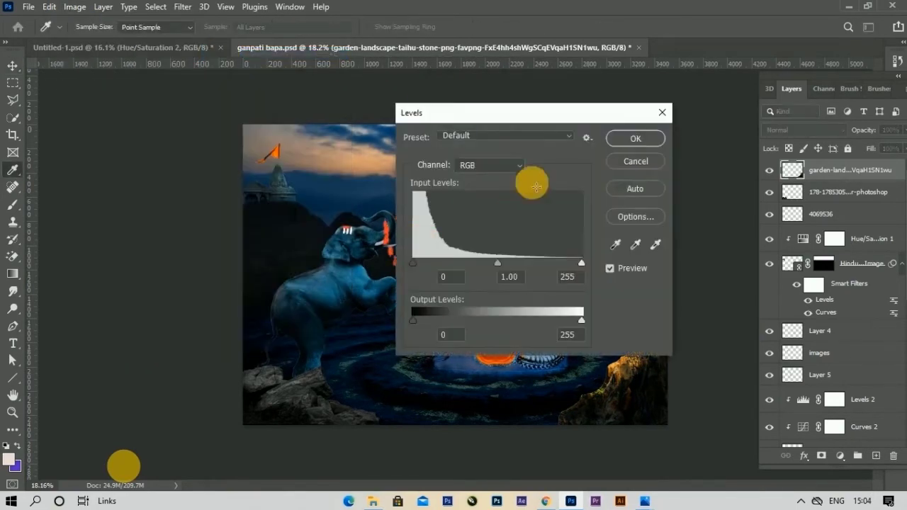
{"action": "left_click_drag", "start_coordinate": [483, 112], "coordinate": [177, 87]}
{"action": "left_click_drag", "start_coordinate": [277, 294], "coordinate": [203, 294]}
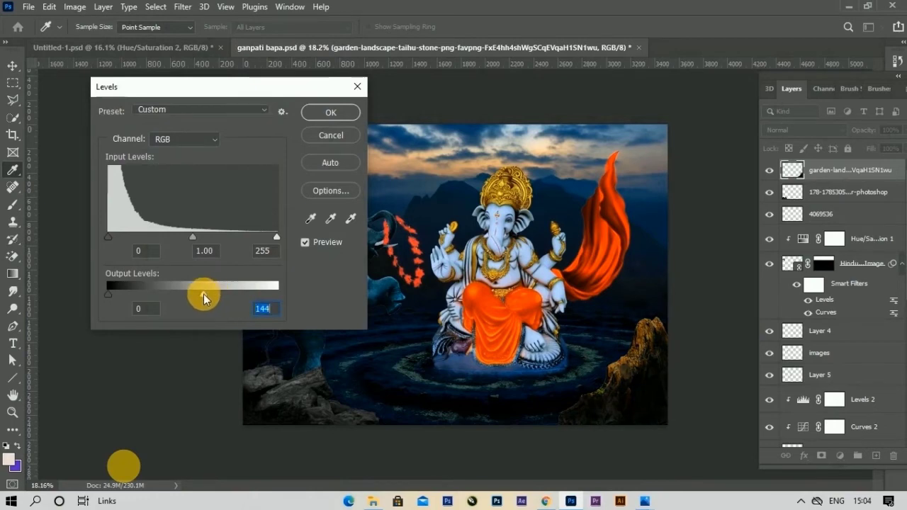
{"action": "left_click", "coordinate": [331, 112]}
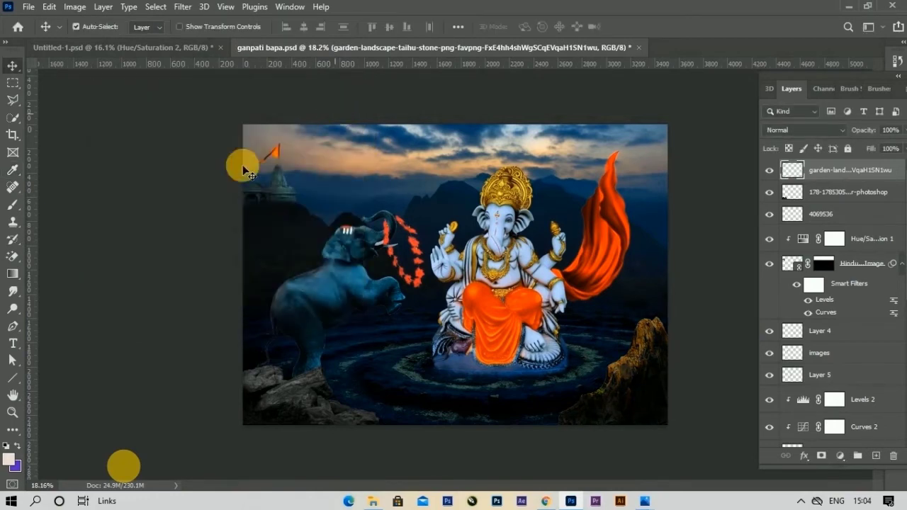
- Cool the stone's midtones with Color Balance -29, 0, +49
{"action": "left_click", "coordinate": [72, 7]}
{"action": "mouse_move", "coordinate": [96, 41]}
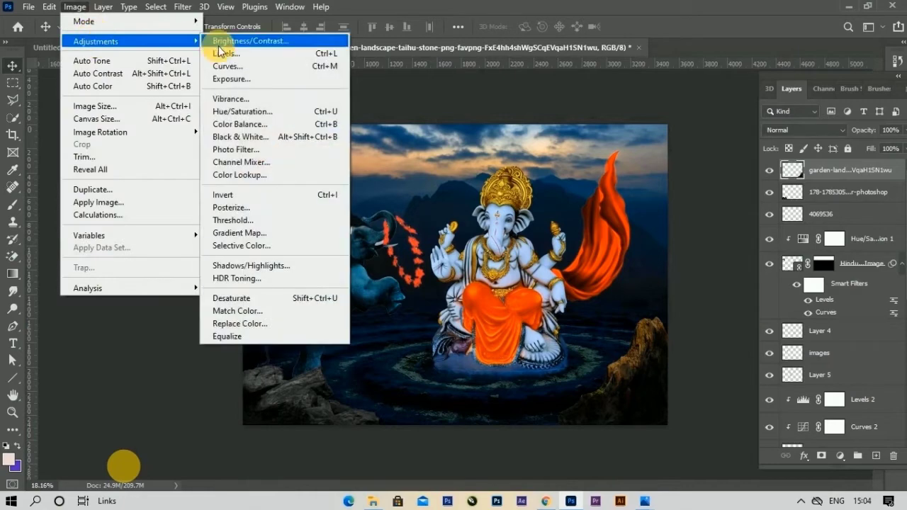
{"action": "left_click", "coordinate": [241, 124]}
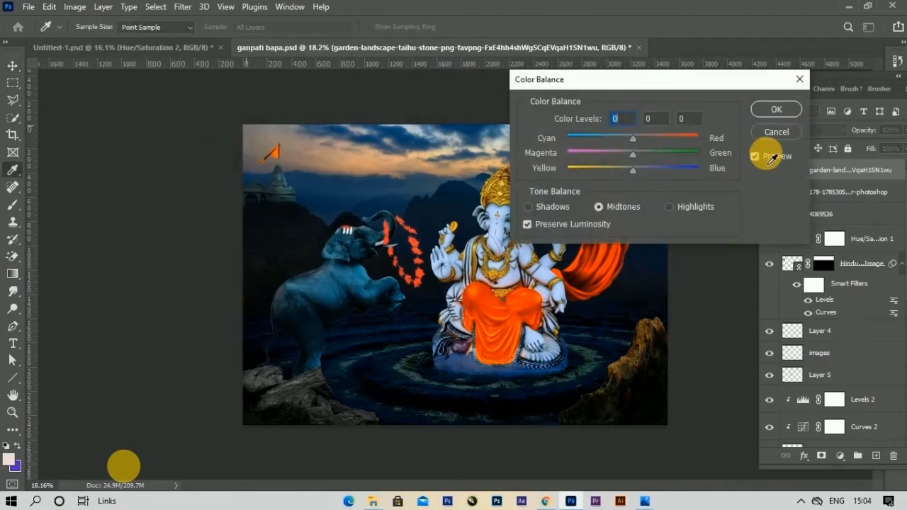
{"action": "left_click_drag", "start_coordinate": [684, 86], "coordinate": [233, 86]}
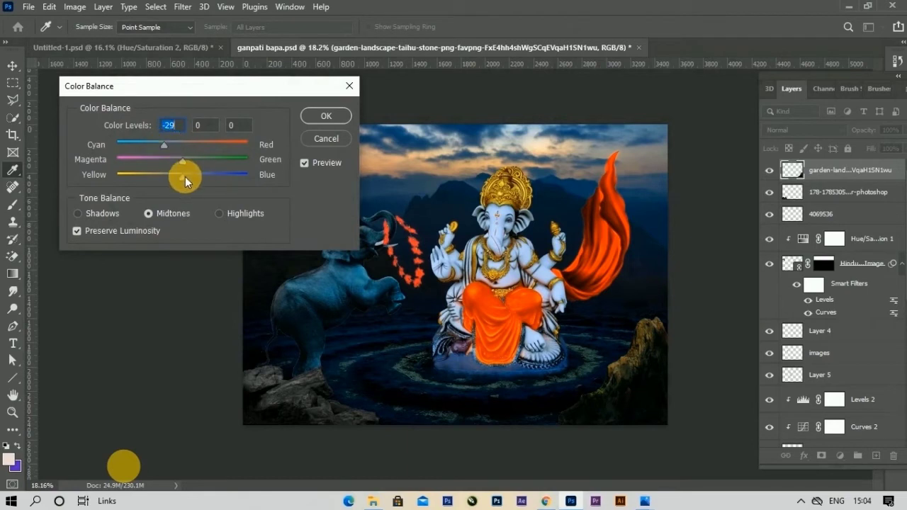
{"action": "left_click_drag", "start_coordinate": [185, 176], "coordinate": [215, 176]}
{"action": "key", "text": "v"}
{"action": "left_click", "coordinate": [324, 115]}
{"action": "key", "text": "alt+bracketleft"}
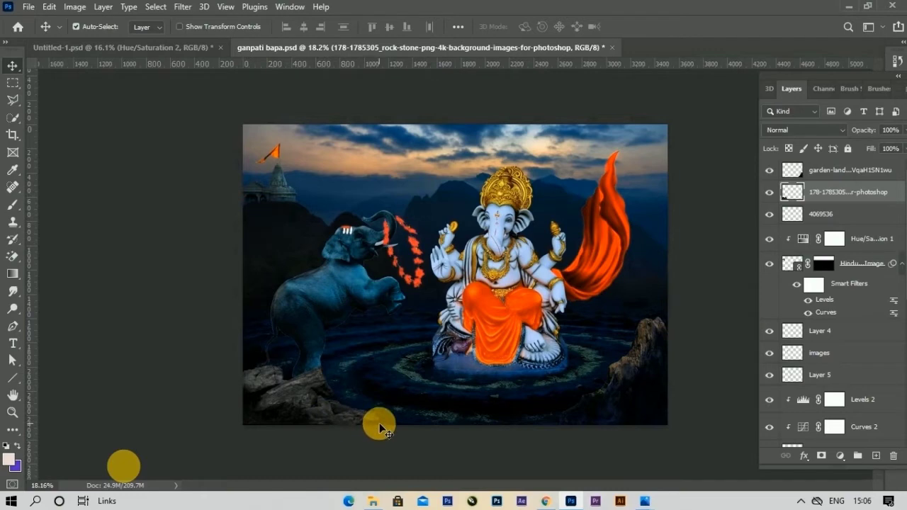
- Place the Grass_1 image, scaled to about 30% at the bottom left
{"action": "left_click", "coordinate": [28, 6]}
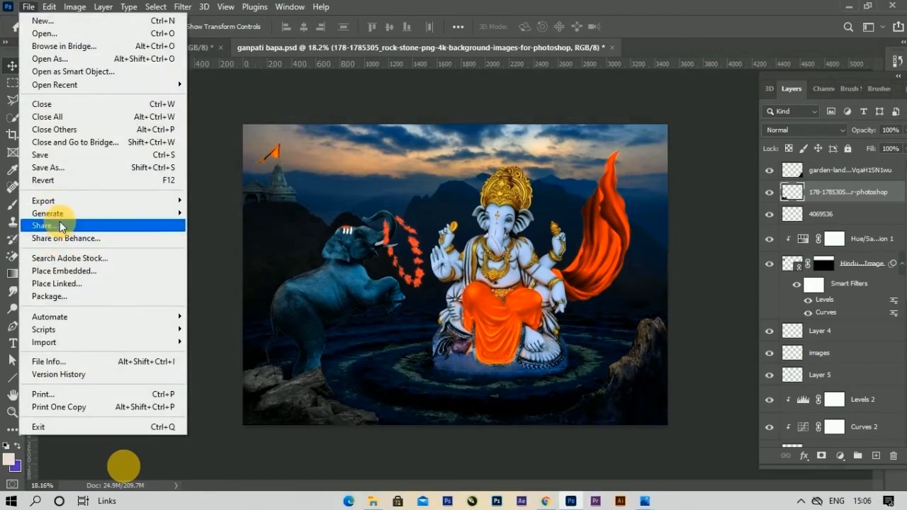
{"action": "left_click", "coordinate": [64, 271]}
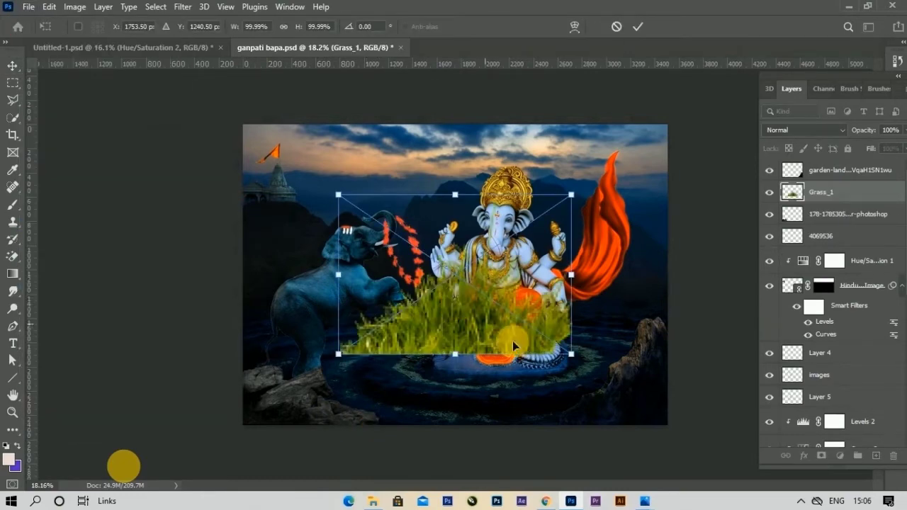
{"action": "mouse_move", "coordinate": [571, 354]}
{"action": "left_mouse_down"}
{"action": "mouse_move", "coordinate": [470, 291]}
{"action": "mouse_move", "coordinate": [367, 418]}
{"action": "left_mouse_up"}
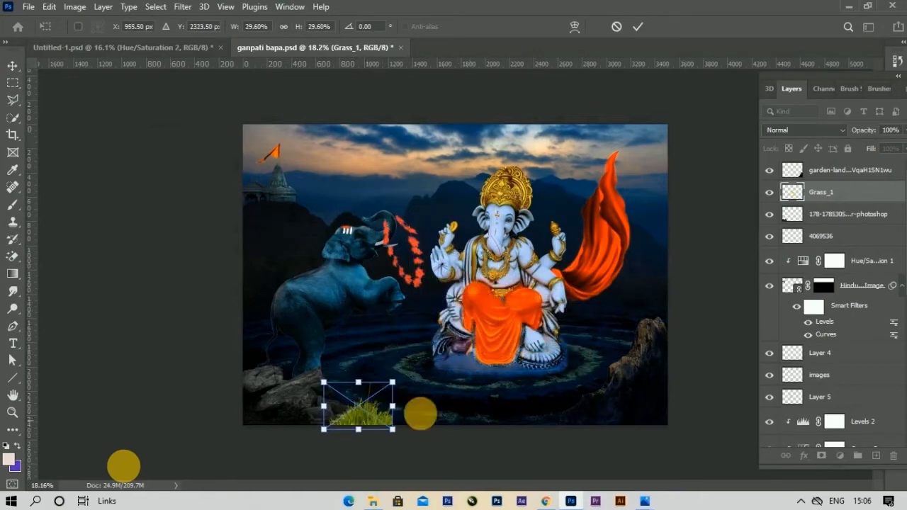
{"action": "left_click", "coordinate": [638, 27]}
- Apply Hue/Saturation to the grass: lightness -14, hue +40, saturation -57
{"action": "left_click", "coordinate": [49, 7]}
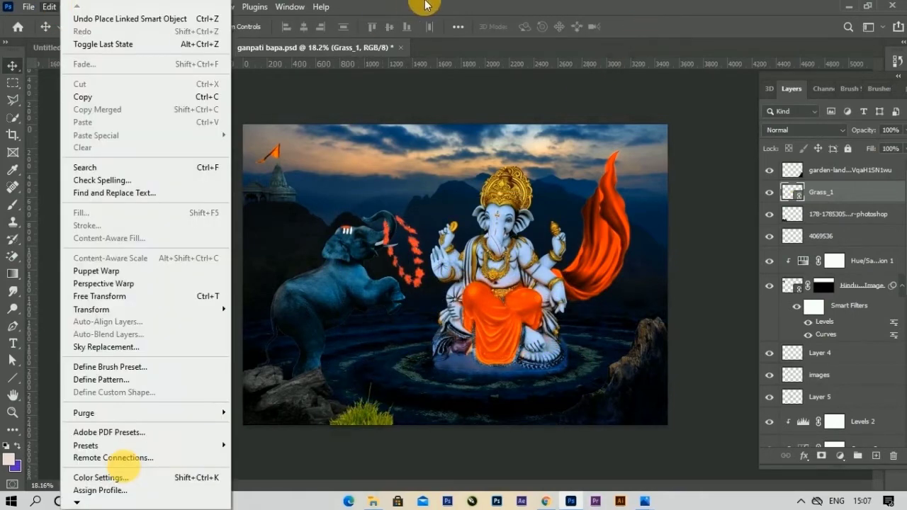
{"action": "left_click", "coordinate": [425, 6]}
{"action": "left_click", "coordinate": [74, 6]}
{"action": "left_click", "coordinate": [240, 111]}
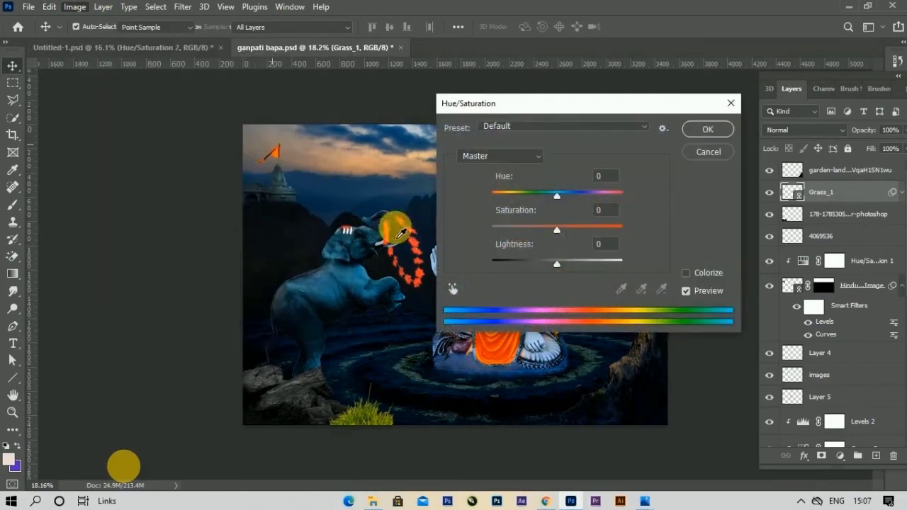
{"action": "left_click_drag", "start_coordinate": [554, 262], "coordinate": [546, 263]}
{"action": "left_click_drag", "start_coordinate": [556, 197], "coordinate": [583, 197]}
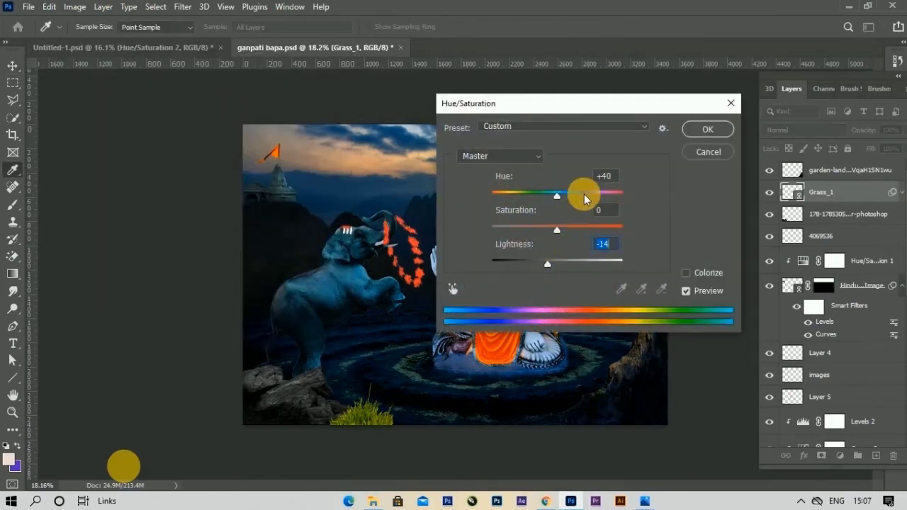
{"action": "left_click_drag", "start_coordinate": [557, 229], "coordinate": [556, 230]}
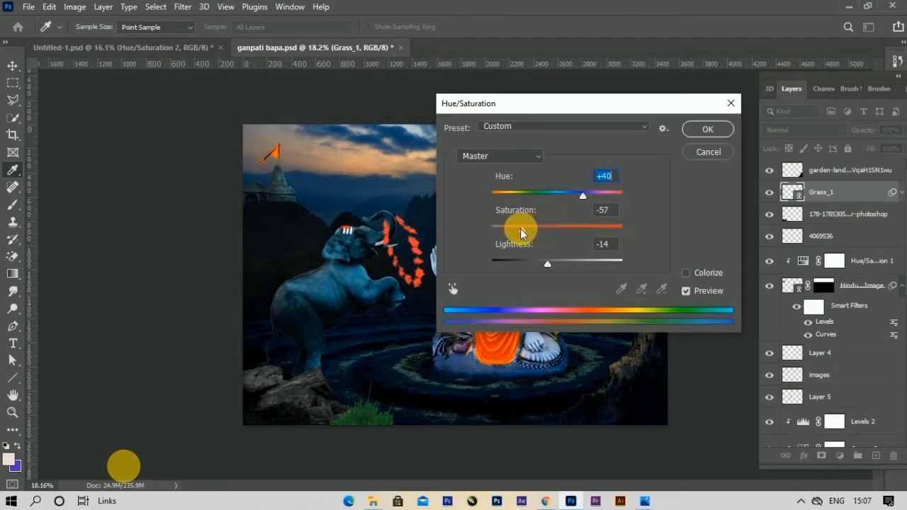
{"action": "left_click", "coordinate": [708, 130]}
- Apply Levels to the grass with output black 2 and output white 182
{"action": "left_click", "coordinate": [74, 6]}
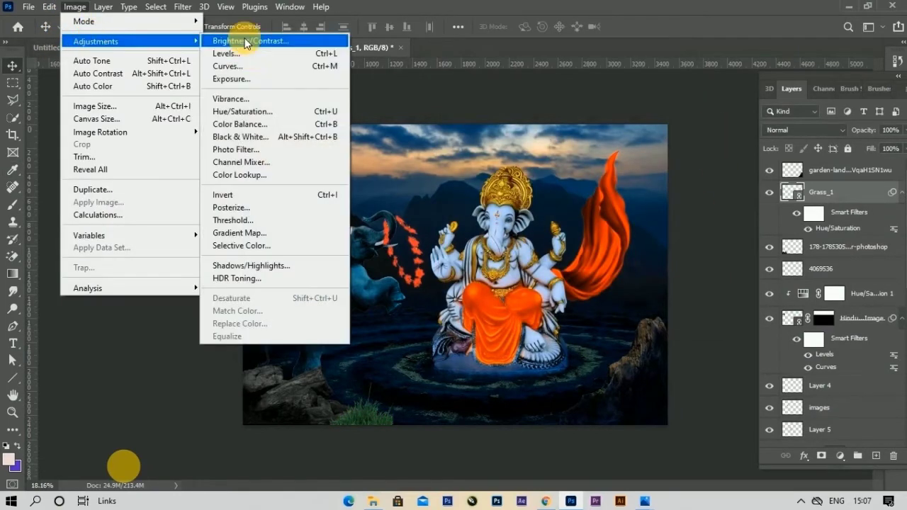
{"action": "left_click", "coordinate": [226, 53]}
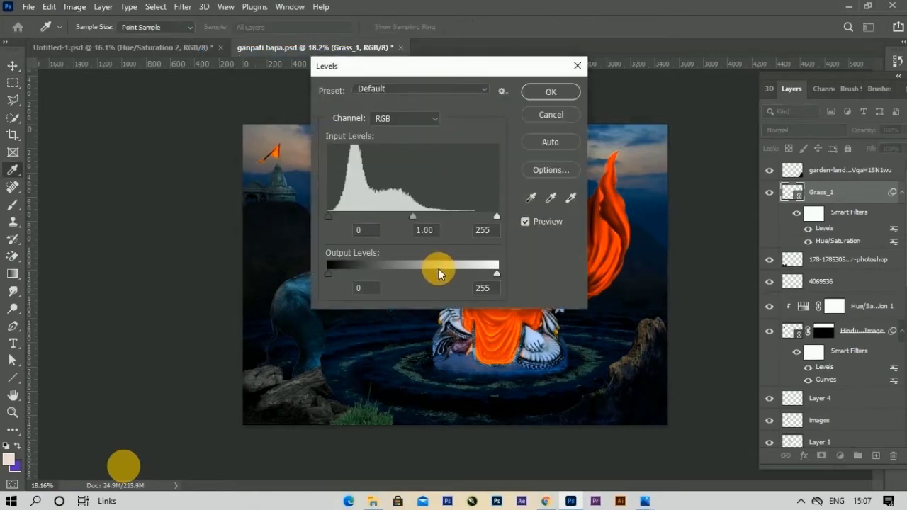
{"action": "left_click_drag", "start_coordinate": [432, 278], "coordinate": [432, 277]}
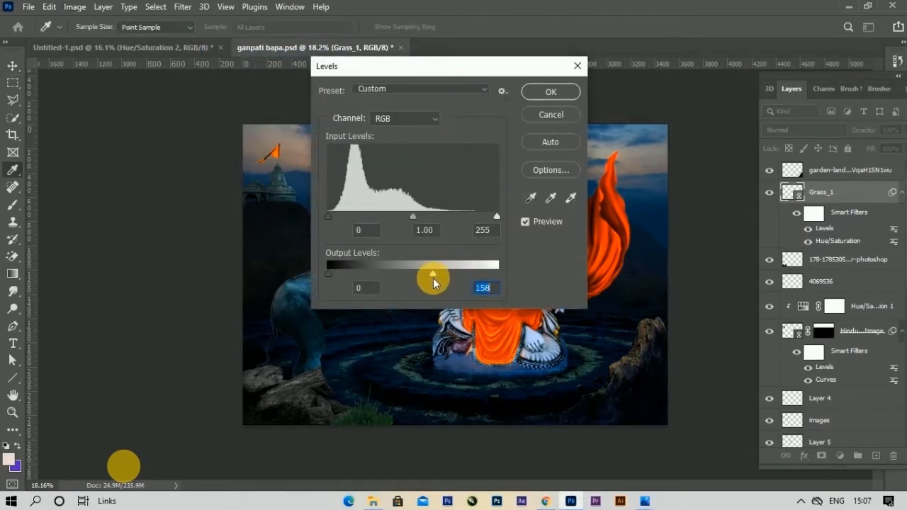
{"action": "left_click_drag", "start_coordinate": [333, 277], "coordinate": [330, 275]}
{"action": "left_click_drag", "start_coordinate": [433, 275], "coordinate": [450, 276]}
{"action": "left_click", "coordinate": [555, 91]}
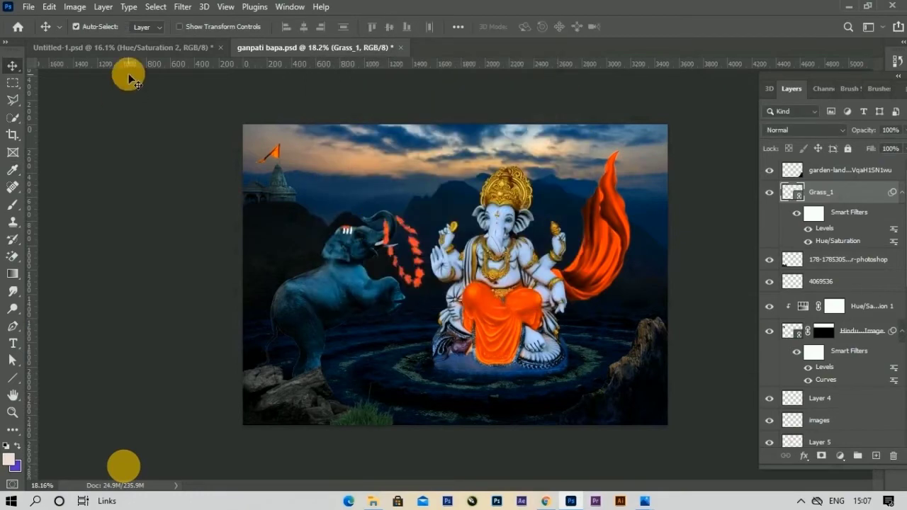
- Apply a darkening S-shaped Curves adjustment to the grass
{"action": "left_click", "coordinate": [75, 7]}
{"action": "left_click", "coordinate": [245, 71]}
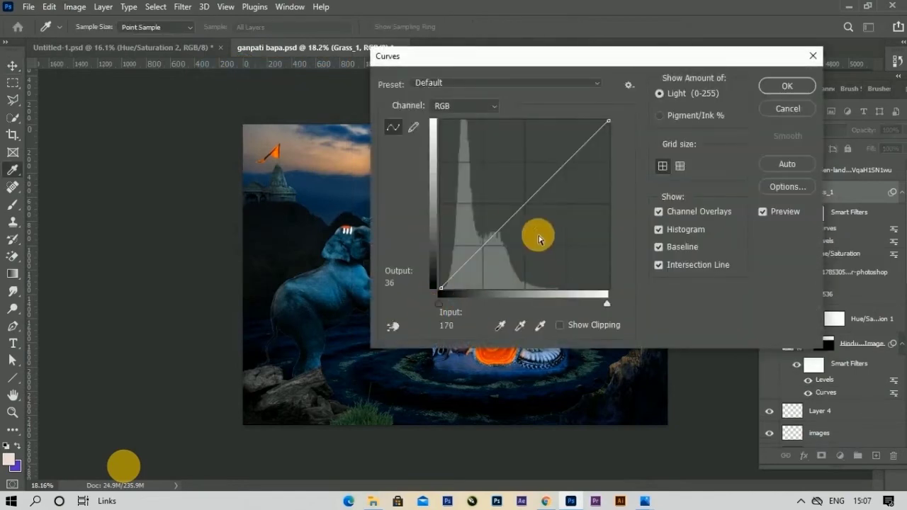
{"action": "left_click", "coordinate": [497, 233]}
{"action": "left_click_drag", "start_coordinate": [502, 250], "coordinate": [502, 252]}
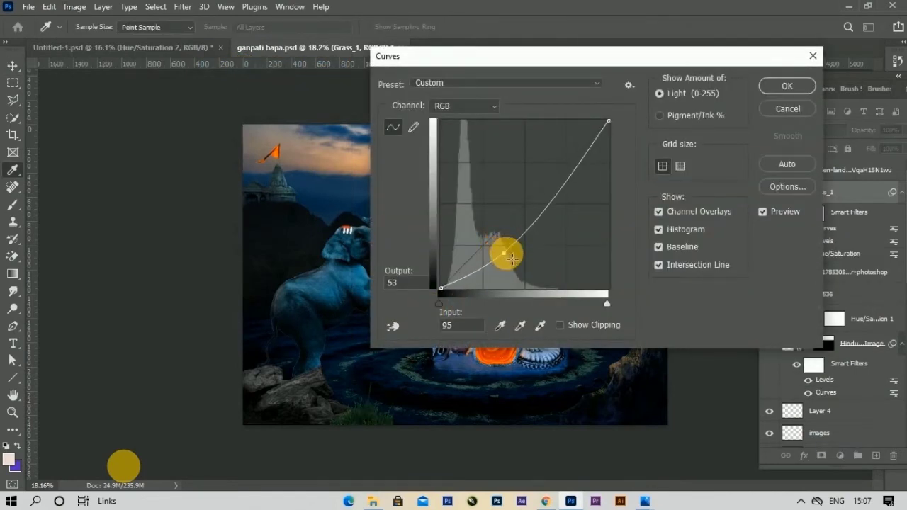
{"action": "left_click_drag", "start_coordinate": [546, 217], "coordinate": [540, 204]}
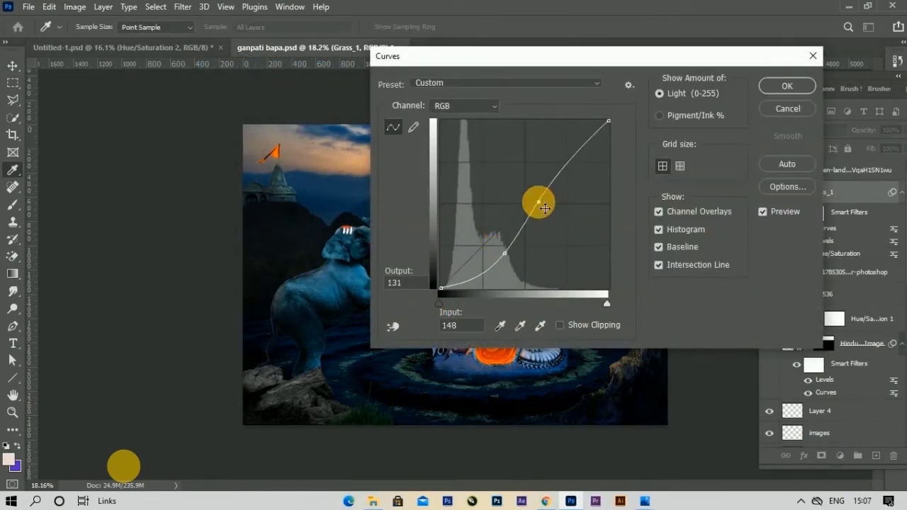
{"action": "left_click", "coordinate": [785, 88]}
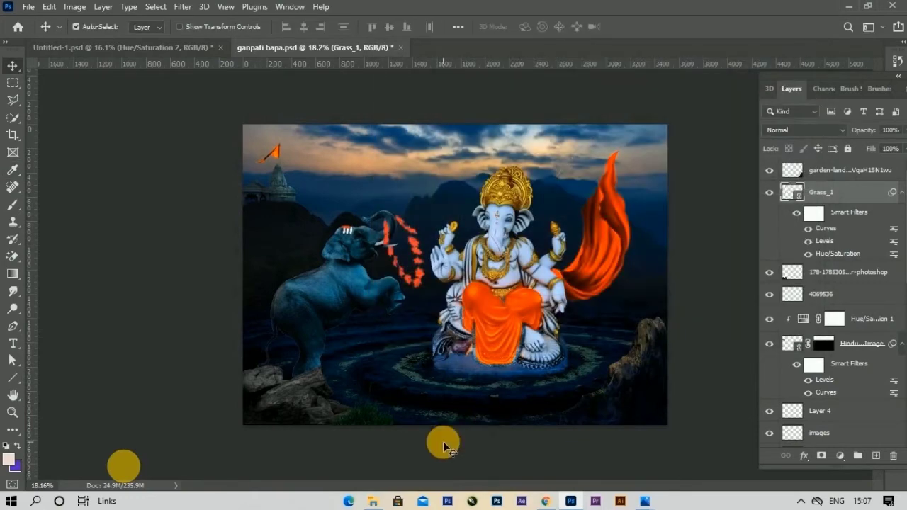
- Apply Brightness/Contrast to the grass with brightness -77 and contrast 22
{"action": "left_click", "coordinate": [75, 7]}
{"action": "mouse_move", "coordinate": [96, 41]}
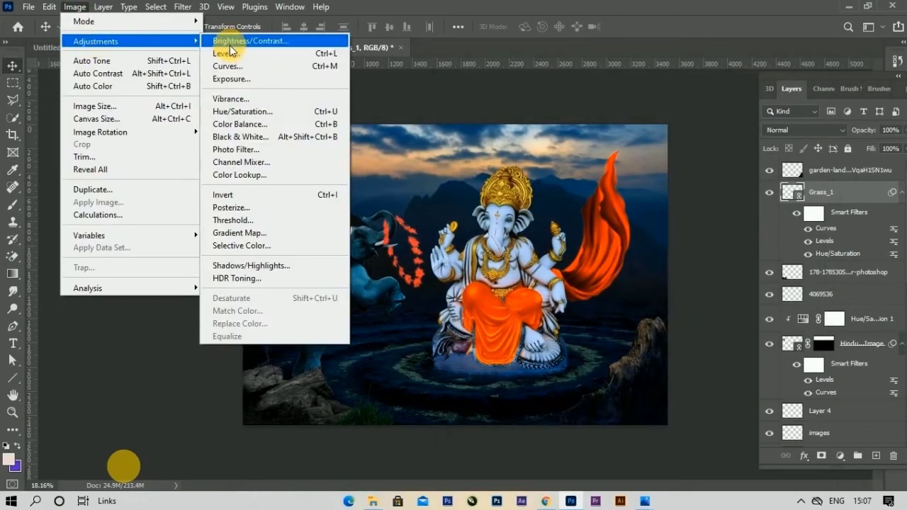
{"action": "left_click", "coordinate": [225, 49]}
{"action": "left_click_drag", "start_coordinate": [423, 183], "coordinate": [428, 184]}
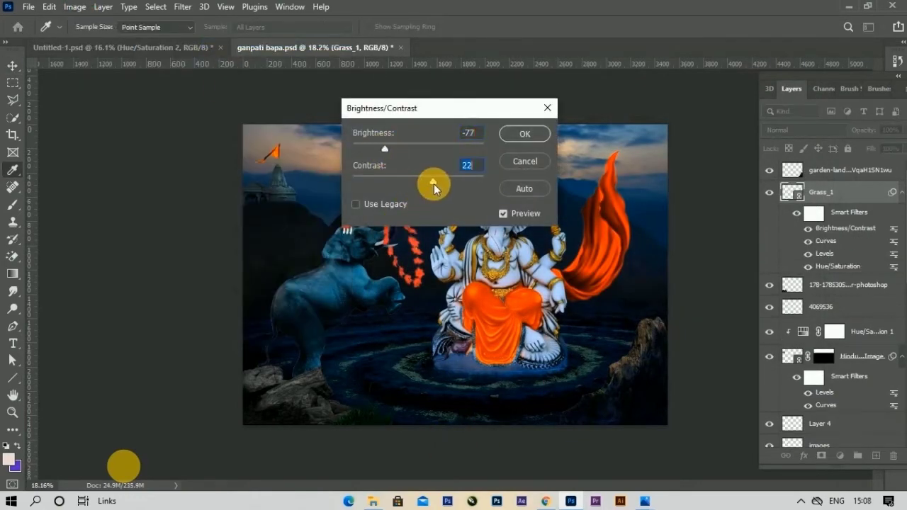
{"action": "left_click", "coordinate": [524, 134]}
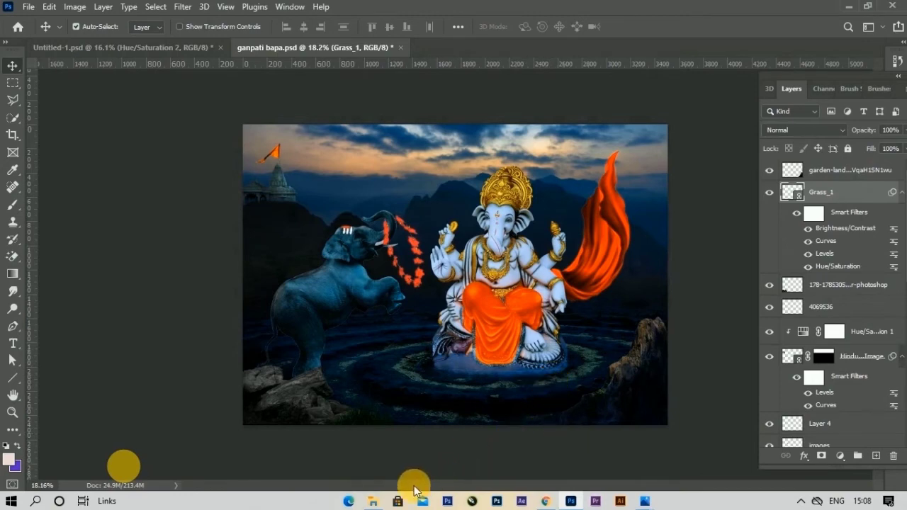
- Place the diwali_diya image, scaled down as a small lamp before the idol
{"action": "left_click", "coordinate": [28, 6]}
{"action": "mouse_move", "coordinate": [42, 201]}
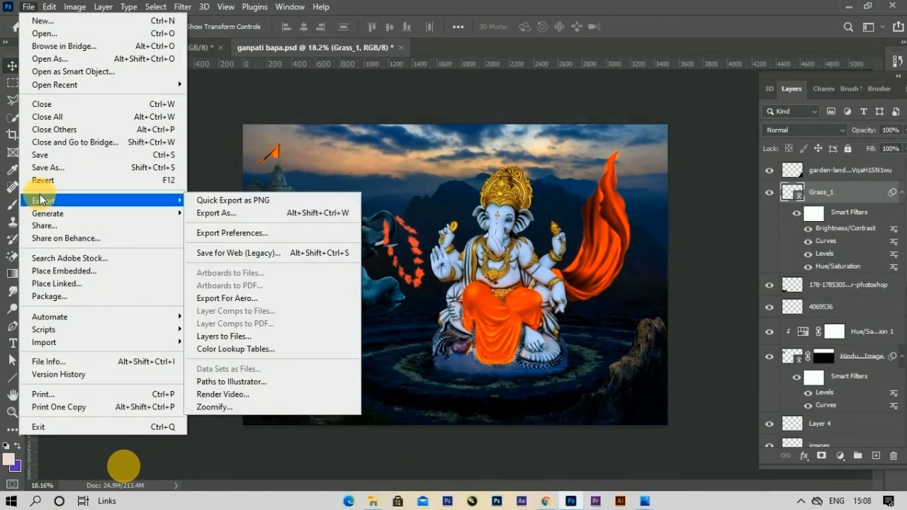
{"action": "left_click", "coordinate": [63, 282]}
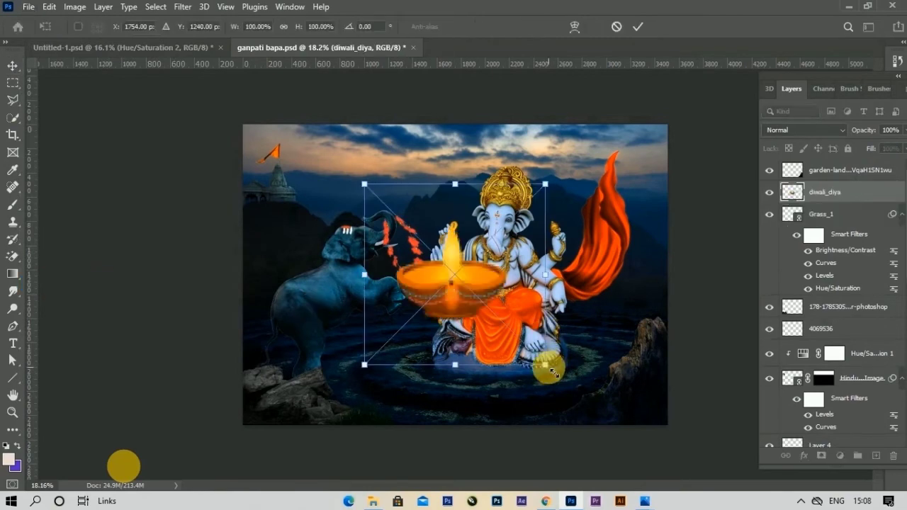
{"action": "left_click_drag", "start_coordinate": [551, 372], "coordinate": [488, 322]}
{"action": "key", "text": "ctrl+plus"}
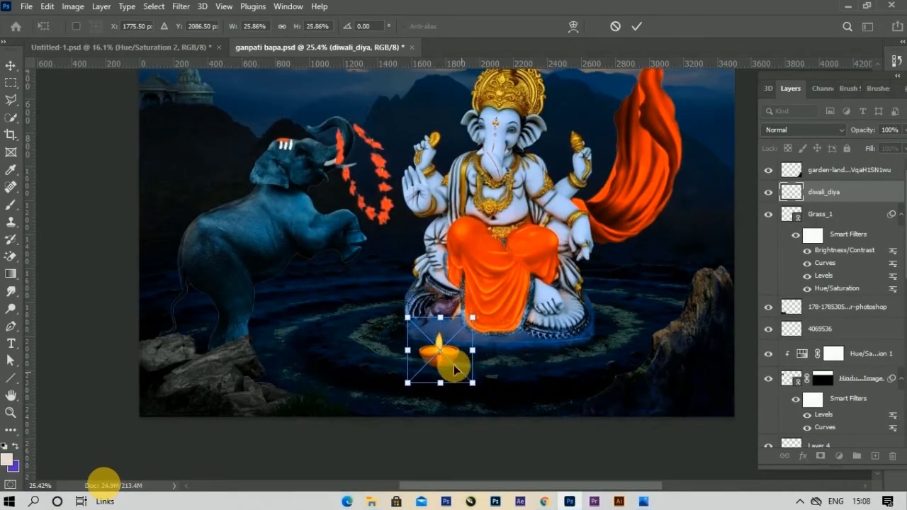
{"action": "left_click_drag", "start_coordinate": [454, 368], "coordinate": [458, 374]}
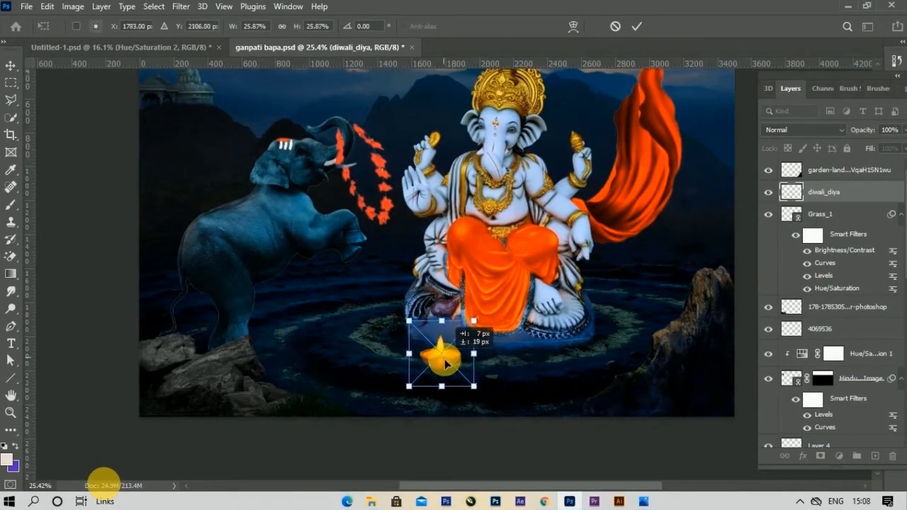
{"action": "left_click", "coordinate": [639, 29]}
- Place the black light glow in Lighten mode and shrink it to half over the diya flame
{"action": "left_click", "coordinate": [26, 7]}
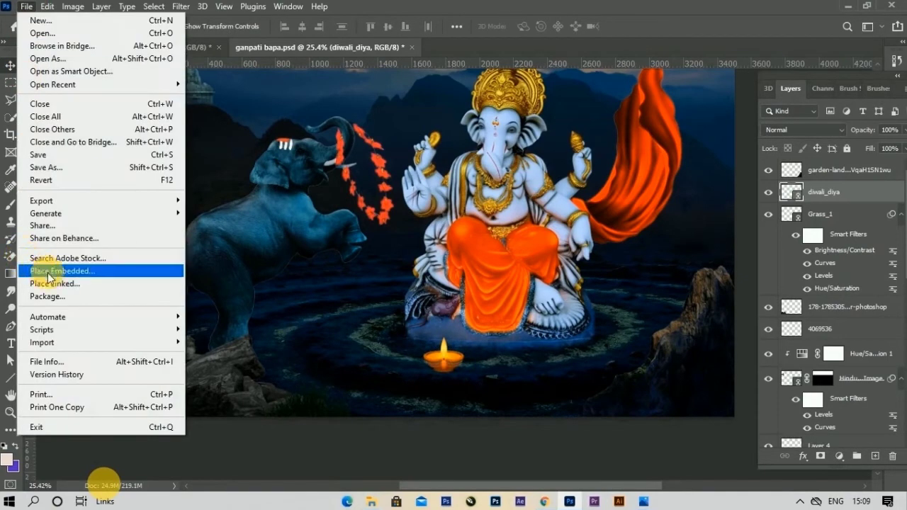
{"action": "left_click", "coordinate": [48, 274]}
{"action": "left_click_drag", "start_coordinate": [466, 273], "coordinate": [471, 359]}
{"action": "left_click", "coordinate": [639, 28]}
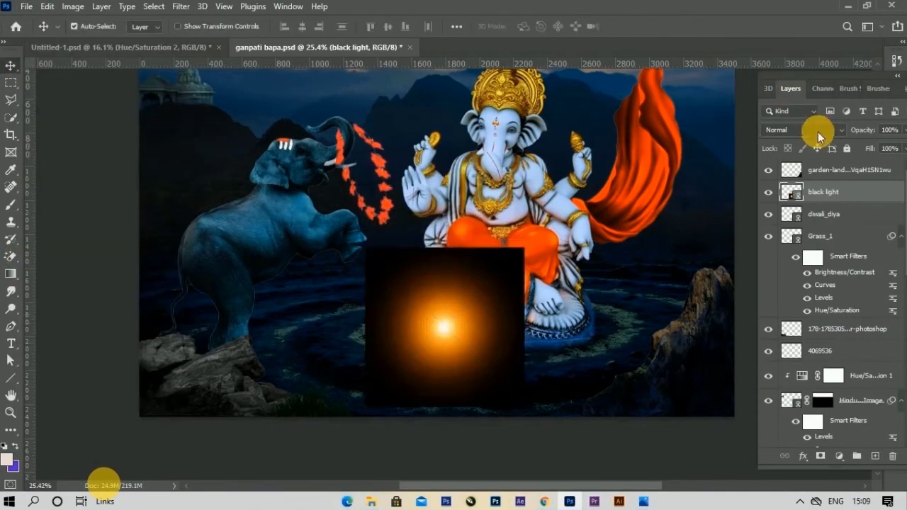
{"action": "left_click", "coordinate": [817, 132]}
{"action": "left_click", "coordinate": [776, 231]}
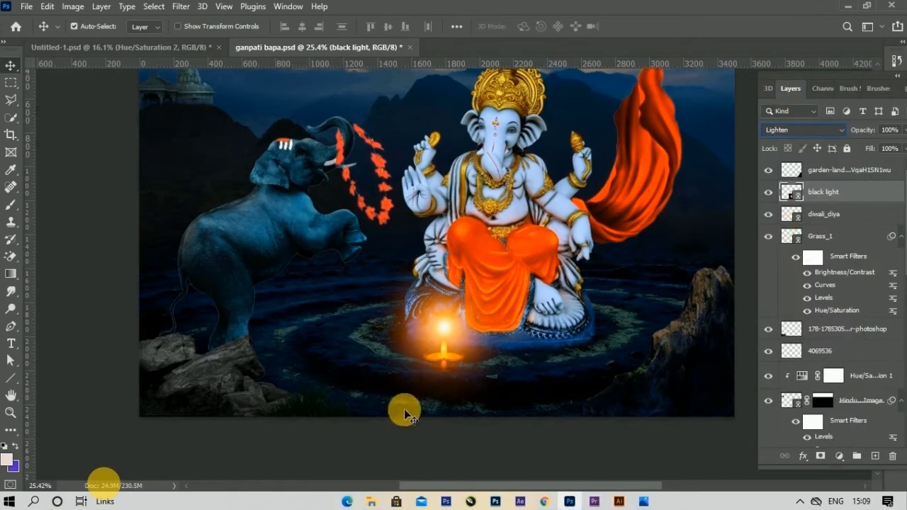
{"action": "left_click_drag", "start_coordinate": [444, 328], "coordinate": [442, 352]}
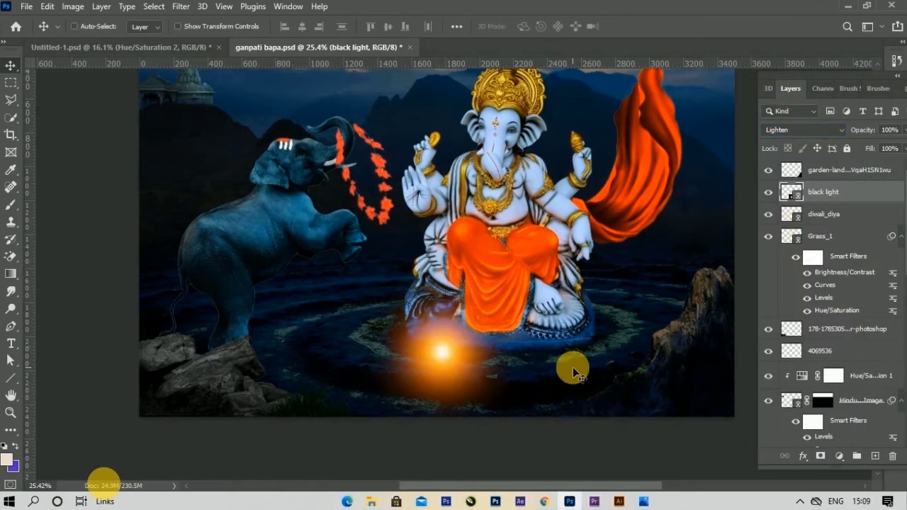
{"action": "key", "text": "ctrl+t"}
{"action": "left_click_drag", "start_coordinate": [522, 430], "coordinate": [460, 380]}
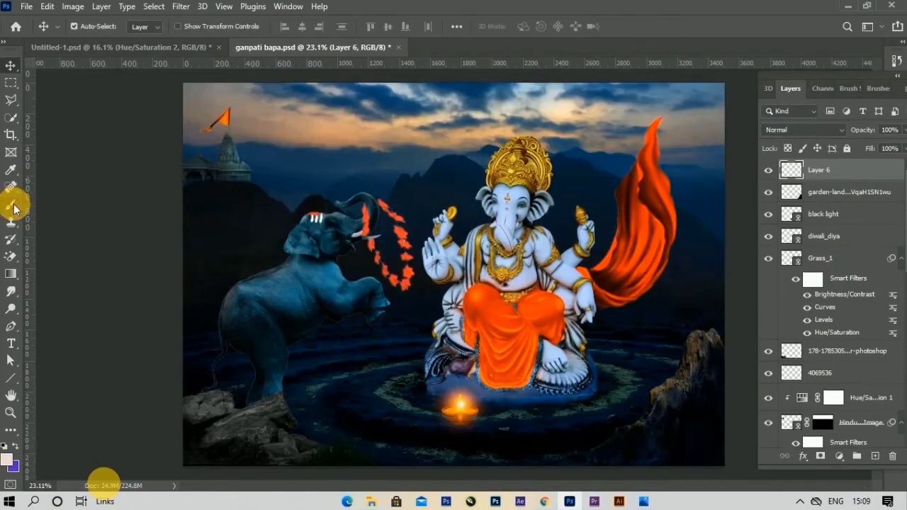
- Paint yellow brush strokes over the left and right corner rocks
{"action": "right_click", "coordinate": [10, 204]}
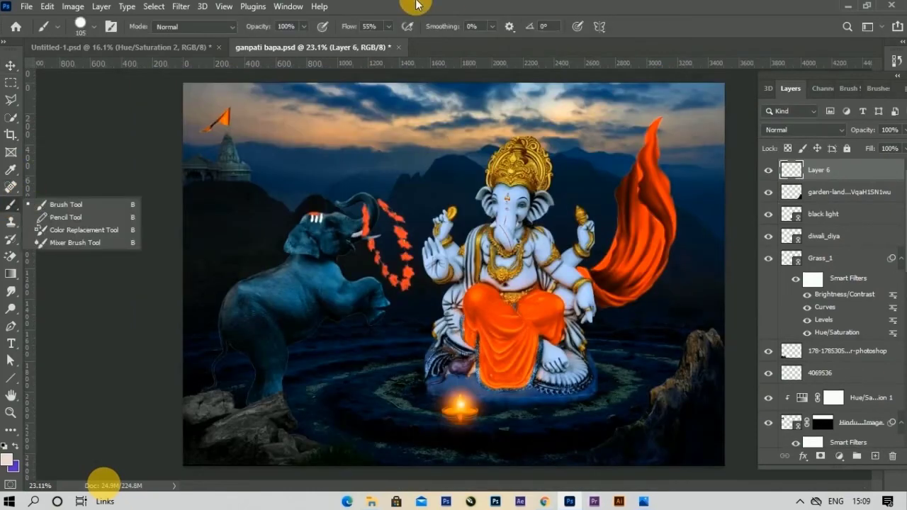
{"action": "left_click", "coordinate": [80, 26]}
{"action": "left_click", "coordinate": [660, 29]}
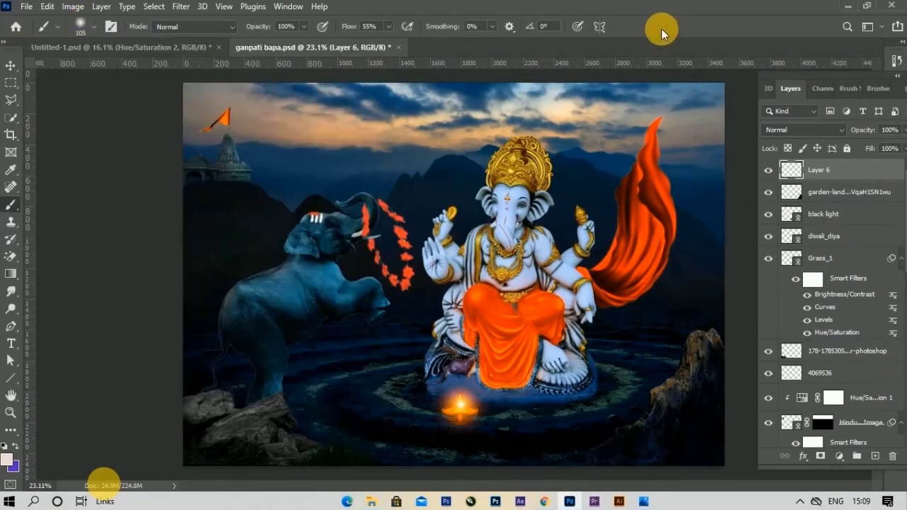
{"action": "left_click", "coordinate": [7, 459]}
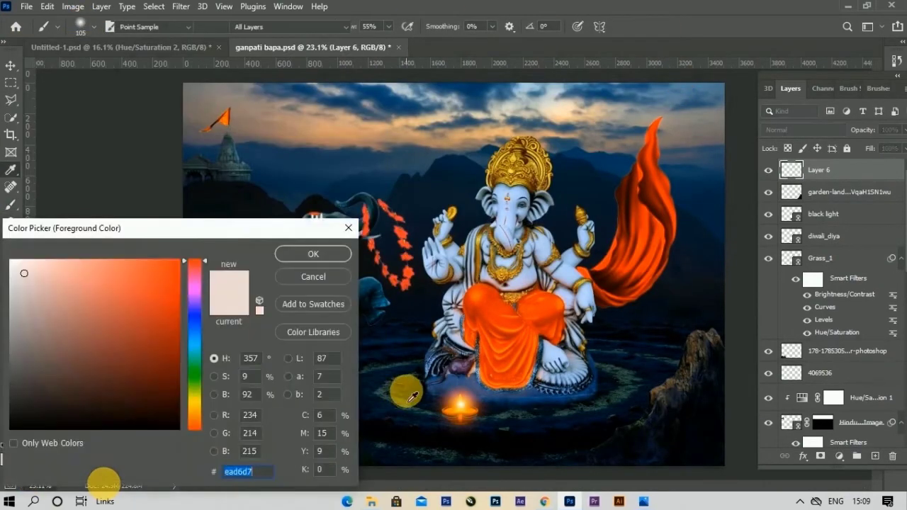
{"action": "left_click_drag", "start_coordinate": [196, 399], "coordinate": [192, 257]}
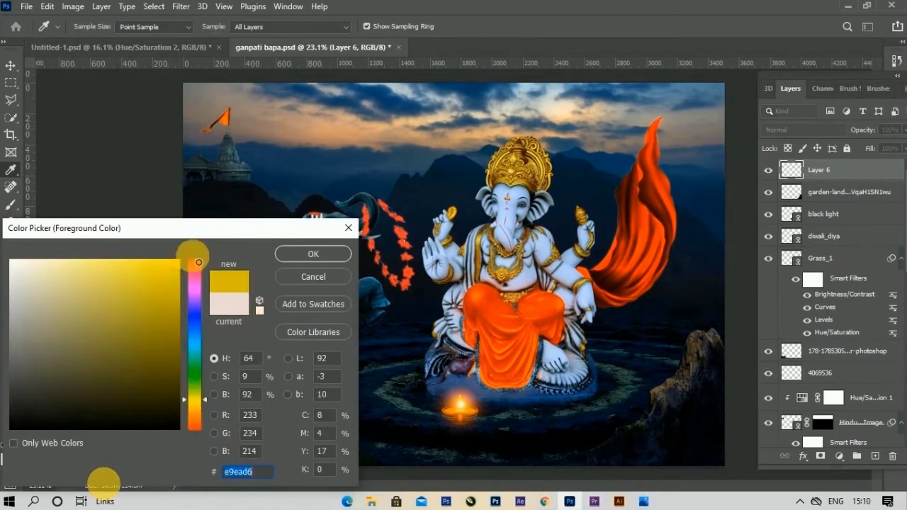
{"action": "left_click", "coordinate": [345, 255]}
{"action": "mouse_move", "coordinate": [283, 395]}
{"action": "left_mouse_down"}
{"action": "mouse_move", "coordinate": [290, 419]}
{"action": "mouse_move", "coordinate": [322, 445]}
{"action": "left_mouse_up"}
{"action": "mouse_move", "coordinate": [690, 330]}
{"action": "left_mouse_down"}
{"action": "mouse_move", "coordinate": [654, 361]}
{"action": "mouse_move", "coordinate": [646, 397]}
{"action": "mouse_move", "coordinate": [581, 447]}
{"action": "left_mouse_up"}
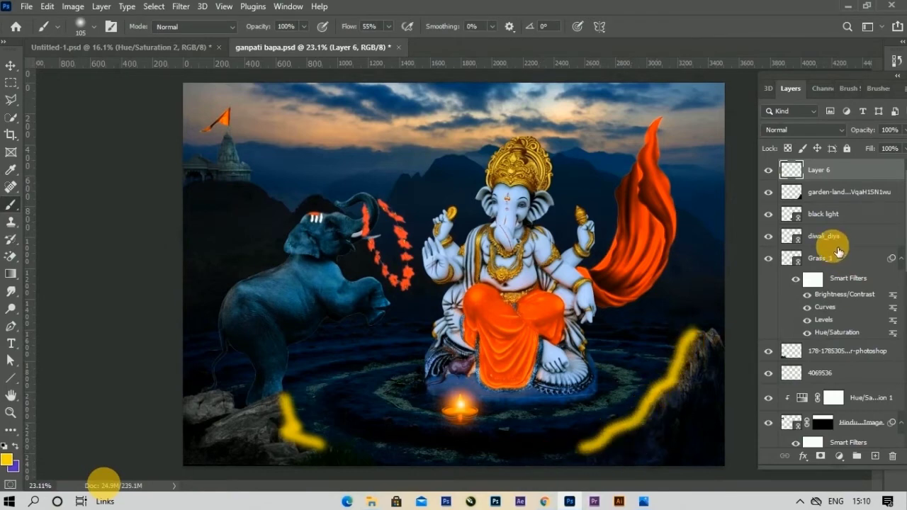
- Set the stroke layer's blend mode to Overlay, then to Hue
{"action": "left_click", "coordinate": [815, 130]}
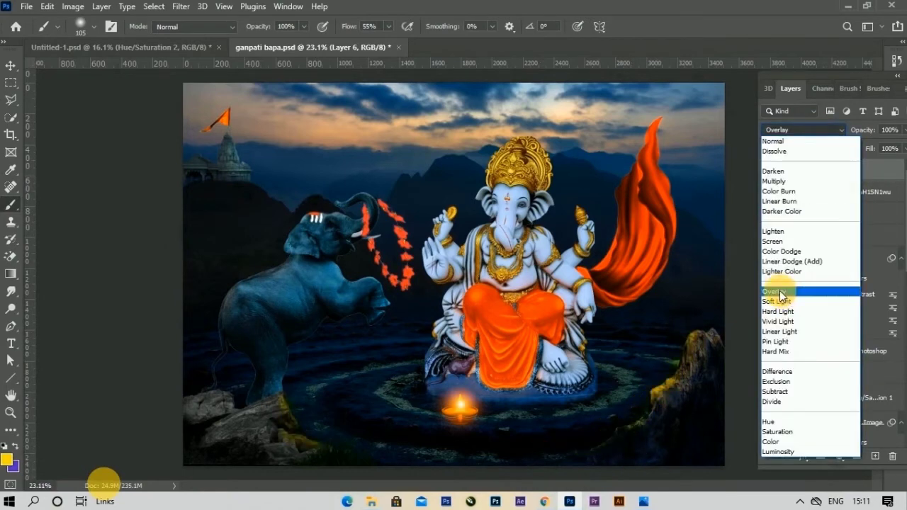
{"action": "left_click", "coordinate": [780, 293]}
{"action": "left_click", "coordinate": [805, 133]}
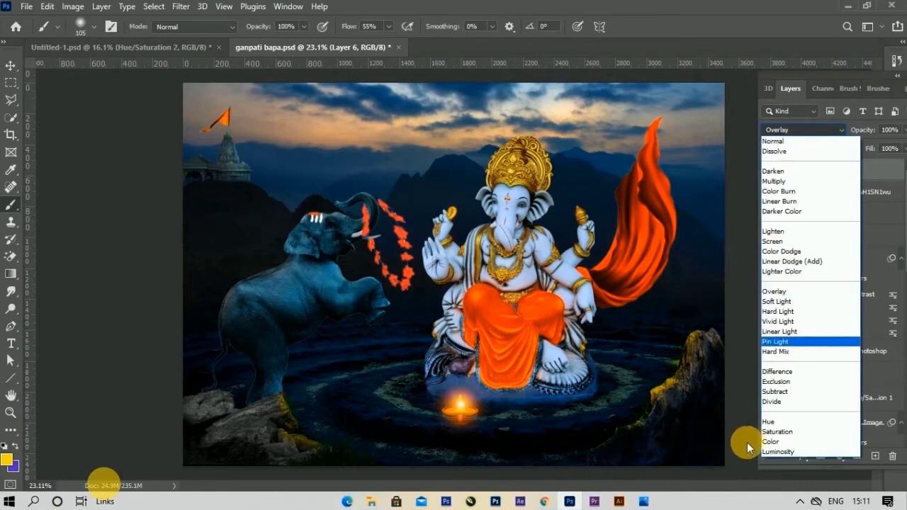
{"action": "left_click", "coordinate": [772, 425]}
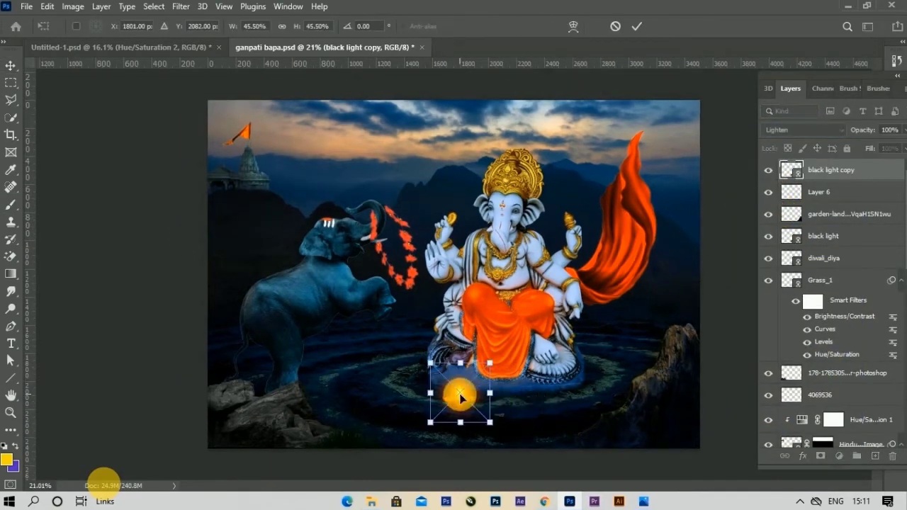
- Move the black light copy glow up to Ganesha's head and enlarge it
{"action": "left_click_drag", "start_coordinate": [461, 394], "coordinate": [507, 185]}
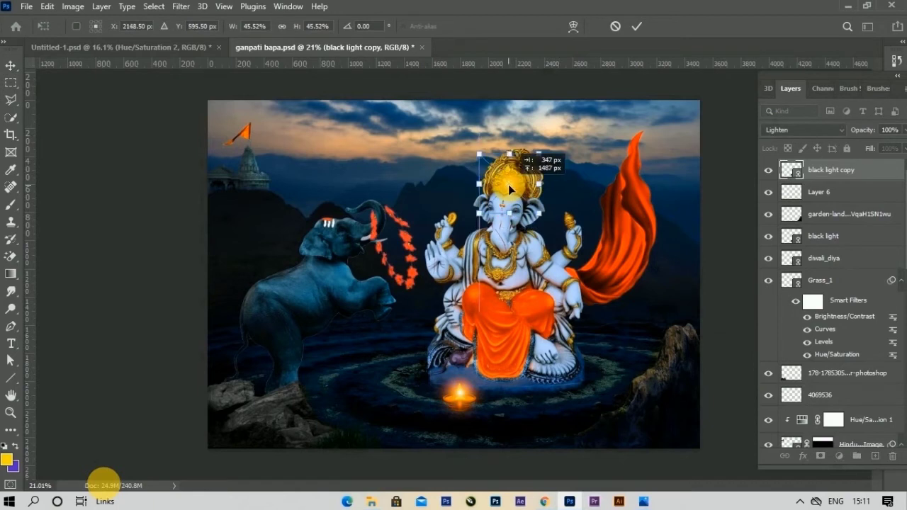
{"action": "left_click", "coordinate": [637, 28]}
{"action": "scroll", "coordinate": [390, 302], "scroll_direction": "down", "scroll_amount": 1}
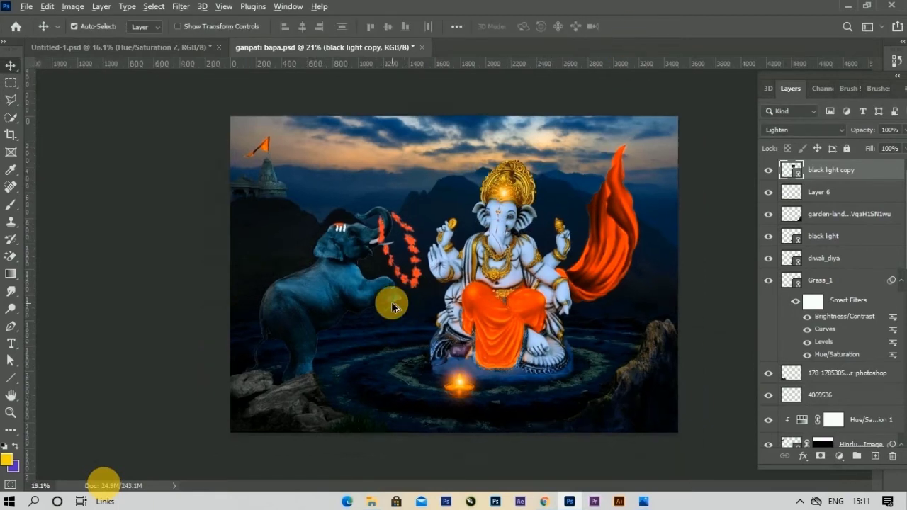
{"action": "key", "text": "ctrl+t"}
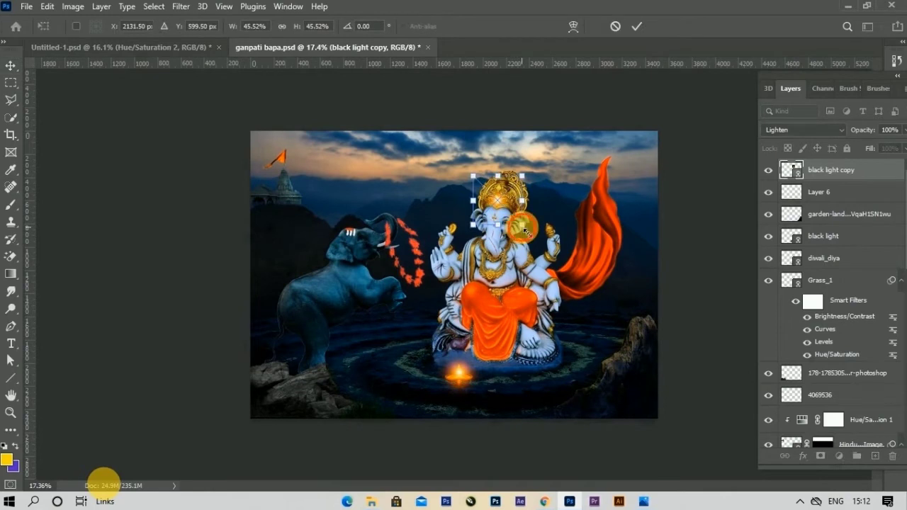
{"action": "left_click_drag", "start_coordinate": [526, 232], "coordinate": [561, 268]}
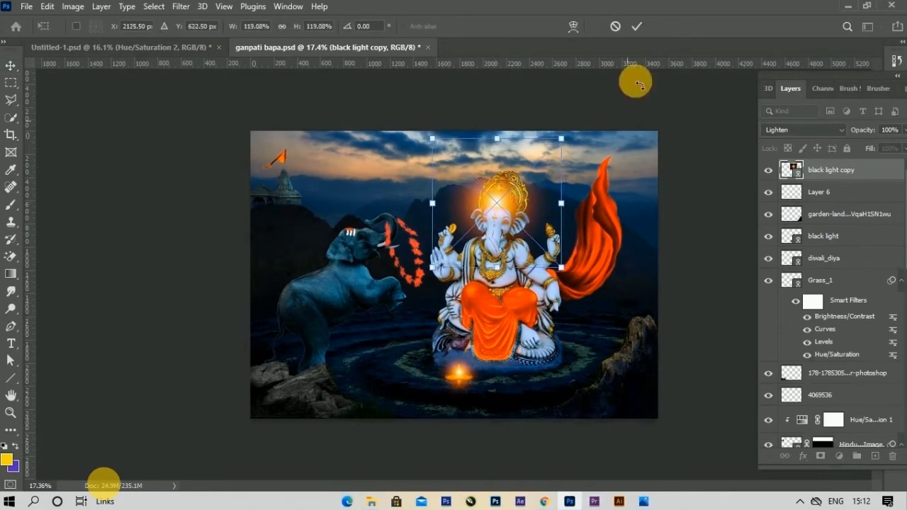
{"action": "left_click", "coordinate": [636, 26]}
- Move the black light copy layer down beneath Layer 1 in the layer stack
{"action": "left_click_drag", "start_coordinate": [876, 175], "coordinate": [868, 468]}
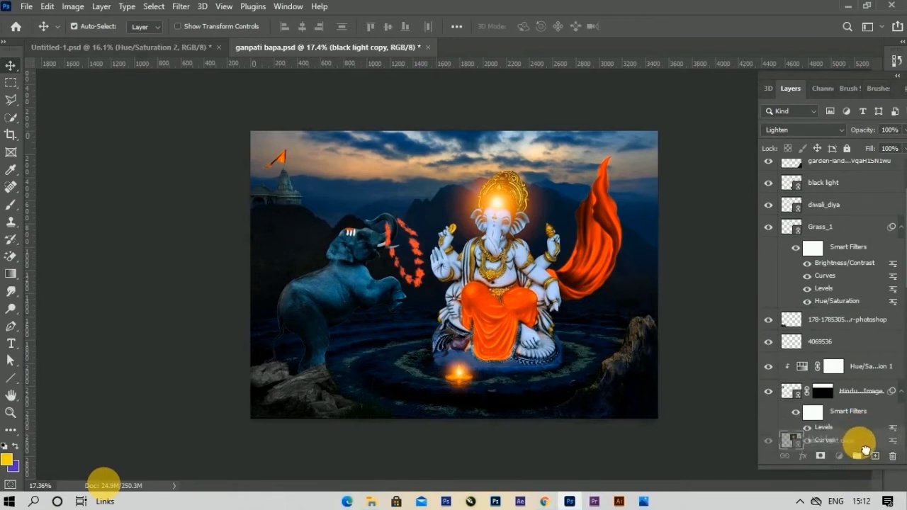
{"action": "left_click_drag", "start_coordinate": [868, 468], "coordinate": [868, 433]}
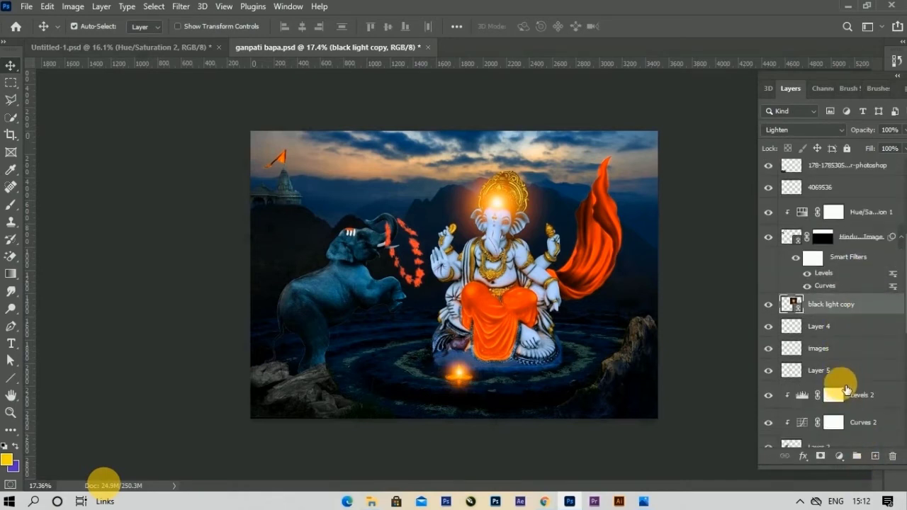
{"action": "scroll", "coordinate": [834, 385], "scroll_direction": "down", "scroll_amount": 4}
{"action": "left_click_drag", "start_coordinate": [834, 215], "coordinate": [850, 400]}
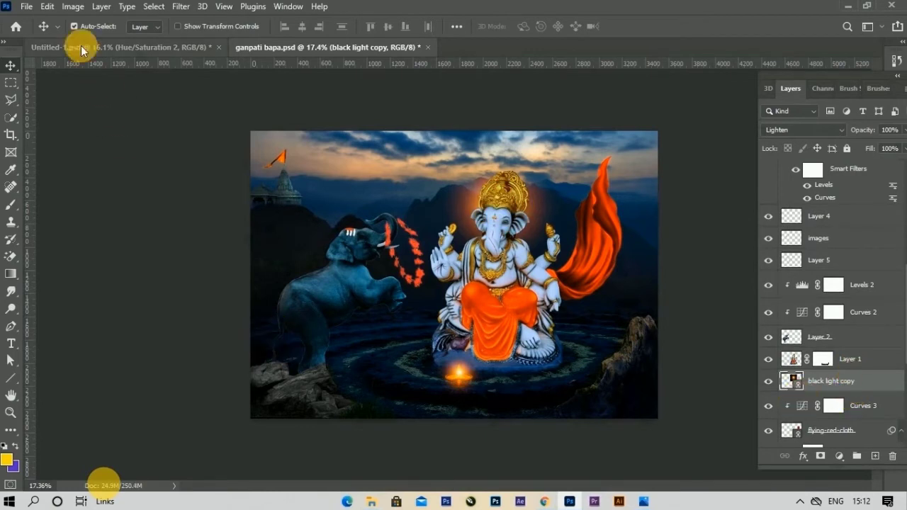
{"action": "left_click", "coordinate": [10, 205]}
- Add a new layer, choose a smaller smoke brush and set white as foreground colour
{"action": "left_click_drag", "start_coordinate": [900, 294], "coordinate": [899, 160]}
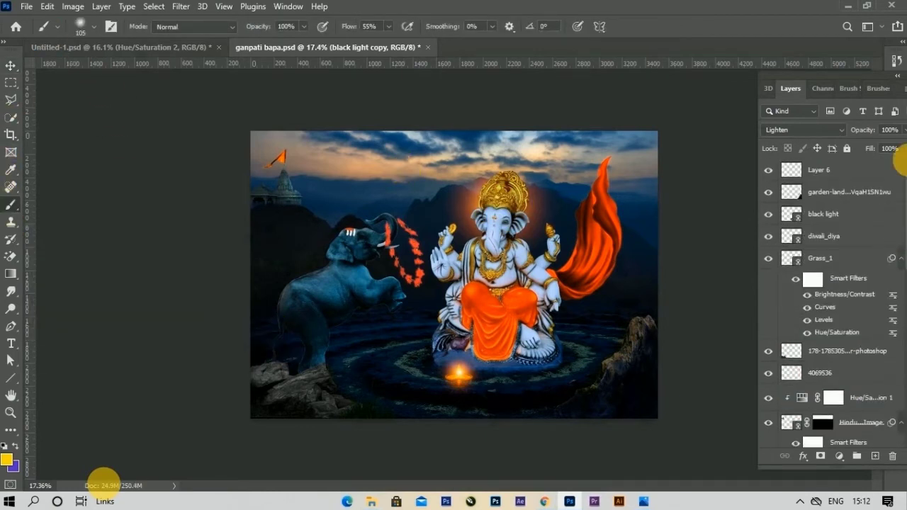
{"action": "left_click", "coordinate": [875, 455]}
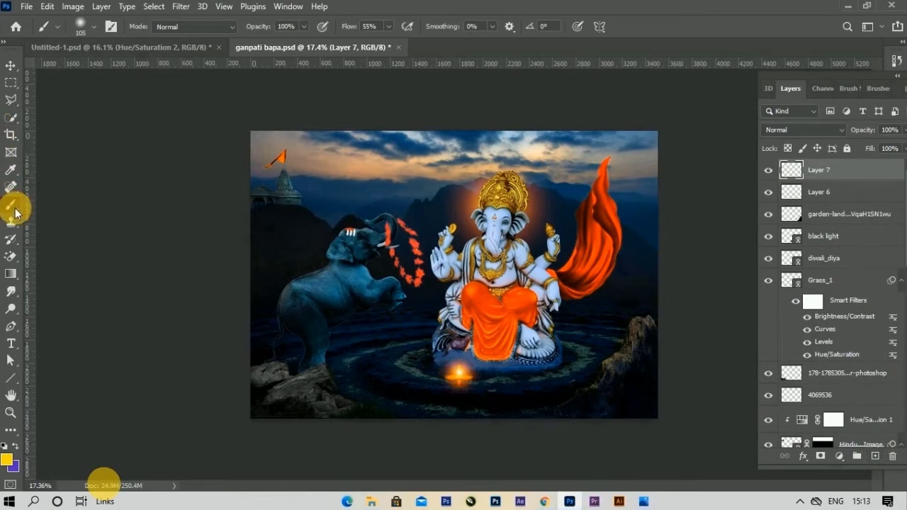
{"action": "left_click", "coordinate": [94, 26]}
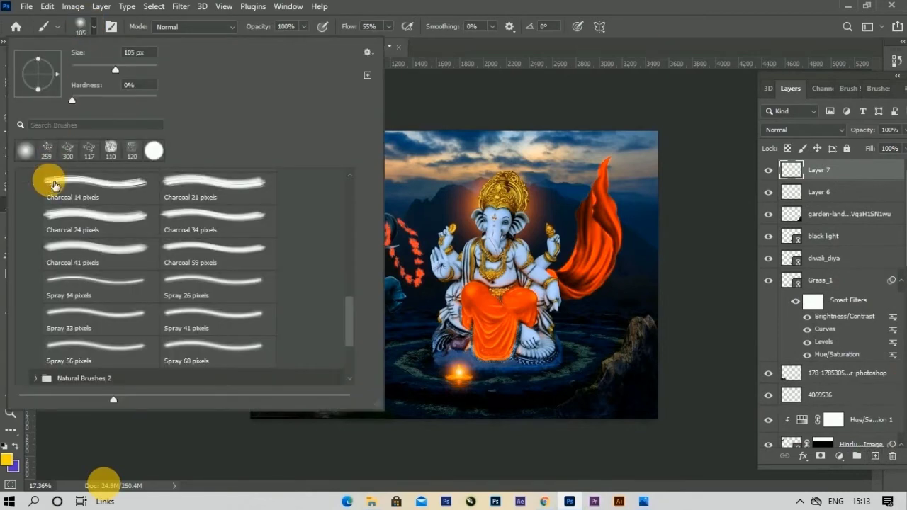
{"action": "scroll", "coordinate": [111, 310], "scroll_direction": "up", "scroll_amount": 3}
{"action": "scroll", "coordinate": [111, 305], "scroll_direction": "down", "scroll_amount": 1}
{"action": "scroll", "coordinate": [113, 284], "scroll_direction": "down", "scroll_amount": 2}
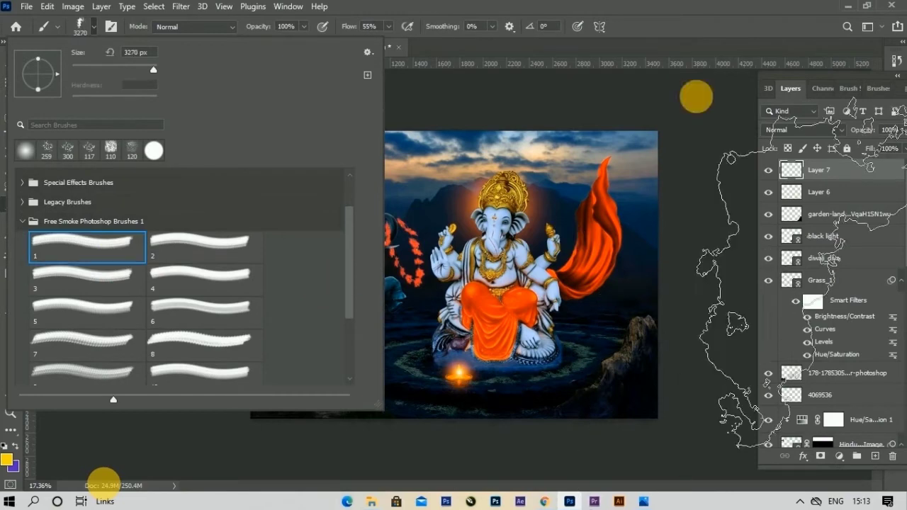
{"action": "left_click", "coordinate": [689, 27]}
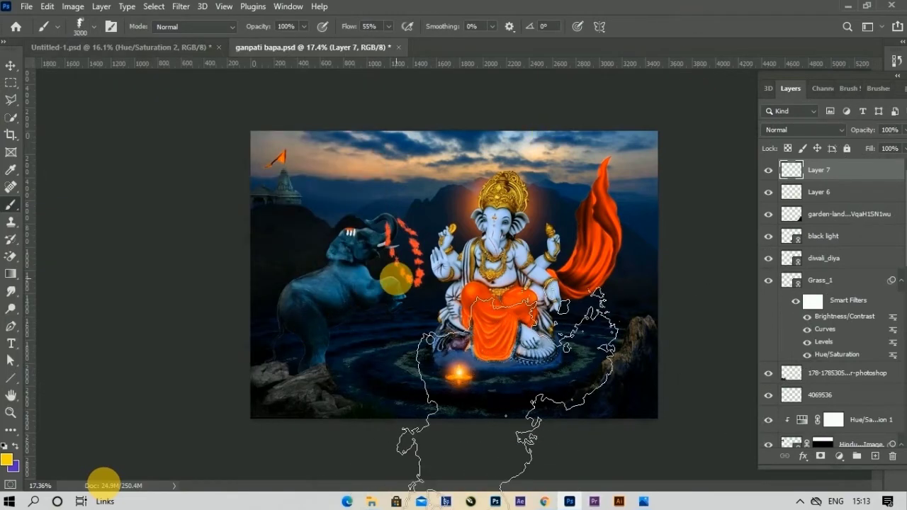
{"action": "key", "text": "bracketleft"}
{"action": "key", "text": "bracketleft"}
{"action": "key", "text": "bracketleft"}
{"action": "key", "text": "bracketleft"}
{"action": "key", "text": "bracketleft"}
{"action": "key", "text": "bracketleft"}
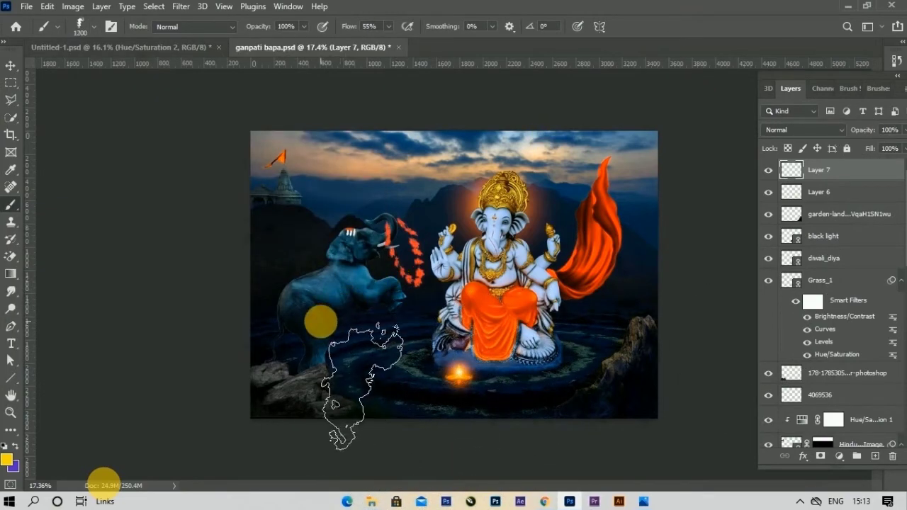
{"action": "left_click", "coordinate": [6, 459]}
{"action": "left_click_drag", "start_coordinate": [49, 277], "coordinate": [3, 261]}
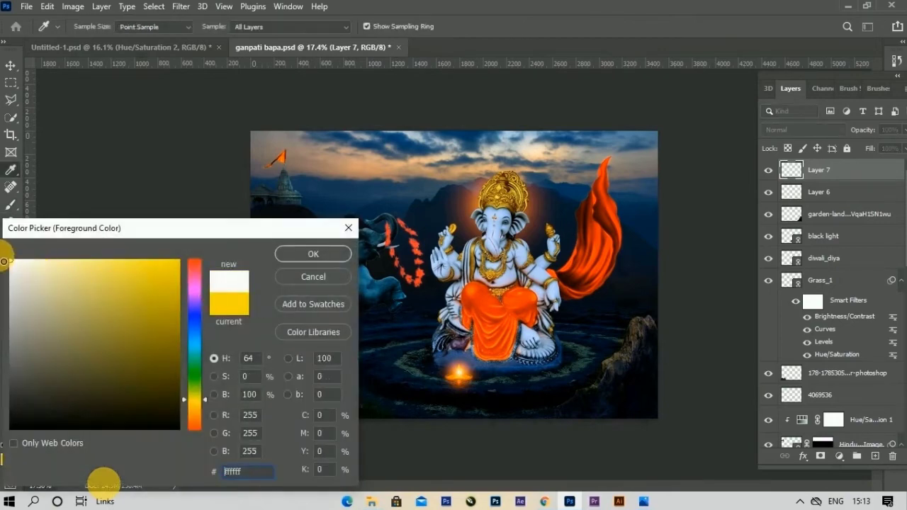
{"action": "left_click", "coordinate": [327, 258]}
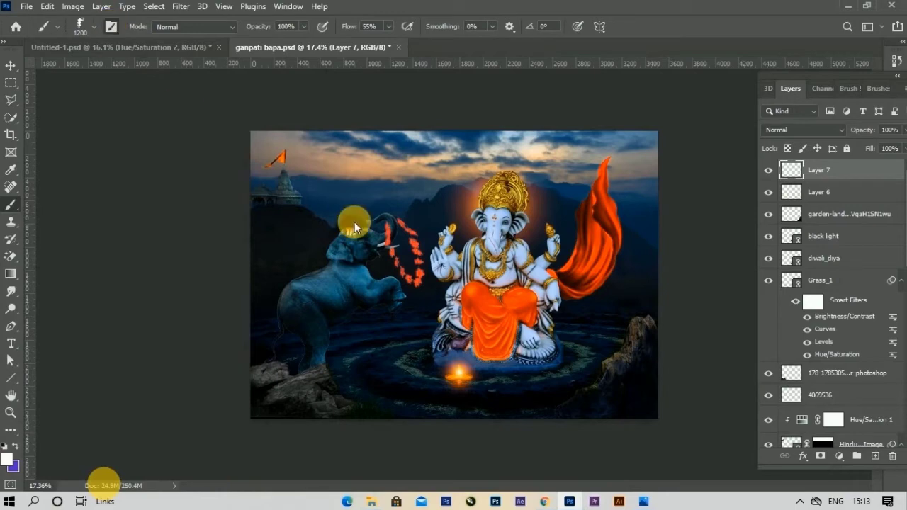
- Rotate the smoke brush tip (-93°, then -130°) and stamp white smoke at the lower left
{"action": "key", "text": "F5"}
{"action": "mouse_move", "coordinate": [857, 77]}
{"action": "left_mouse_down"}
{"action": "mouse_move", "coordinate": [428, 90]}
{"action": "mouse_move", "coordinate": [77, 75]}
{"action": "left_mouse_up"}
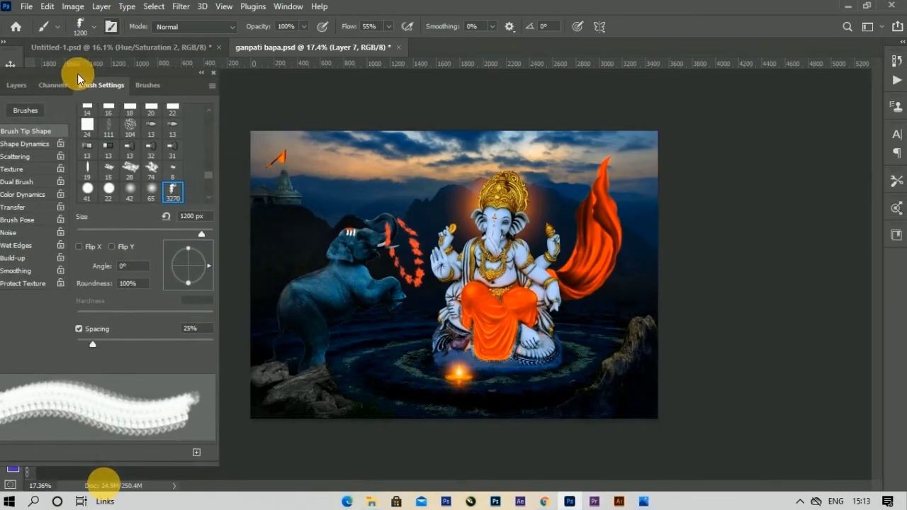
{"action": "left_click", "coordinate": [213, 250]}
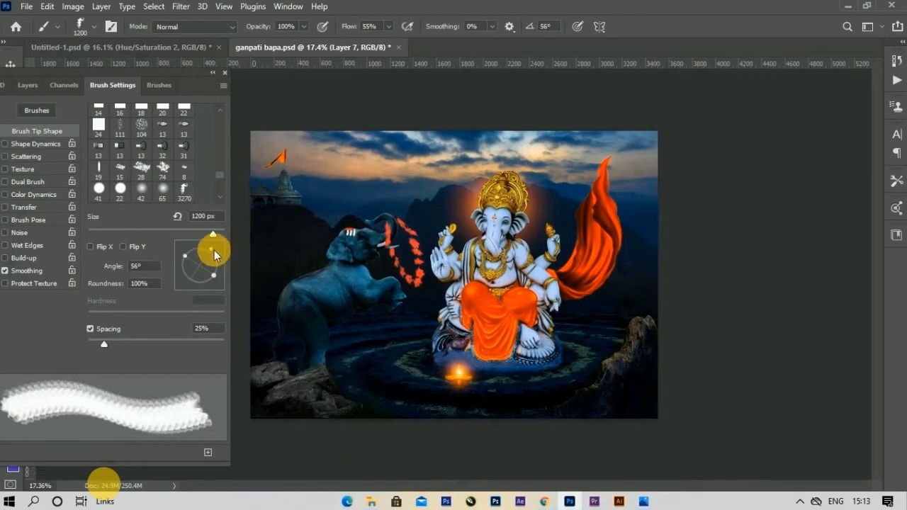
{"action": "mouse_move", "coordinate": [213, 271]}
{"action": "left_mouse_down"}
{"action": "mouse_move", "coordinate": [179, 284]}
{"action": "mouse_move", "coordinate": [189, 289]}
{"action": "left_mouse_up"}
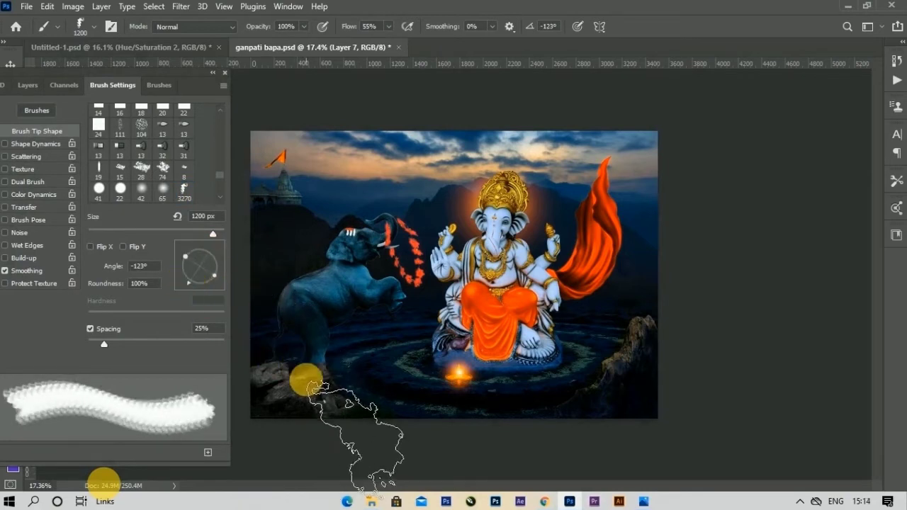
{"action": "left_click", "coordinate": [199, 292]}
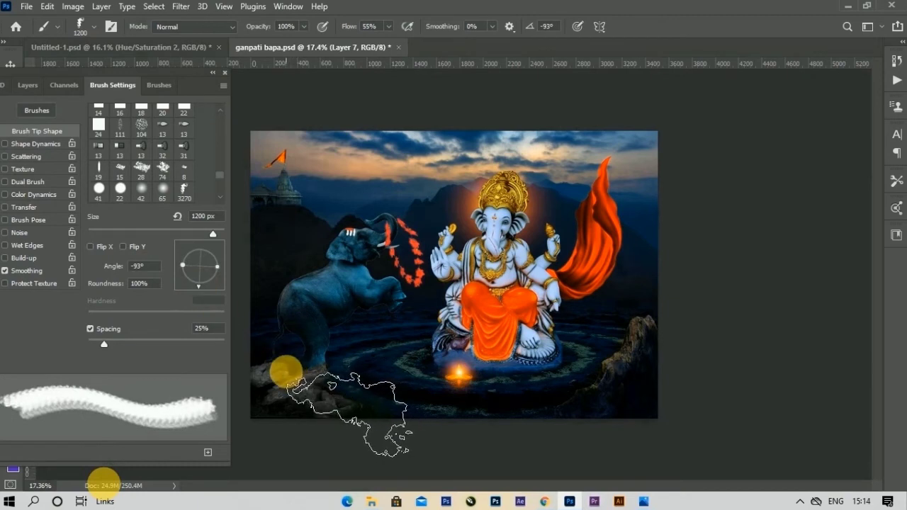
{"action": "left_click", "coordinate": [277, 372]}
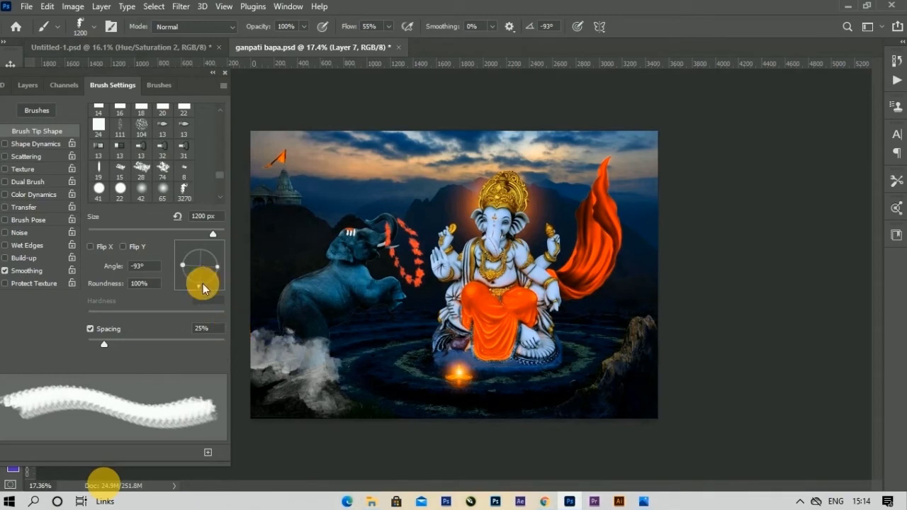
{"action": "left_click_drag", "start_coordinate": [203, 288], "coordinate": [187, 284]}
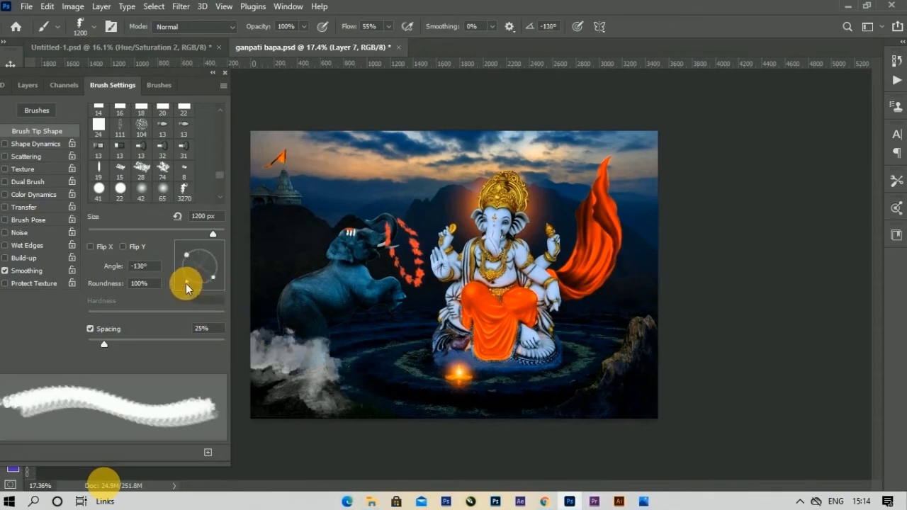
{"action": "left_click", "coordinate": [235, 330]}
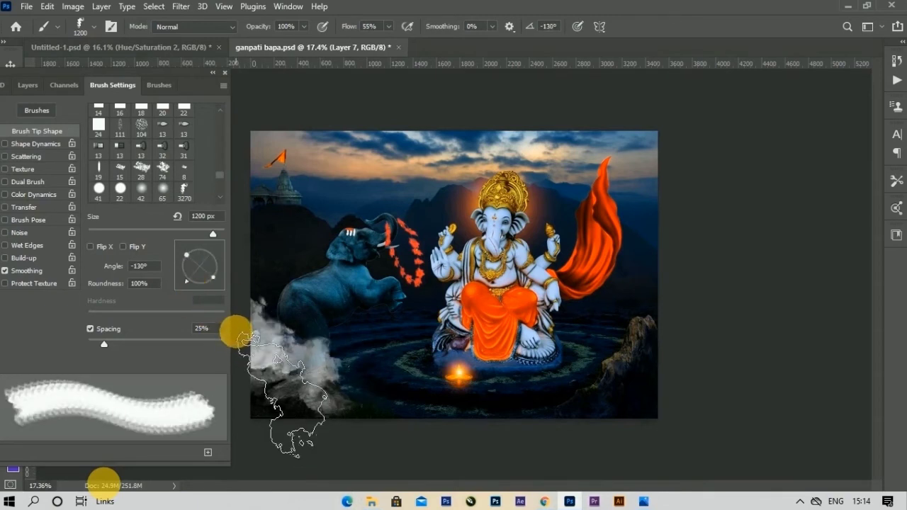
{"action": "left_click", "coordinate": [216, 68]}
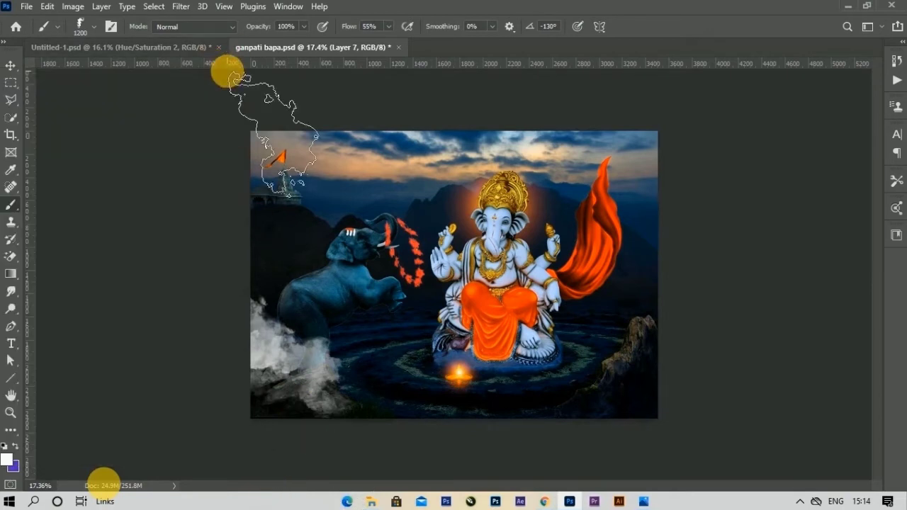
{"action": "left_click", "coordinate": [11, 66]}
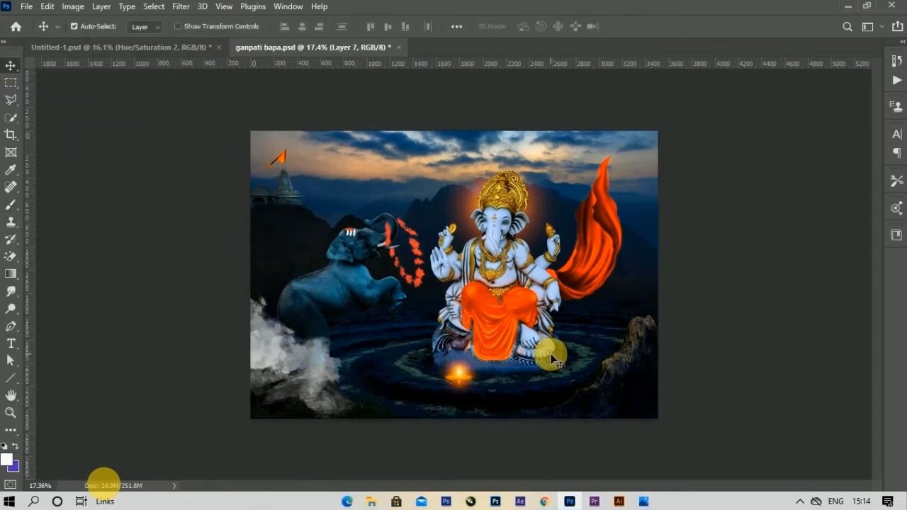
- Send the smoke layer, Layer 7, to the bottom of the layer stack
{"action": "key", "text": "F7"}
{"action": "left_click_drag", "start_coordinate": [76, 72], "coordinate": [135, 73]}
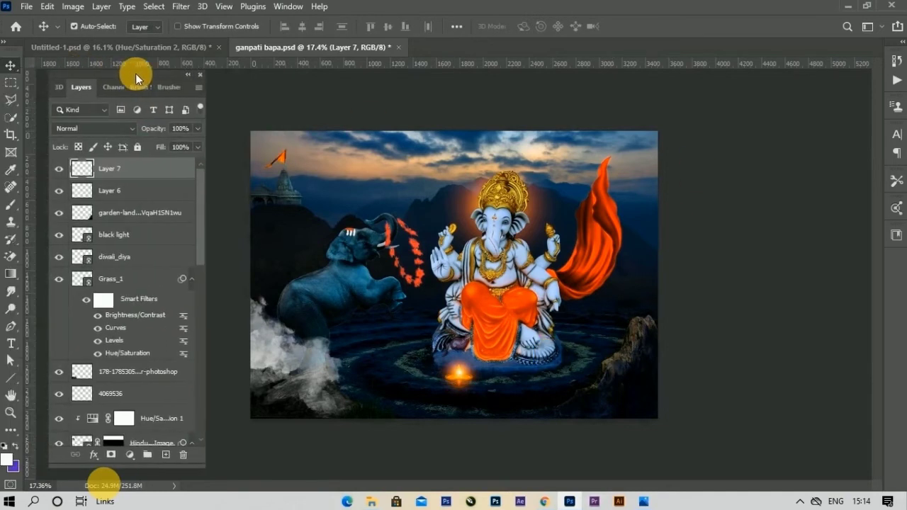
{"action": "left_click_drag", "start_coordinate": [156, 180], "coordinate": [181, 386]}
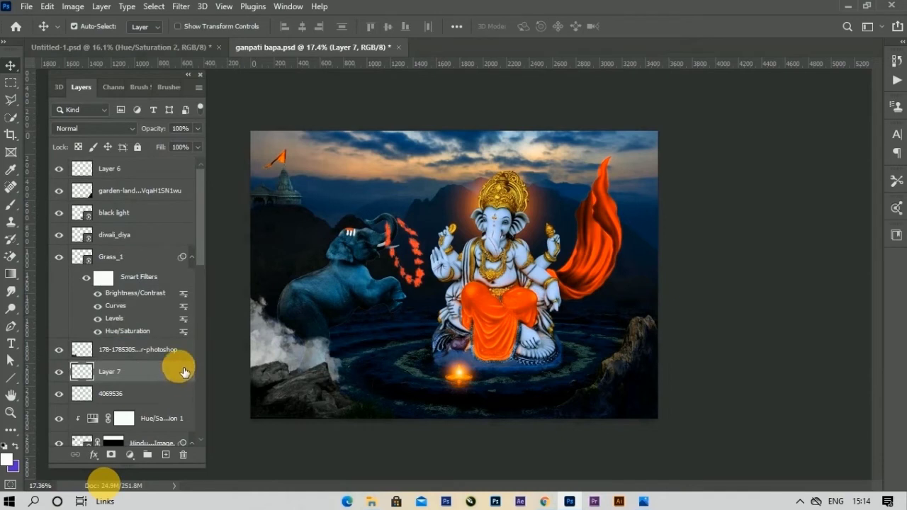
{"action": "scroll", "coordinate": [178, 361], "scroll_direction": "down", "scroll_amount": 2}
{"action": "scroll", "coordinate": [178, 361], "scroll_direction": "down", "scroll_amount": 2}
{"action": "scroll", "coordinate": [178, 361], "scroll_direction": "down", "scroll_amount": 1}
{"action": "key", "text": "ctrl+shift+bracketleft"}
- Tilt the smoke slightly, nudge it left and down, and fade it to 60% opacity
{"action": "key", "text": "ctrl+t"}
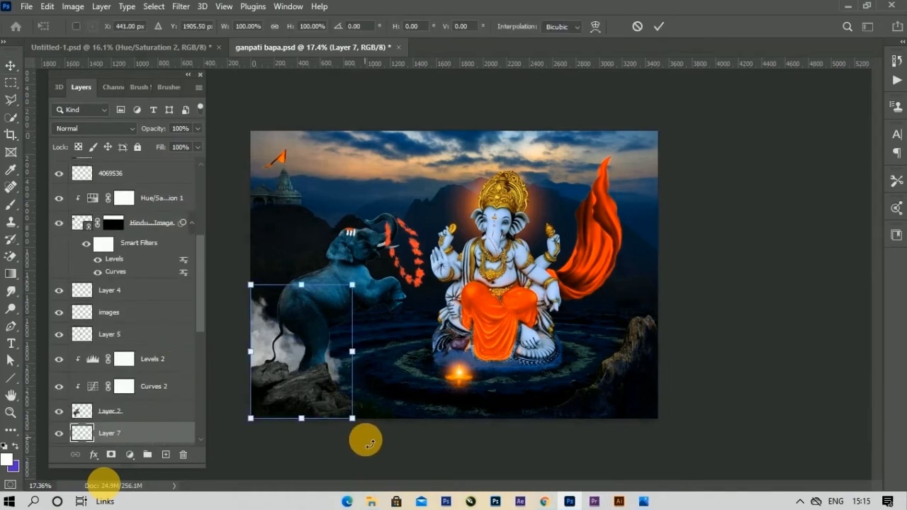
{"action": "left_click_drag", "start_coordinate": [365, 440], "coordinate": [347, 421]}
{"action": "left_click_drag", "start_coordinate": [290, 348], "coordinate": [278, 355]}
{"action": "left_click", "coordinate": [658, 27]}
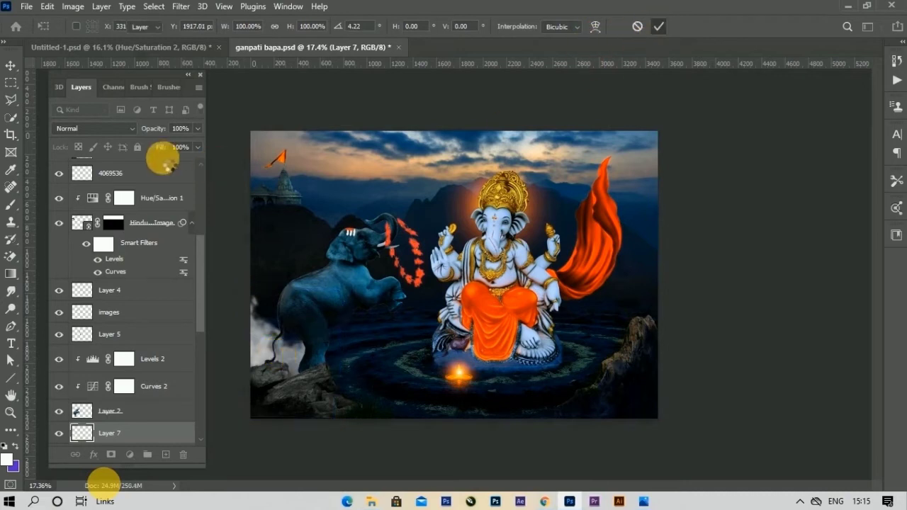
{"action": "left_click", "coordinate": [198, 130]}
{"action": "left_click_drag", "start_coordinate": [174, 145], "coordinate": [173, 145]}
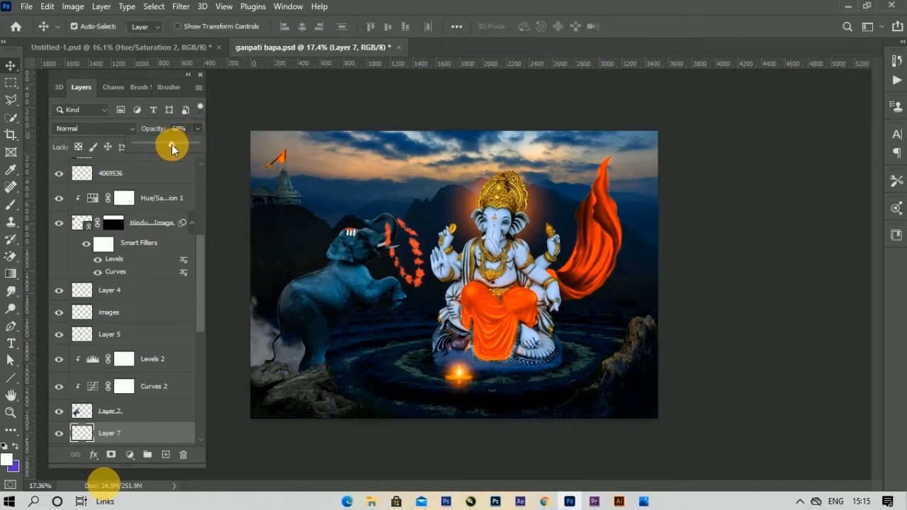
- Add a new empty Layer 8 above Layer 6
{"action": "left_click_drag", "start_coordinate": [201, 270], "coordinate": [201, 196]}
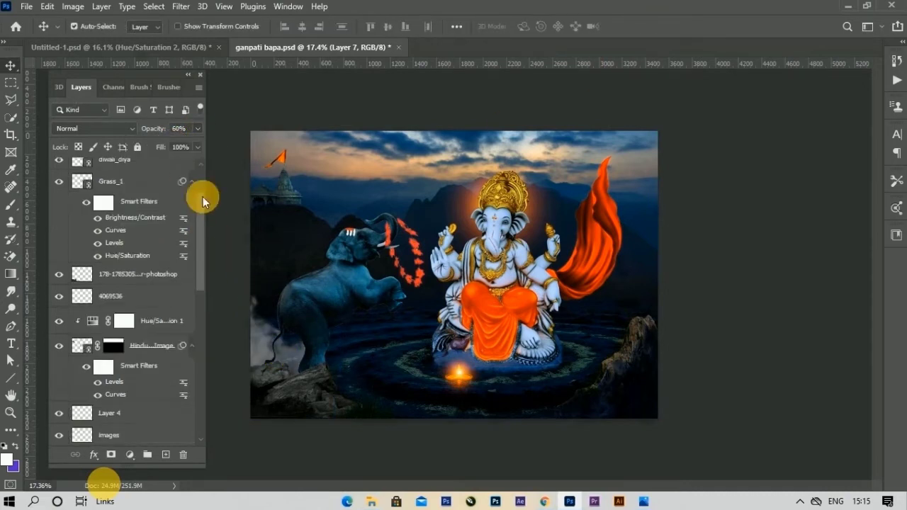
{"action": "left_click", "coordinate": [141, 170]}
{"action": "left_click", "coordinate": [166, 457]}
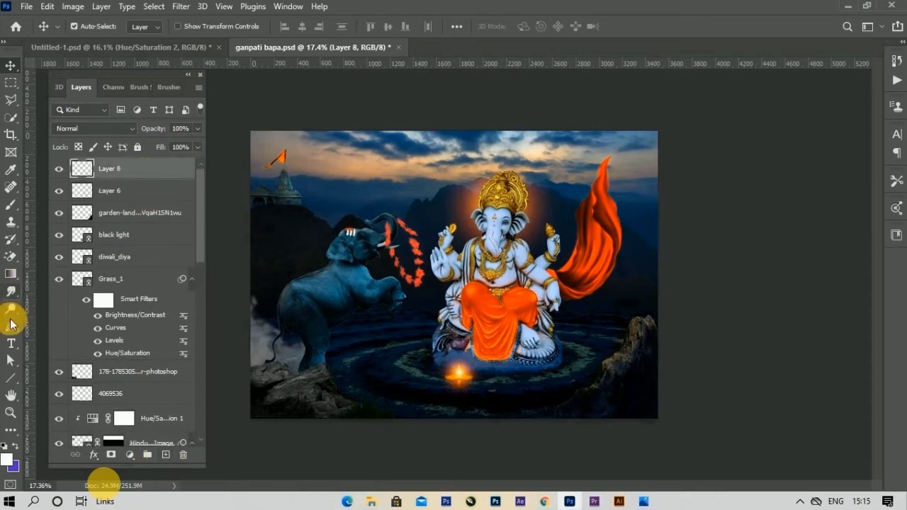
- Stamp white smoke with a rotated brush tip beside the lower-right rock
{"action": "left_click", "coordinate": [11, 210]}
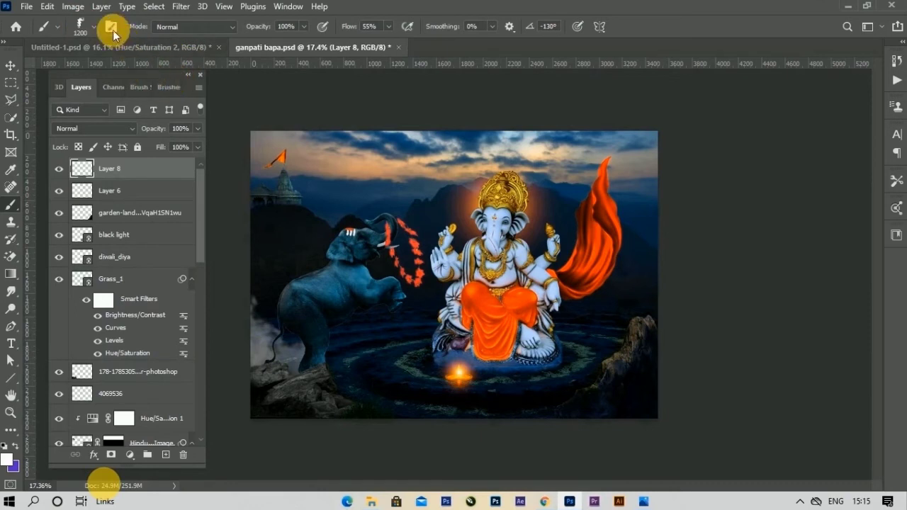
{"action": "left_click", "coordinate": [112, 28]}
{"action": "mouse_move", "coordinate": [272, 290]}
{"action": "left_mouse_down"}
{"action": "mouse_move", "coordinate": [279, 265]}
{"action": "mouse_move", "coordinate": [250, 249]}
{"action": "mouse_move", "coordinate": [243, 263]}
{"action": "left_mouse_up"}
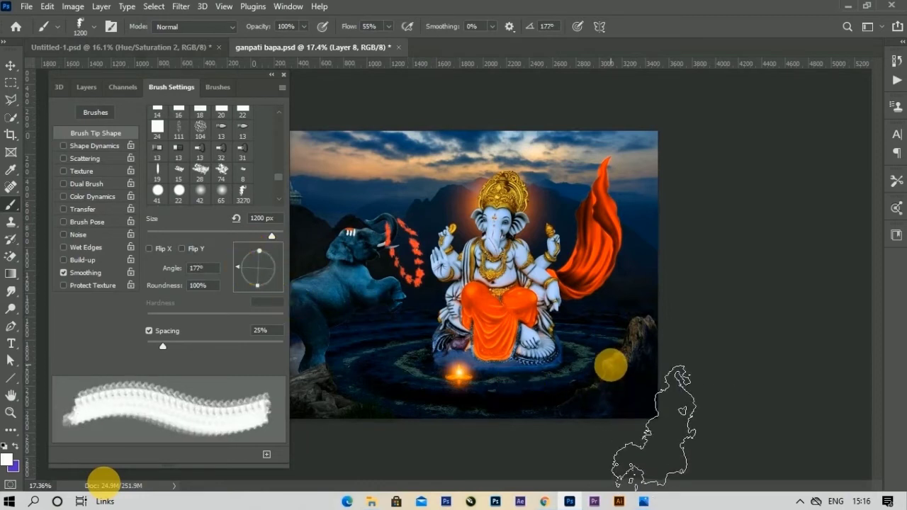
{"action": "left_click", "coordinate": [610, 360]}
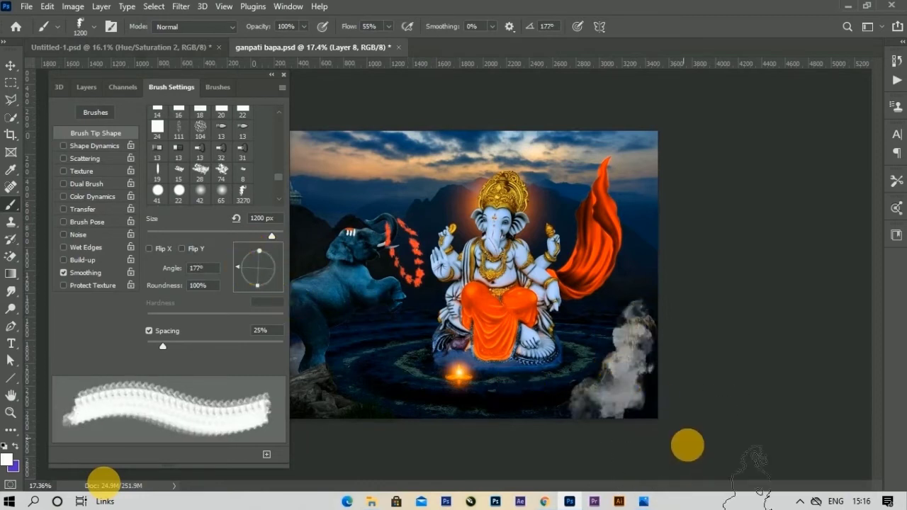
- Move the new smoke layer behind the rock and enlarge the mist on the right
{"action": "left_click", "coordinate": [84, 87]}
{"action": "left_click_drag", "start_coordinate": [139, 172], "coordinate": [135, 360]}
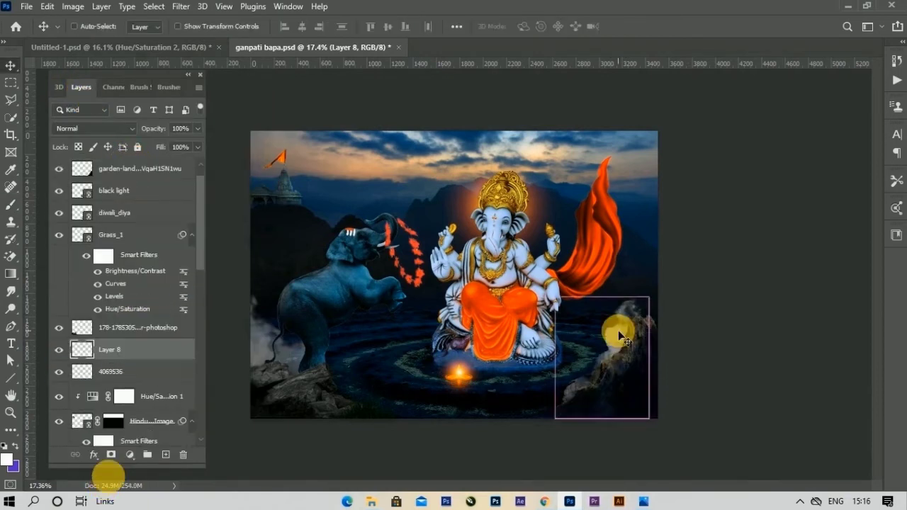
{"action": "key", "text": "ctrl+t"}
{"action": "mouse_move", "coordinate": [647, 298]}
{"action": "left_mouse_down"}
{"action": "mouse_move", "coordinate": [678, 285]}
{"action": "mouse_move", "coordinate": [644, 298]}
{"action": "left_mouse_up"}
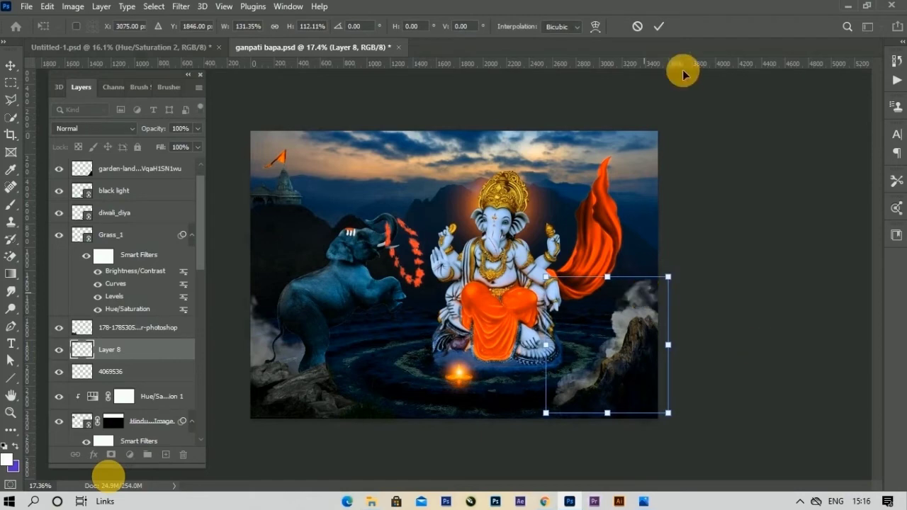
{"action": "left_click", "coordinate": [658, 27]}
{"action": "left_click", "coordinate": [85, 26]}
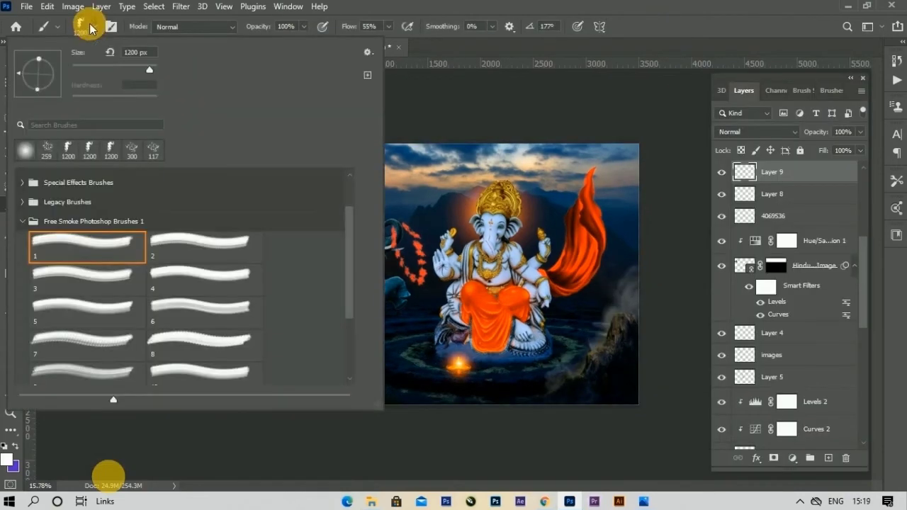
- Choose smoke brush 2, rotate it to -126°, shrink it, and stamp smoke on the lower-left rocks
{"action": "left_click", "coordinate": [170, 248]}
{"action": "left_click", "coordinate": [694, 77]}
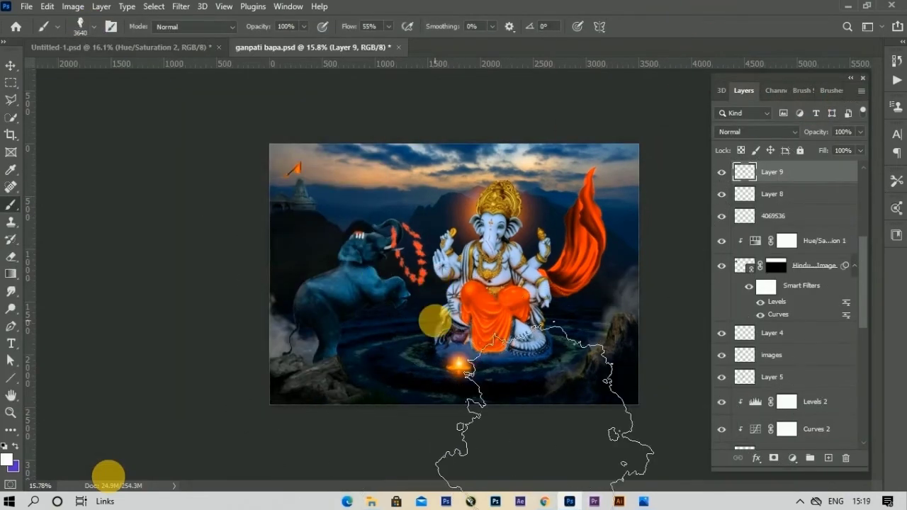
{"action": "left_click", "coordinate": [111, 27]}
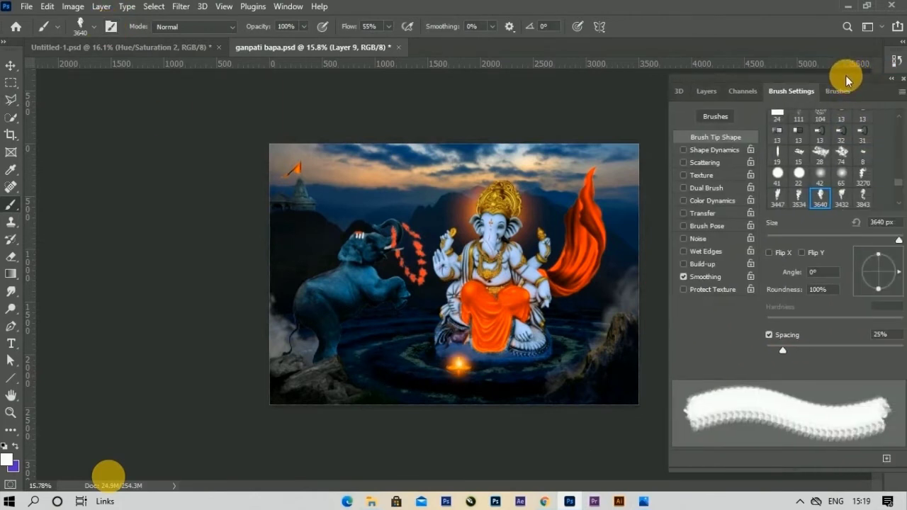
{"action": "left_click_drag", "start_coordinate": [883, 291], "coordinate": [868, 285]}
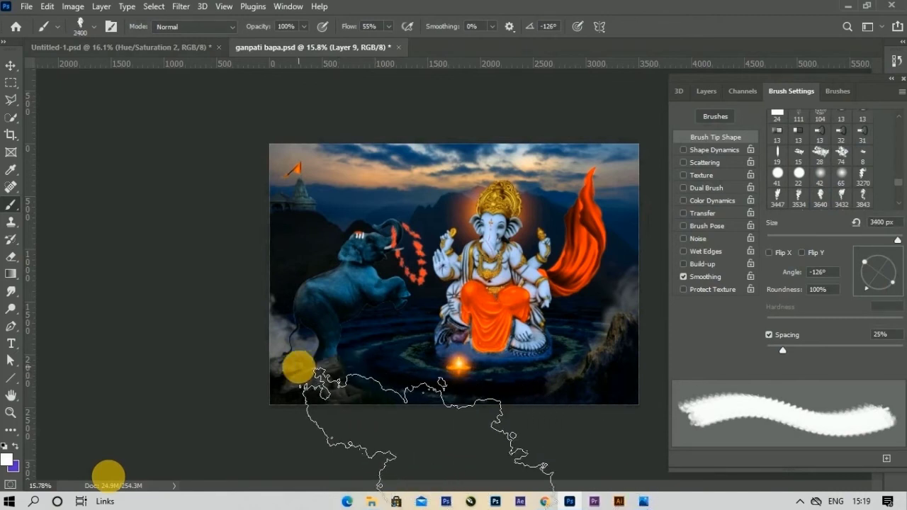
{"action": "key", "text": "["}
{"action": "key", "text": "["}
{"action": "key", "text": "["}
{"action": "key", "text": "["}
{"action": "key", "text": "["}
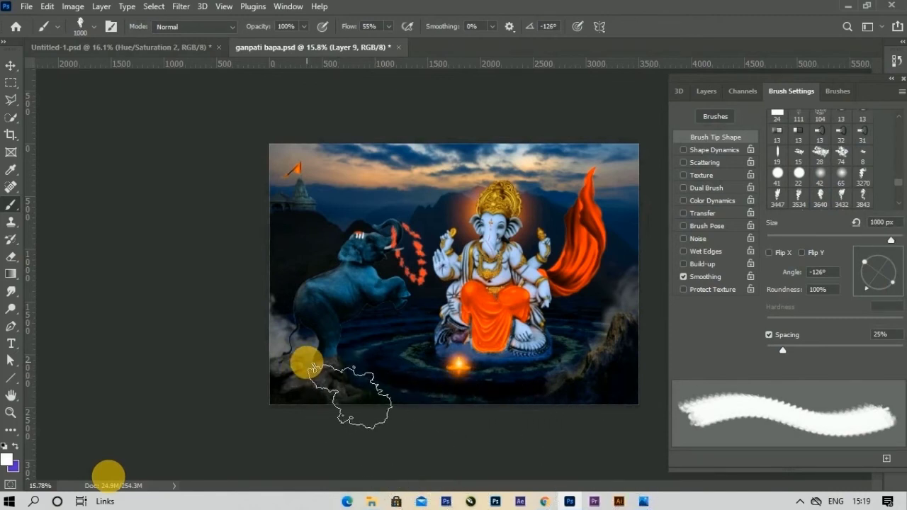
{"action": "left_click", "coordinate": [312, 369]}
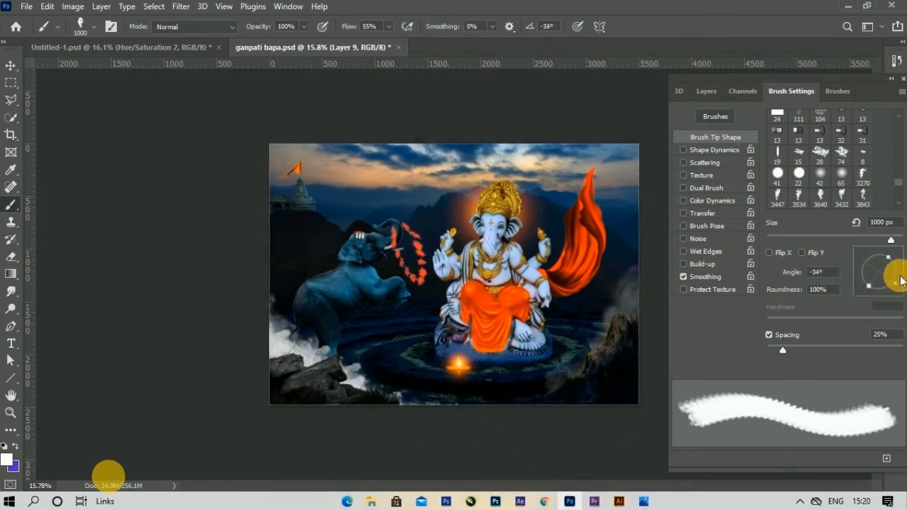
- Re-angle the smoke brush tip to -87° and return to the layers list
{"action": "mouse_move", "coordinate": [899, 279]}
{"action": "left_mouse_down"}
{"action": "mouse_move", "coordinate": [898, 267]}
{"action": "mouse_move", "coordinate": [894, 292]}
{"action": "left_mouse_up"}
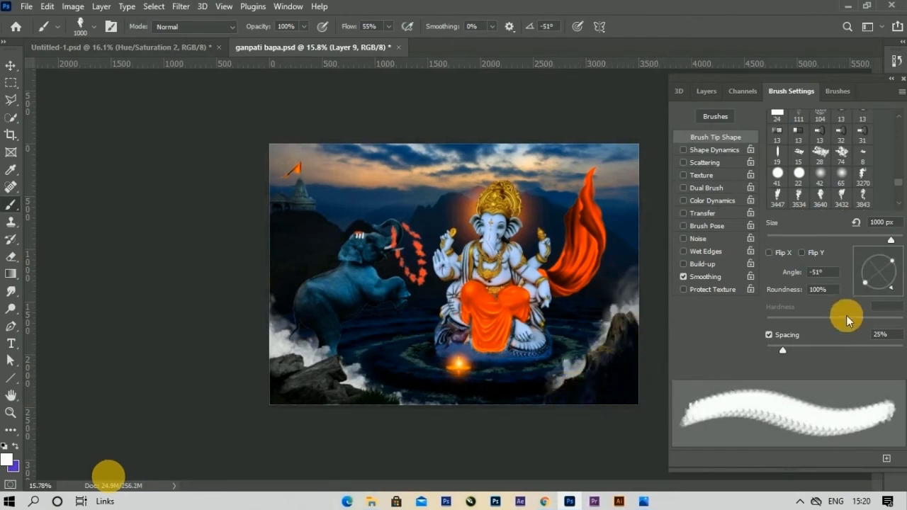
{"action": "left_click_drag", "start_coordinate": [889, 295], "coordinate": [879, 293]}
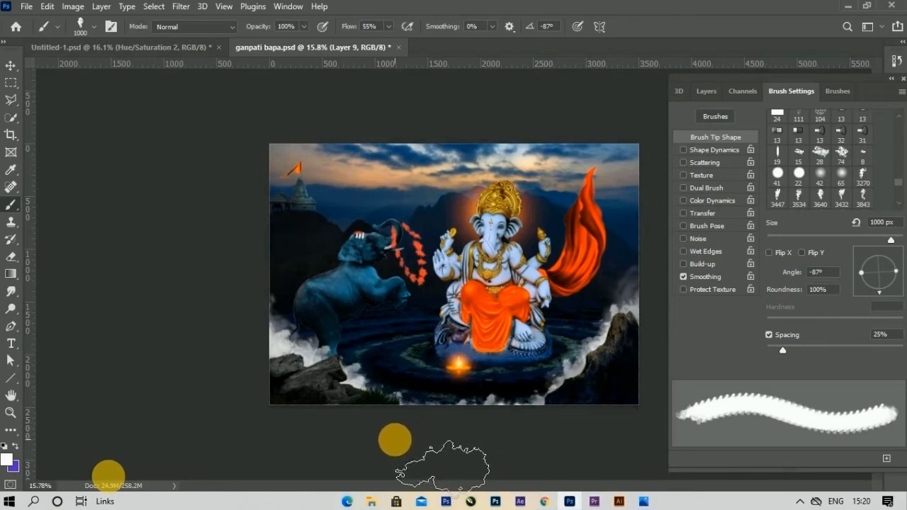
{"action": "left_click", "coordinate": [705, 91]}
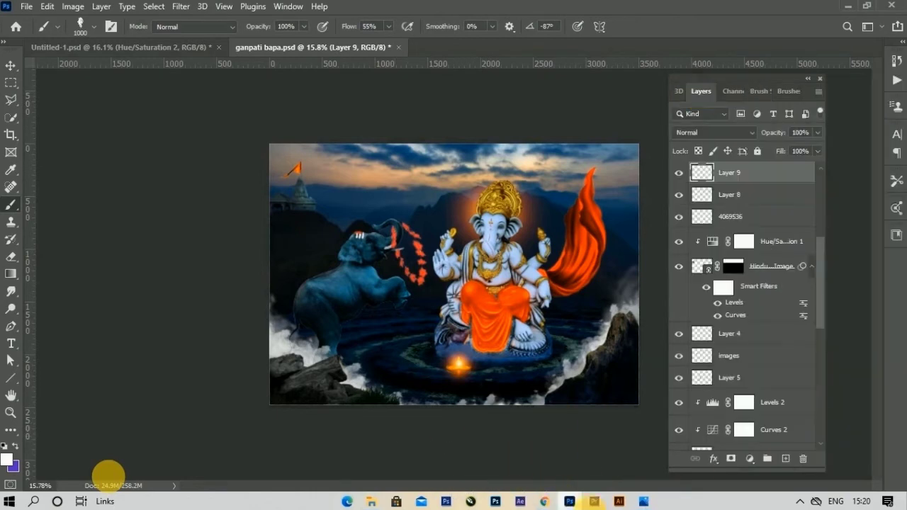
{"action": "left_click", "coordinate": [10, 256]}
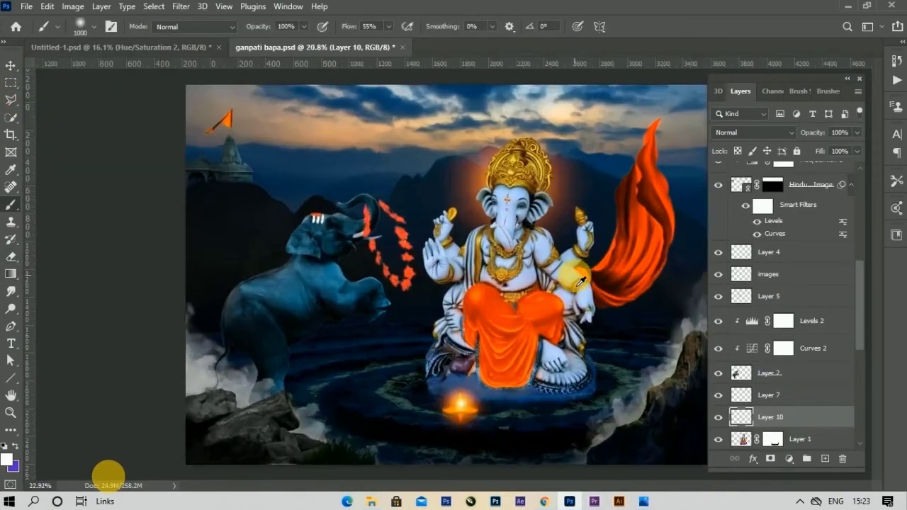
- Add a Vibrance adjustment layer with vibrance +60 and increased saturation
{"action": "scroll", "coordinate": [580, 282], "scroll_direction": "up", "scroll_amount": 2}
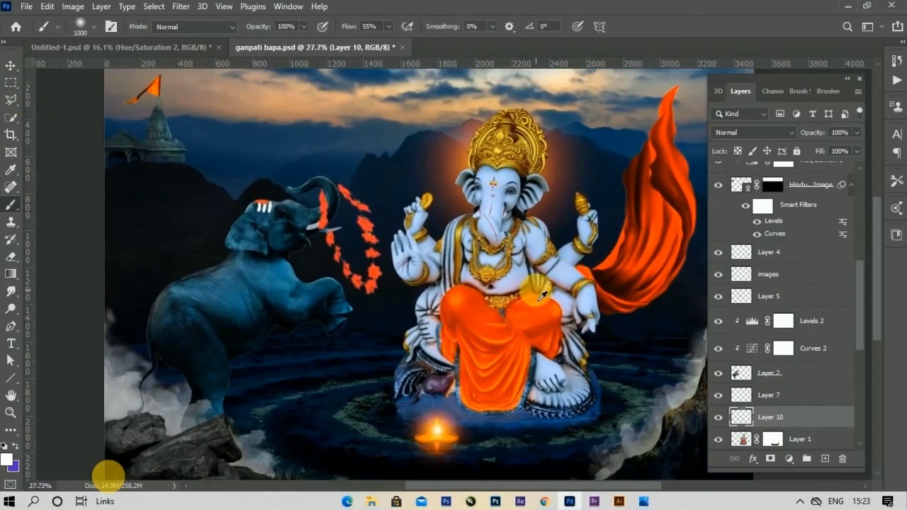
{"action": "scroll", "coordinate": [579, 282], "scroll_direction": "up", "scroll_amount": 2}
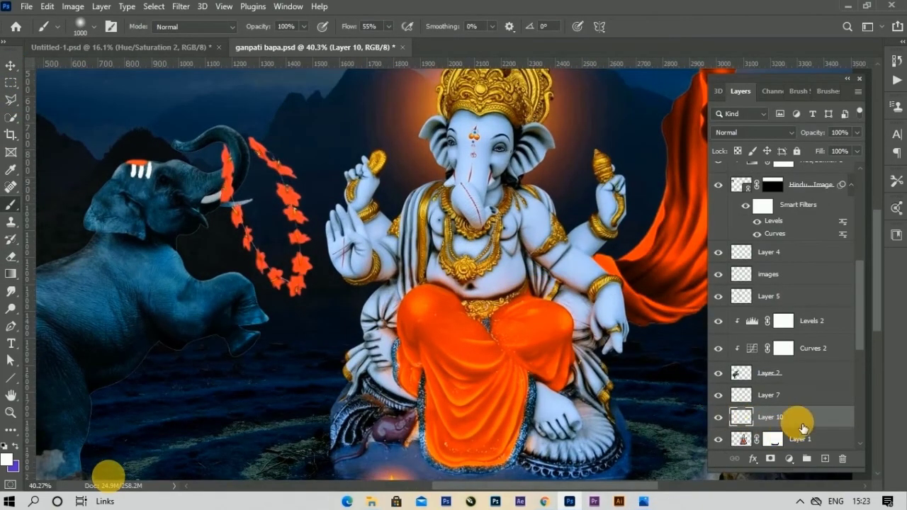
{"action": "left_click", "coordinate": [789, 459]}
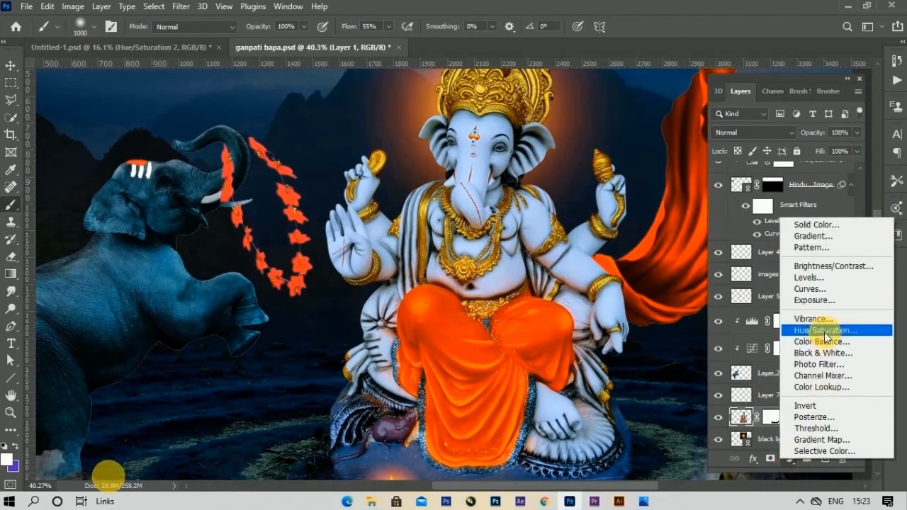
{"action": "left_click", "coordinate": [811, 319]}
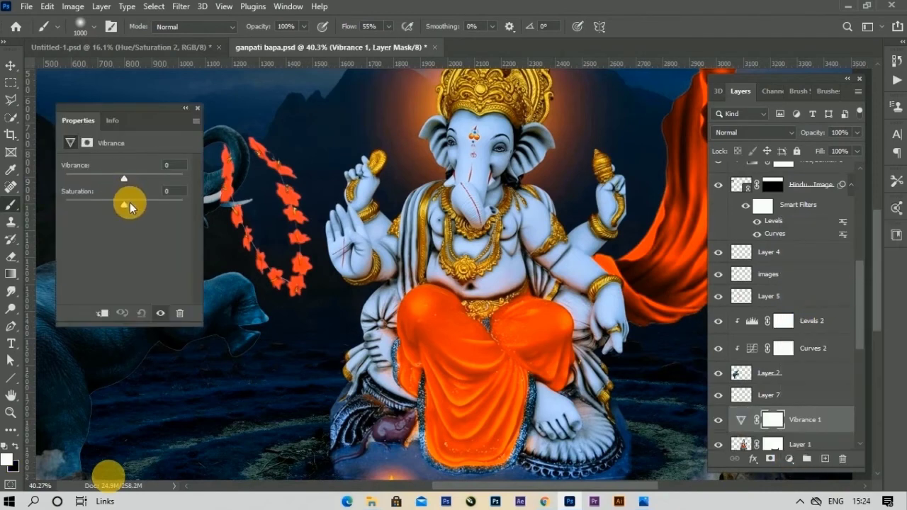
{"action": "mouse_move", "coordinate": [150, 186]}
{"action": "left_mouse_down"}
{"action": "mouse_move", "coordinate": [160, 185]}
{"action": "mouse_move", "coordinate": [128, 205]}
{"action": "left_mouse_up"}
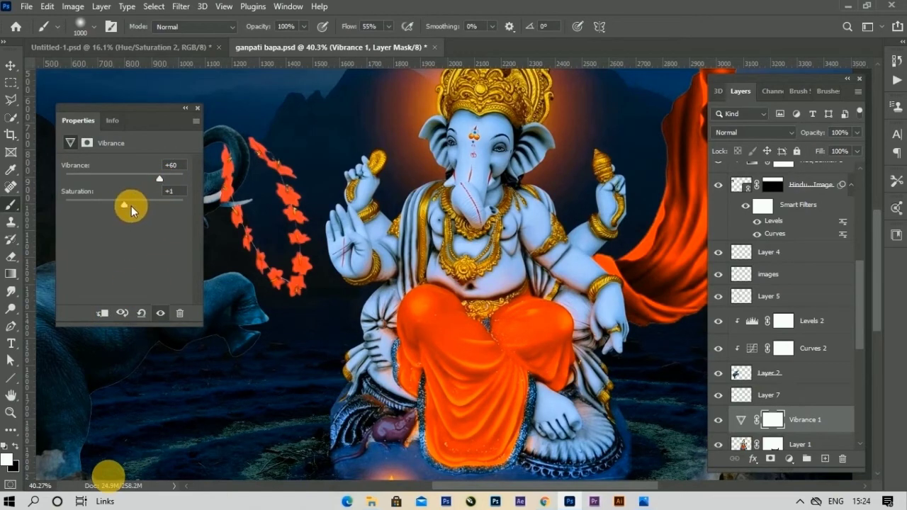
{"action": "left_click_drag", "start_coordinate": [131, 206], "coordinate": [153, 209]}
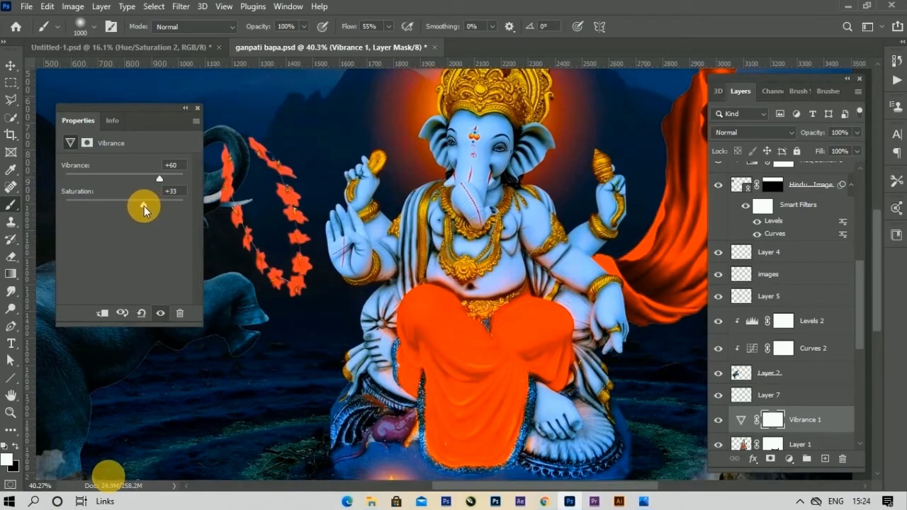
{"action": "left_click", "coordinate": [197, 108]}
- Toggle Vibrance 1's visibility twice to compare the scene before and after
{"action": "scroll", "coordinate": [249, 275], "scroll_direction": "down", "scroll_amount": 3}
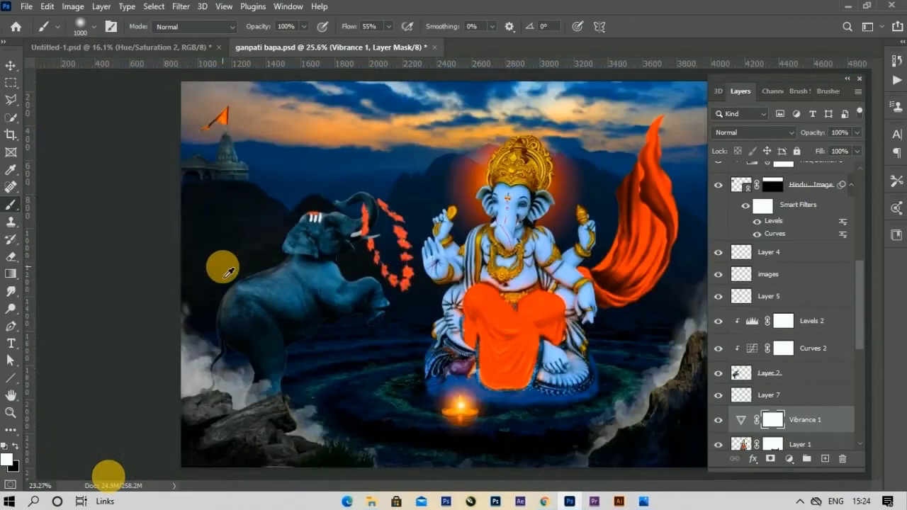
{"action": "scroll", "coordinate": [222, 263], "scroll_direction": "down", "scroll_amount": 3}
{"action": "left_click", "coordinate": [719, 421]}
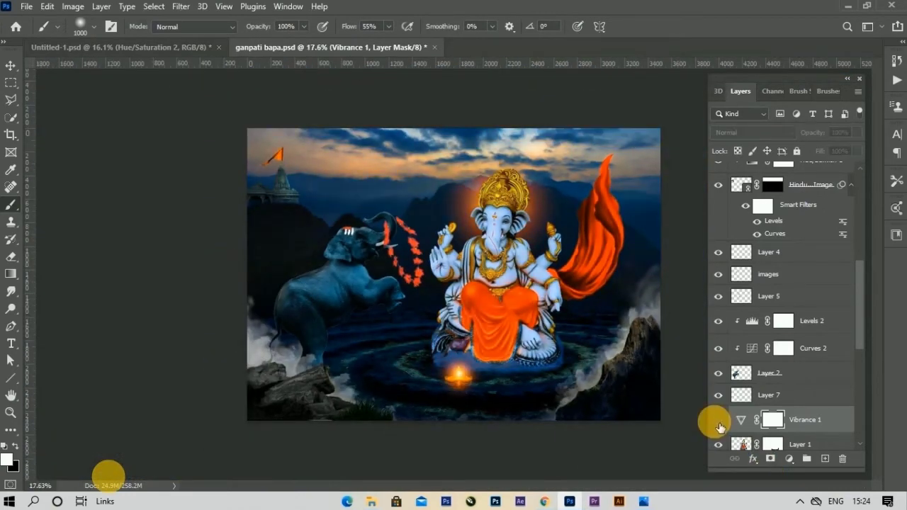
{"action": "left_click", "coordinate": [719, 424]}
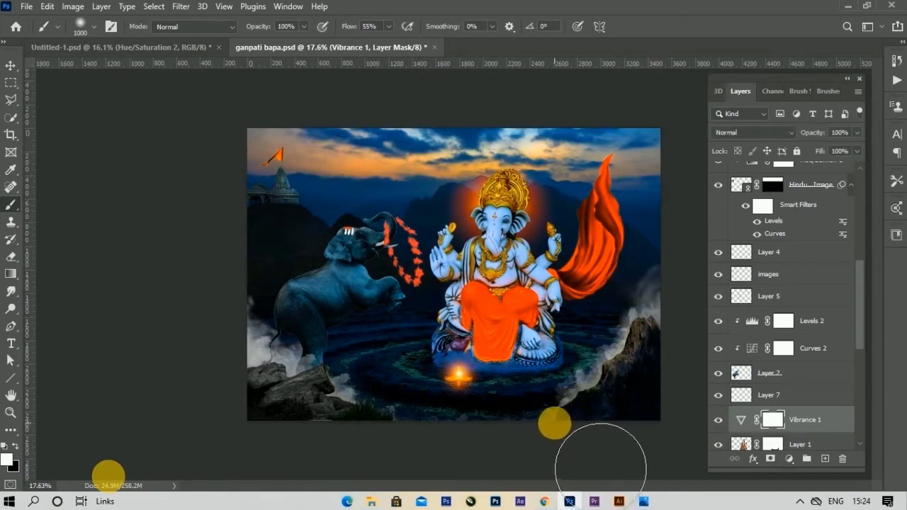
{"action": "scroll", "coordinate": [554, 423], "scroll_direction": "up", "scroll_amount": 1}
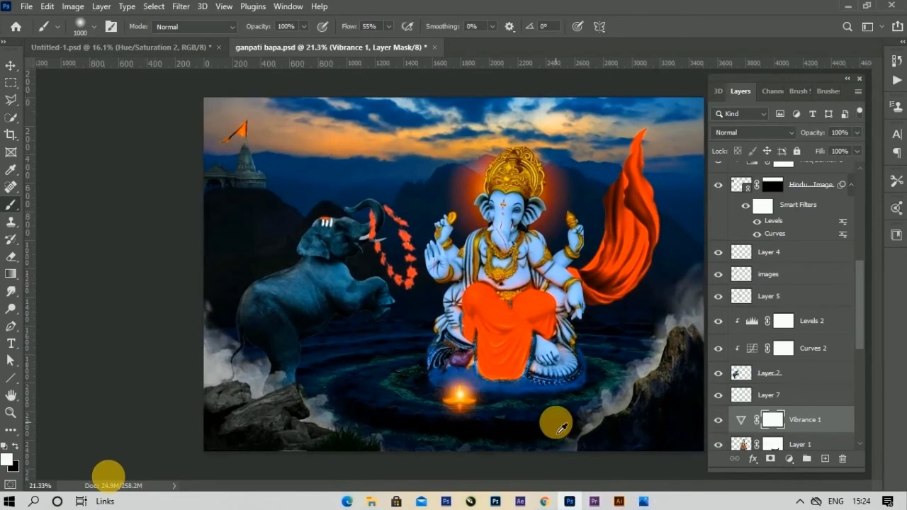
{"action": "left_click", "coordinate": [718, 424]}
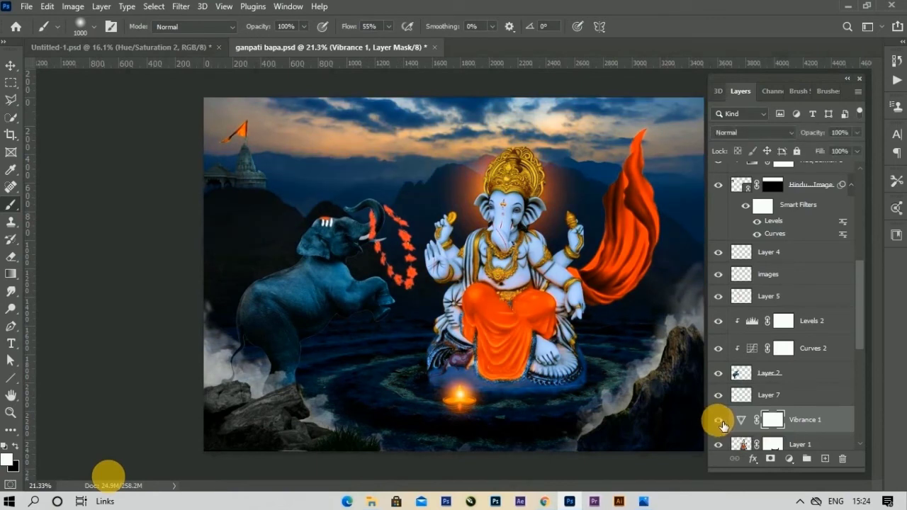
{"action": "left_click", "coordinate": [719, 424]}
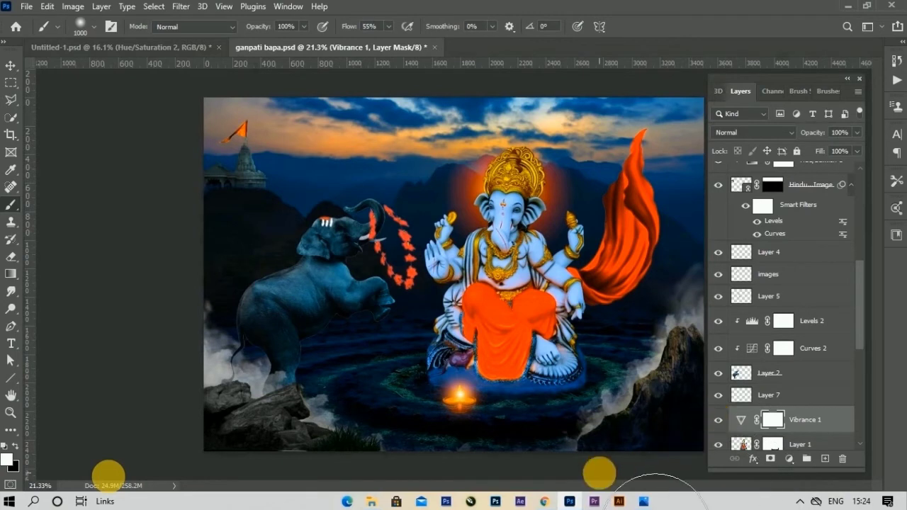
{"action": "left_click", "coordinate": [10, 65]}
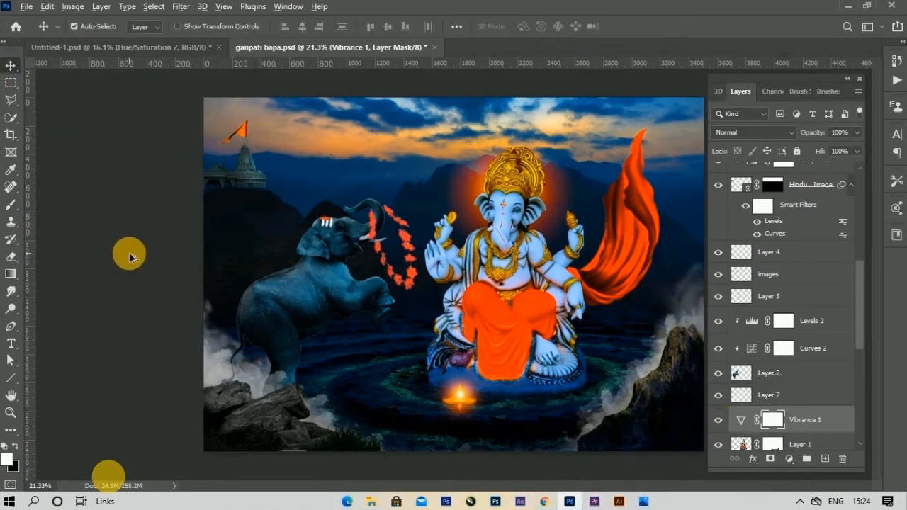
- Scale Group 1, the small elephant beside the right-hand rocks, to 80.76%, then select the Levels 2 layer
{"action": "scroll", "coordinate": [127, 253], "scroll_direction": "down", "scroll_amount": 1}
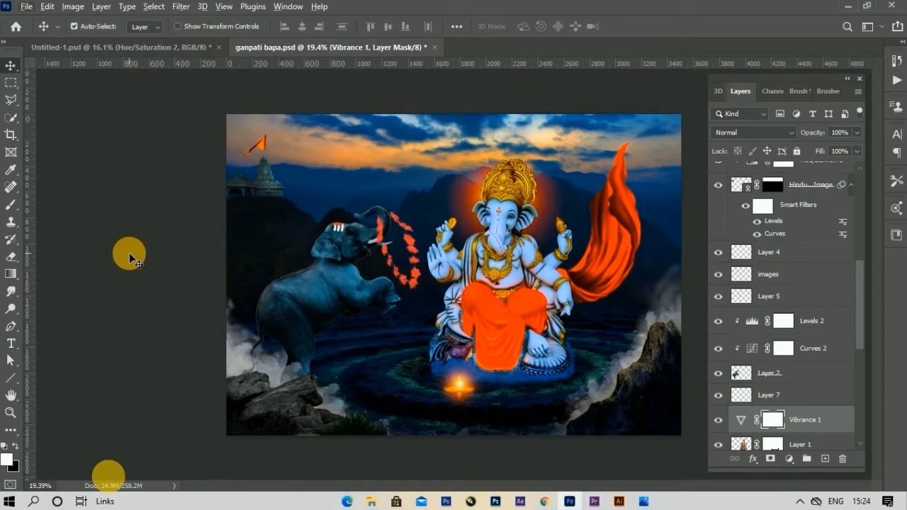
{"action": "scroll", "coordinate": [825, 409], "scroll_direction": "down", "scroll_amount": 3}
{"action": "scroll", "coordinate": [826, 409], "scroll_direction": "down", "scroll_amount": 3}
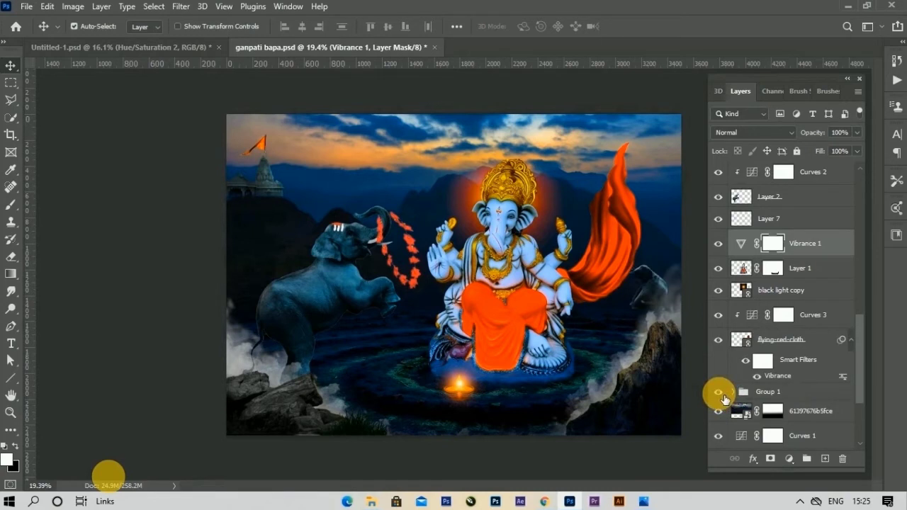
{"action": "left_click", "coordinate": [793, 389]}
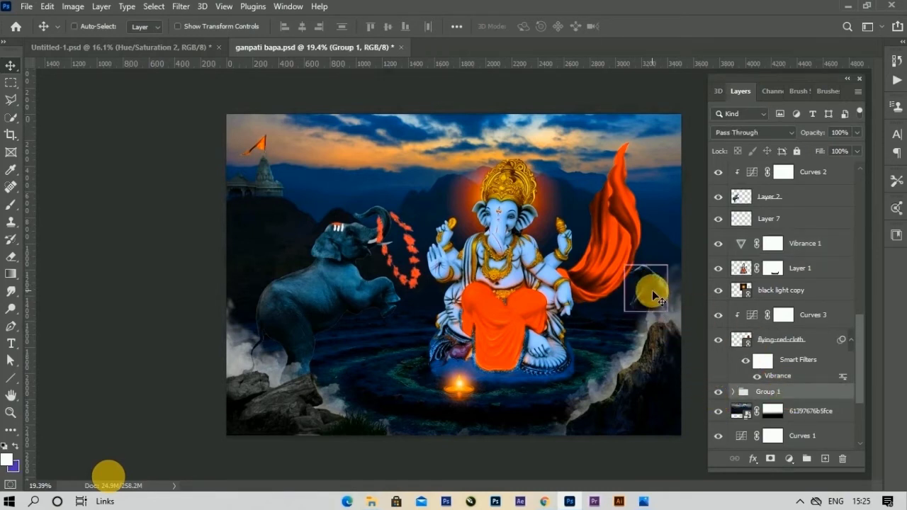
{"action": "key", "text": "ctrl+t"}
{"action": "mouse_move", "coordinate": [666, 311]}
{"action": "left_mouse_down"}
{"action": "mouse_move", "coordinate": [663, 297]}
{"action": "mouse_move", "coordinate": [618, 327]}
{"action": "left_mouse_up"}
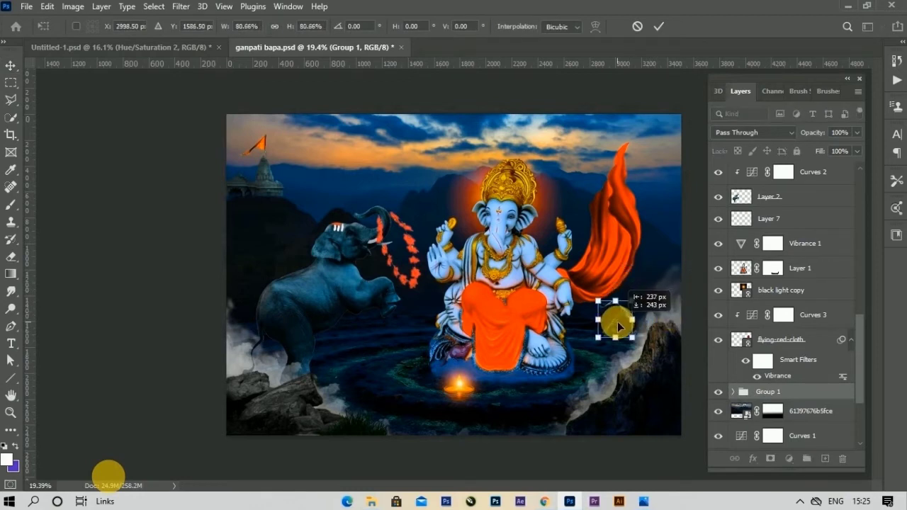
{"action": "left_click", "coordinate": [658, 26]}
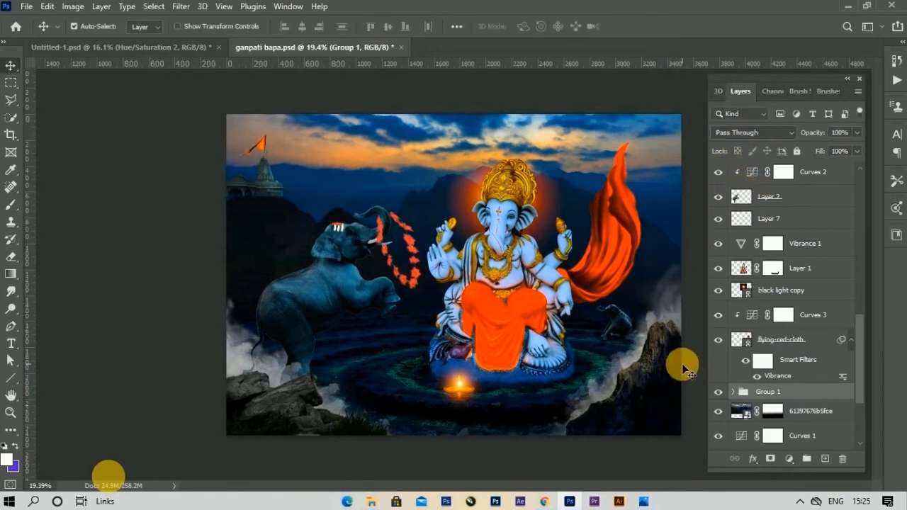
{"action": "right_click", "coordinate": [328, 277]}
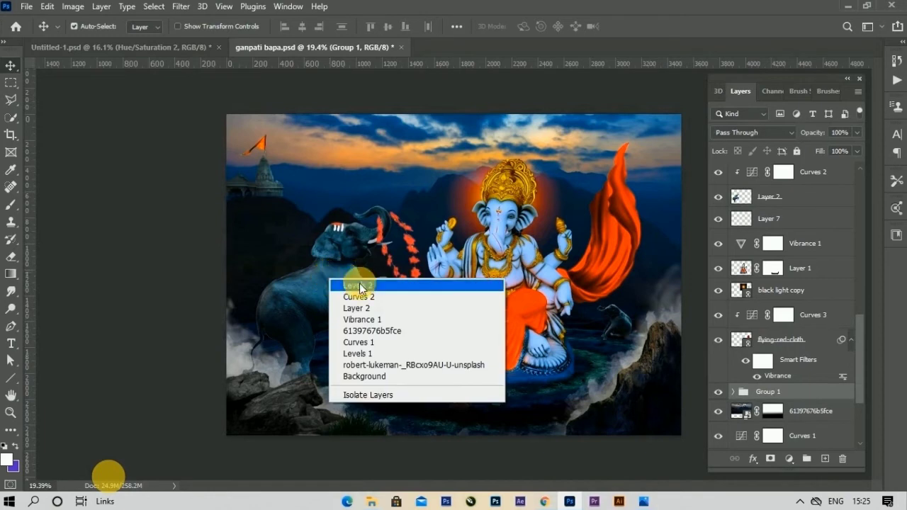
{"action": "left_click", "coordinate": [359, 283]}
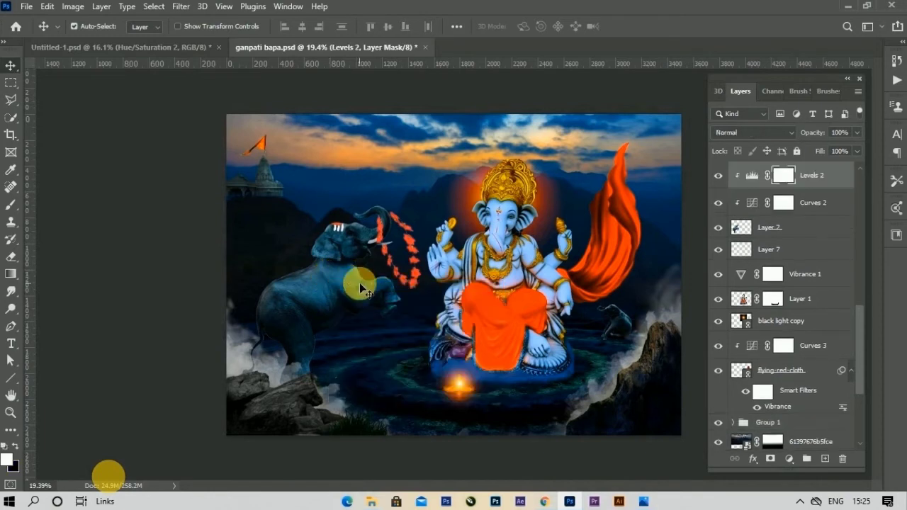
- Add a point to the Curves 2 curve and raise it up-left to brighten the composite
{"action": "double_click", "coordinate": [756, 207]}
{"action": "left_click", "coordinate": [148, 217]}
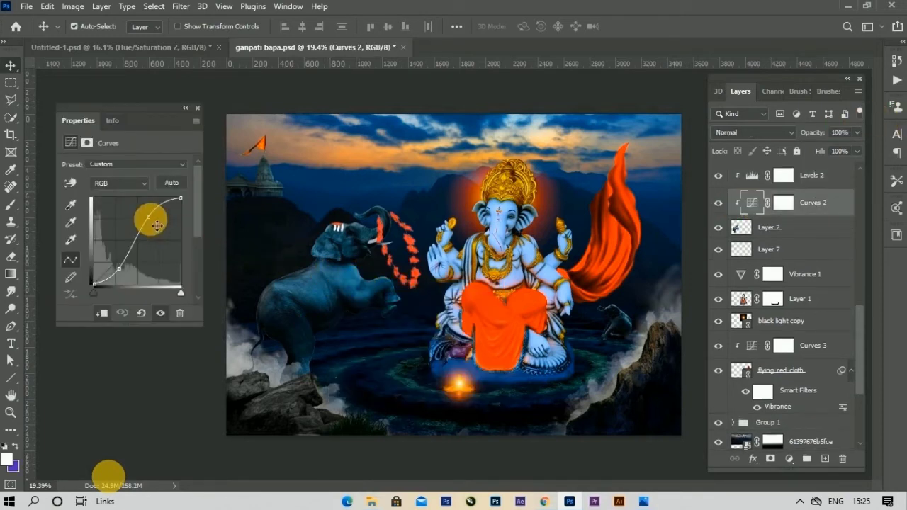
{"action": "left_click_drag", "start_coordinate": [151, 217], "coordinate": [145, 212]}
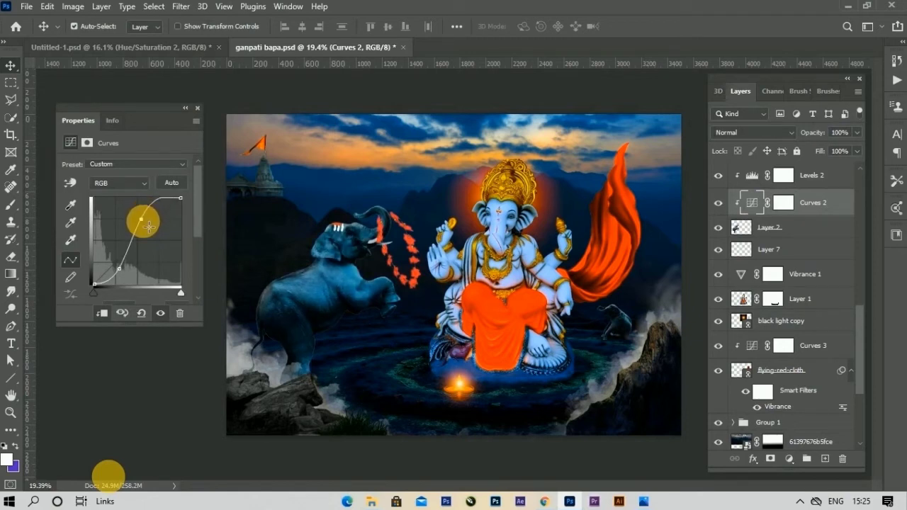
{"action": "left_click", "coordinate": [199, 107]}
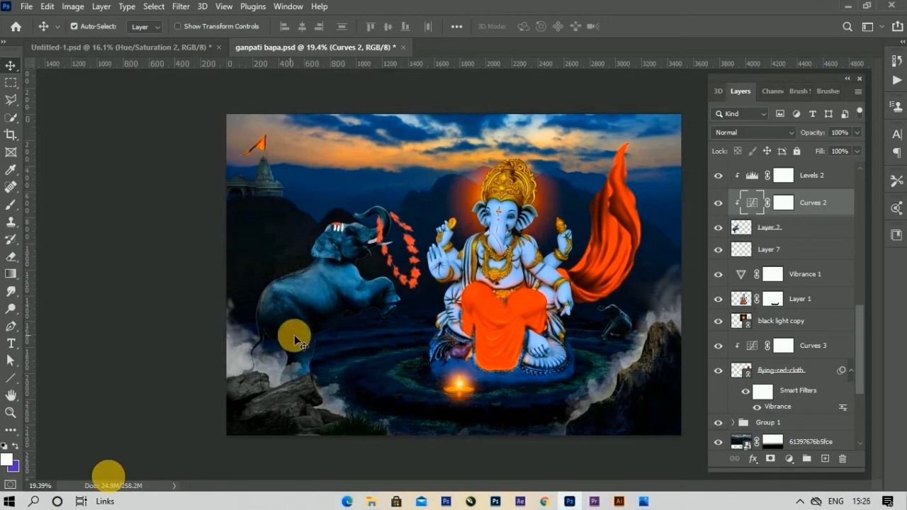
{"action": "left_click", "coordinate": [26, 7]}
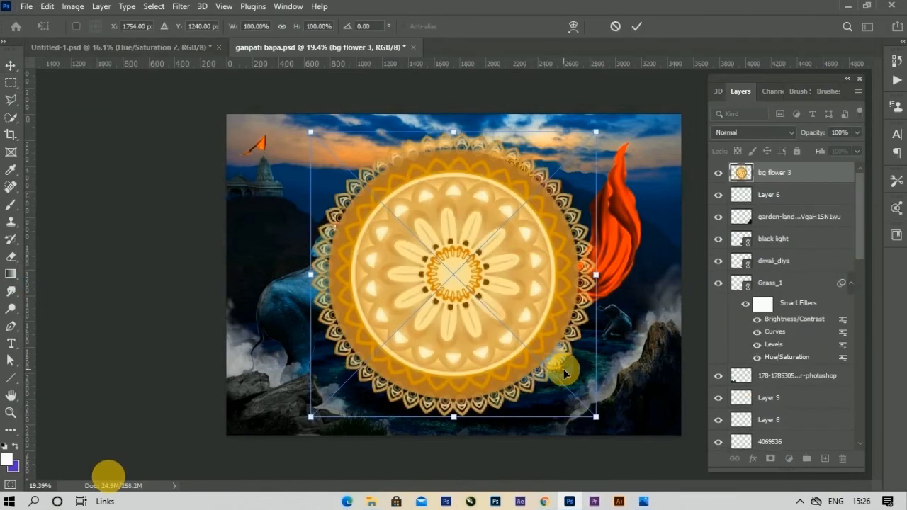
- Place bg flower 3 at about 47% with a white Color Overlay and 33% opacity
{"action": "mouse_move", "coordinate": [596, 416]}
{"action": "left_mouse_down"}
{"action": "mouse_move", "coordinate": [514, 361]}
{"action": "mouse_move", "coordinate": [496, 312]}
{"action": "mouse_move", "coordinate": [291, 311]}
{"action": "left_mouse_up"}
{"action": "left_click", "coordinate": [633, 22]}
{"action": "right_click", "coordinate": [825, 172]}
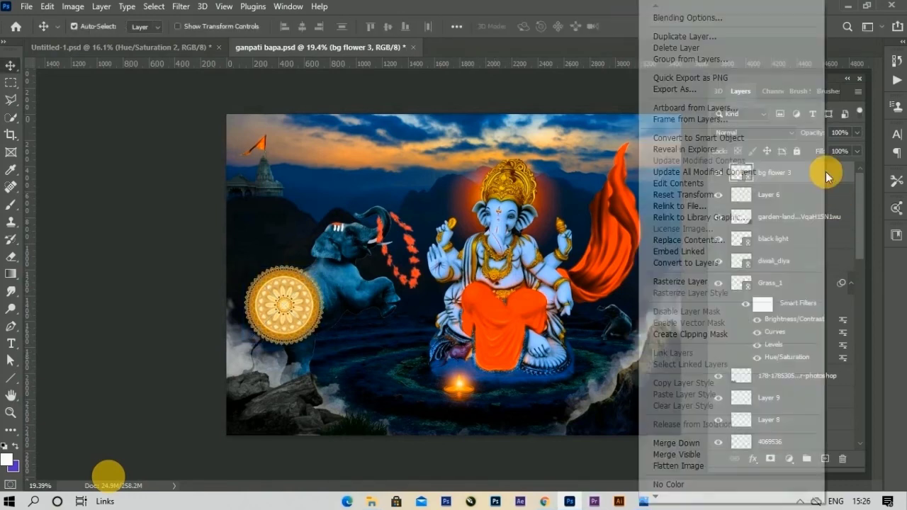
{"action": "left_click", "coordinate": [621, 174]}
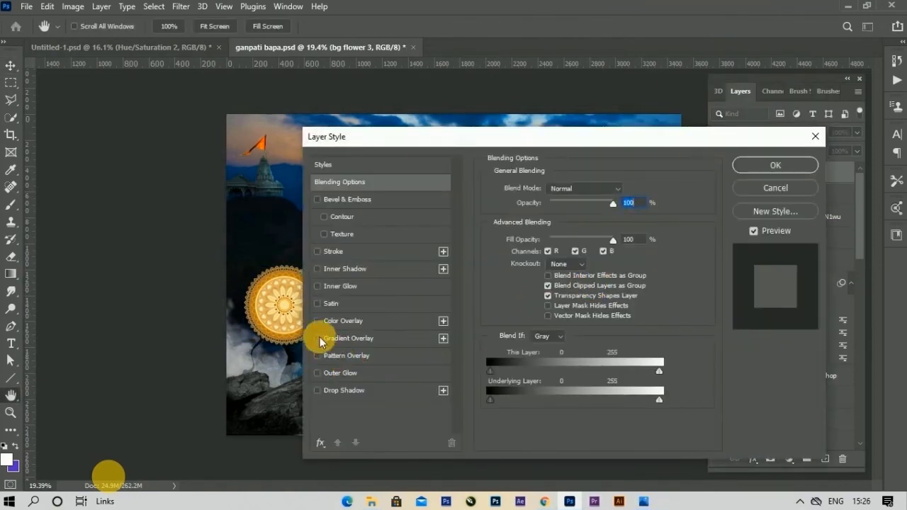
{"action": "left_click", "coordinate": [317, 320]}
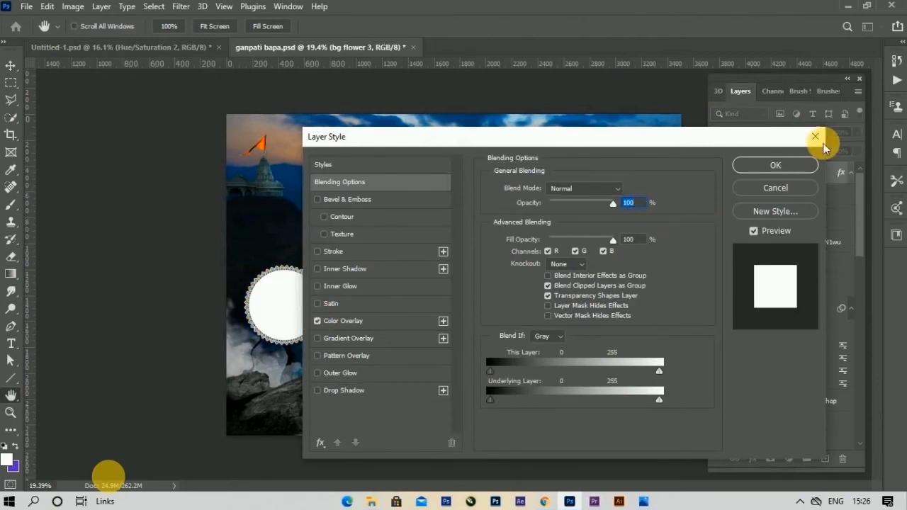
{"action": "left_click", "coordinate": [792, 169]}
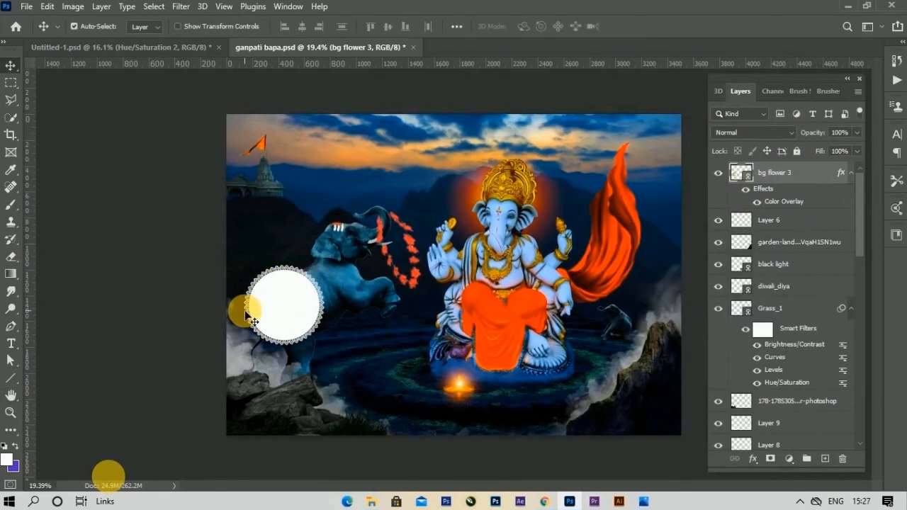
{"action": "left_click", "coordinate": [813, 151]}
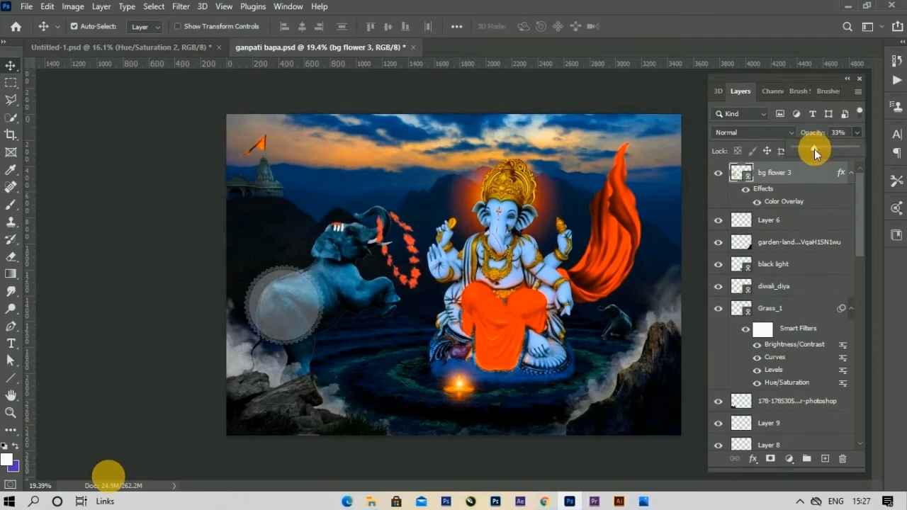
- Shrink the white mandala to about 19.5% onto the elephant's hindquarters
{"action": "scroll", "coordinate": [276, 326], "scroll_direction": "up", "scroll_amount": 1}
{"action": "left_click_drag", "start_coordinate": [257, 340], "coordinate": [255, 335]}
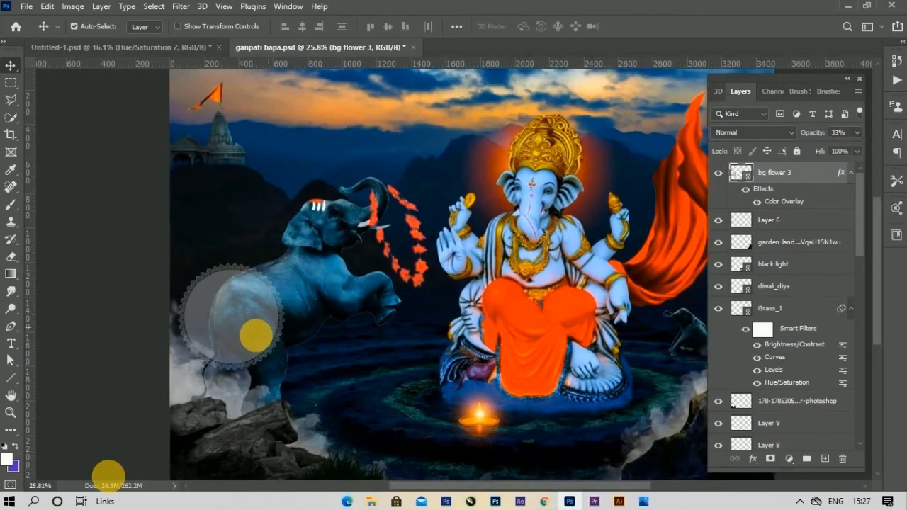
{"action": "key", "text": "ctrl+t"}
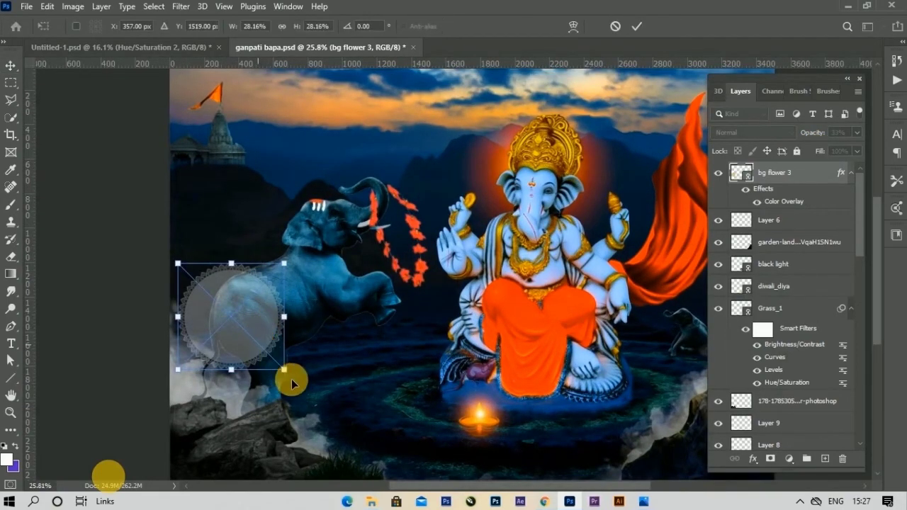
{"action": "left_click_drag", "start_coordinate": [284, 369], "coordinate": [241, 332]}
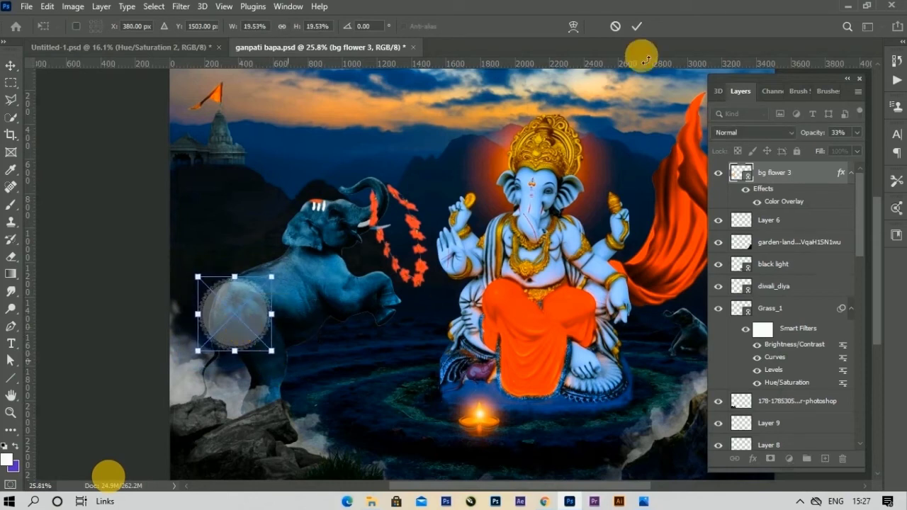
{"action": "left_click", "coordinate": [637, 26]}
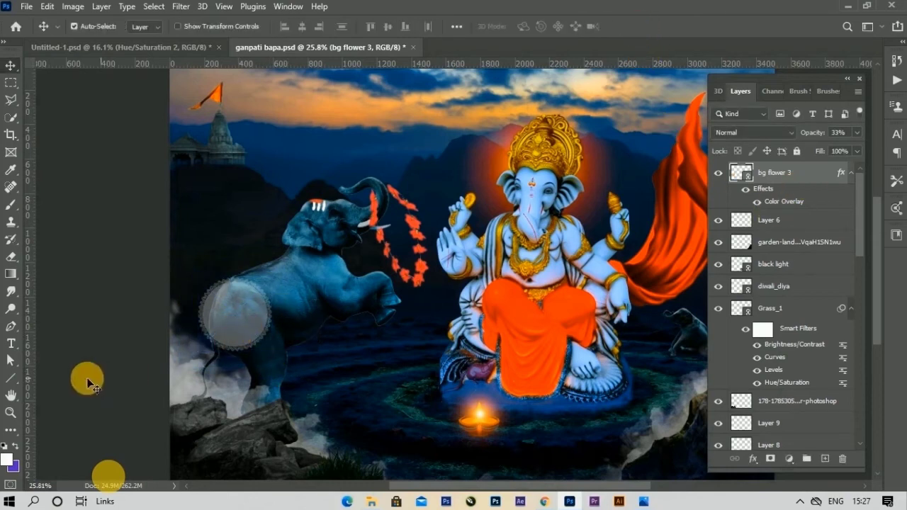
- Choose the Eraser with a Hard Round tip and rasterize the bg flower 3 layer
{"action": "left_click", "coordinate": [10, 256]}
{"action": "left_click", "coordinate": [68, 29]}
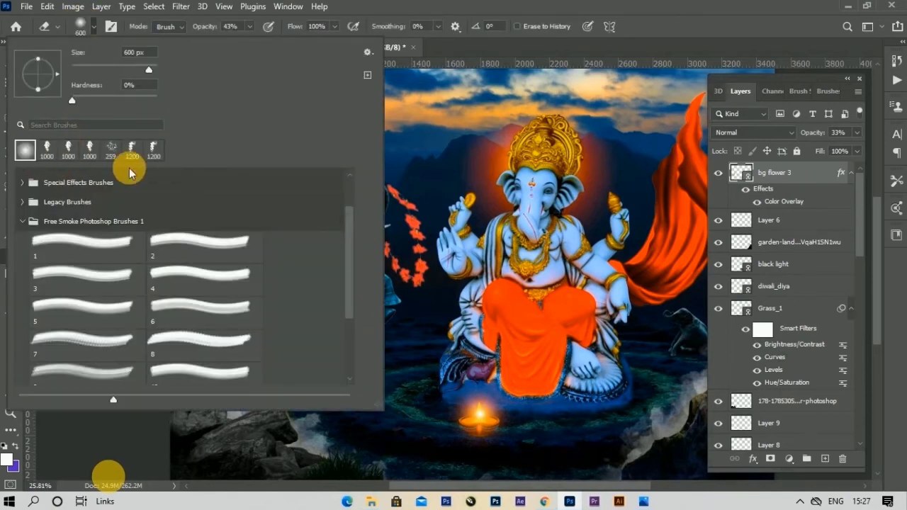
{"action": "left_click", "coordinate": [34, 220]}
{"action": "left_click", "coordinate": [31, 186]}
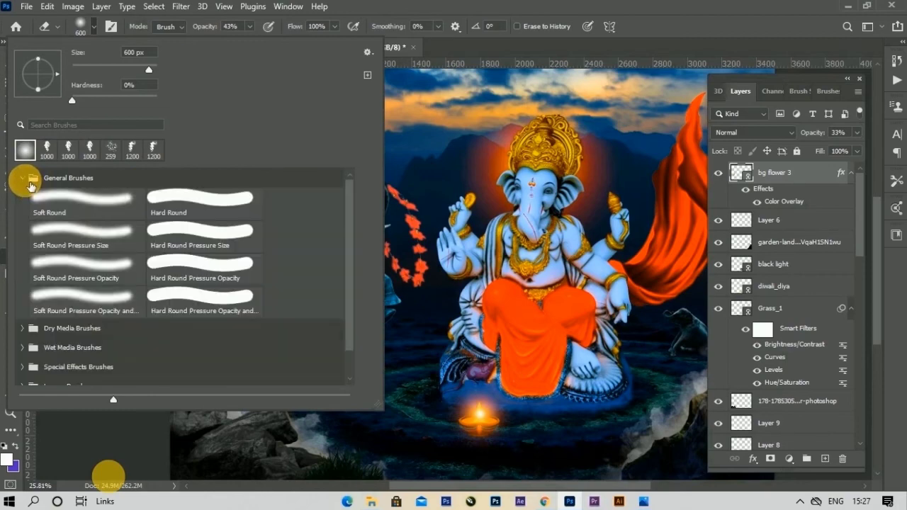
{"action": "double_click", "coordinate": [213, 202]}
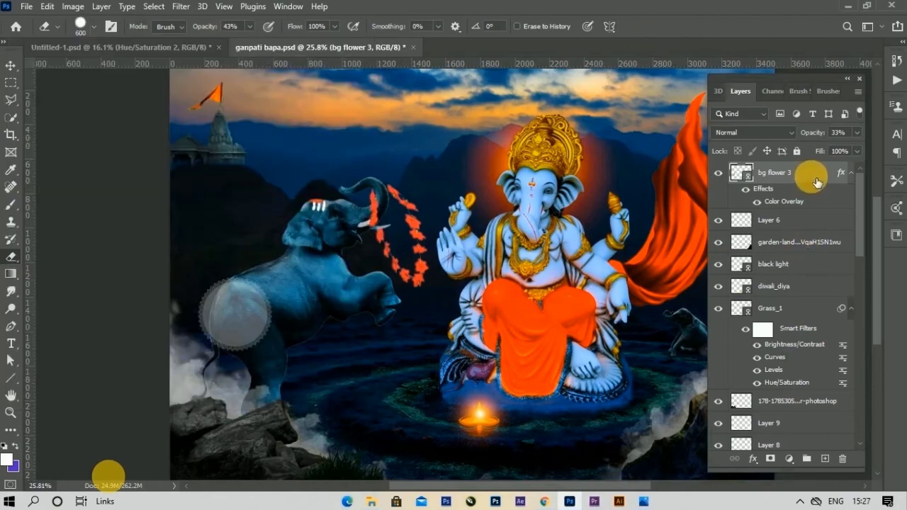
{"action": "right_click", "coordinate": [810, 174]}
{"action": "left_click", "coordinate": [678, 281]}
- Erase the mandala into a crescent on the elephant's hip at 100% eraser opacity, size 50
{"action": "key", "text": "bracketleft"}
{"action": "key", "text": "bracketleft"}
{"action": "left_click_drag", "start_coordinate": [238, 354], "coordinate": [209, 307]}
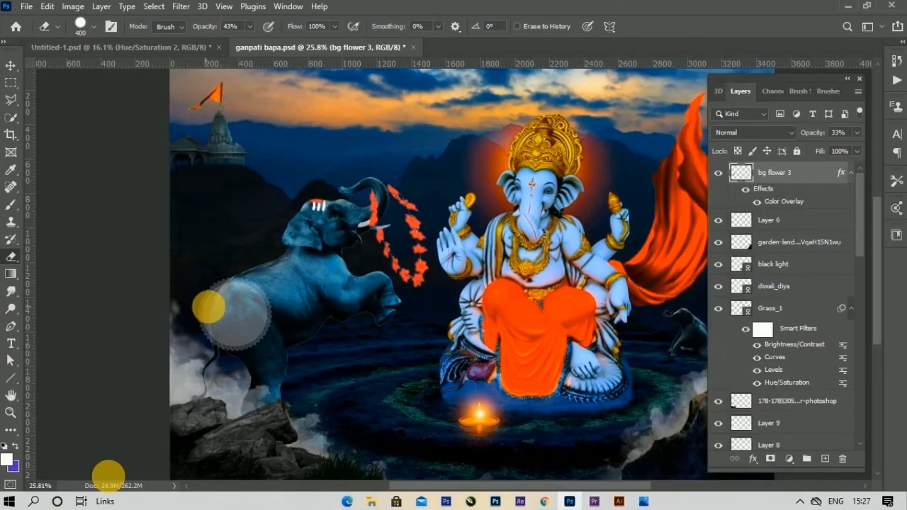
{"action": "key", "text": "bracketright"}
{"action": "key", "text": "bracketright"}
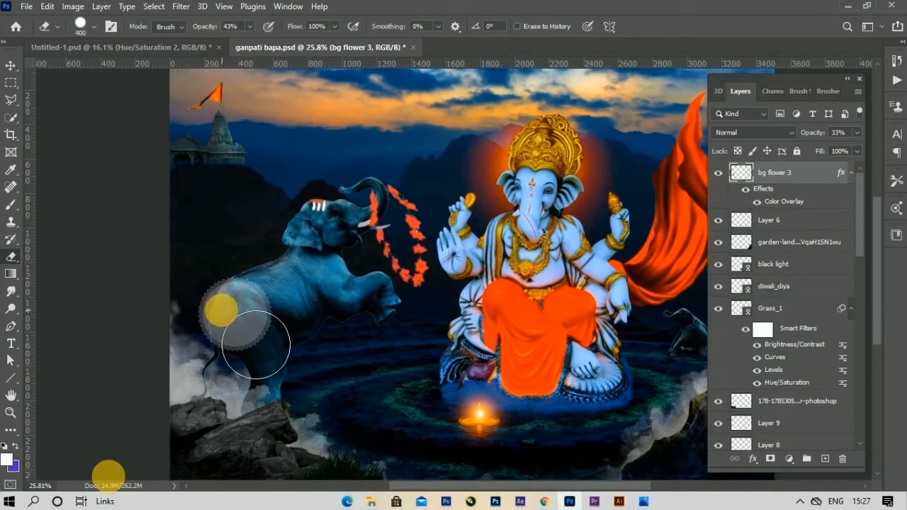
{"action": "key", "text": "bracketleft"}
{"action": "key", "text": "bracketleft"}
{"action": "key", "text": "bracketleft"}
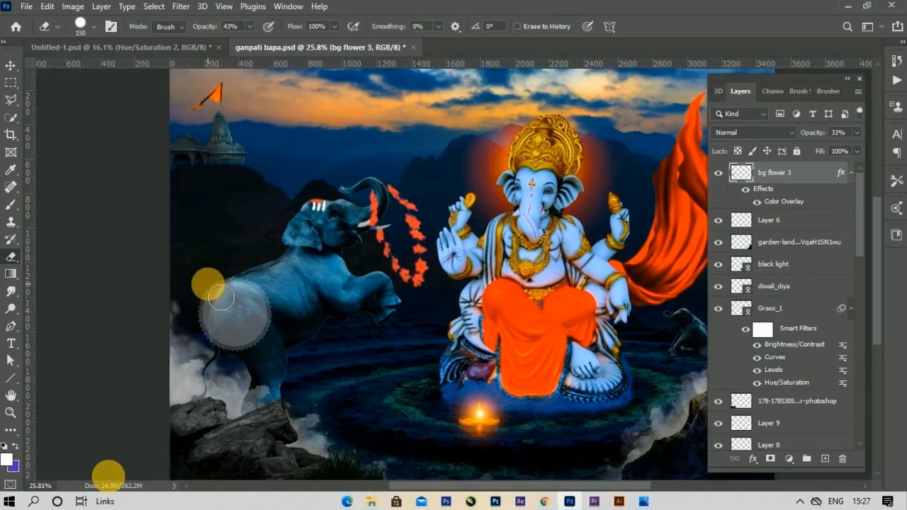
{"action": "left_click_drag", "start_coordinate": [249, 26], "coordinate": [290, 44]}
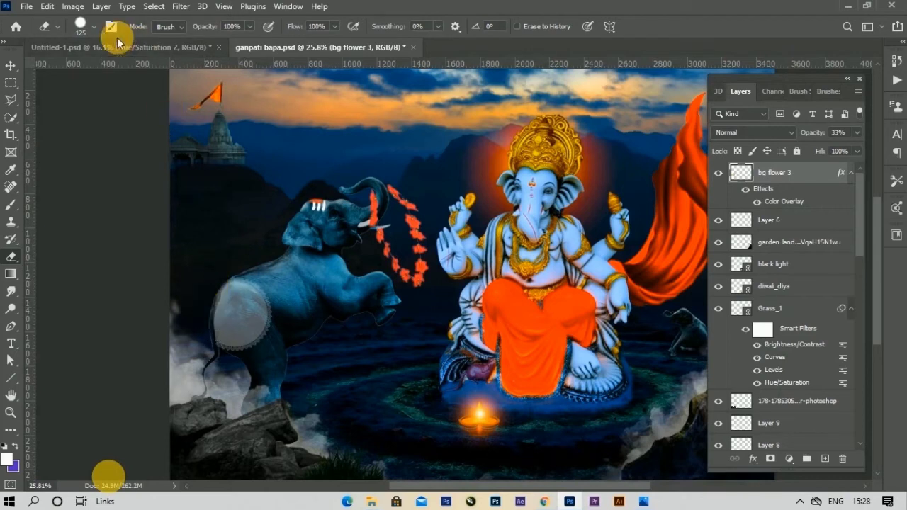
{"action": "key", "text": "bracketright"}
{"action": "key", "text": "bracketright"}
{"action": "key", "text": "bracketright"}
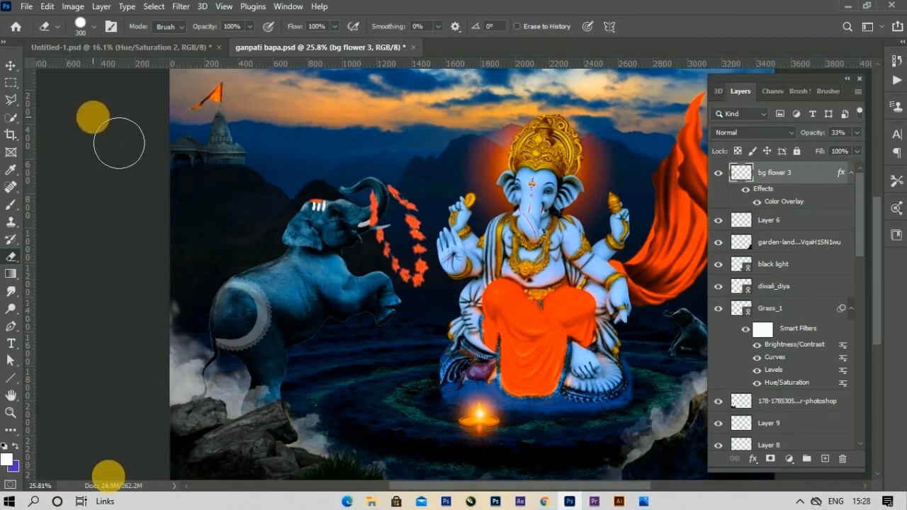
{"action": "left_click", "coordinate": [10, 65]}
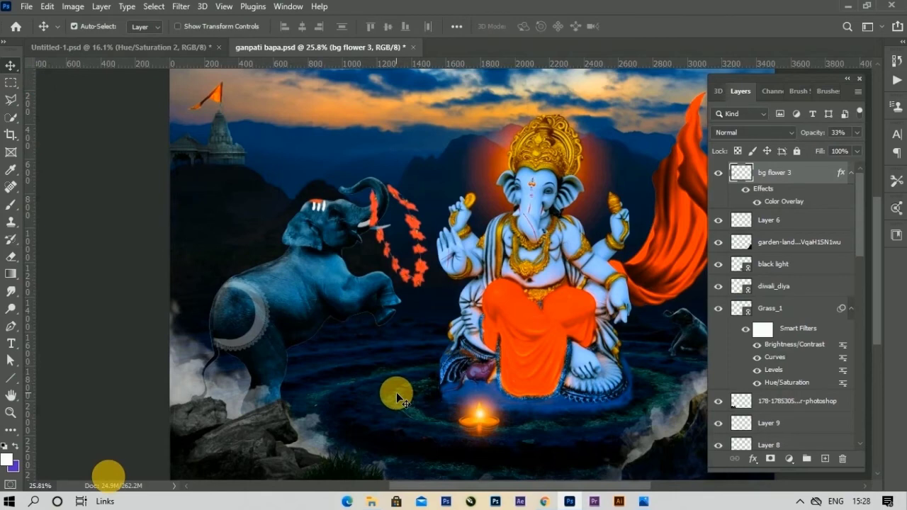
{"action": "scroll", "coordinate": [204, 382], "scroll_direction": "up", "scroll_amount": 2}
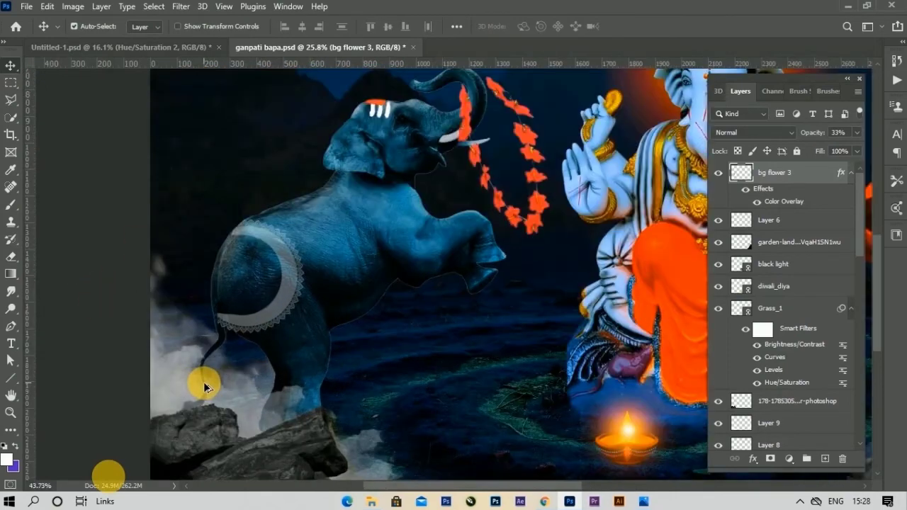
{"action": "scroll", "coordinate": [204, 382], "scroll_direction": "up", "scroll_amount": 1}
{"action": "left_click", "coordinate": [11, 257]}
{"action": "key", "text": "bracketleft"}
{"action": "key", "text": "bracketleft"}
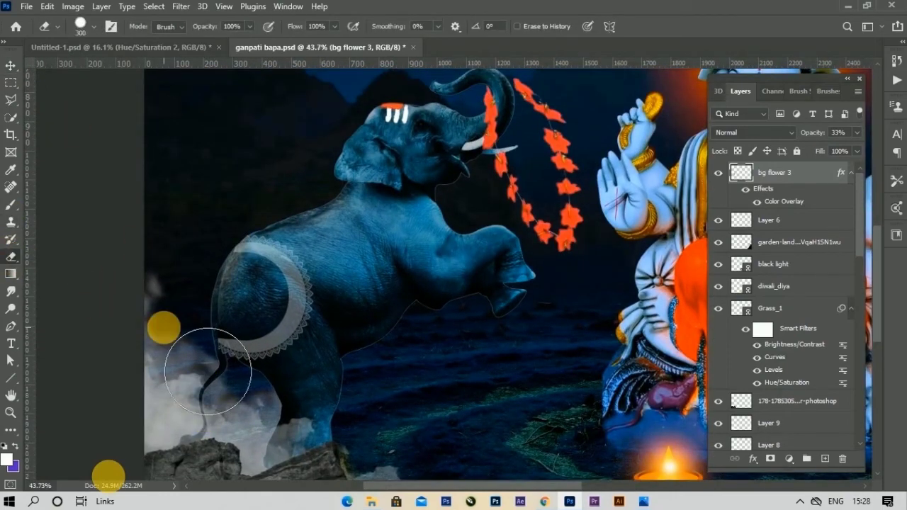
{"action": "key", "text": "bracketleft"}
{"action": "key", "text": "bracketleft"}
{"action": "key", "text": "bracketleft"}
{"action": "key", "text": "bracketleft"}
{"action": "key", "text": "bracketleft"}
{"action": "key", "text": "bracketleft"}
{"action": "key", "text": "bracketleft"}
{"action": "key", "text": "bracketleft"}
{"action": "key", "text": "bracketleft"}
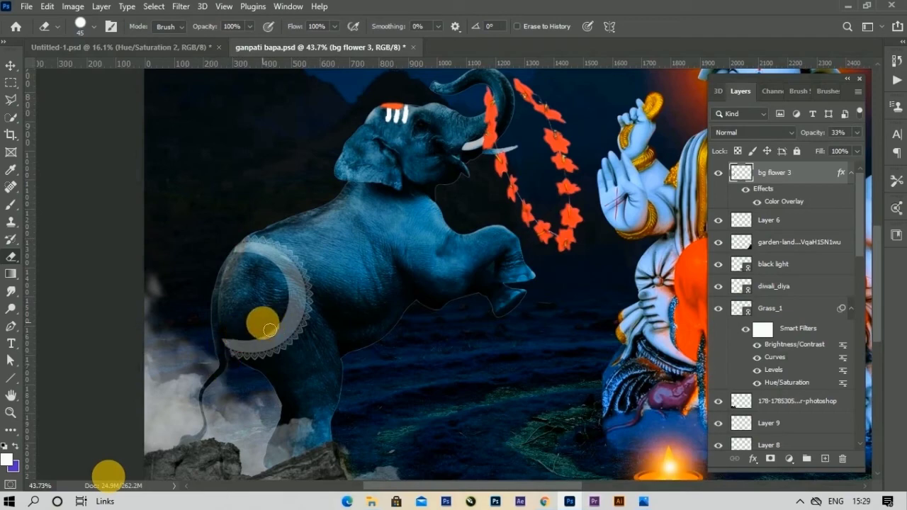
- Raise the bg flower 3 layer opacity to 52%
{"action": "scroll", "coordinate": [162, 299], "scroll_direction": "down", "scroll_amount": 1}
{"action": "left_click", "coordinate": [10, 65]}
{"action": "scroll", "coordinate": [117, 259], "scroll_direction": "down", "scroll_amount": 3}
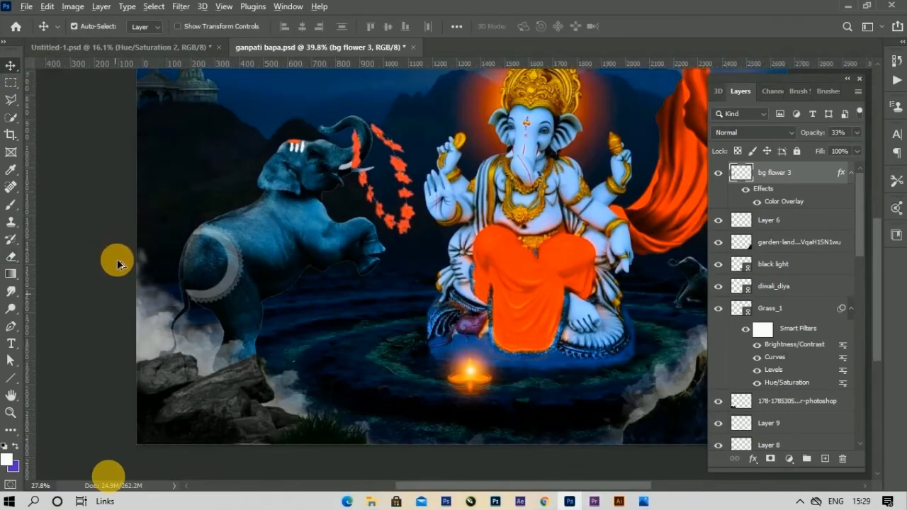
{"action": "scroll", "coordinate": [117, 259], "scroll_direction": "down", "scroll_amount": 1}
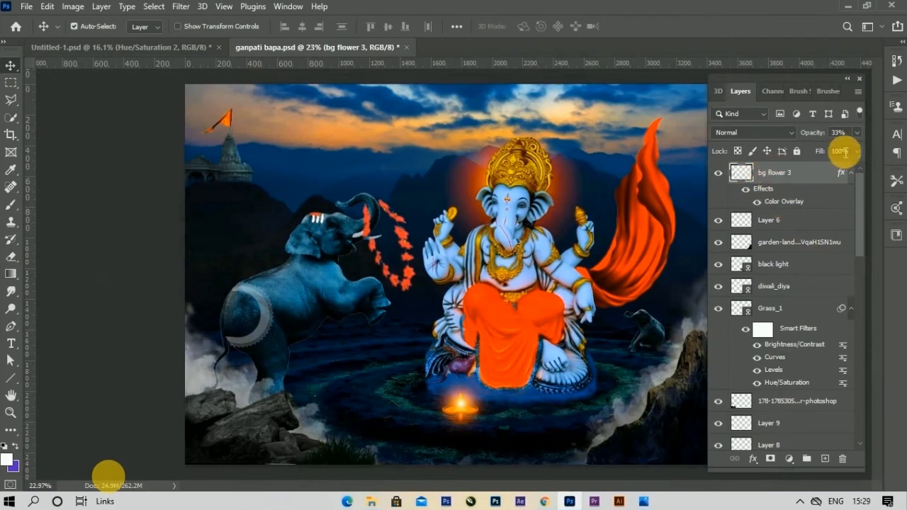
{"action": "left_click_drag", "start_coordinate": [830, 153], "coordinate": [826, 151]}
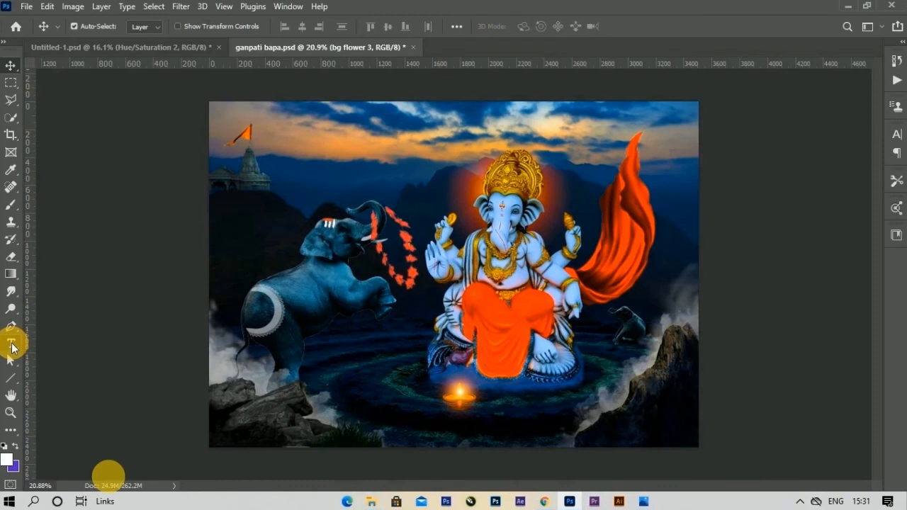
- Set the Gajanan title to 54 pt and move it up-right, left of the oil lamp
{"action": "right_click", "coordinate": [12, 347]}
{"action": "left_click", "coordinate": [61, 344]}
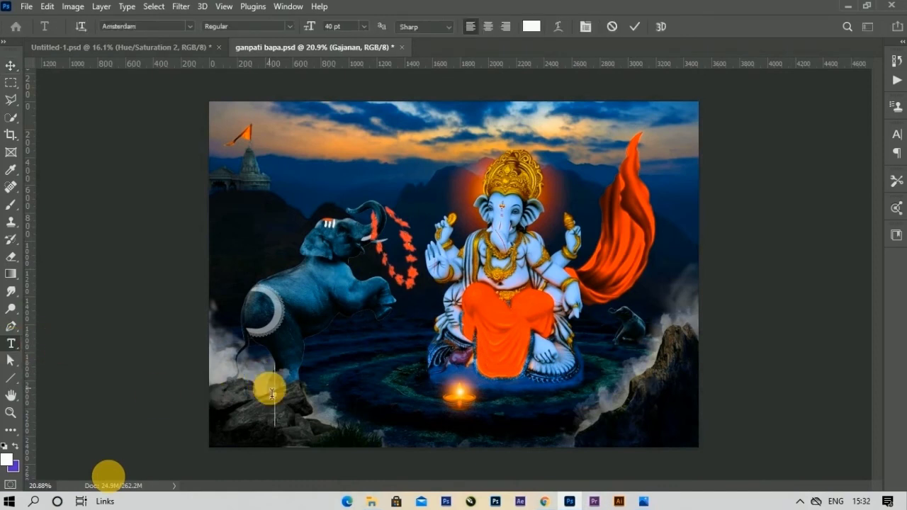
{"action": "type", "text": "Gajanan"}
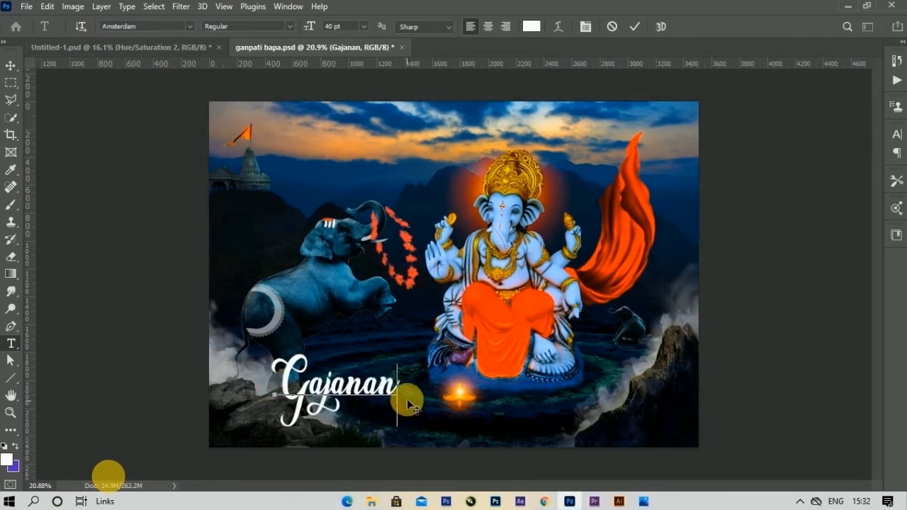
{"action": "left_click_drag", "start_coordinate": [404, 398], "coordinate": [284, 373]}
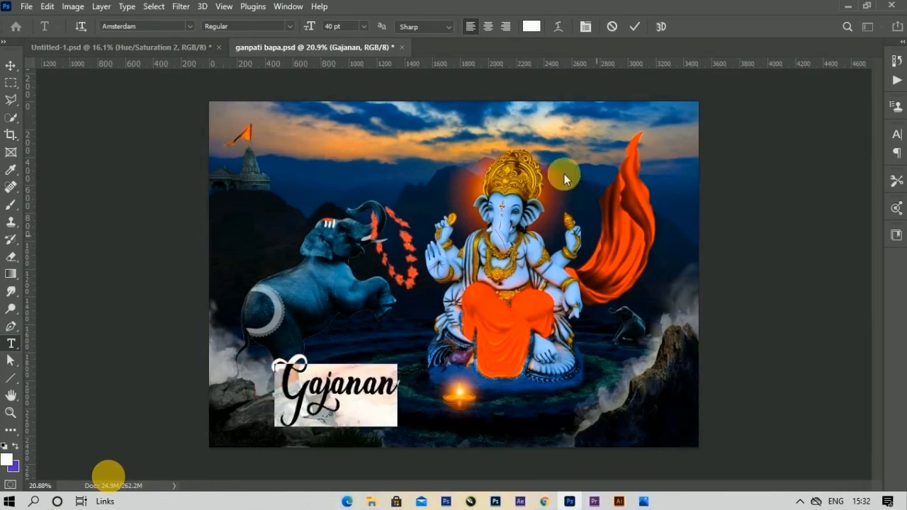
{"action": "left_click_drag", "start_coordinate": [309, 26], "coordinate": [328, 28]}
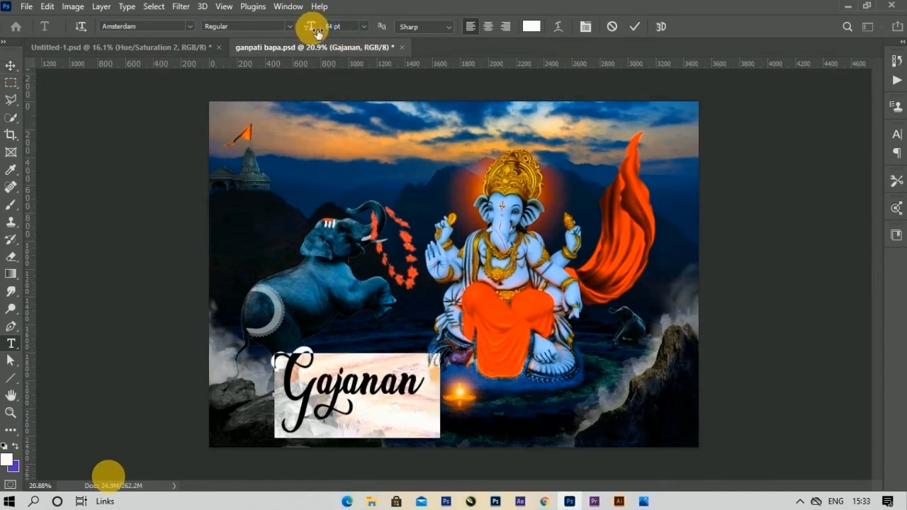
{"action": "left_click", "coordinate": [10, 65]}
{"action": "left_click_drag", "start_coordinate": [350, 391], "coordinate": [393, 383]}
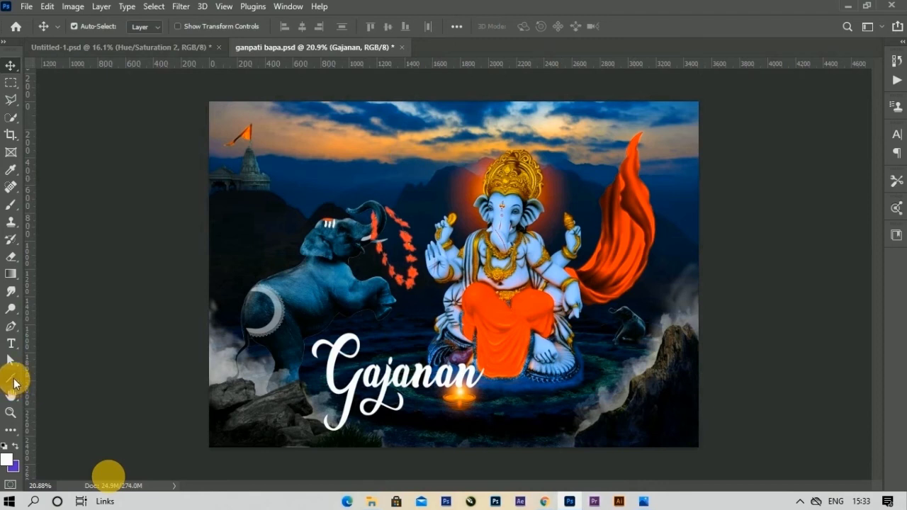
- Draw a thin white rectangle bar under Gajanan with a 26.52 px stroke
{"action": "right_click", "coordinate": [13, 383]}
{"action": "left_click", "coordinate": [85, 378]}
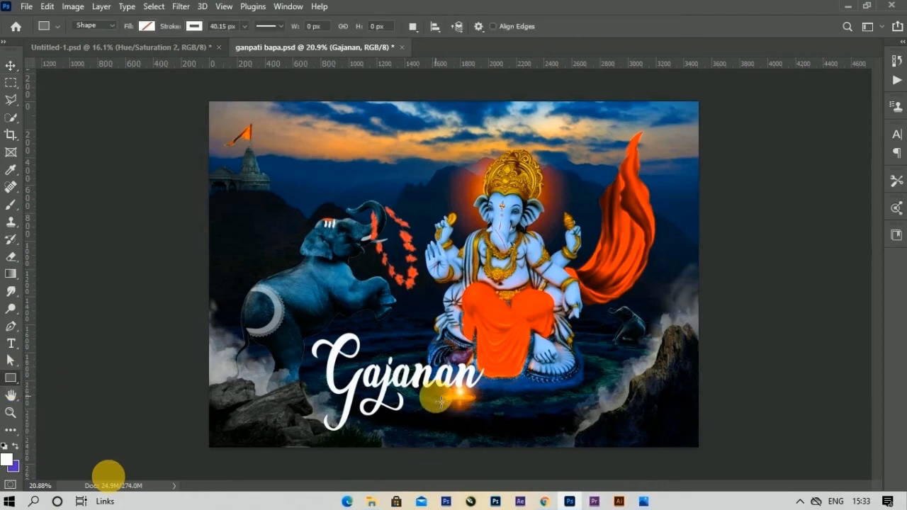
{"action": "left_click_drag", "start_coordinate": [408, 388], "coordinate": [521, 396]}
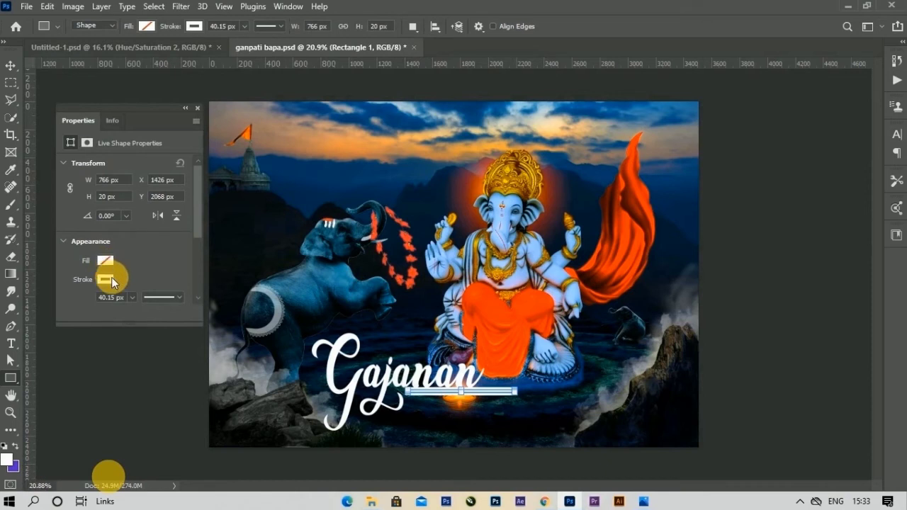
{"action": "left_click", "coordinate": [131, 297]}
{"action": "left_click_drag", "start_coordinate": [132, 311], "coordinate": [126, 313]}
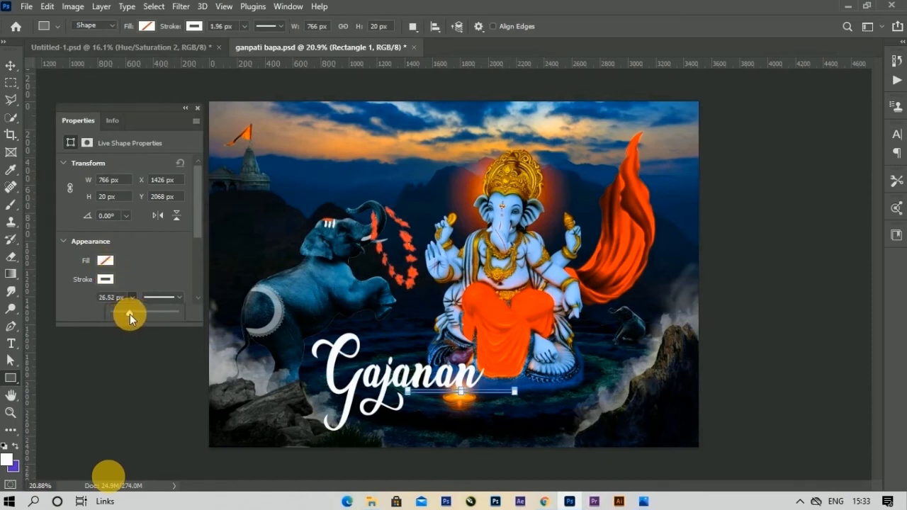
{"action": "left_click", "coordinate": [197, 107]}
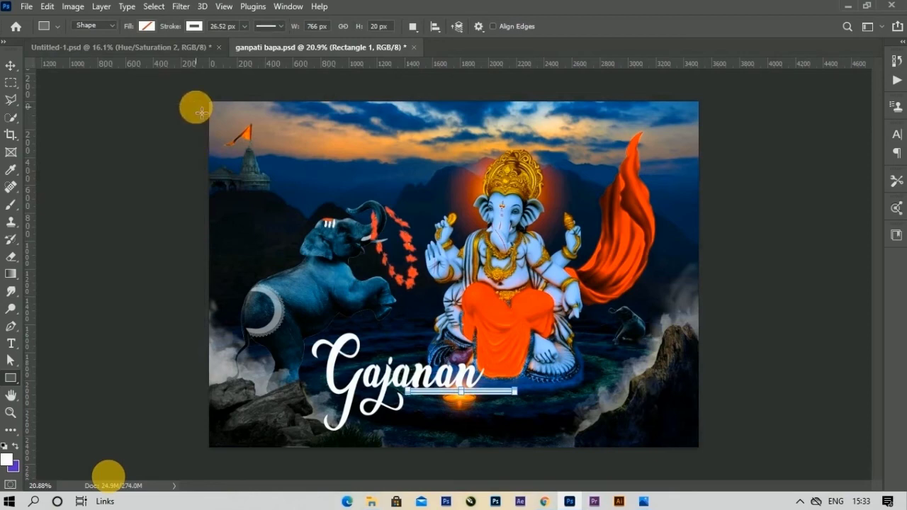
- Flatten the Rectangle 1 bar to about 26% height above the diya
{"action": "left_click", "coordinate": [16, 64]}
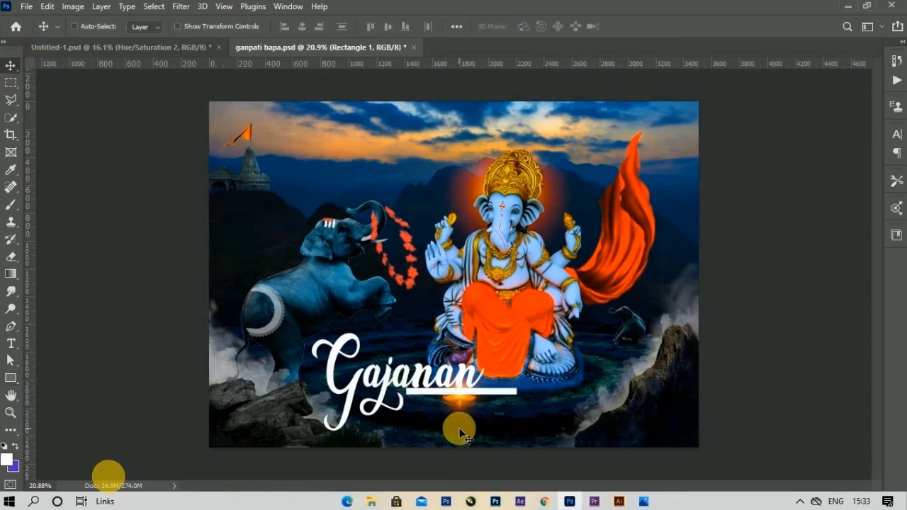
{"action": "key", "text": "ctrl+t"}
{"action": "scroll", "coordinate": [475, 408], "scroll_direction": "up", "scroll_amount": 2}
{"action": "scroll", "coordinate": [457, 401], "scroll_direction": "up", "scroll_amount": 3}
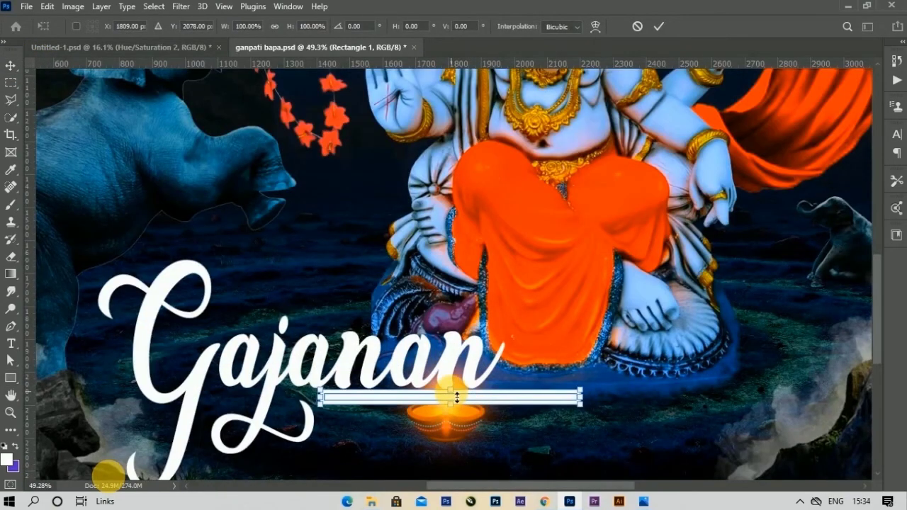
{"action": "left_click_drag", "start_coordinate": [457, 397], "coordinate": [448, 404]}
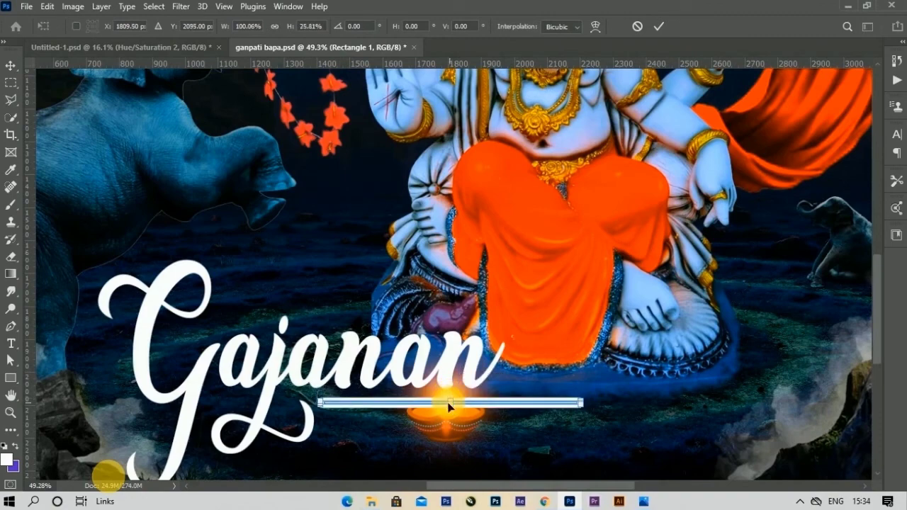
{"action": "left_click", "coordinate": [11, 64]}
{"action": "scroll", "coordinate": [346, 357], "scroll_direction": "down", "scroll_amount": 3}
- Switch the Type tool font from Amsterdam to Adlanta Regular, 54 pt
{"action": "scroll", "coordinate": [347, 363], "scroll_direction": "down", "scroll_amount": 2}
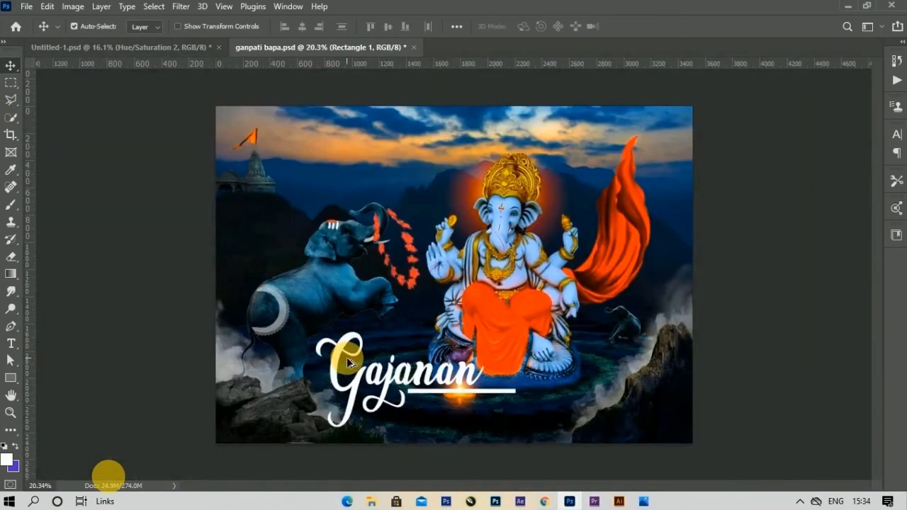
{"action": "scroll", "coordinate": [347, 361], "scroll_direction": "down", "scroll_amount": 1}
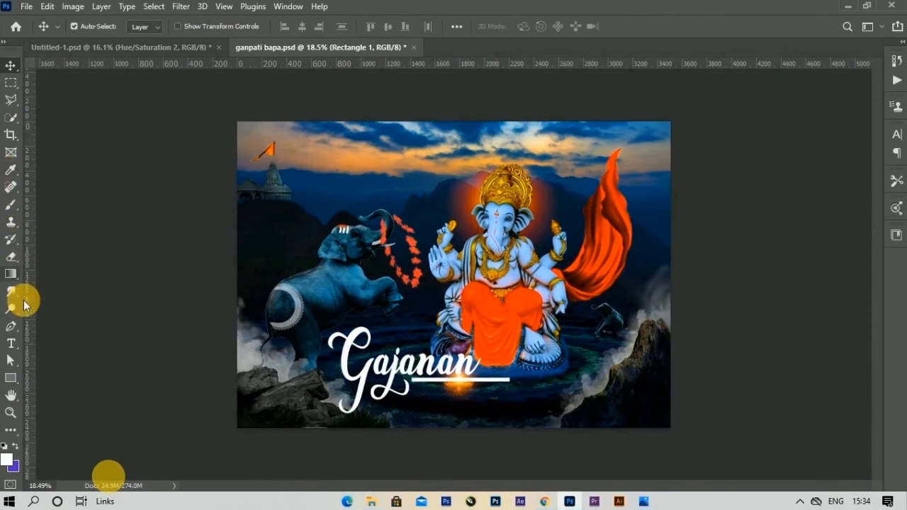
{"action": "left_click", "coordinate": [11, 342]}
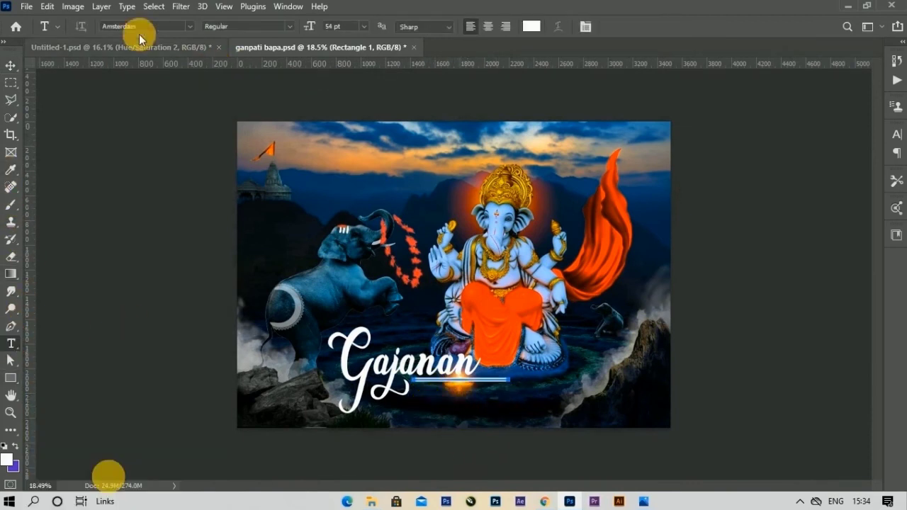
{"action": "left_click", "coordinate": [151, 27]}
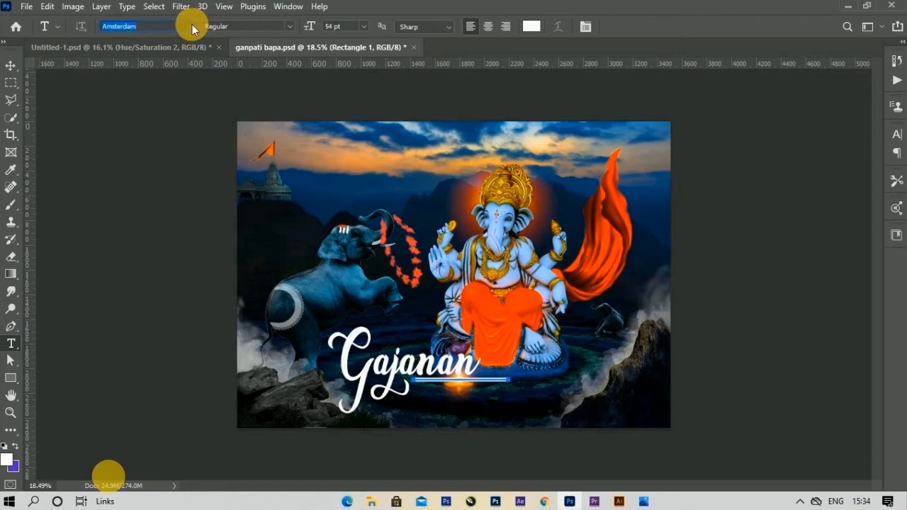
{"action": "left_click", "coordinate": [189, 26]}
- Type 'The Power of God' in Adlanta across the sky above Ganesha's crown
{"action": "left_click", "coordinate": [145, 80]}
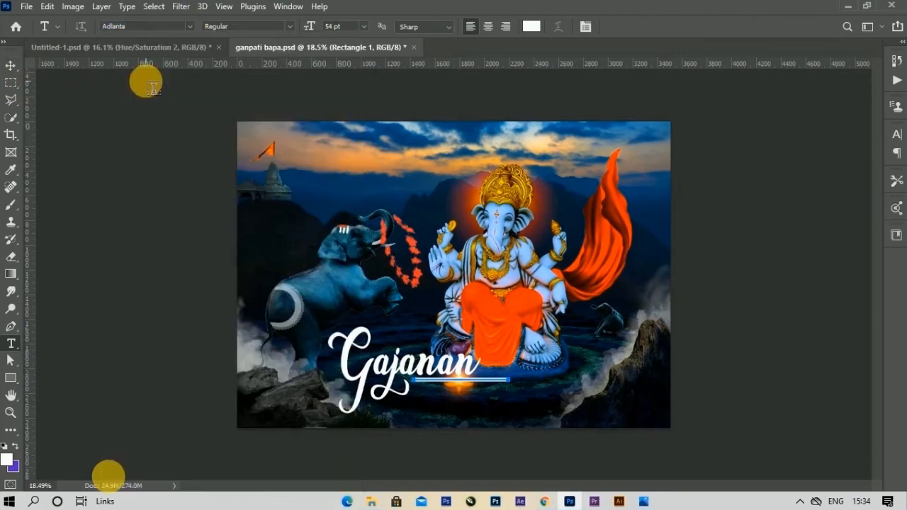
{"action": "left_click", "coordinate": [461, 413]}
{"action": "left_click", "coordinate": [16, 65]}
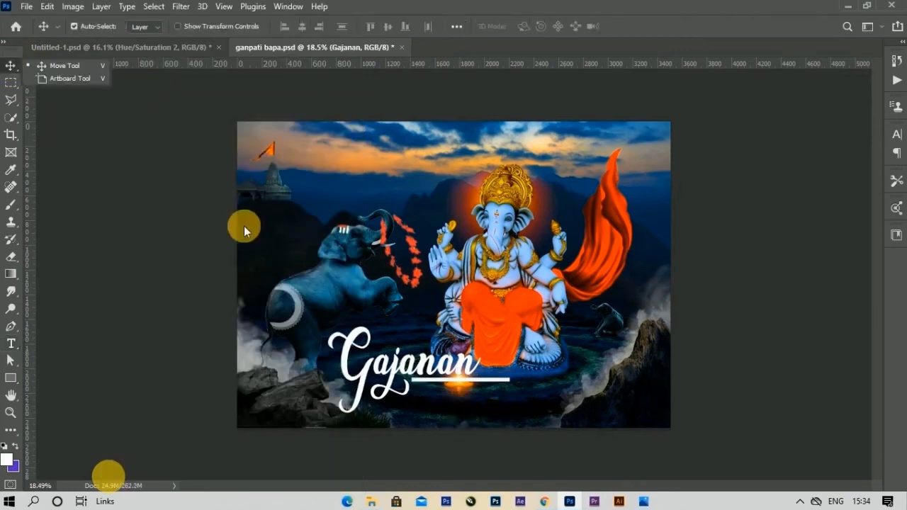
{"action": "left_click", "coordinate": [11, 343]}
{"action": "left_click", "coordinate": [377, 175]}
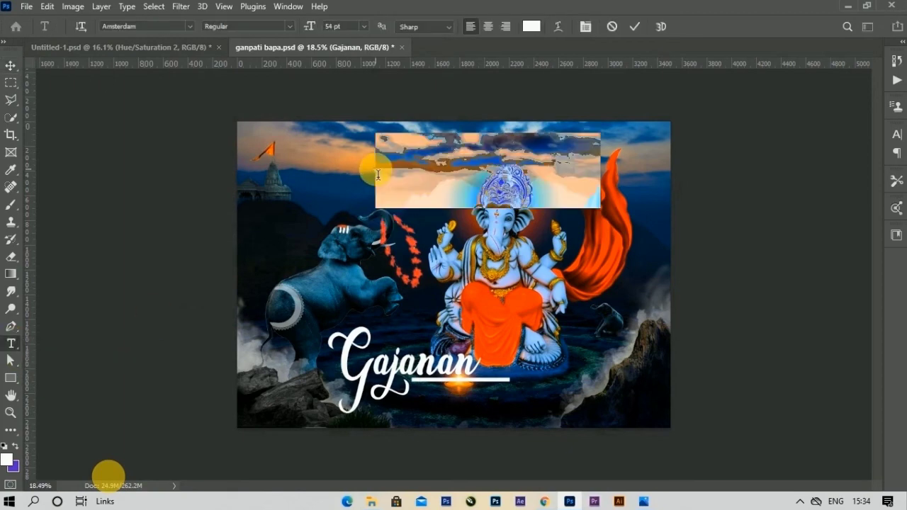
{"action": "left_click", "coordinate": [191, 27]}
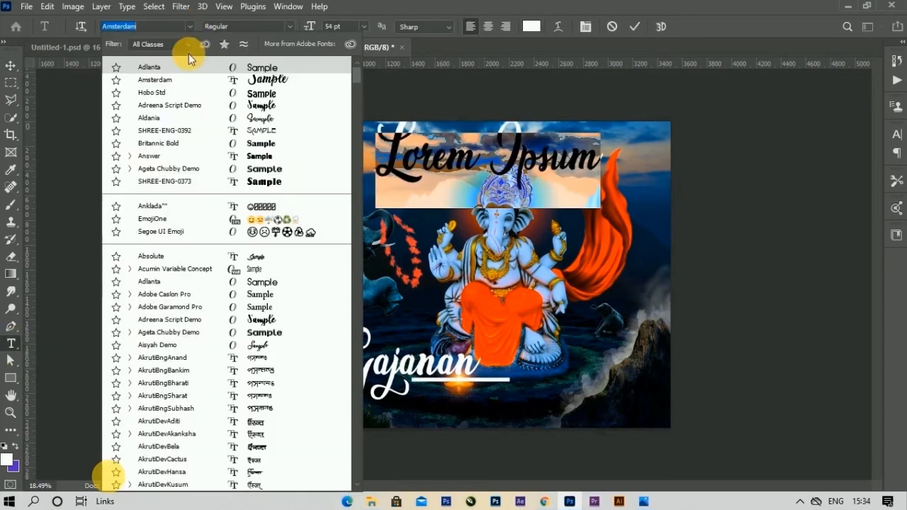
{"action": "left_click", "coordinate": [170, 75]}
{"action": "type", "text": "Adlanta"}
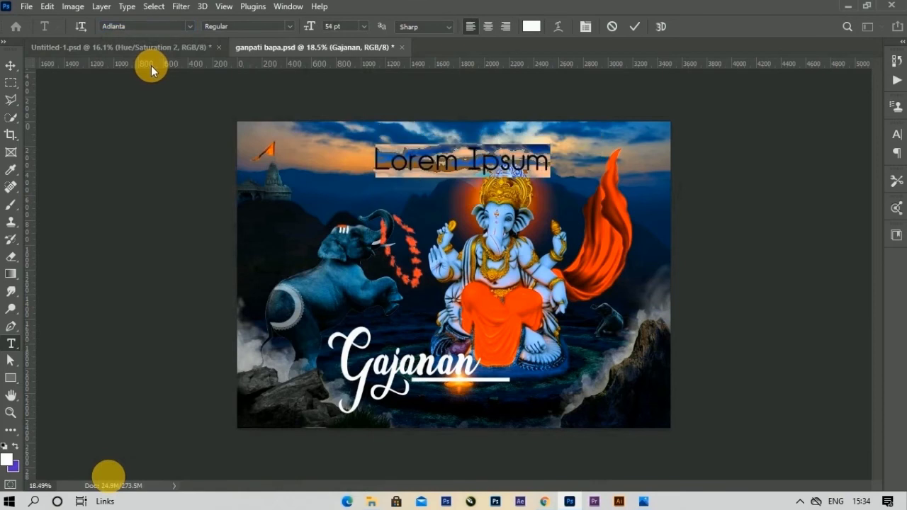
{"action": "key", "text": "BackSpace"}
{"action": "type", "text": "The Power of G"}
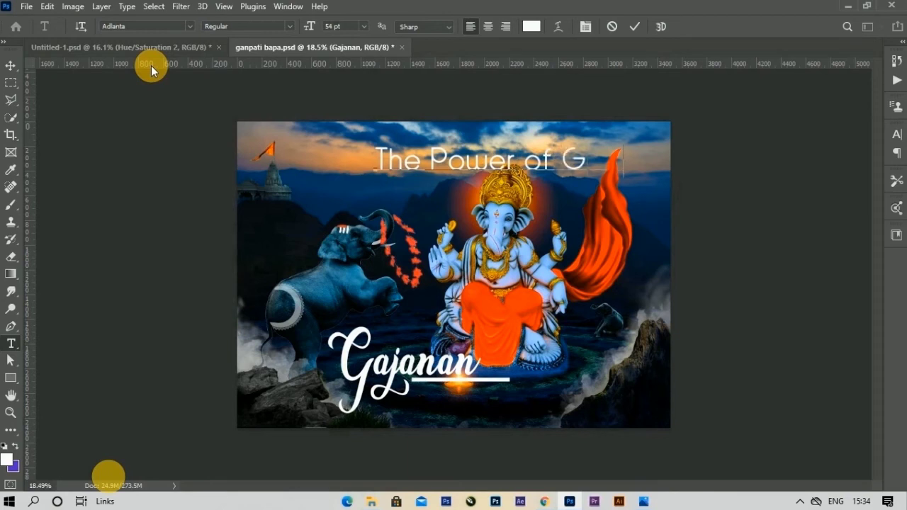
{"action": "type", "text": "od"}
{"action": "right_click", "coordinate": [11, 66]}
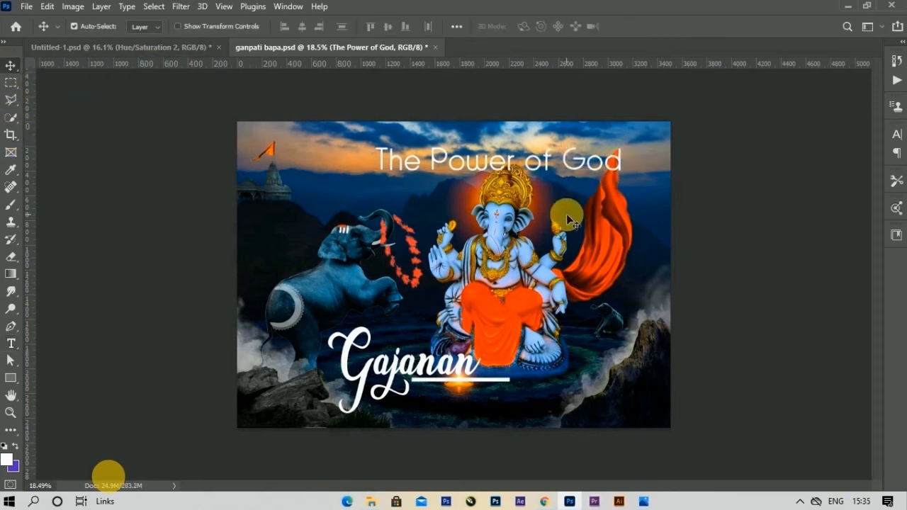
- Scale 'The Power of God' to about 45% under the Gajanan underline and commit the placed VJ logo
{"action": "key", "text": "ctrl+t"}
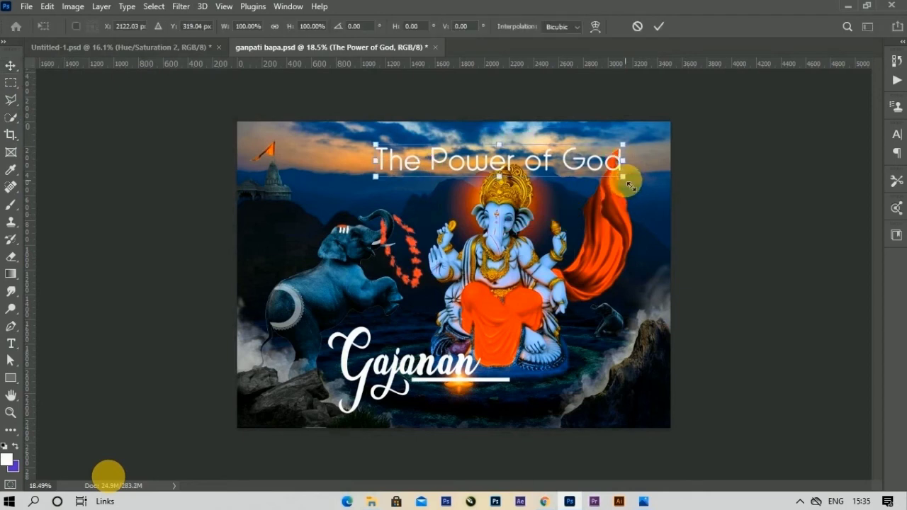
{"action": "mouse_move", "coordinate": [630, 186]}
{"action": "left_mouse_down"}
{"action": "mouse_move", "coordinate": [545, 160]}
{"action": "mouse_move", "coordinate": [538, 404]}
{"action": "mouse_move", "coordinate": [510, 395]}
{"action": "mouse_move", "coordinate": [454, 281]}
{"action": "mouse_move", "coordinate": [638, 159]}
{"action": "left_mouse_up"}
{"action": "key", "text": "Return"}
{"action": "key", "text": "Return"}
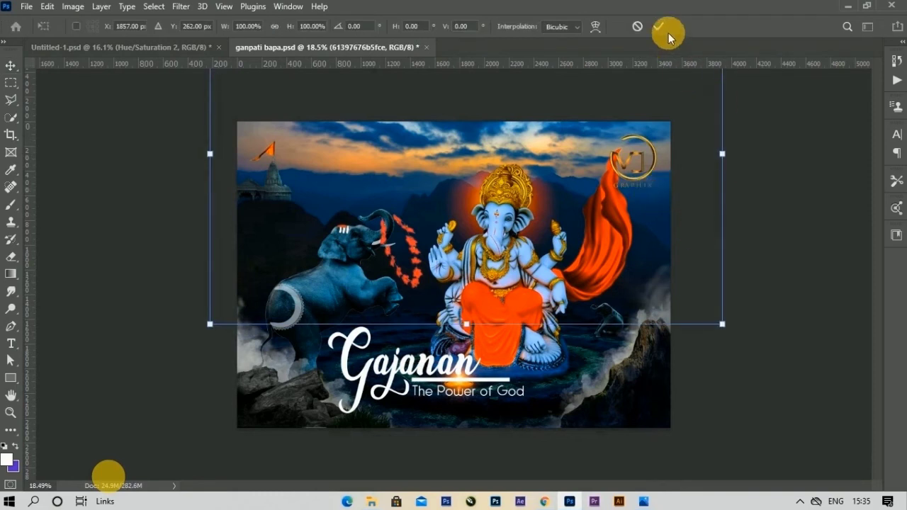
{"action": "left_click", "coordinate": [659, 27]}
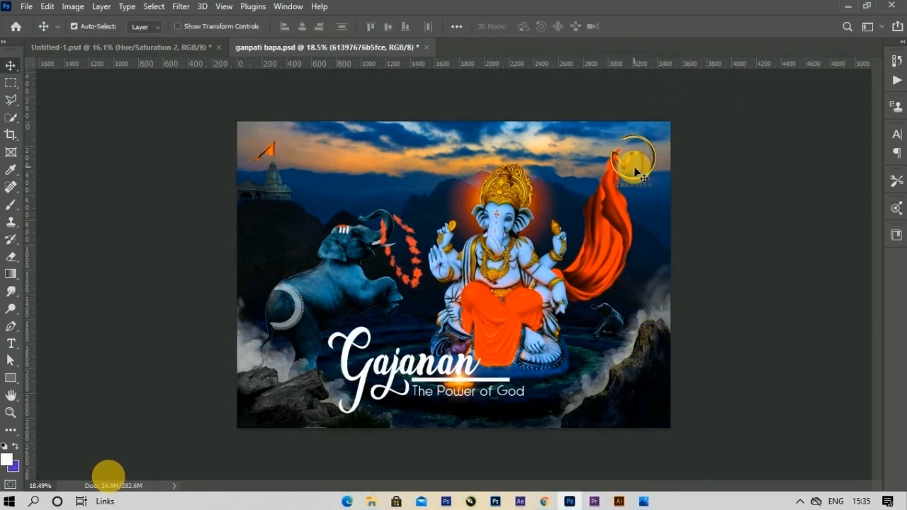
- Shrink the Vj logo to about 24% into the sky's top-right corner, then close the Layers panel
{"action": "key", "text": "F7"}
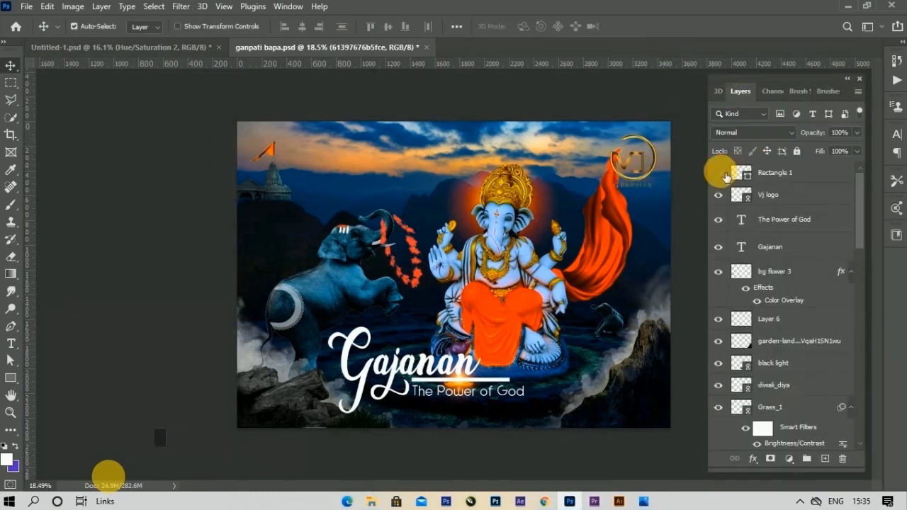
{"action": "left_click", "coordinate": [792, 195]}
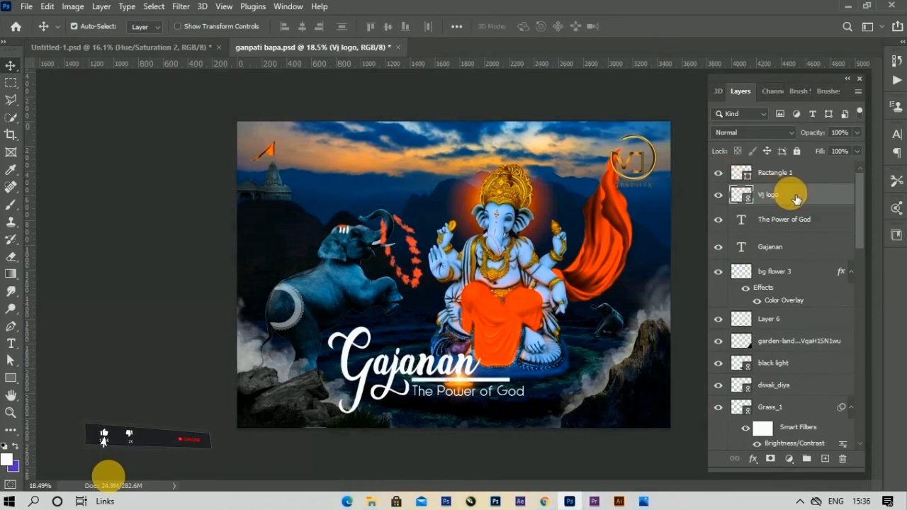
{"action": "key", "text": "ctrl+t"}
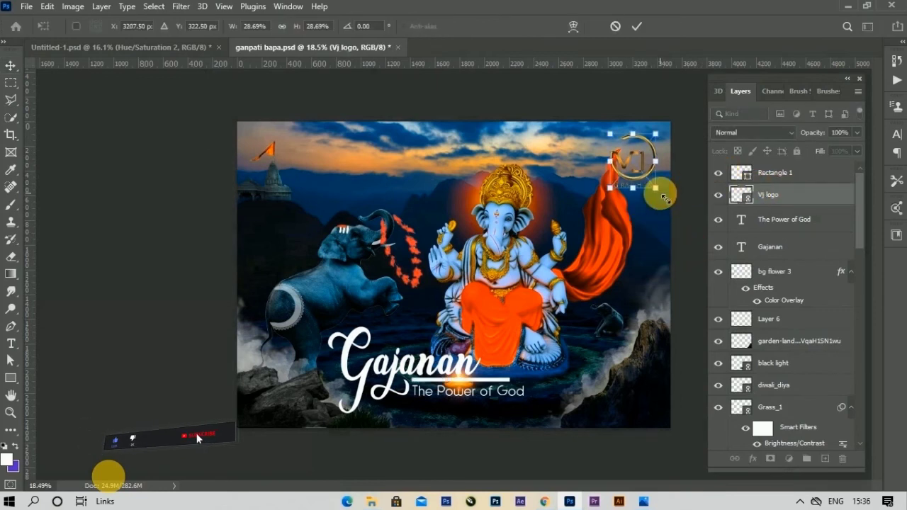
{"action": "left_click_drag", "start_coordinate": [658, 192], "coordinate": [646, 161]}
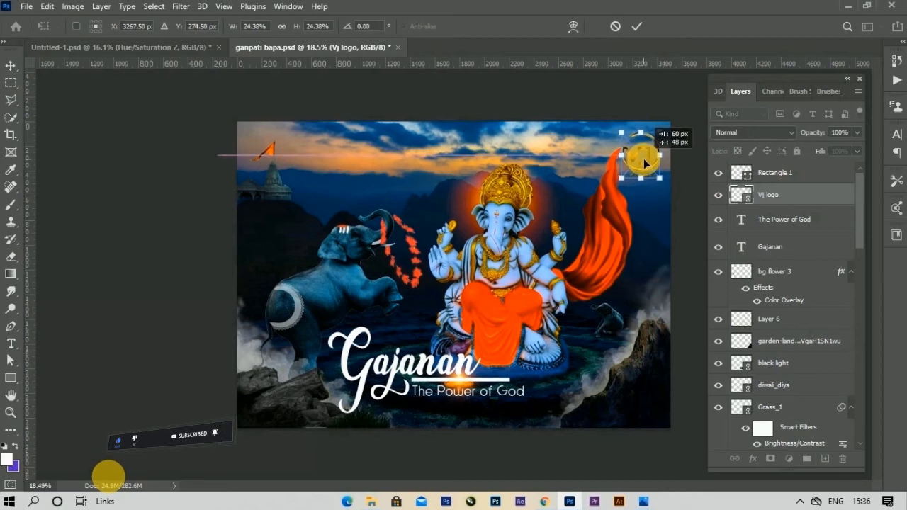
{"action": "left_click", "coordinate": [636, 26]}
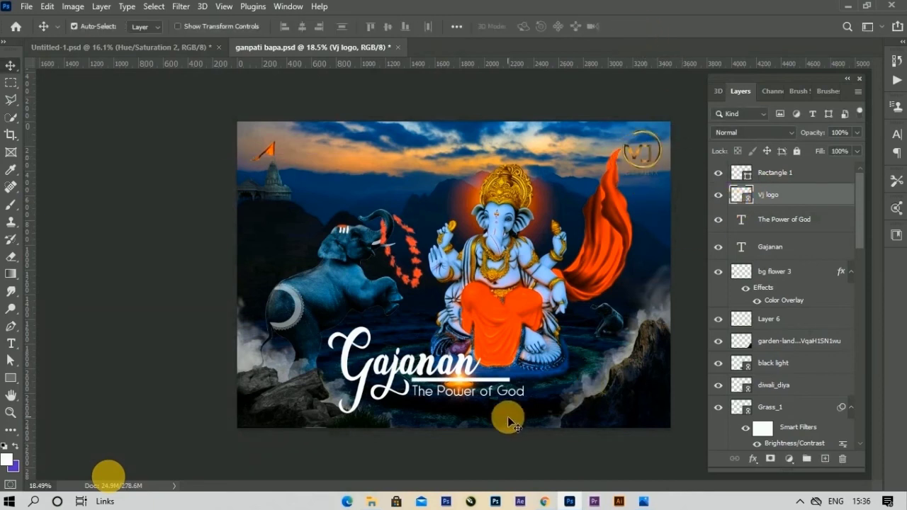
{"action": "left_click", "coordinate": [859, 79]}
{"action": "key", "text": "ctrl+plus"}
{"action": "scroll", "coordinate": [666, 344], "scroll_direction": "up", "scroll_amount": 1}
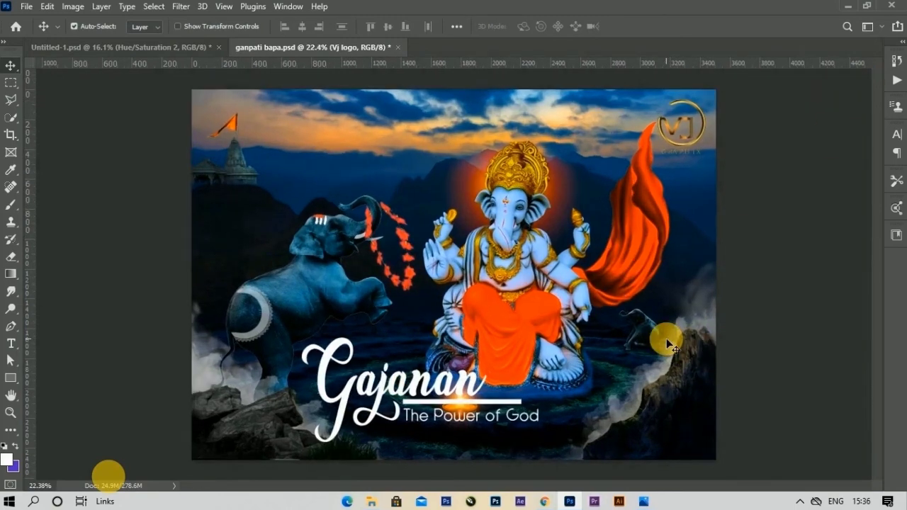
- Save ganpati bapa.psd, then flip between it and Untitled-1.psd to compare, ending on ganpati bapa
{"action": "key", "text": "ctrl+s"}
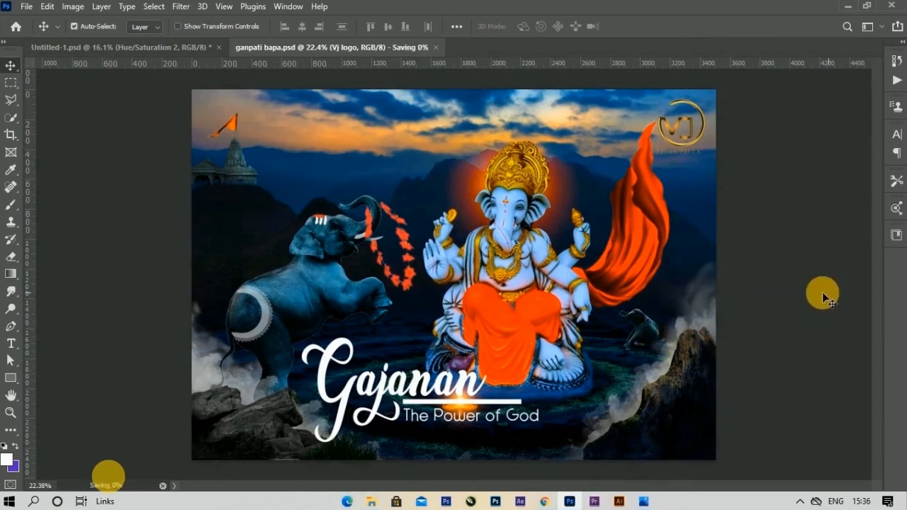
{"action": "left_click", "coordinate": [138, 49]}
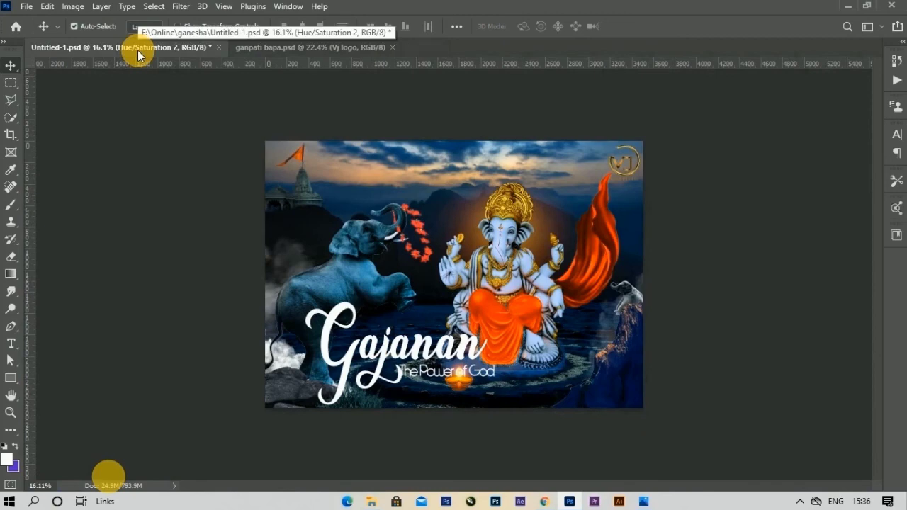
{"action": "left_click", "coordinate": [290, 54]}
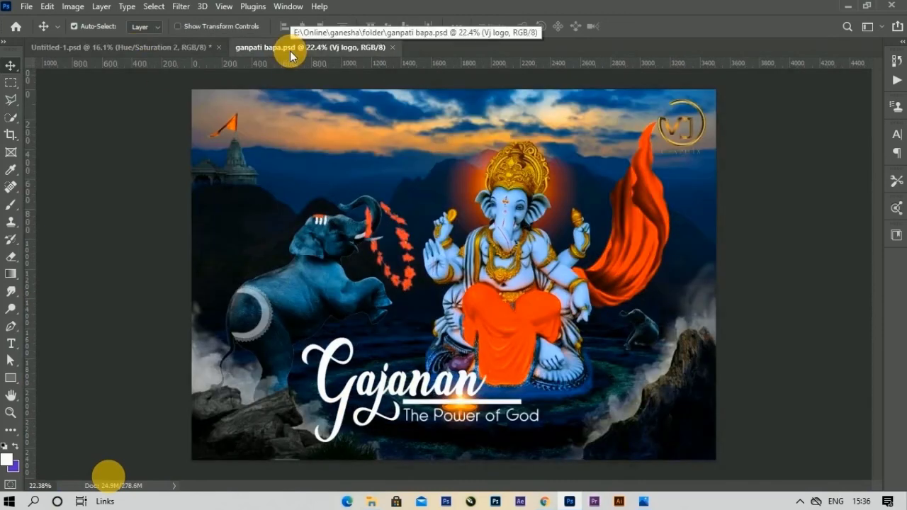
{"action": "left_click", "coordinate": [148, 48]}
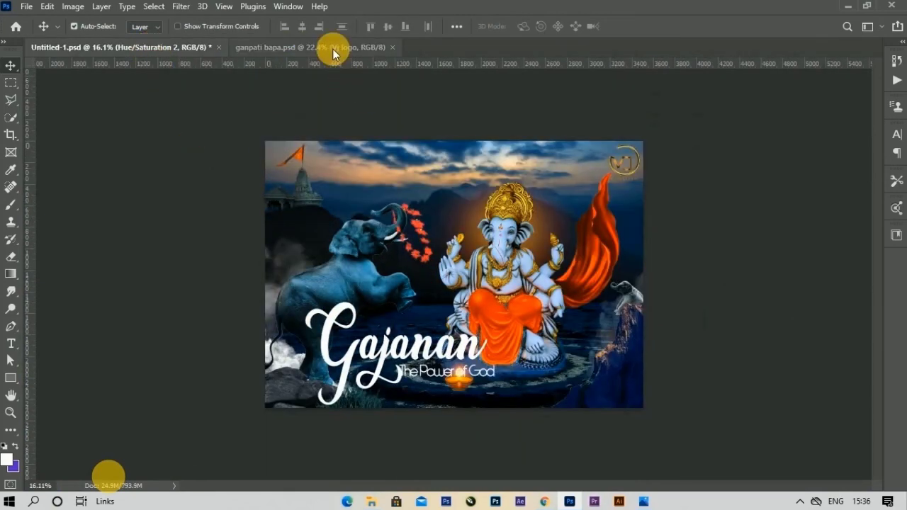
{"action": "left_click", "coordinate": [332, 49]}
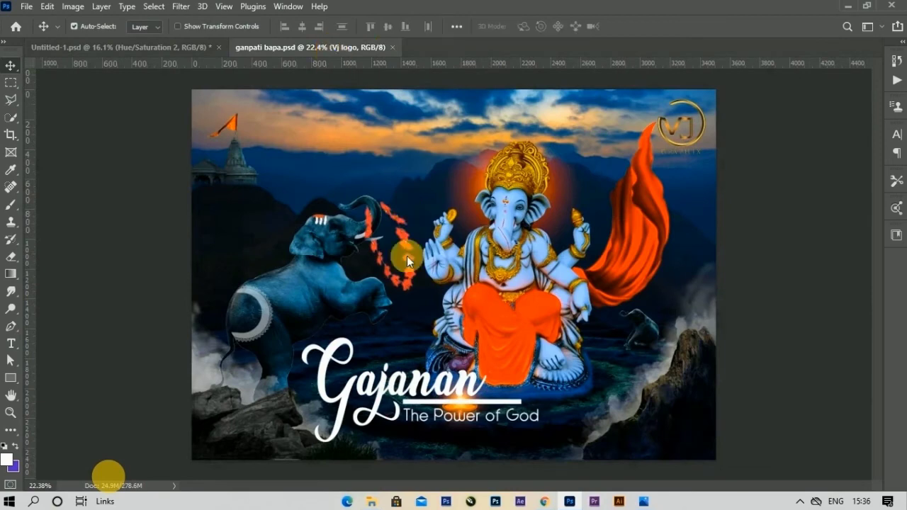
- Hide the bg flower 3 layer so the white crescent leaves the elephant's hip
{"action": "right_click", "coordinate": [260, 306]}
{"action": "left_click", "coordinate": [289, 313]}
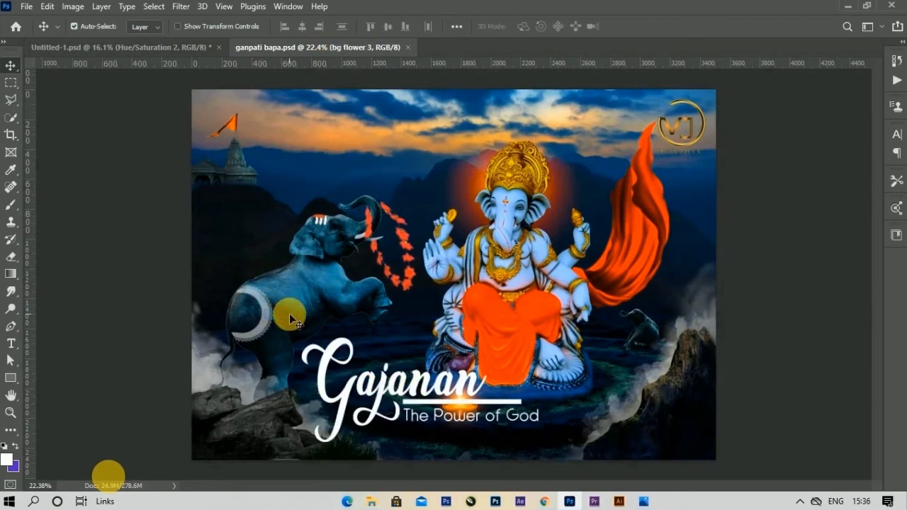
{"action": "key", "text": "F7"}
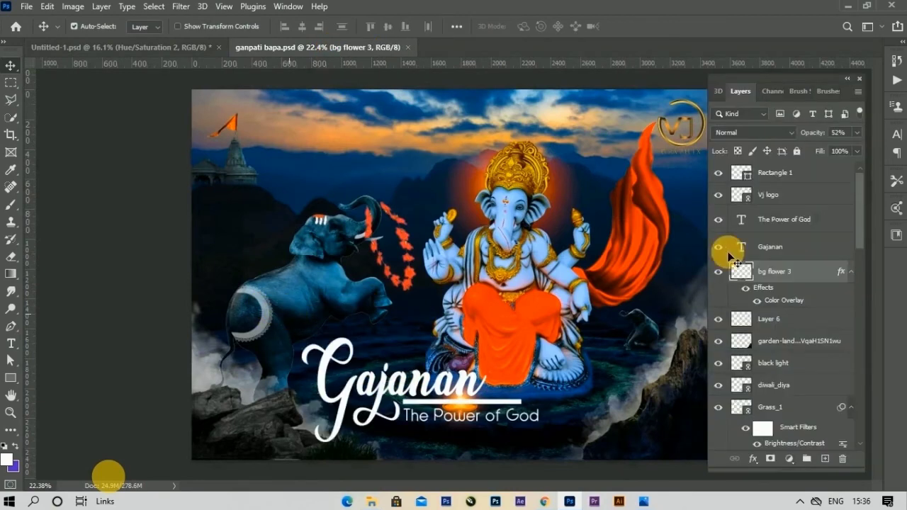
{"action": "left_click", "coordinate": [717, 271]}
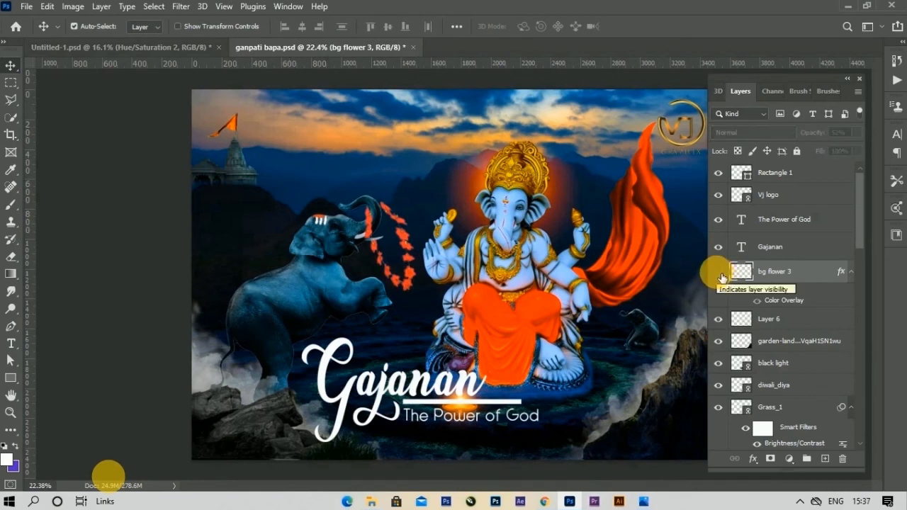
{"action": "left_click", "coordinate": [860, 79]}
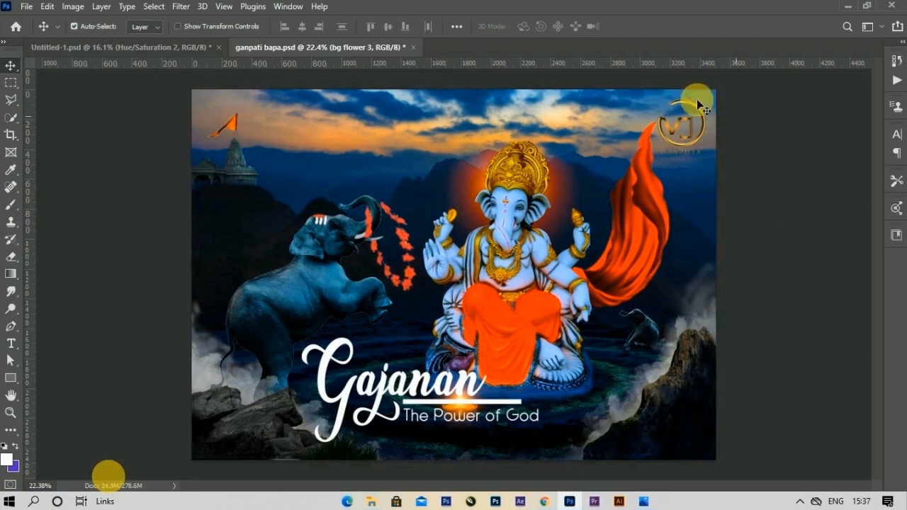
- Zoom in and nudge the orange flag layer 4069536 slightly left onto the temple spire
{"action": "scroll", "coordinate": [226, 138], "scroll_direction": "up", "scroll_amount": 2}
{"action": "scroll", "coordinate": [210, 122], "scroll_direction": "up", "scroll_amount": 4}
{"action": "scroll", "coordinate": [212, 127], "scroll_direction": "up", "scroll_amount": 2}
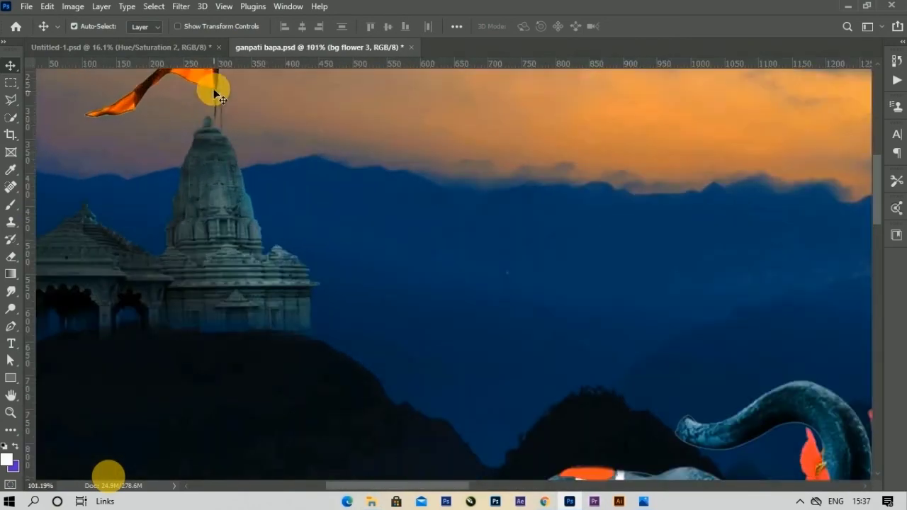
{"action": "right_click", "coordinate": [213, 84]}
{"action": "left_click", "coordinate": [228, 85]}
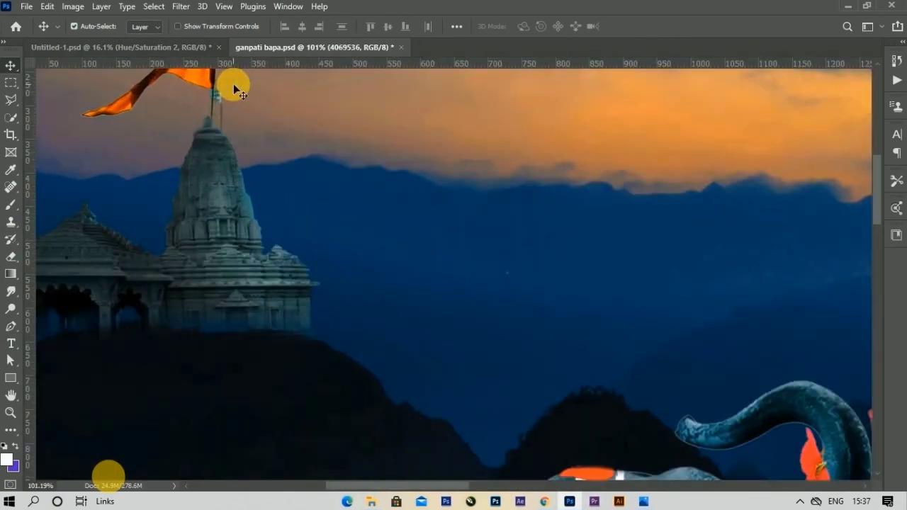
{"action": "left_click_drag", "start_coordinate": [234, 85], "coordinate": [229, 86]}
- Rasterize the Hindu-Temple-PNG-Image layer and erase the stray thin pole with a 9 px eraser
{"action": "right_click", "coordinate": [218, 160]}
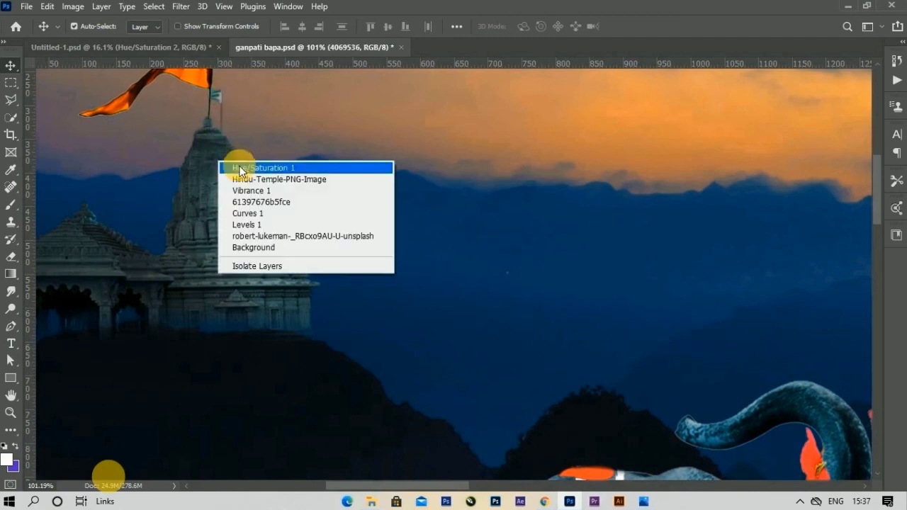
{"action": "left_click", "coordinate": [234, 178]}
{"action": "key", "text": "e"}
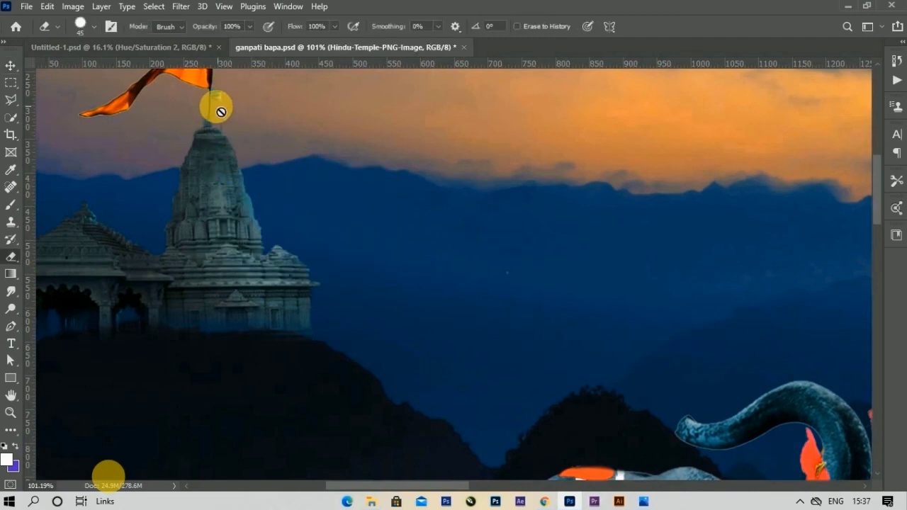
{"action": "right_click", "coordinate": [213, 117]}
{"action": "left_click", "coordinate": [208, 161]}
{"action": "left_click", "coordinate": [430, 205]}
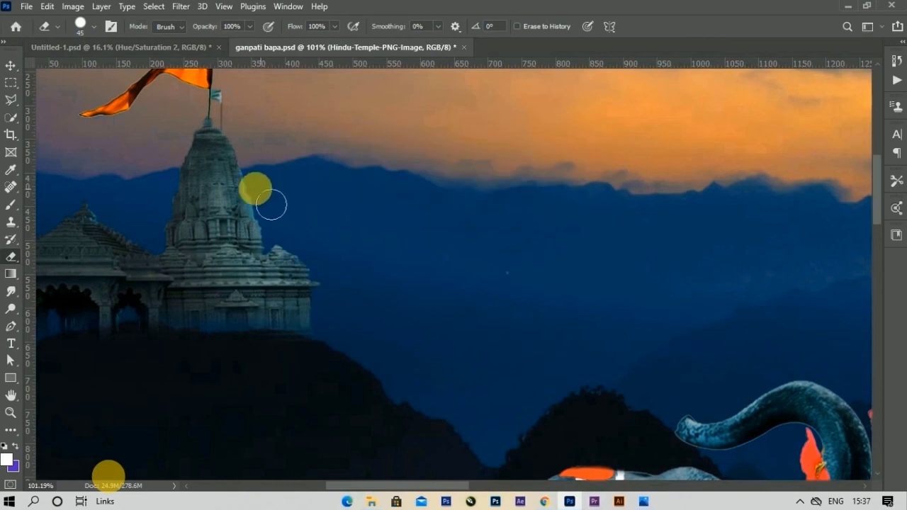
{"action": "key", "text": "bracketleft"}
{"action": "key", "text": "bracketleft"}
{"action": "key", "text": "bracketleft"}
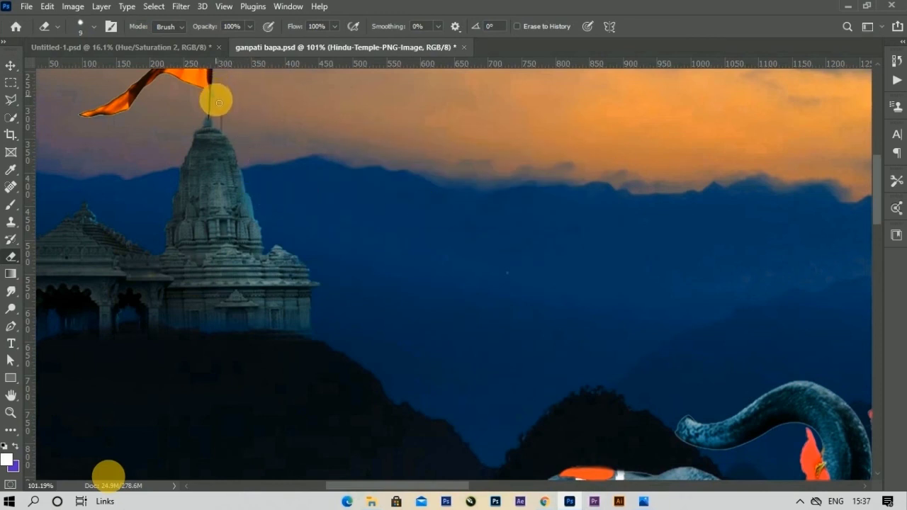
{"action": "left_click_drag", "start_coordinate": [216, 92], "coordinate": [223, 119]}
- Zoom back out and reselect the flag layer 4069536 with the Move tool
{"action": "scroll", "coordinate": [299, 149], "scroll_direction": "down", "scroll_amount": 4, "text": "alt"}
{"action": "scroll", "coordinate": [301, 155], "scroll_direction": "down", "scroll_amount": 2, "text": "alt"}
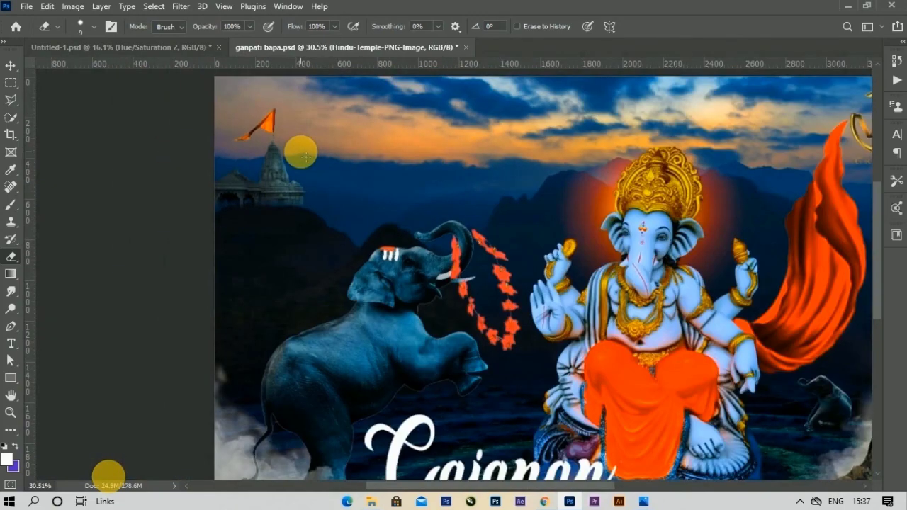
{"action": "left_click", "coordinate": [10, 65]}
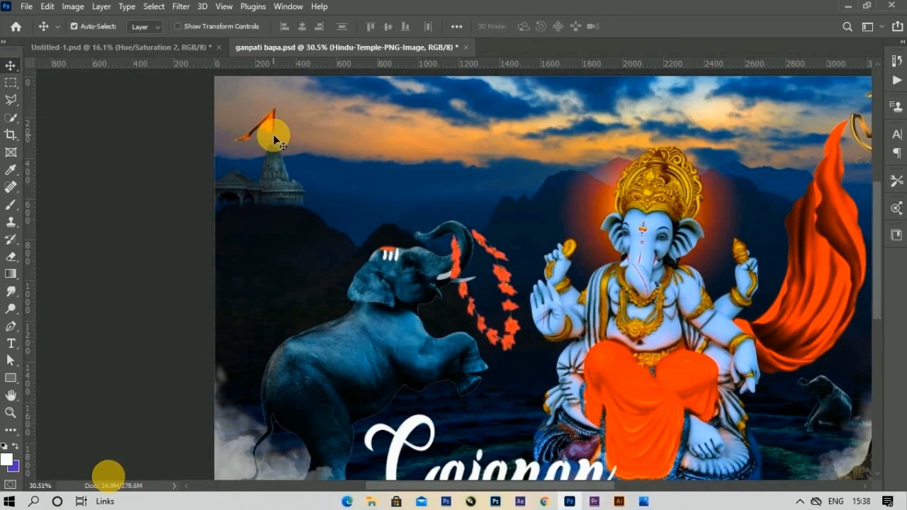
{"action": "left_click", "coordinate": [303, 126]}
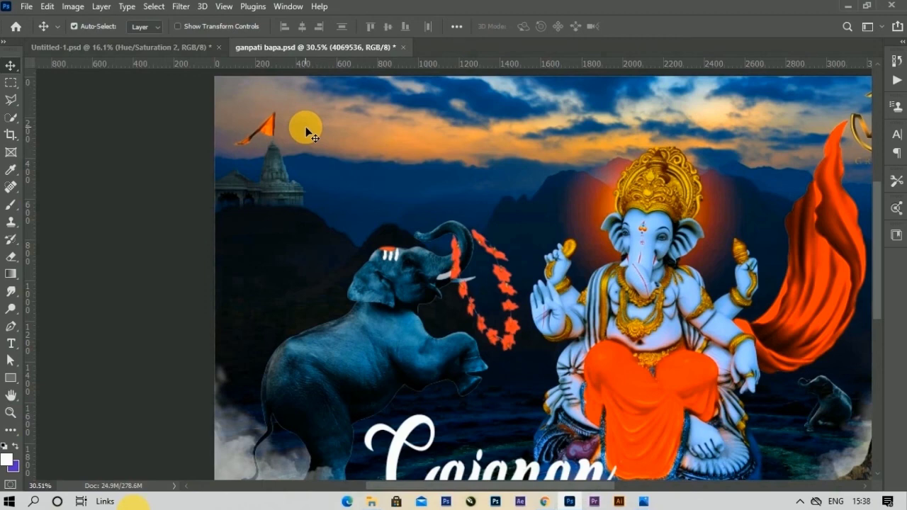
{"action": "scroll", "coordinate": [259, 145], "scroll_direction": "up", "scroll_amount": 3}
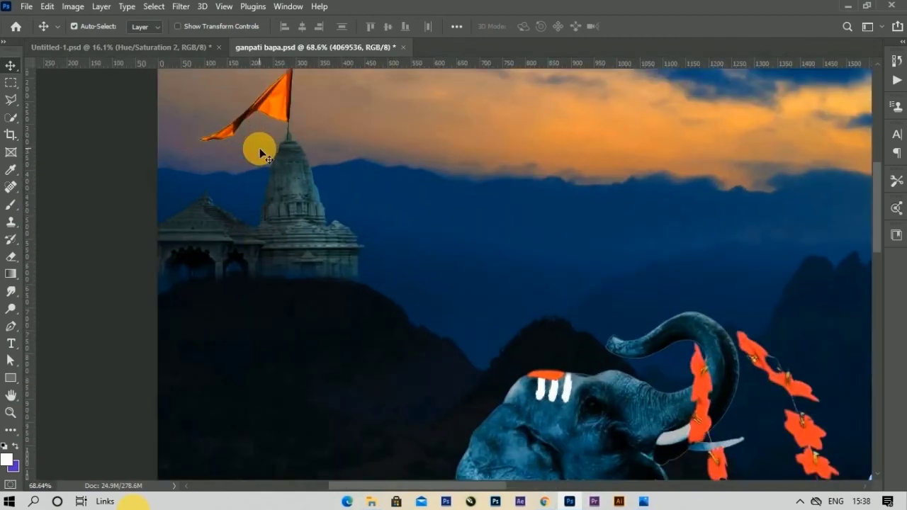
{"action": "left_click", "coordinate": [12, 258]}
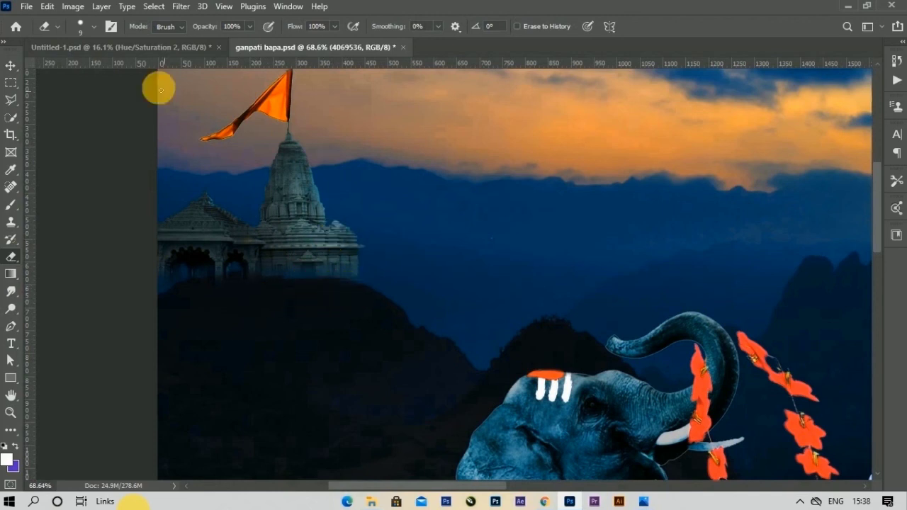
{"action": "left_click", "coordinate": [92, 26]}
{"action": "left_click", "coordinate": [102, 70]}
{"action": "key", "text": "Return"}
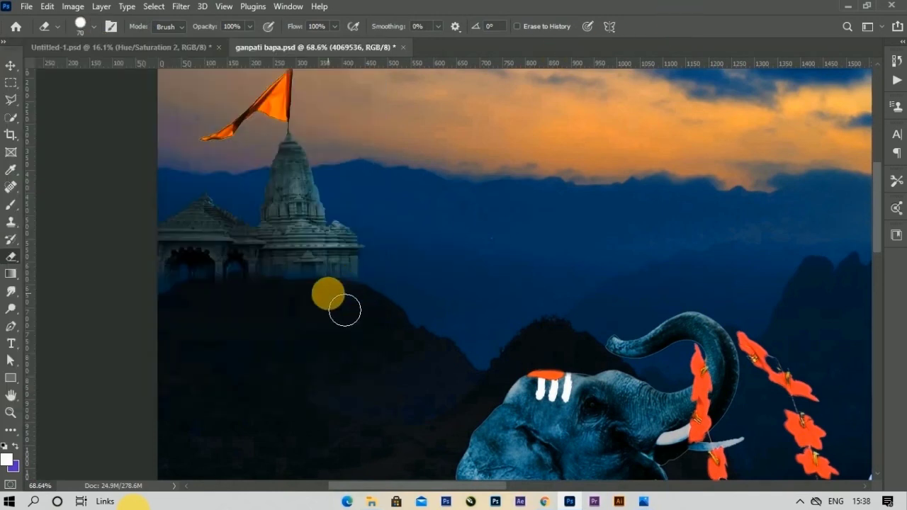
{"action": "left_click", "coordinate": [11, 65]}
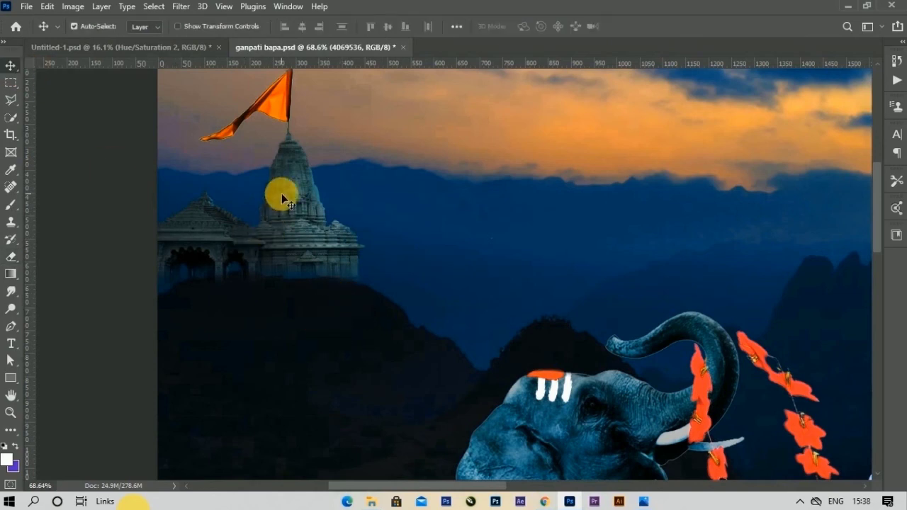
{"action": "right_click", "coordinate": [281, 193]}
{"action": "left_click", "coordinate": [333, 214]}
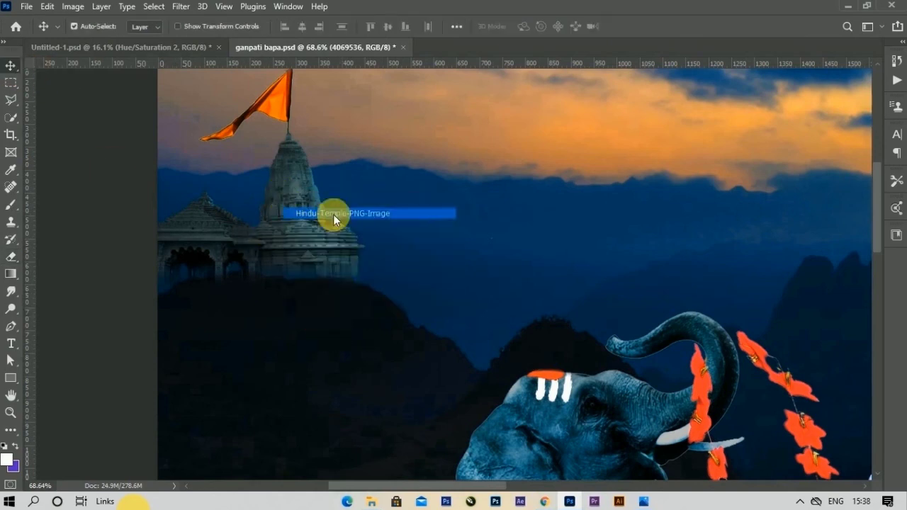
{"action": "left_click", "coordinate": [11, 256]}
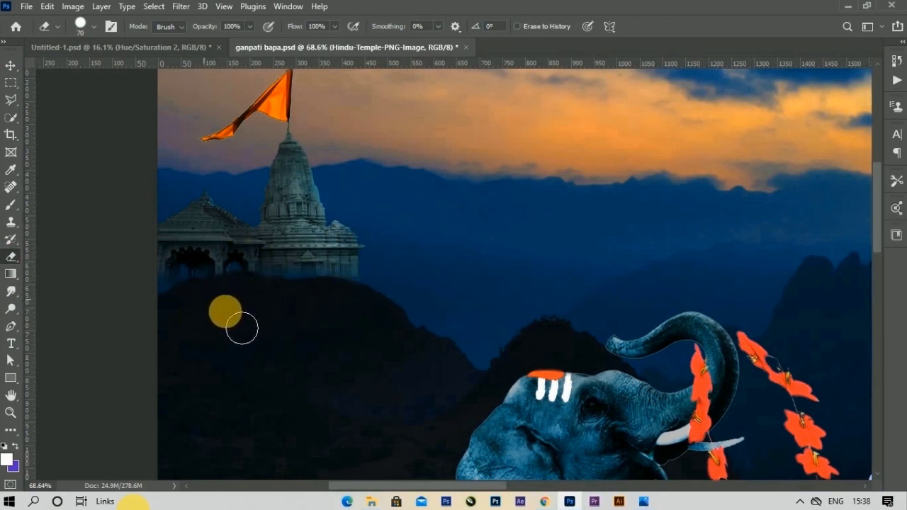
{"action": "scroll", "coordinate": [313, 317], "scroll_direction": "down", "scroll_amount": 3}
{"action": "scroll", "coordinate": [314, 317], "scroll_direction": "down", "scroll_amount": 2}
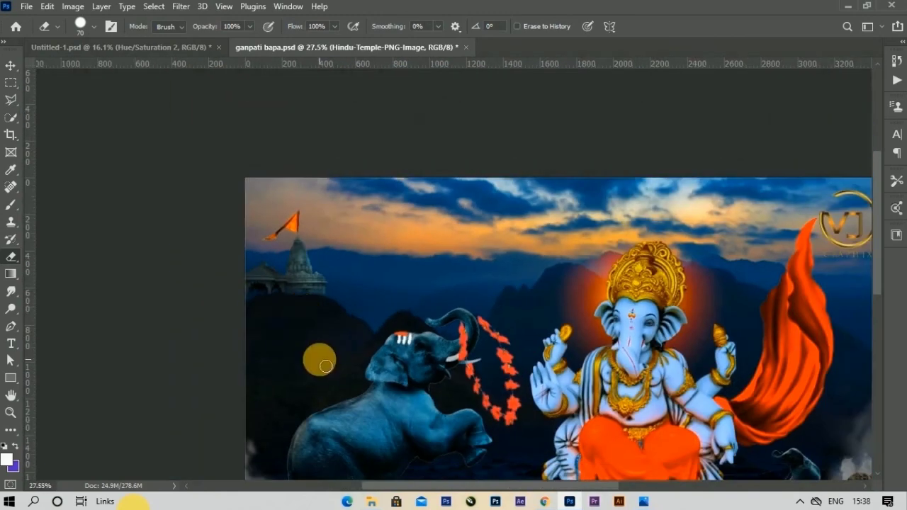
{"action": "scroll", "coordinate": [318, 358], "scroll_direction": "down", "scroll_amount": 2}
{"action": "left_click", "coordinate": [10, 65]}
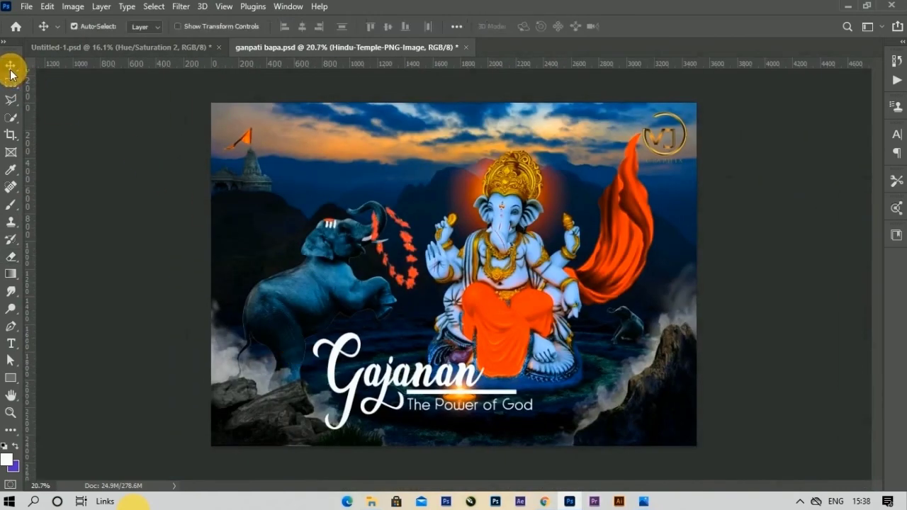